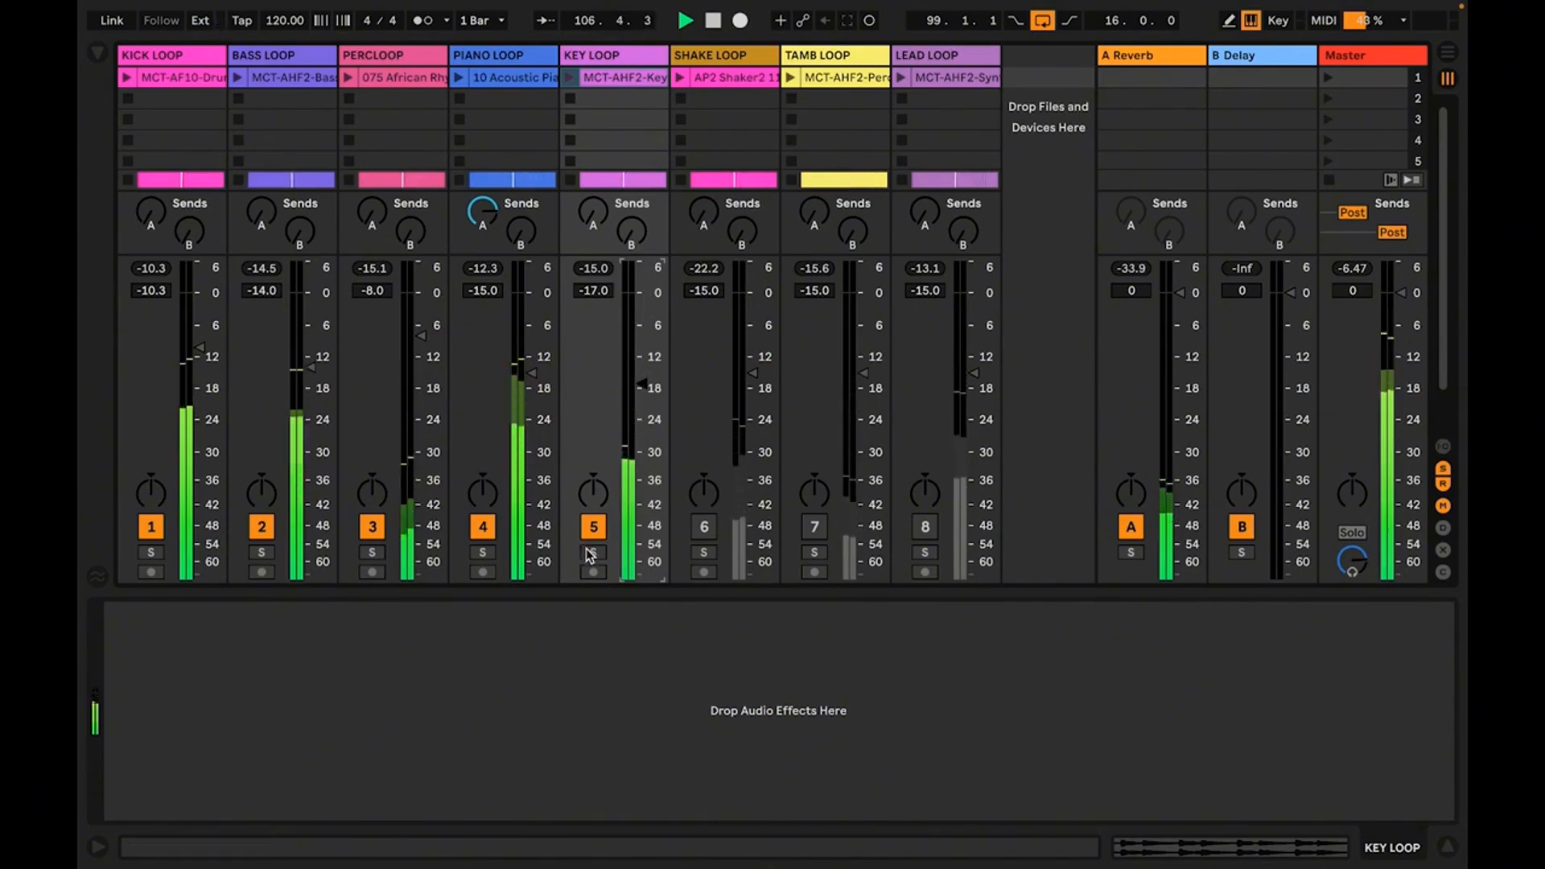
Display the B Delay return's Delay, solo the KEY LOOP track, and raise its B send fully during playback
{"action": "key", "text": "space"}
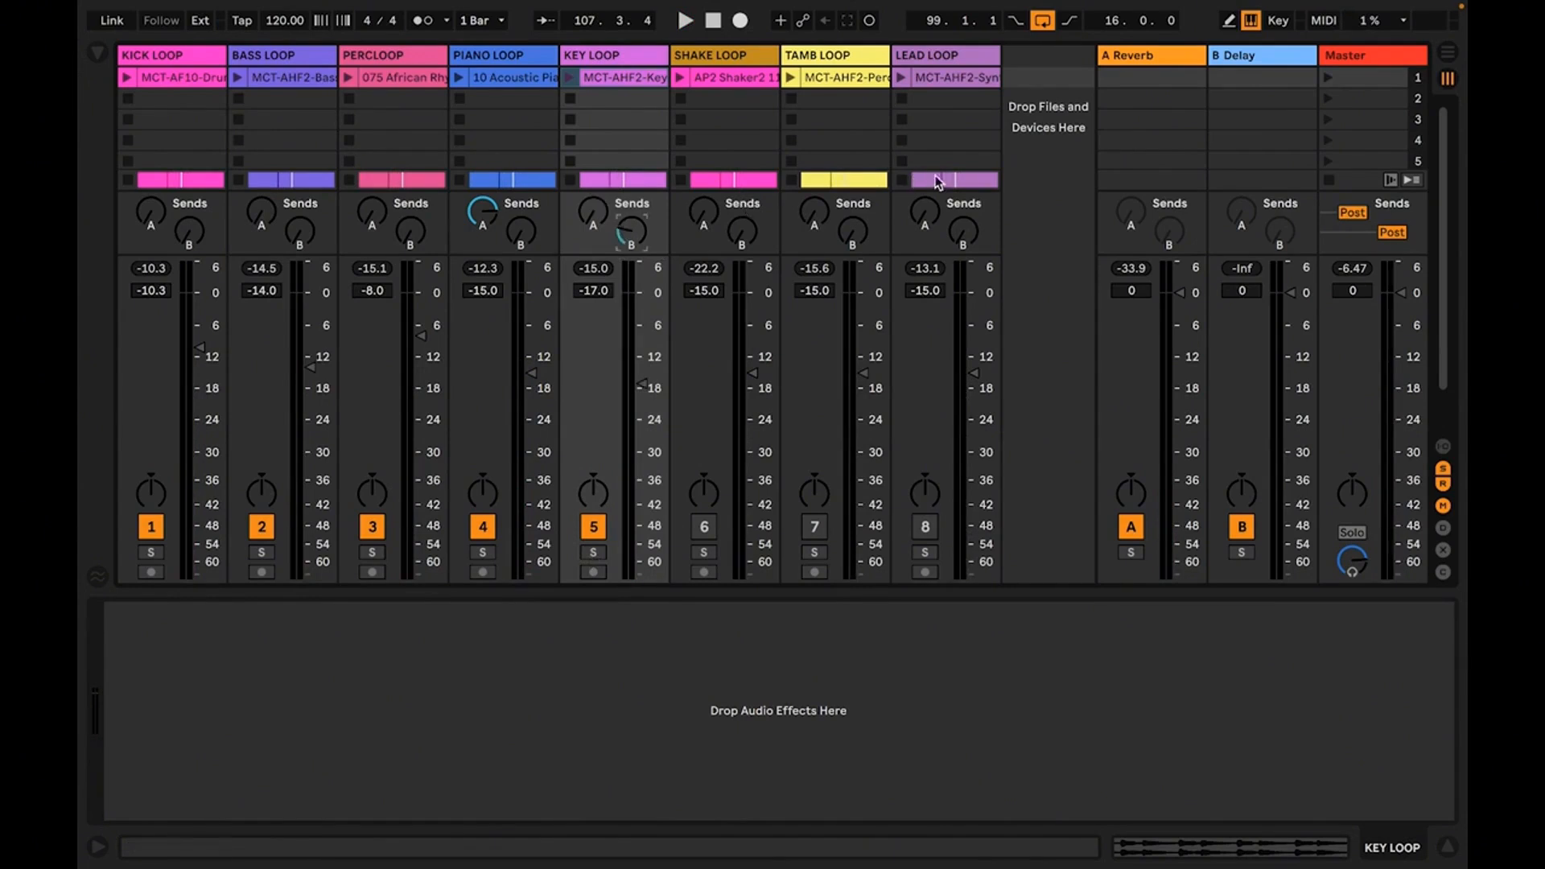
{"action": "left_click", "coordinate": [1269, 64]}
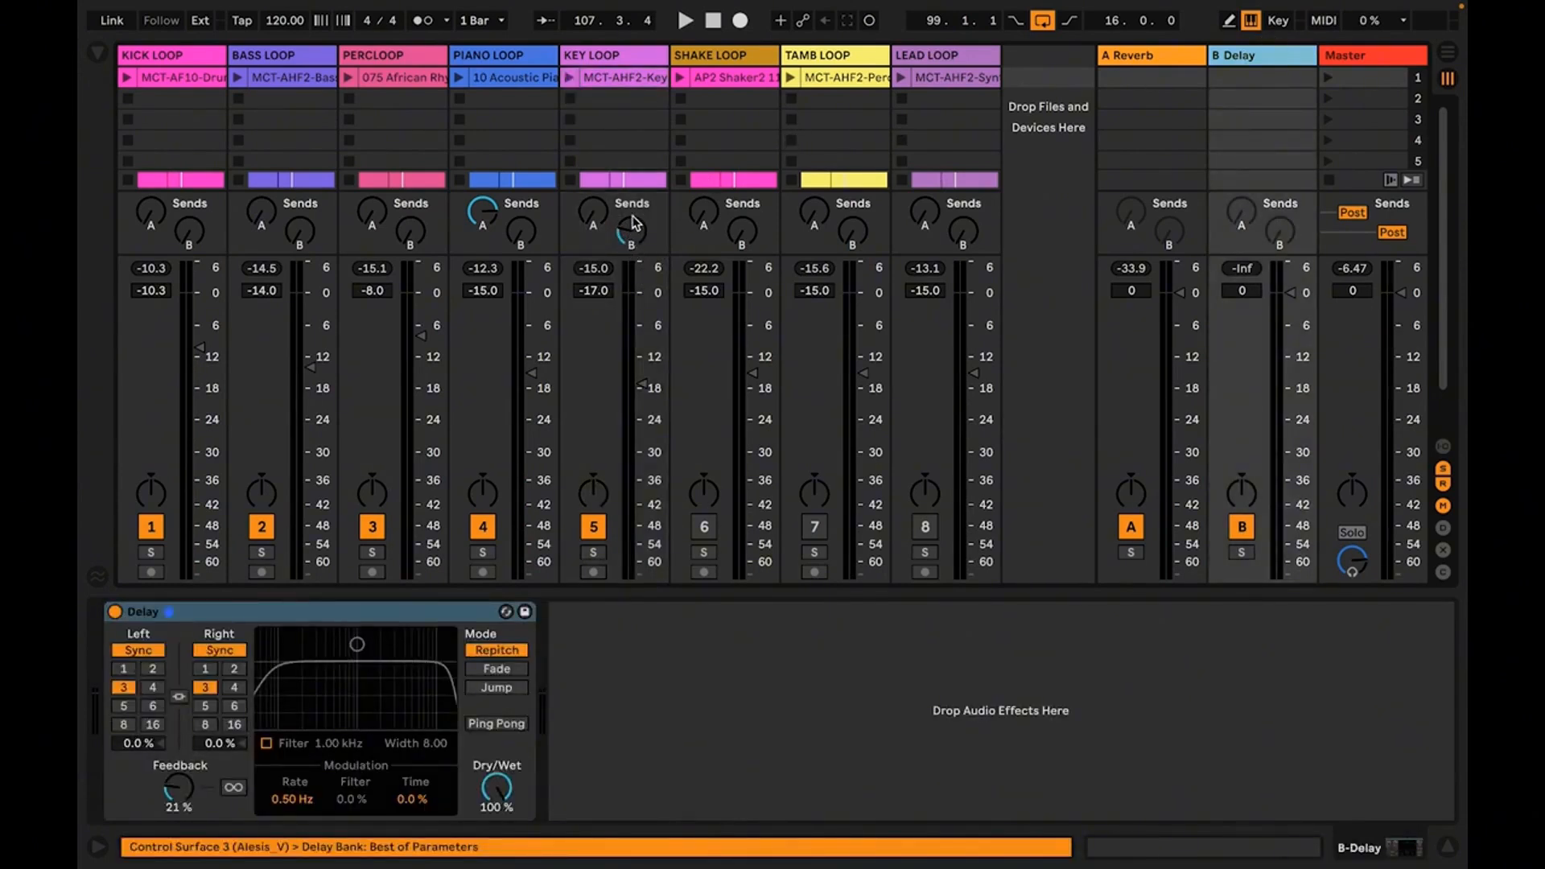
{"action": "left_click", "coordinate": [602, 552]}
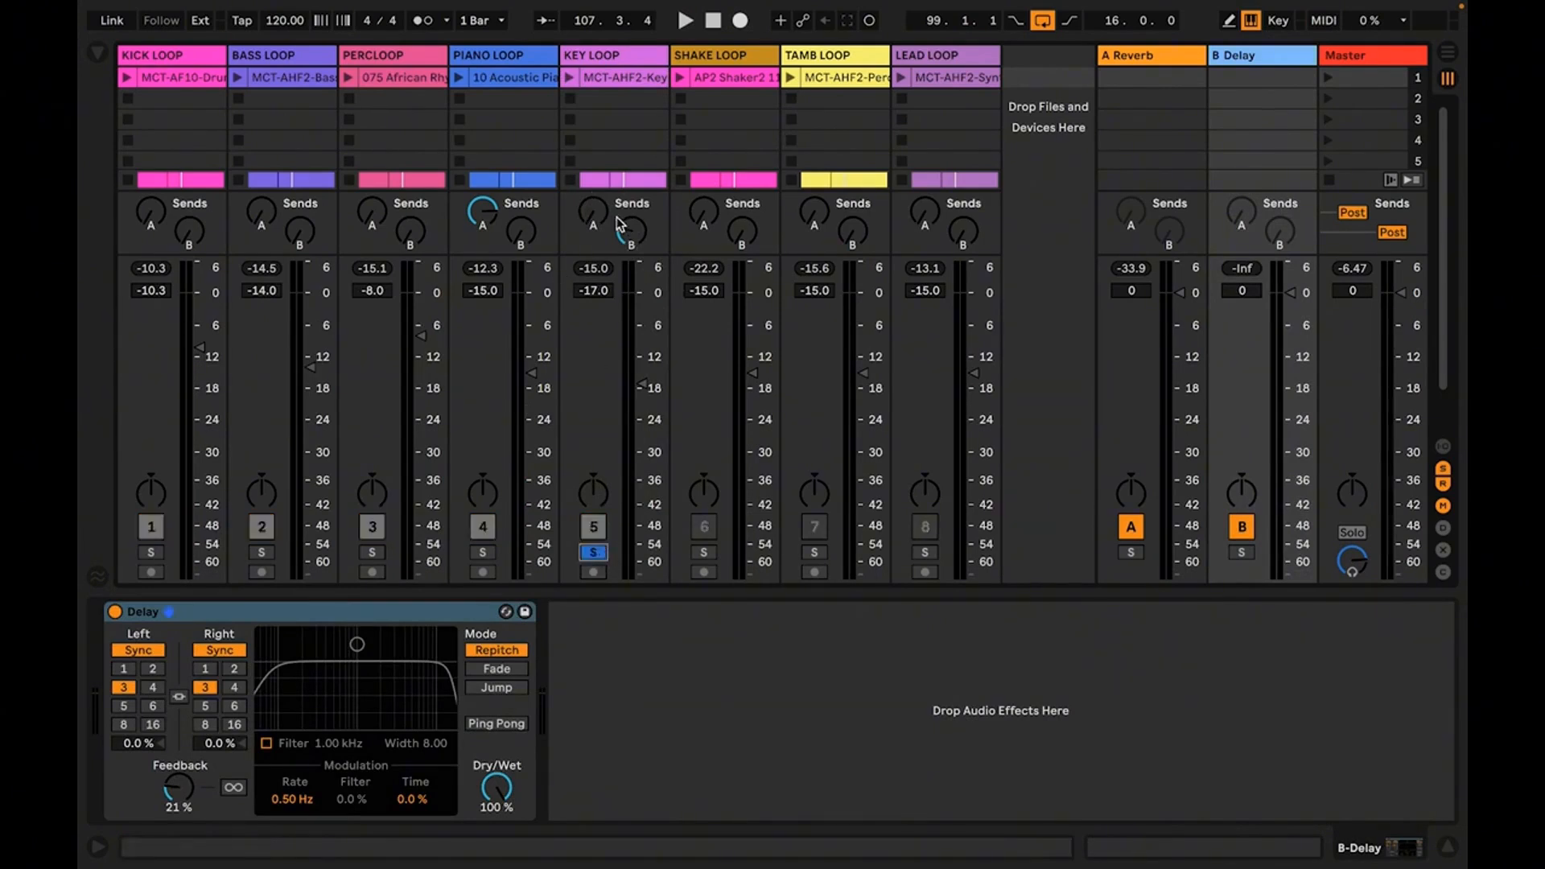
{"action": "left_click_drag", "start_coordinate": [629, 239], "coordinate": [629, 220]}
{"action": "key", "text": "space"}
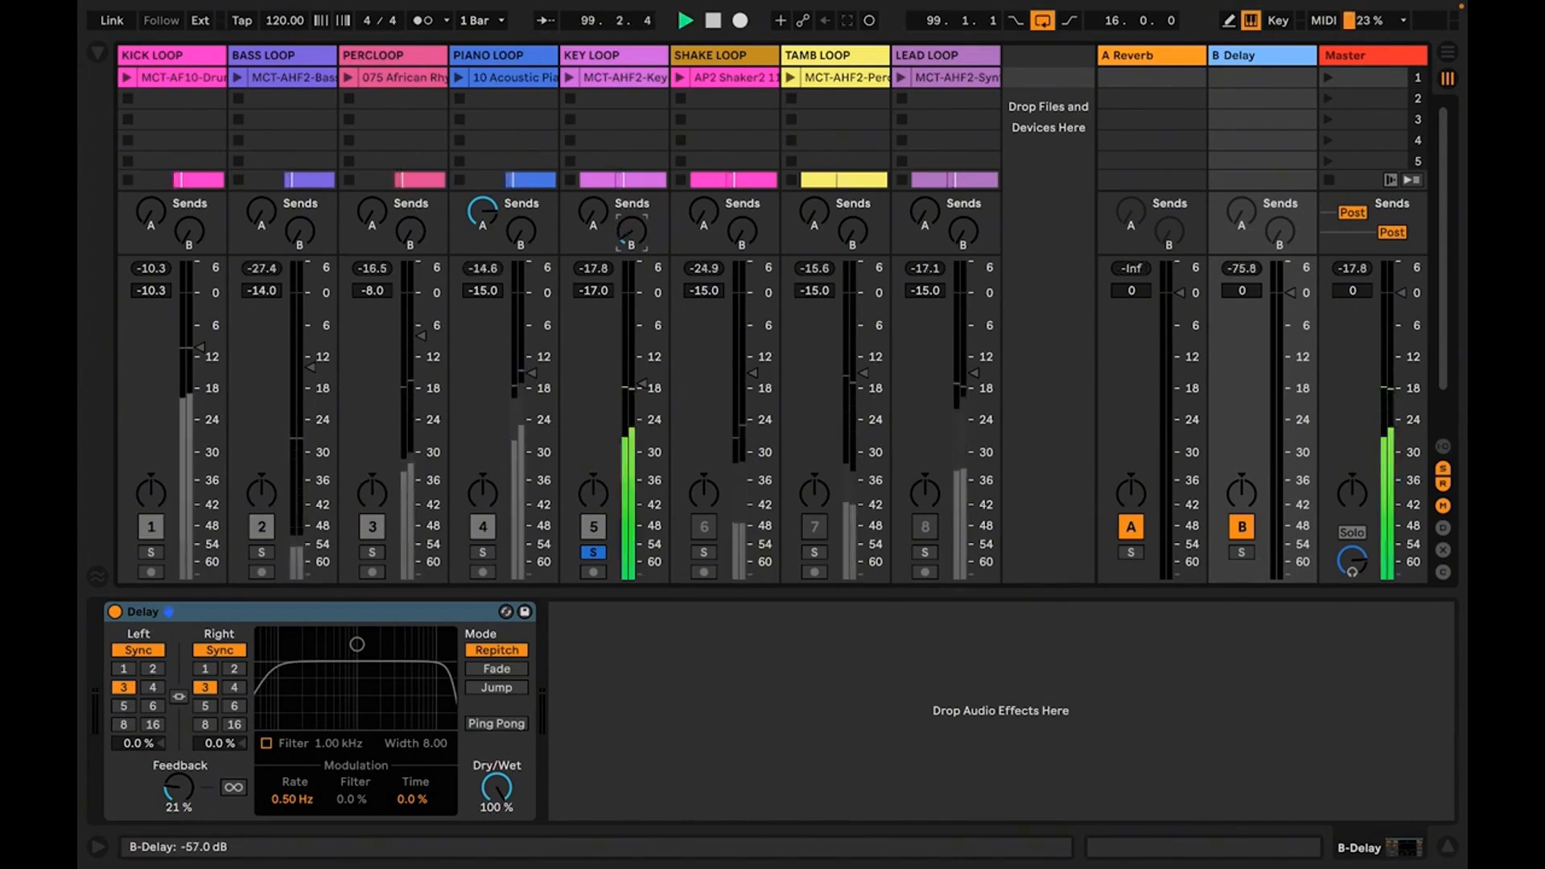
{"action": "left_click_drag", "start_coordinate": [631, 232], "coordinate": [632, 163]}
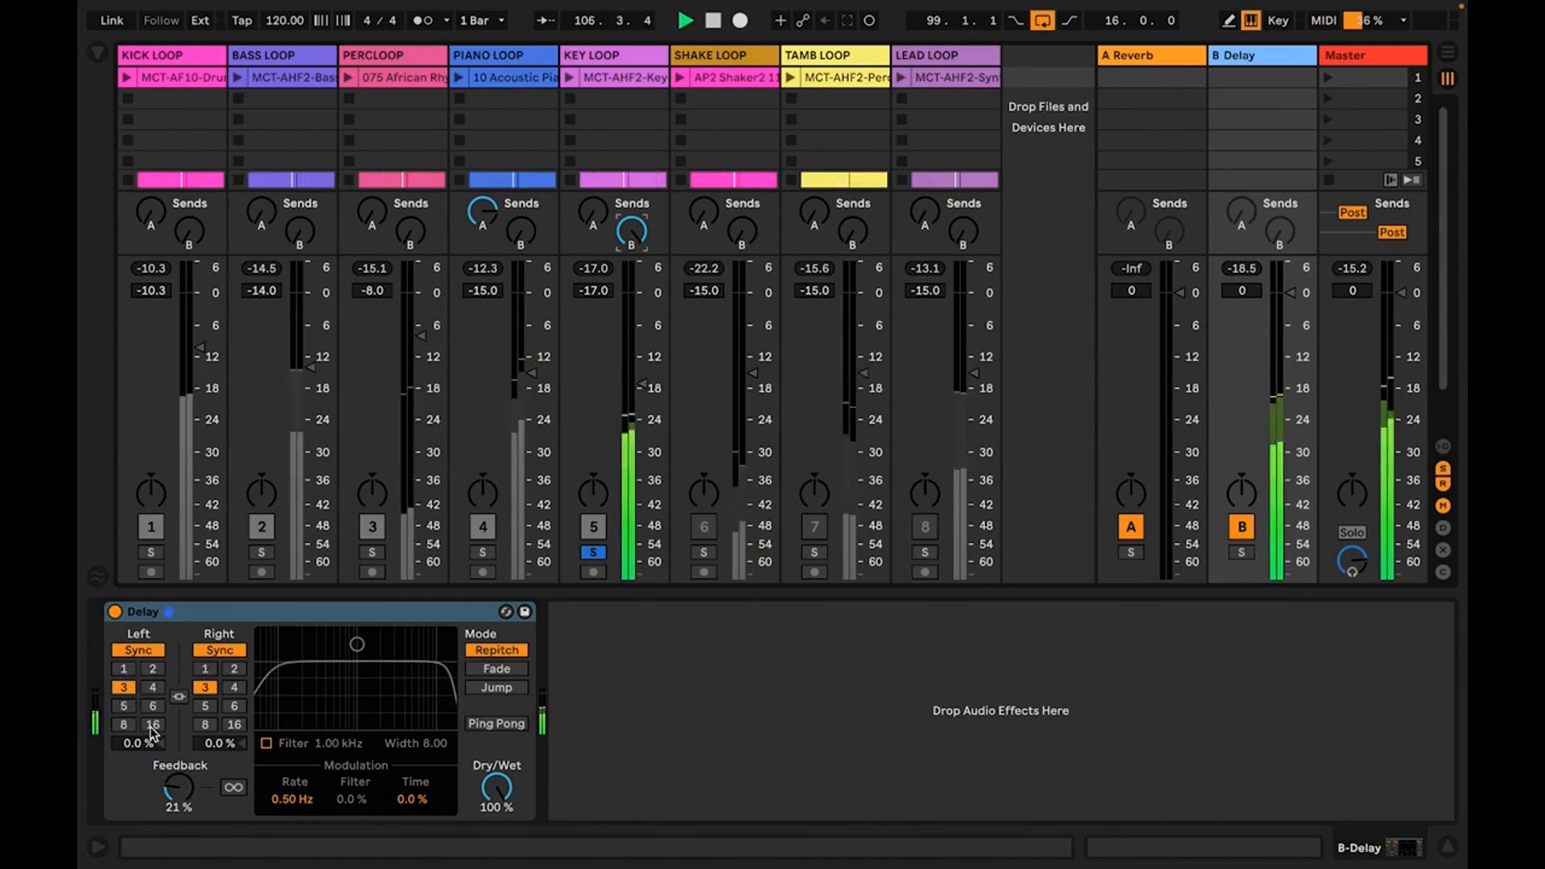
Audition synced delay times of 1 and 16 on both Delay channels, and set both to 4
{"action": "left_click", "coordinate": [125, 670]}
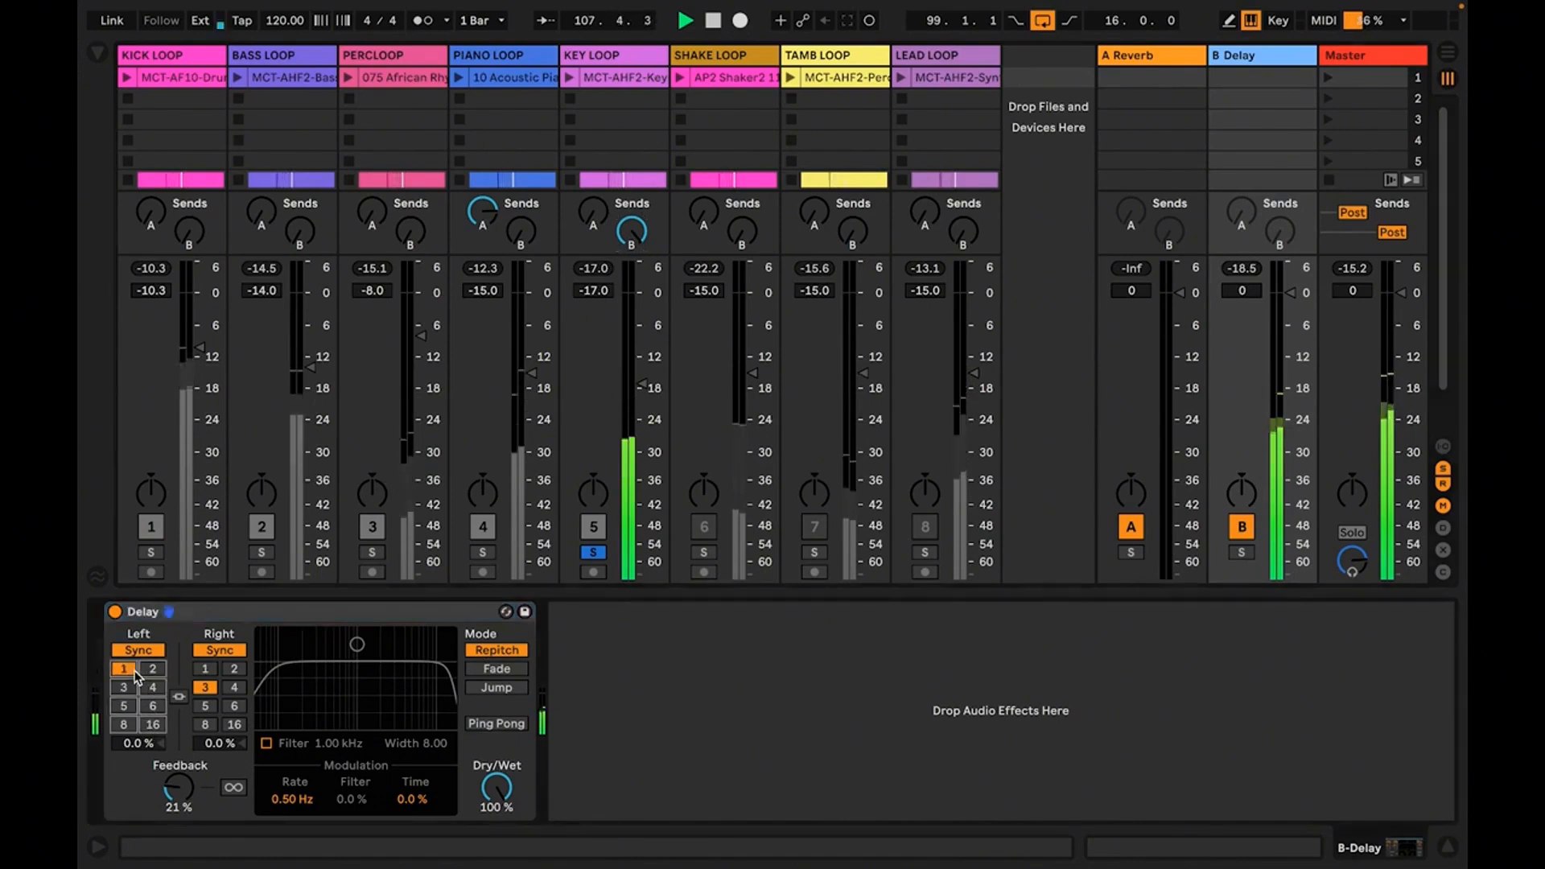
{"action": "left_click", "coordinate": [204, 671]}
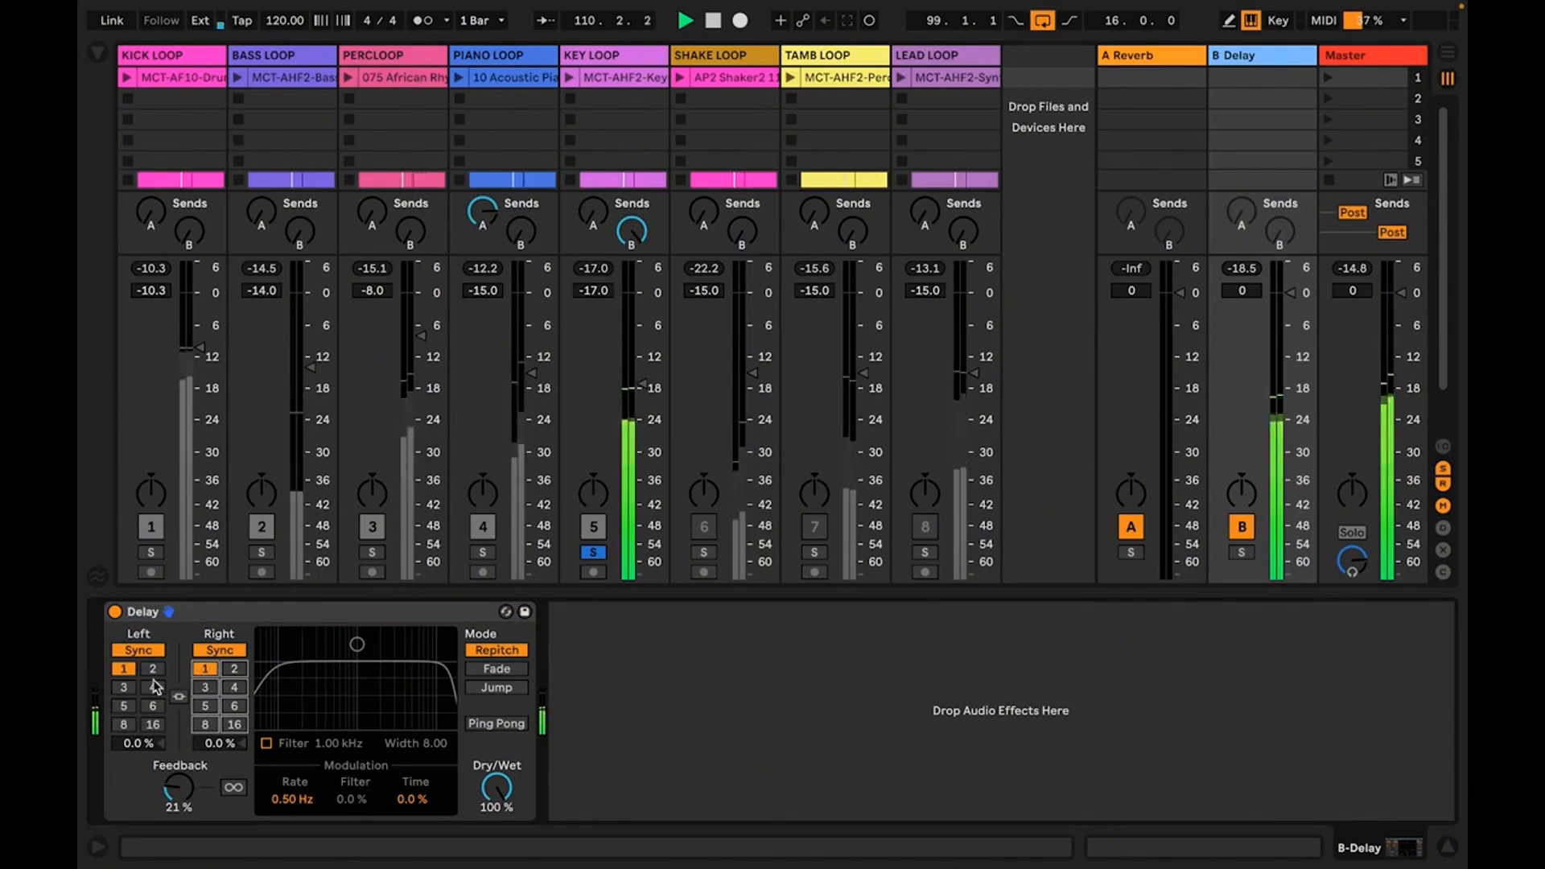
{"action": "left_click", "coordinate": [151, 727]}
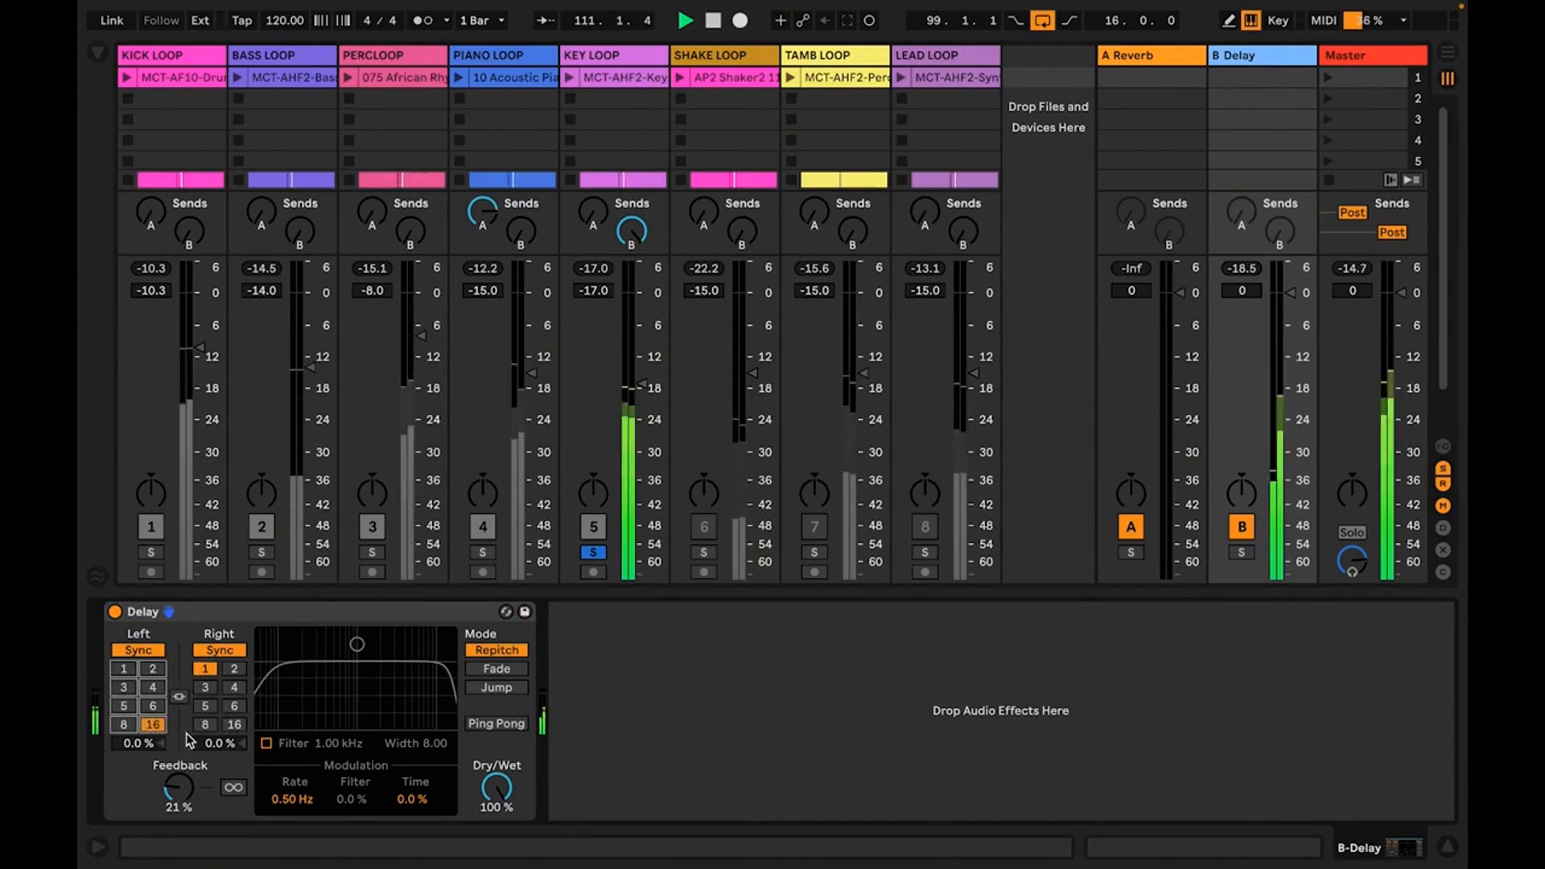
{"action": "left_click", "coordinate": [232, 725]}
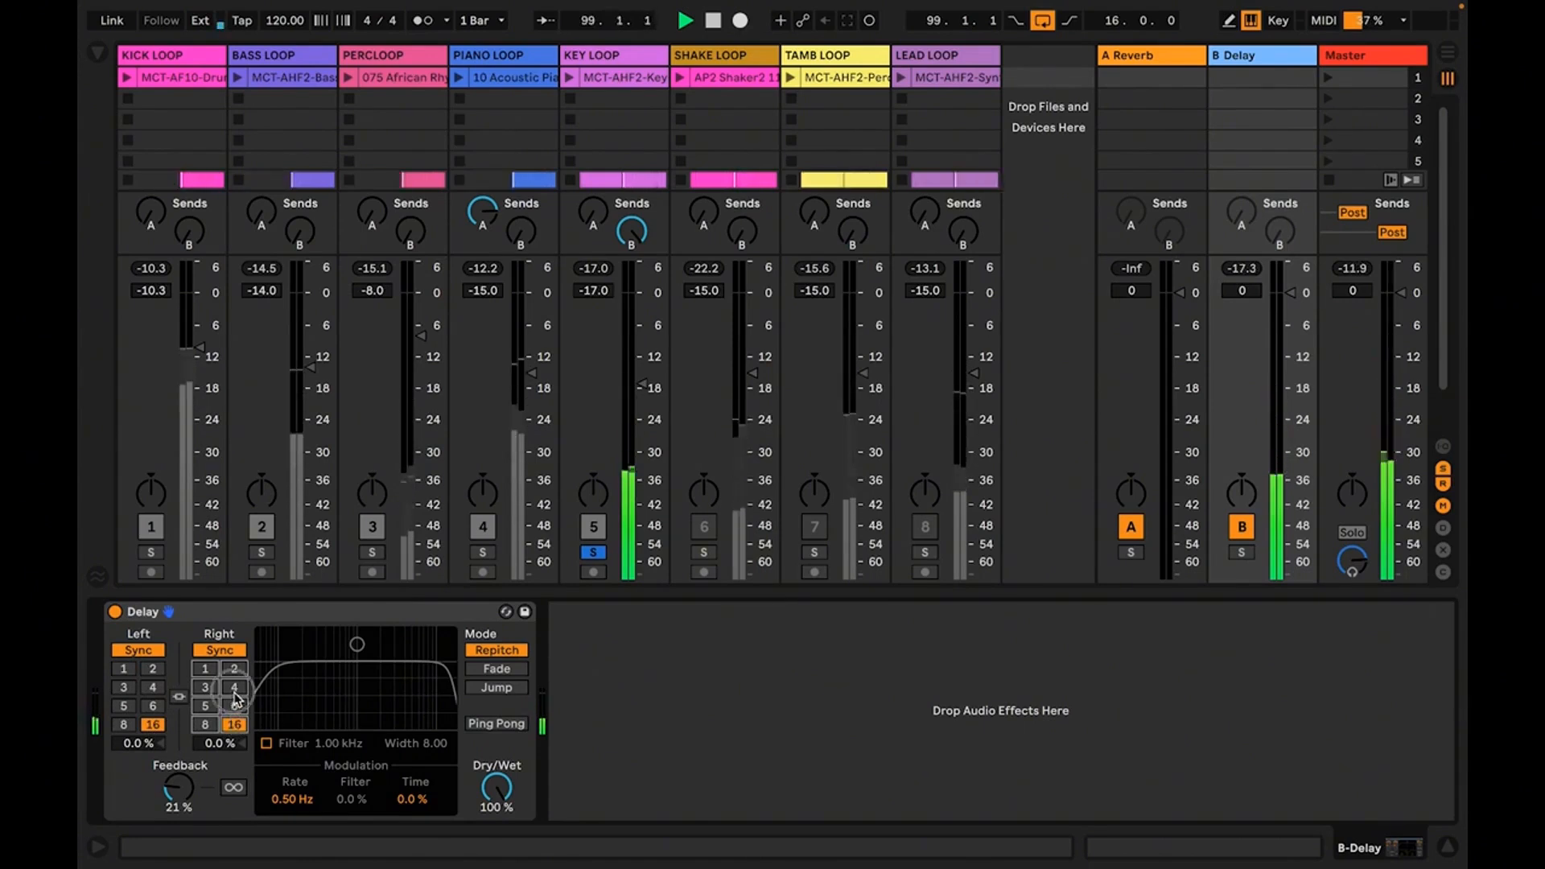
{"action": "left_click", "coordinate": [234, 690]}
{"action": "left_click", "coordinate": [152, 689]}
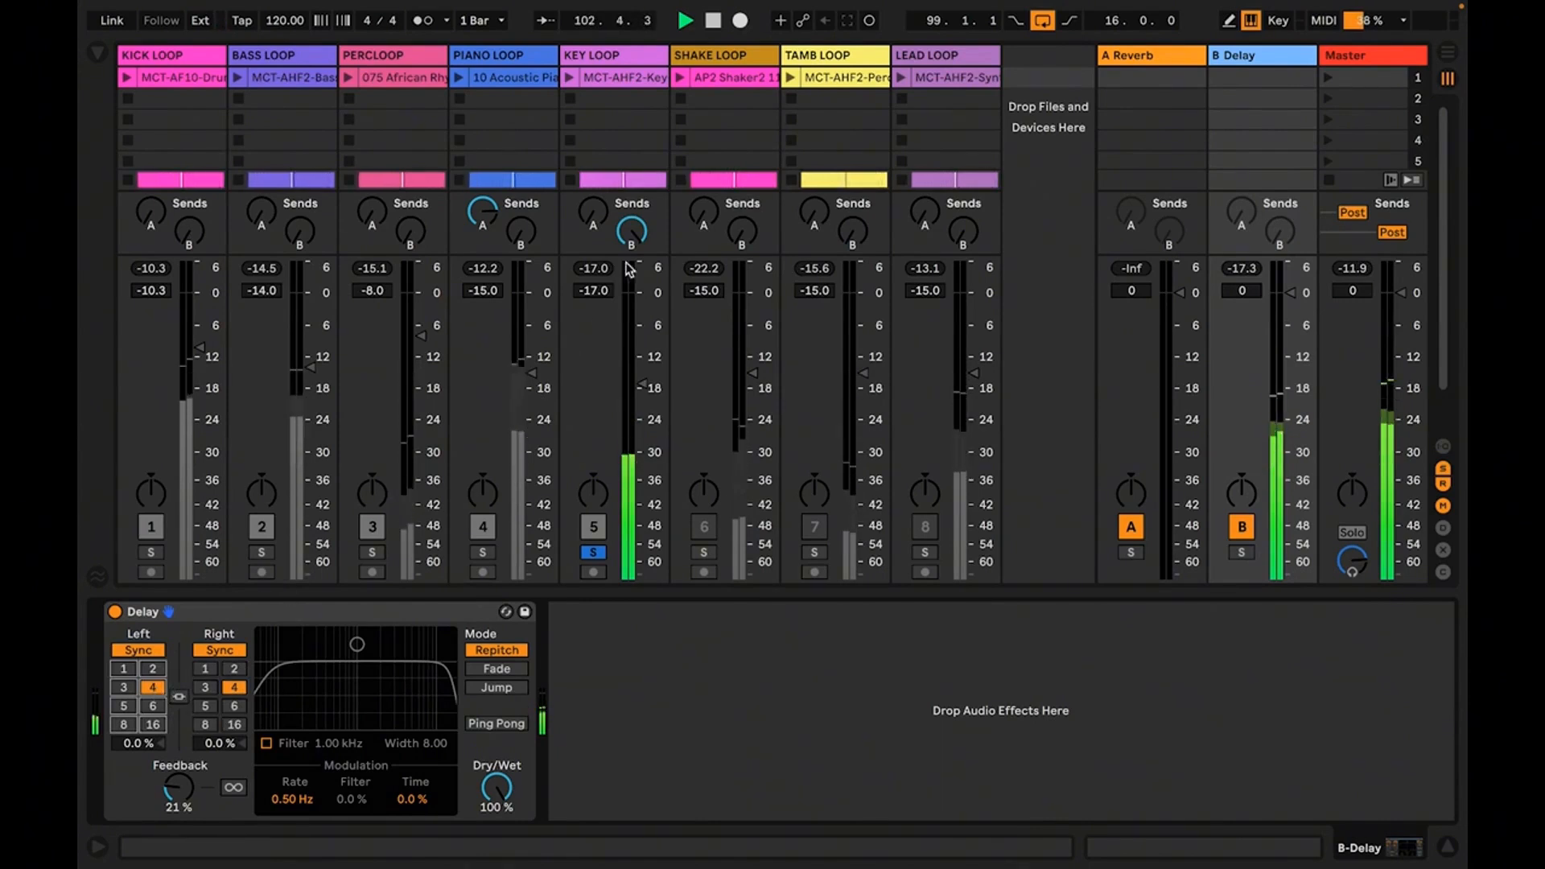
Turn the KEY LOOP's delay send fully down for comparison and raise it back to a high level
{"action": "left_click", "coordinate": [634, 231]}
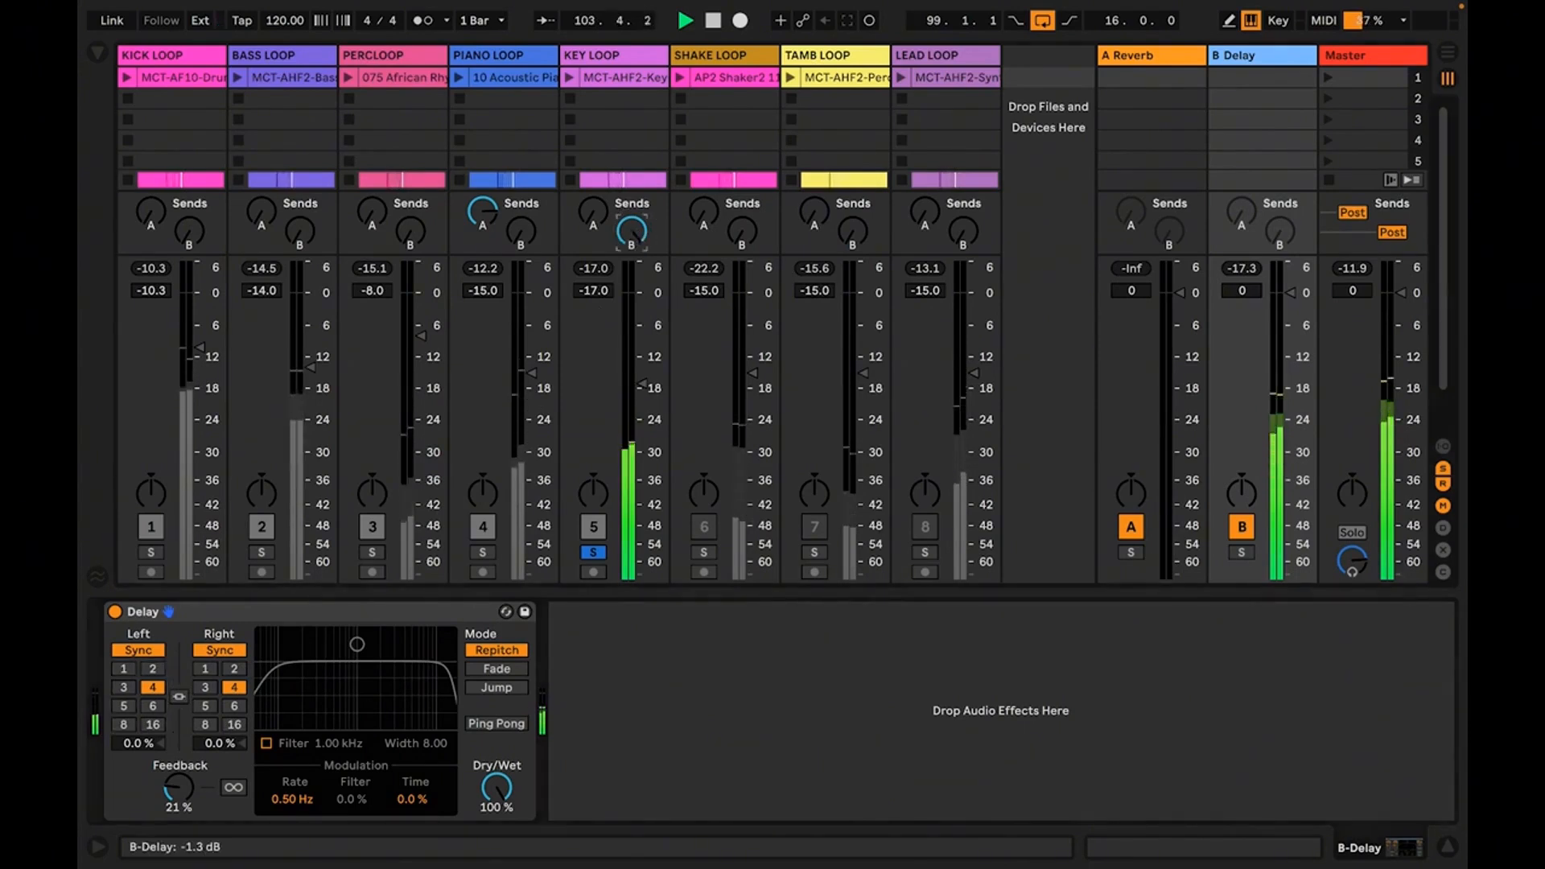
{"action": "left_click_drag", "start_coordinate": [633, 232], "coordinate": [634, 273]}
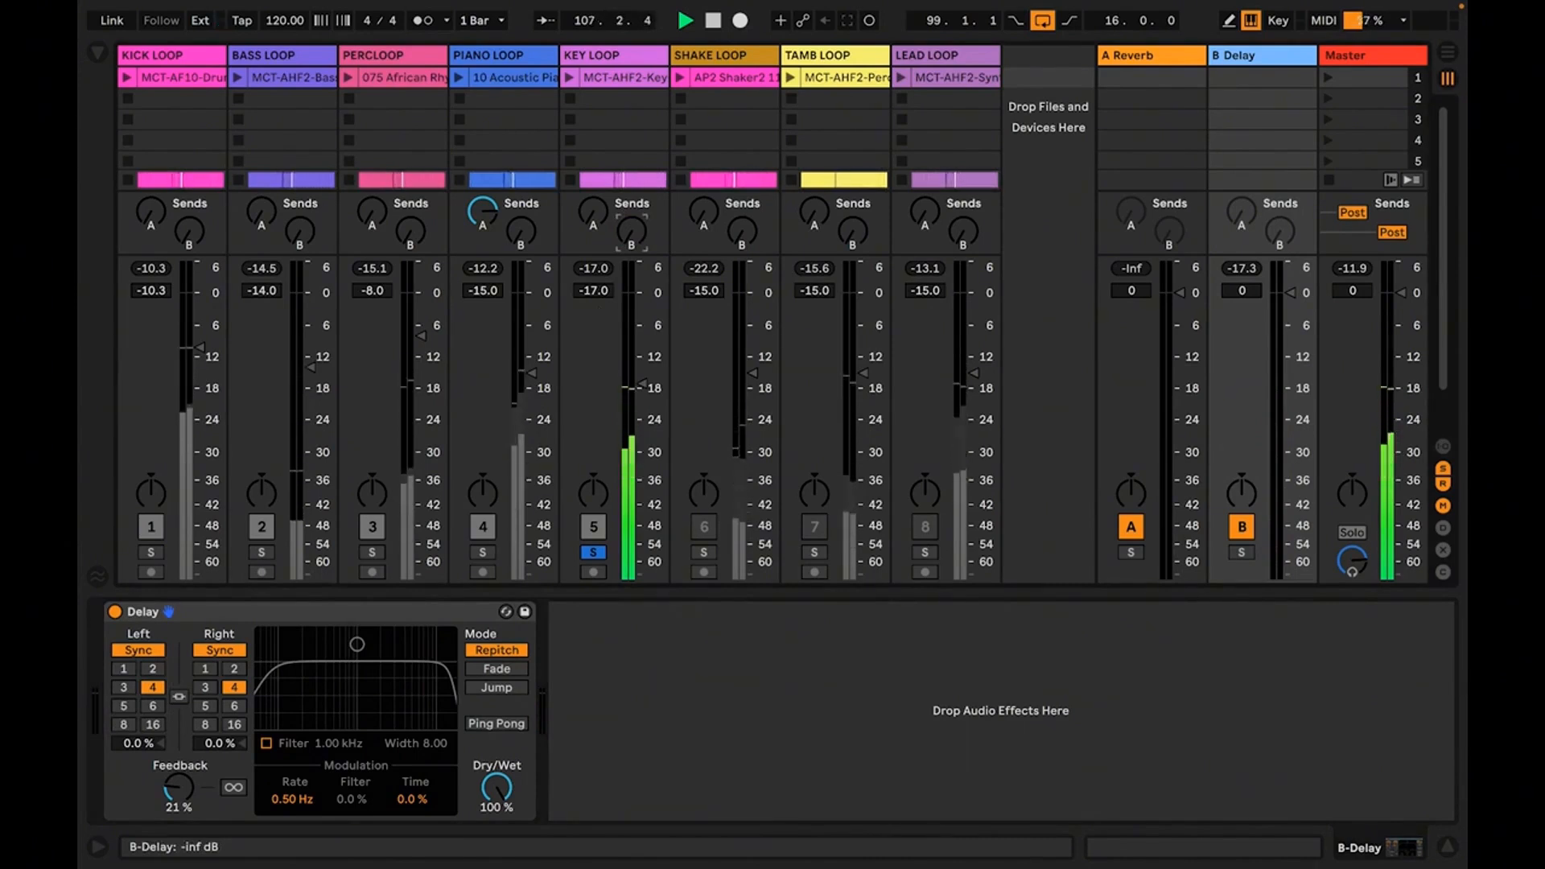
{"action": "left_click_drag", "start_coordinate": [632, 232], "coordinate": [632, 128]}
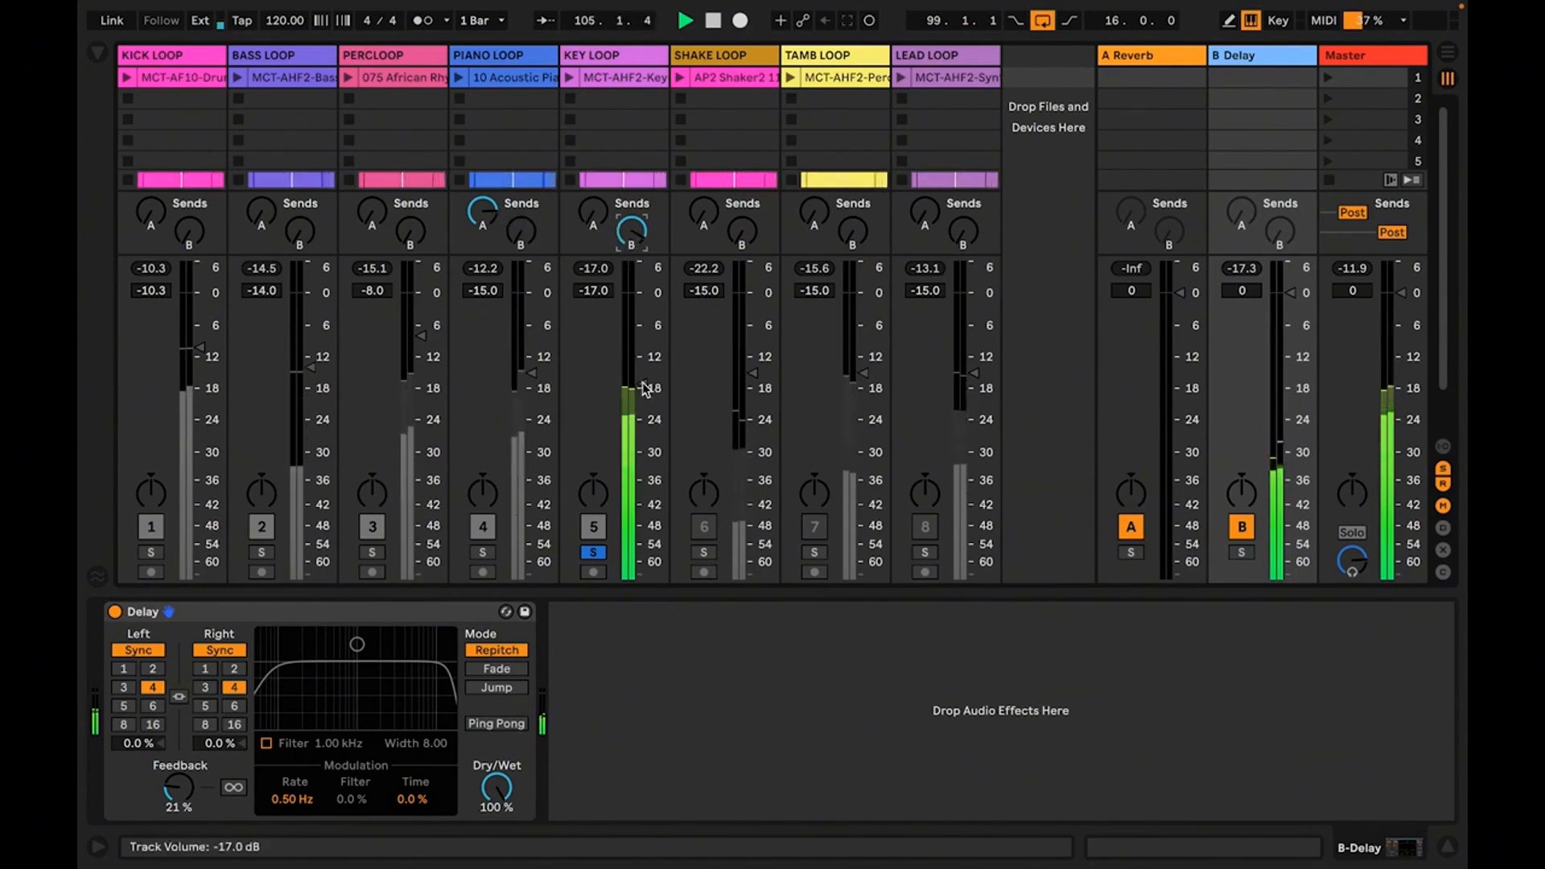
Lower the KEY LOOP volume to -18 dB, and unsolo the track to hear it in the mix
{"action": "left_click_drag", "start_coordinate": [648, 394], "coordinate": [648, 402]}
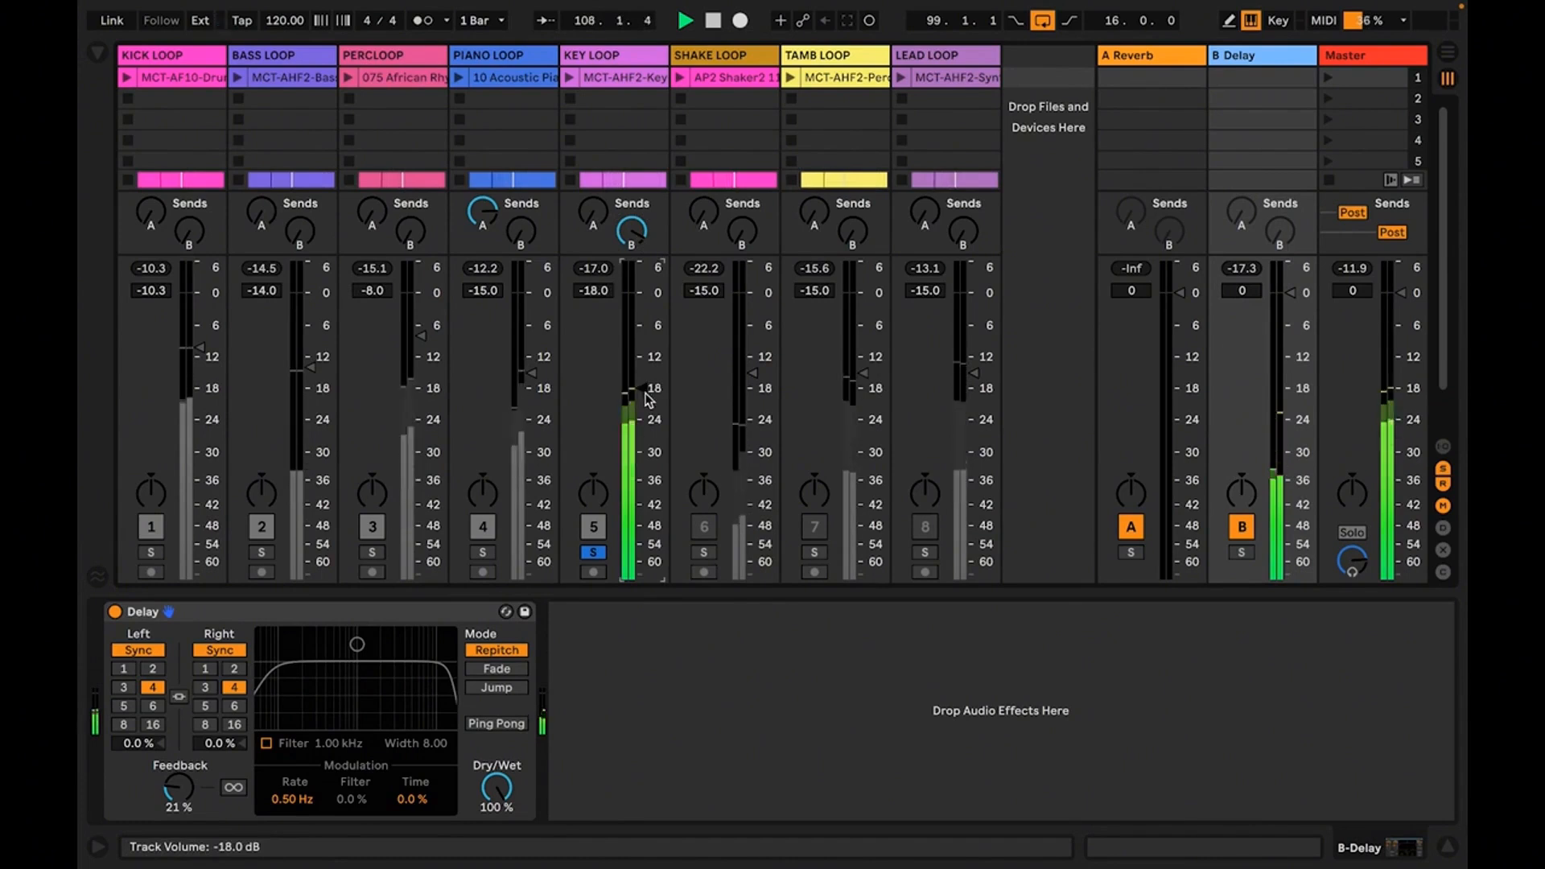
{"action": "left_click", "coordinate": [594, 553]}
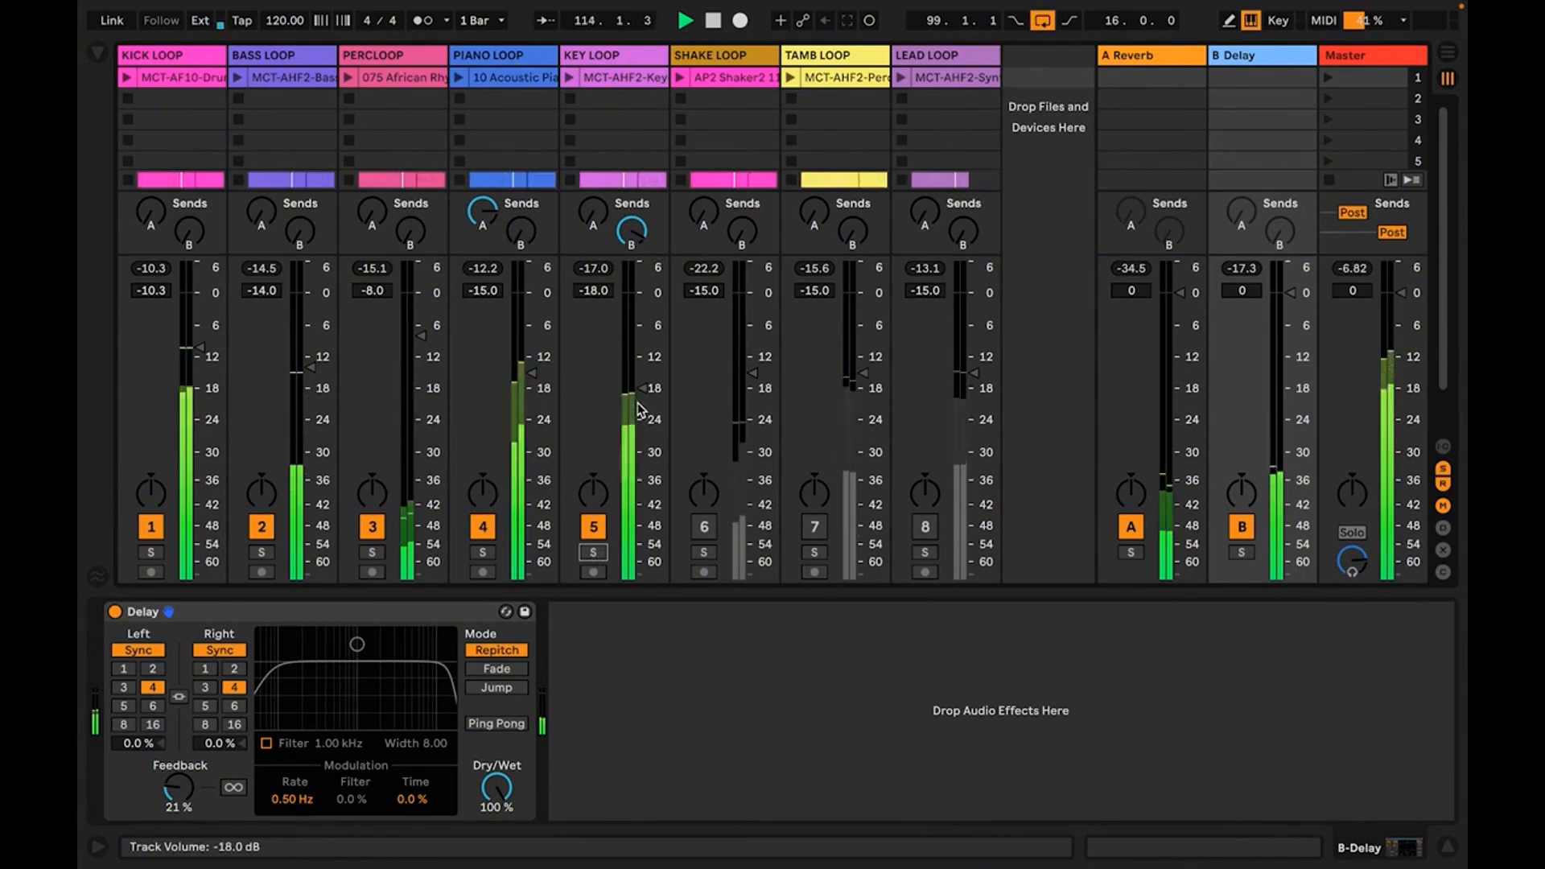
{"action": "key", "text": "space"}
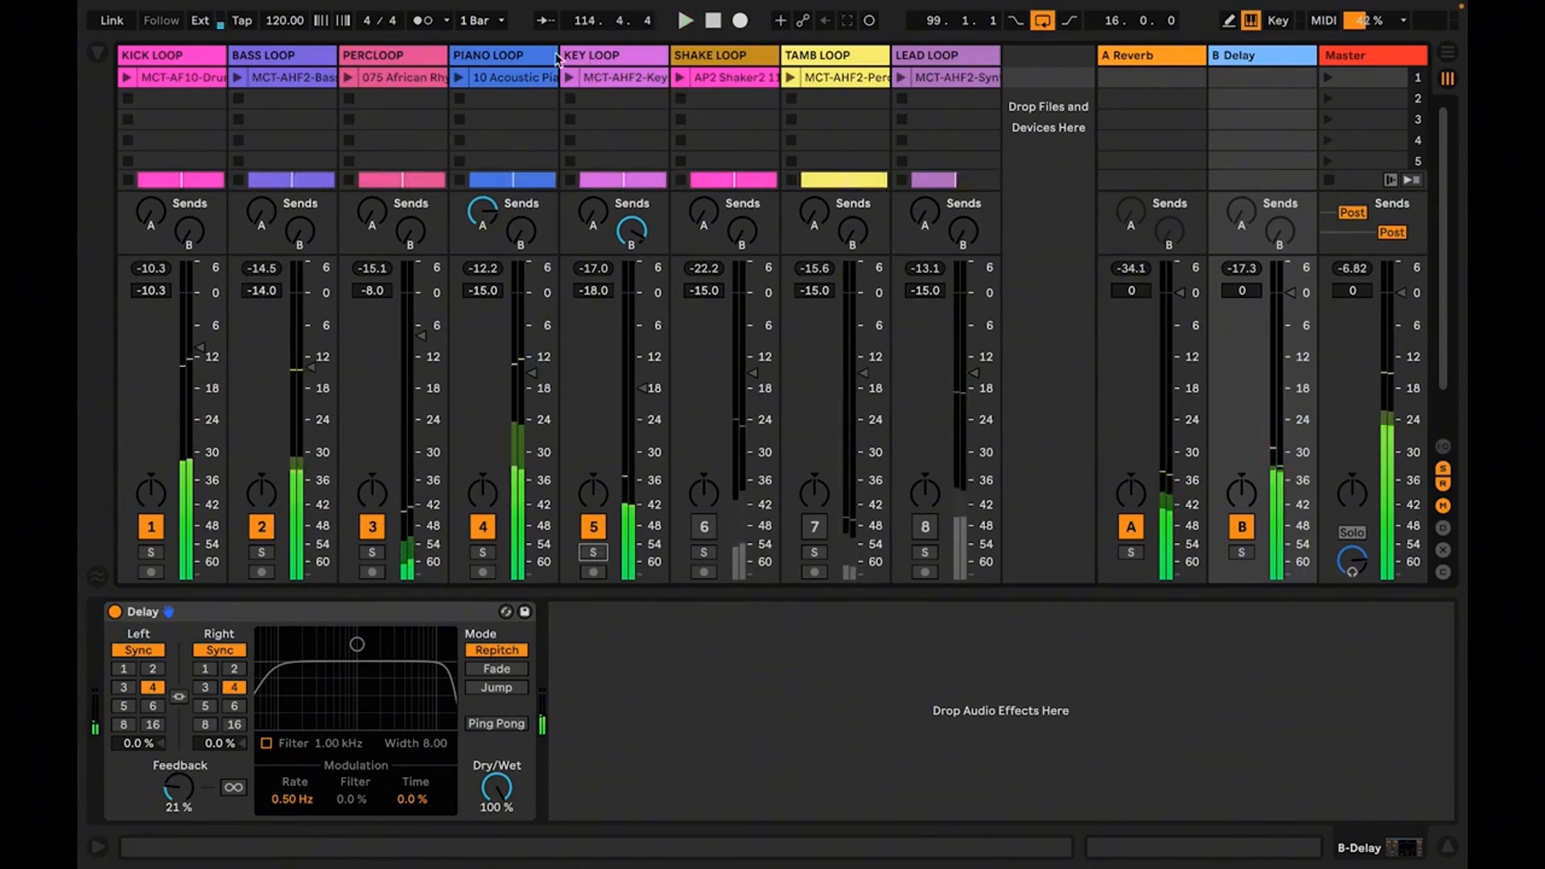
Copy the EQ Three from the PIANO LOOP track onto the KEY LOOP track
{"action": "left_click", "coordinate": [489, 60]}
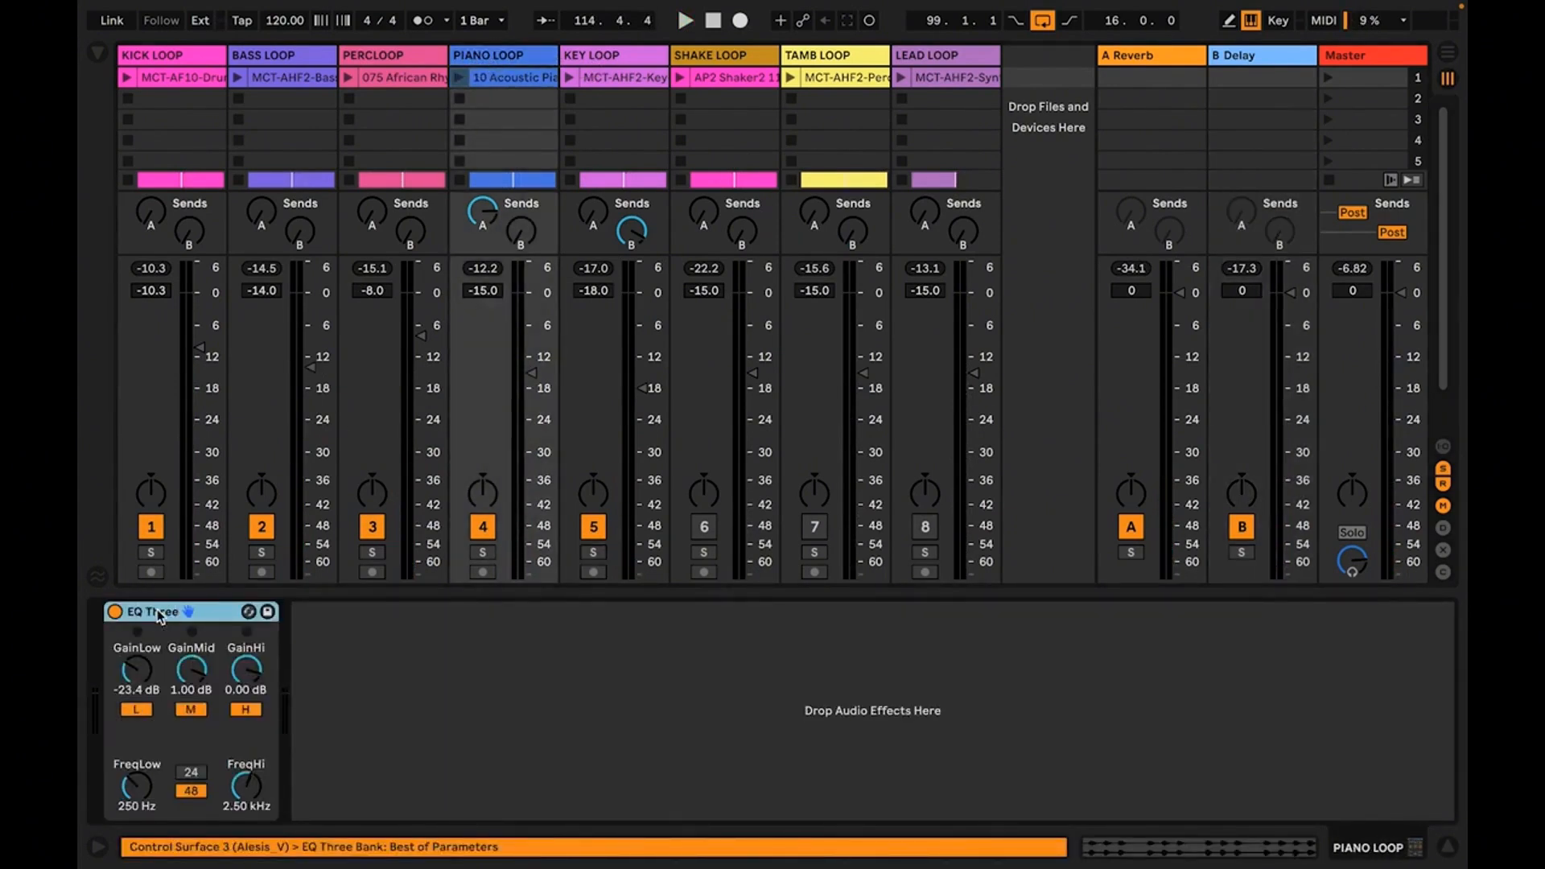
{"action": "left_click", "coordinate": [619, 76]}
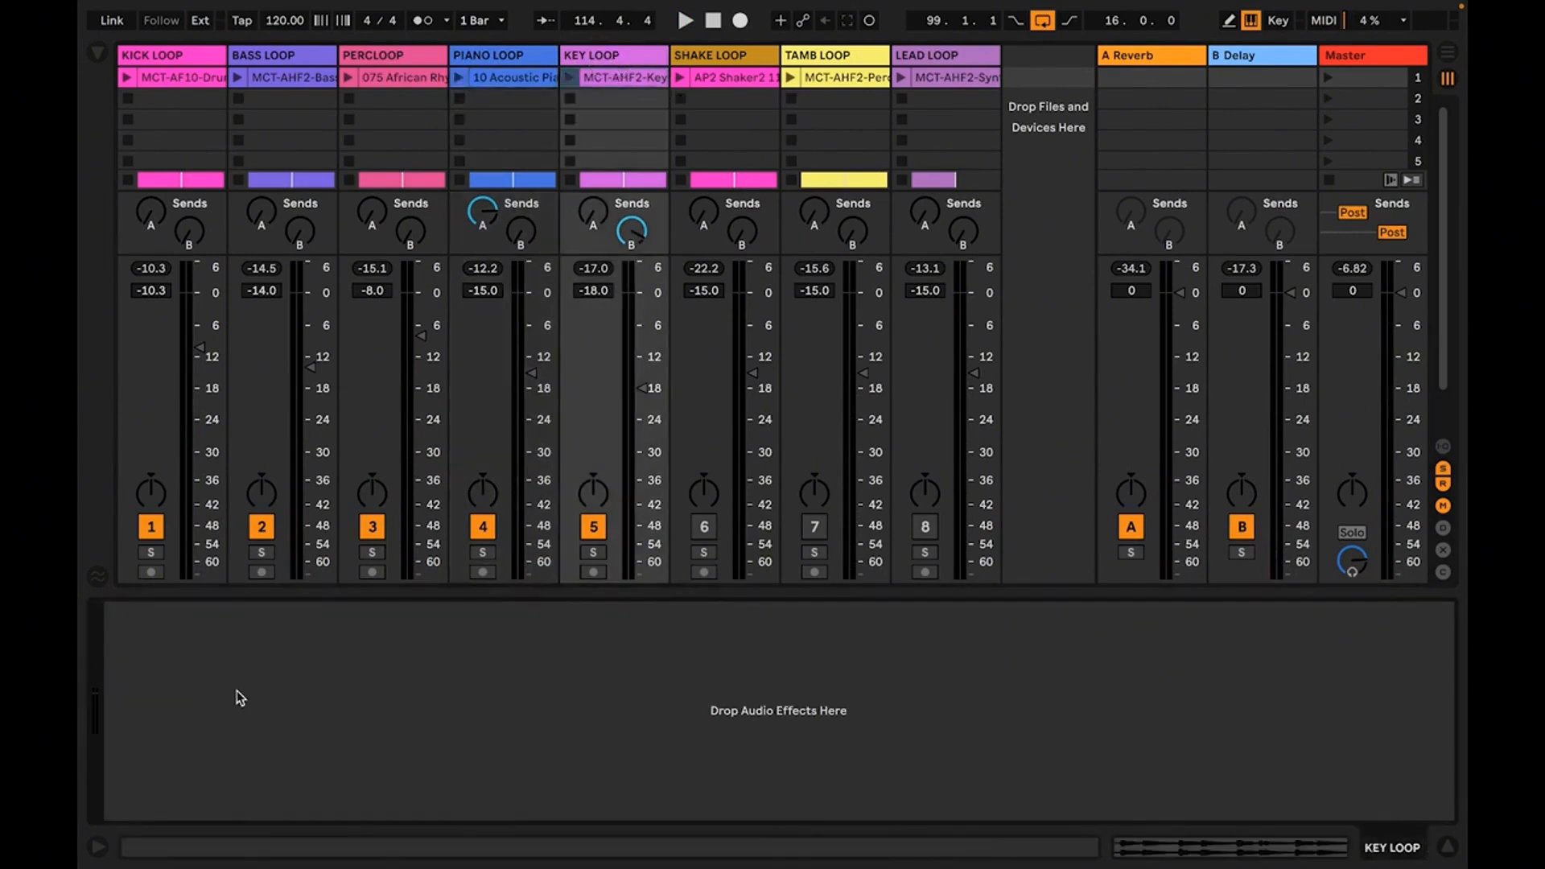
{"action": "key", "text": "super+v"}
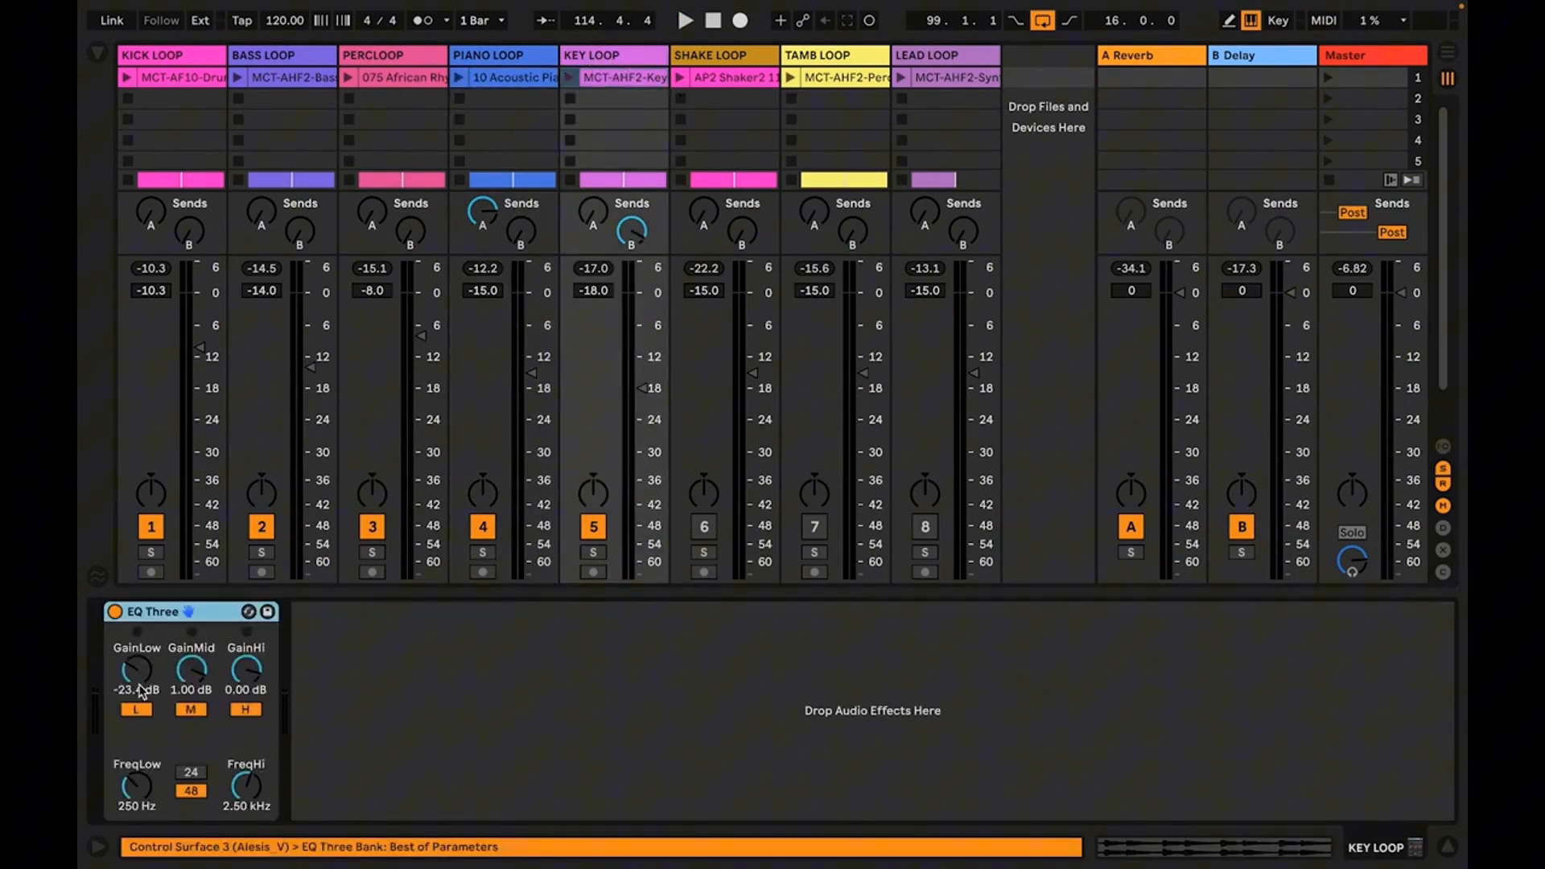
Turn the low gain of the KEY LOOP's EQ Three down to -inf dB and start playback
{"action": "left_click", "coordinate": [140, 670]}
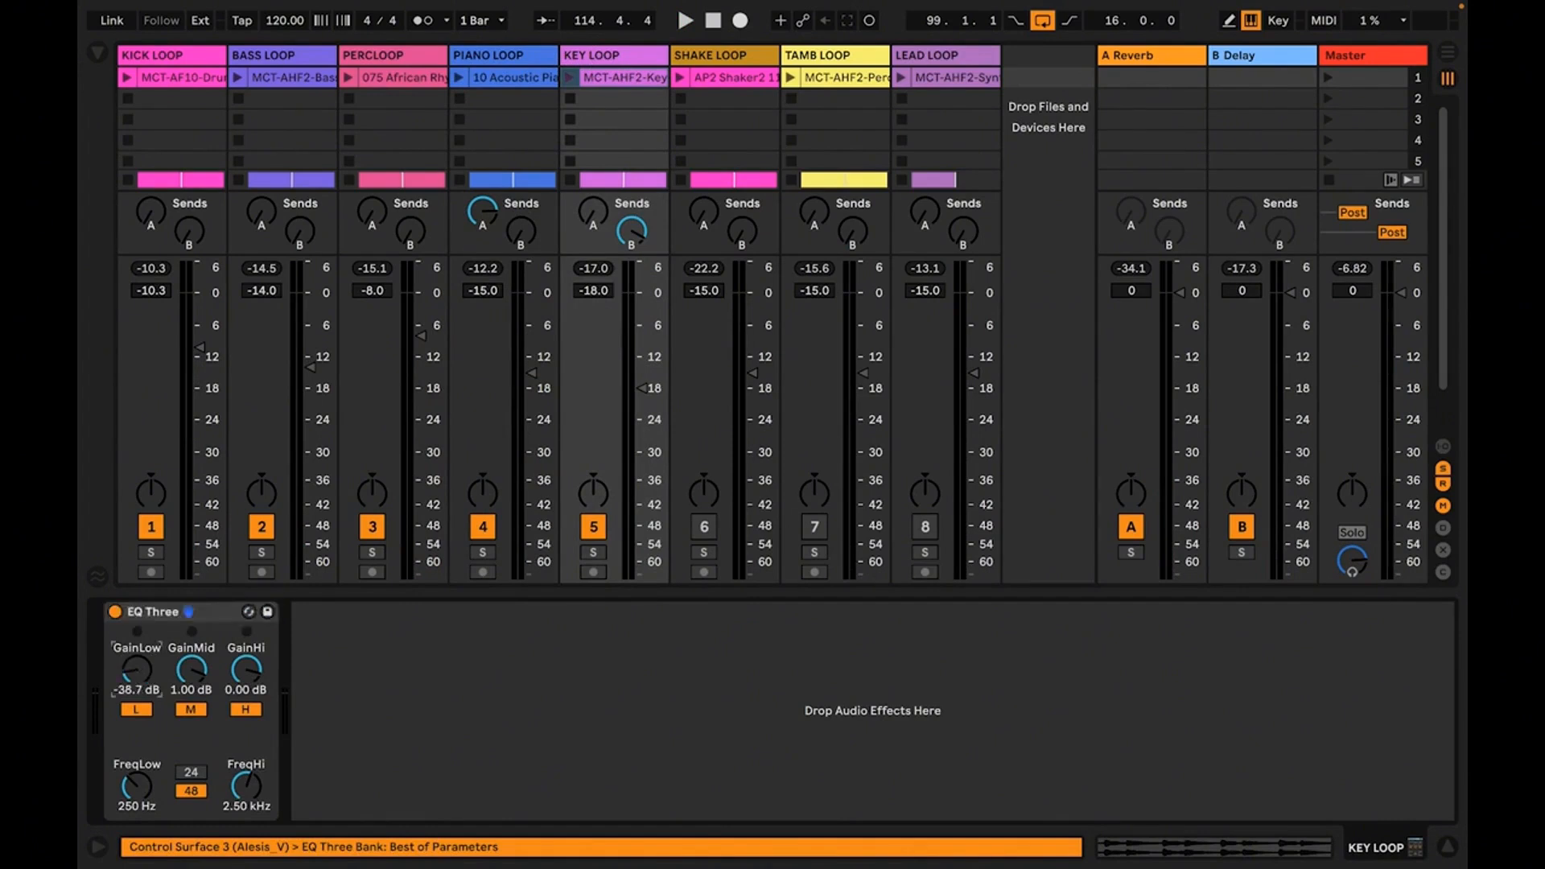
{"action": "left_click_drag", "start_coordinate": [140, 670], "coordinate": [140, 696]}
{"action": "key", "text": "space"}
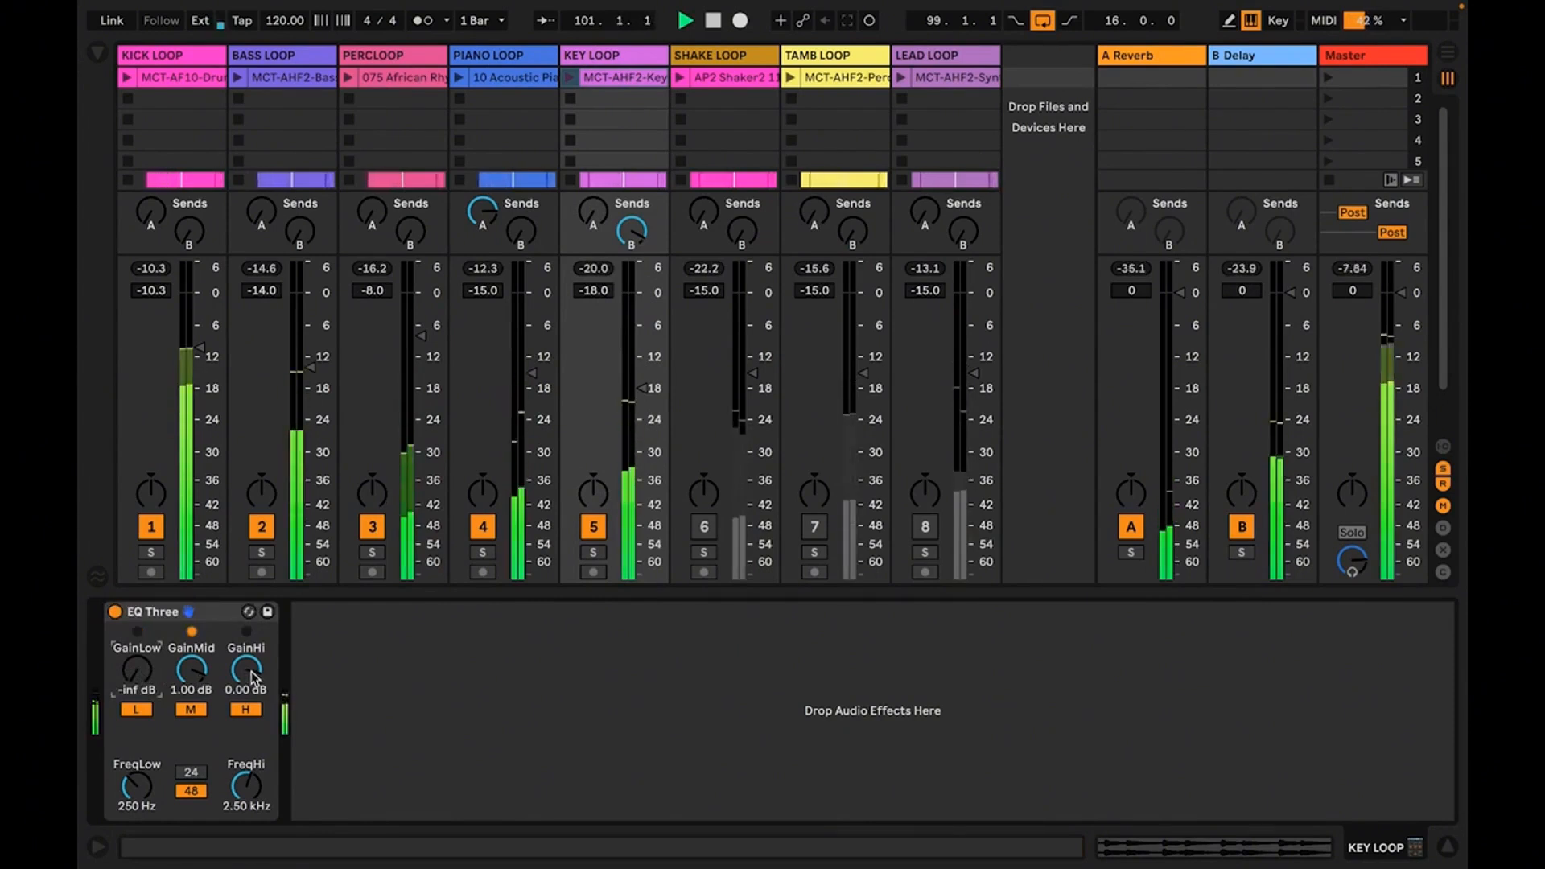
Set the KEY LOOP EQ's mid gain to 0 dB and raise its high gain to 1.87 dB
{"action": "left_click", "coordinate": [190, 690]}
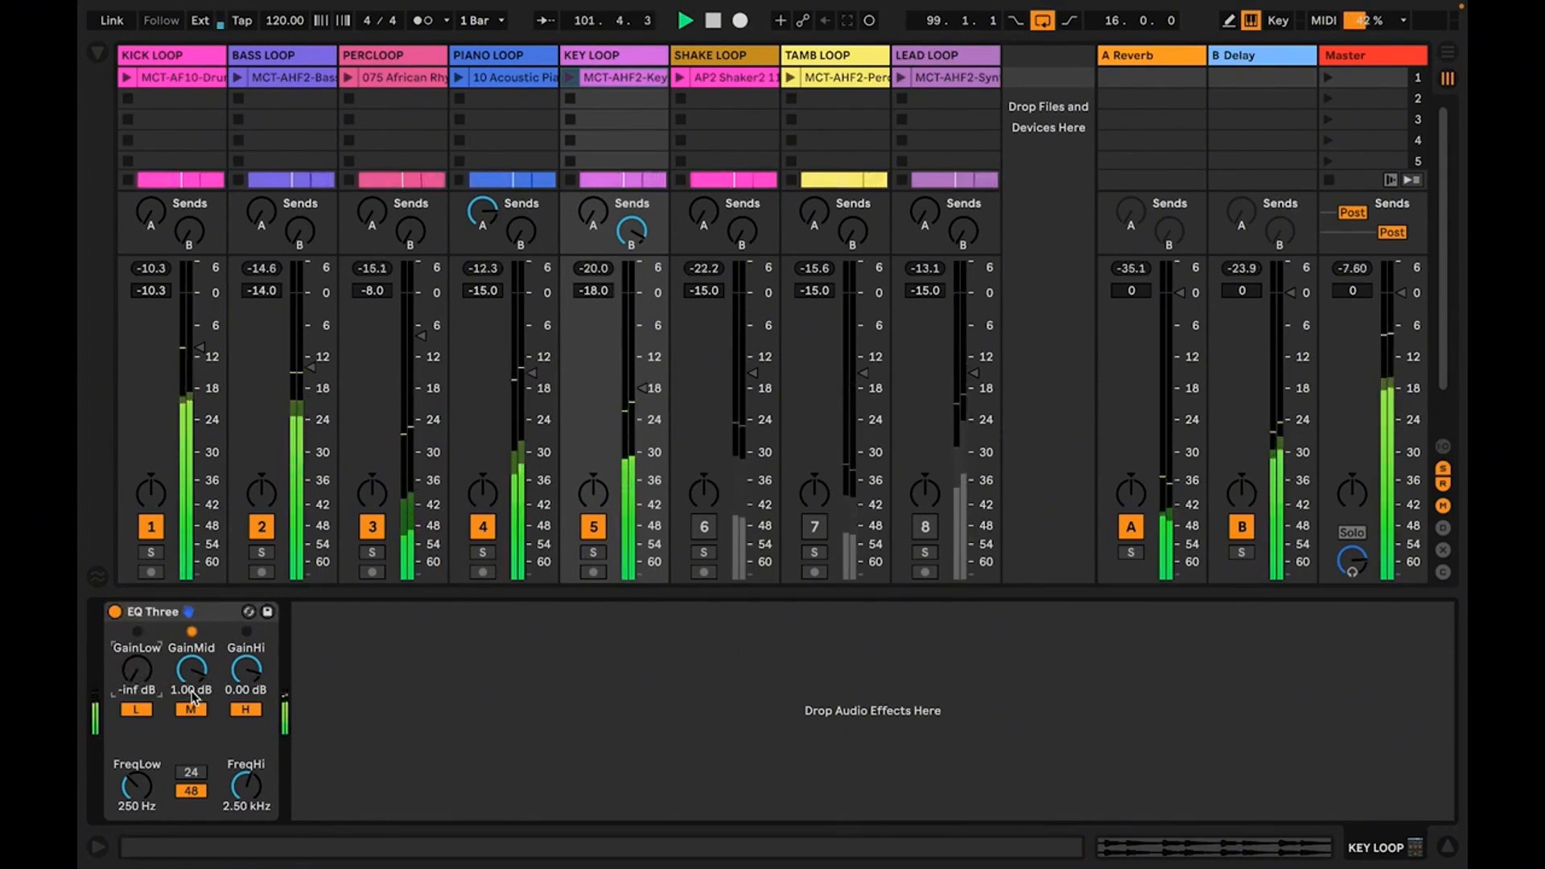
{"action": "type", "text": "0"}
{"action": "key", "text": "Return"}
{"action": "left_click", "coordinate": [239, 693]}
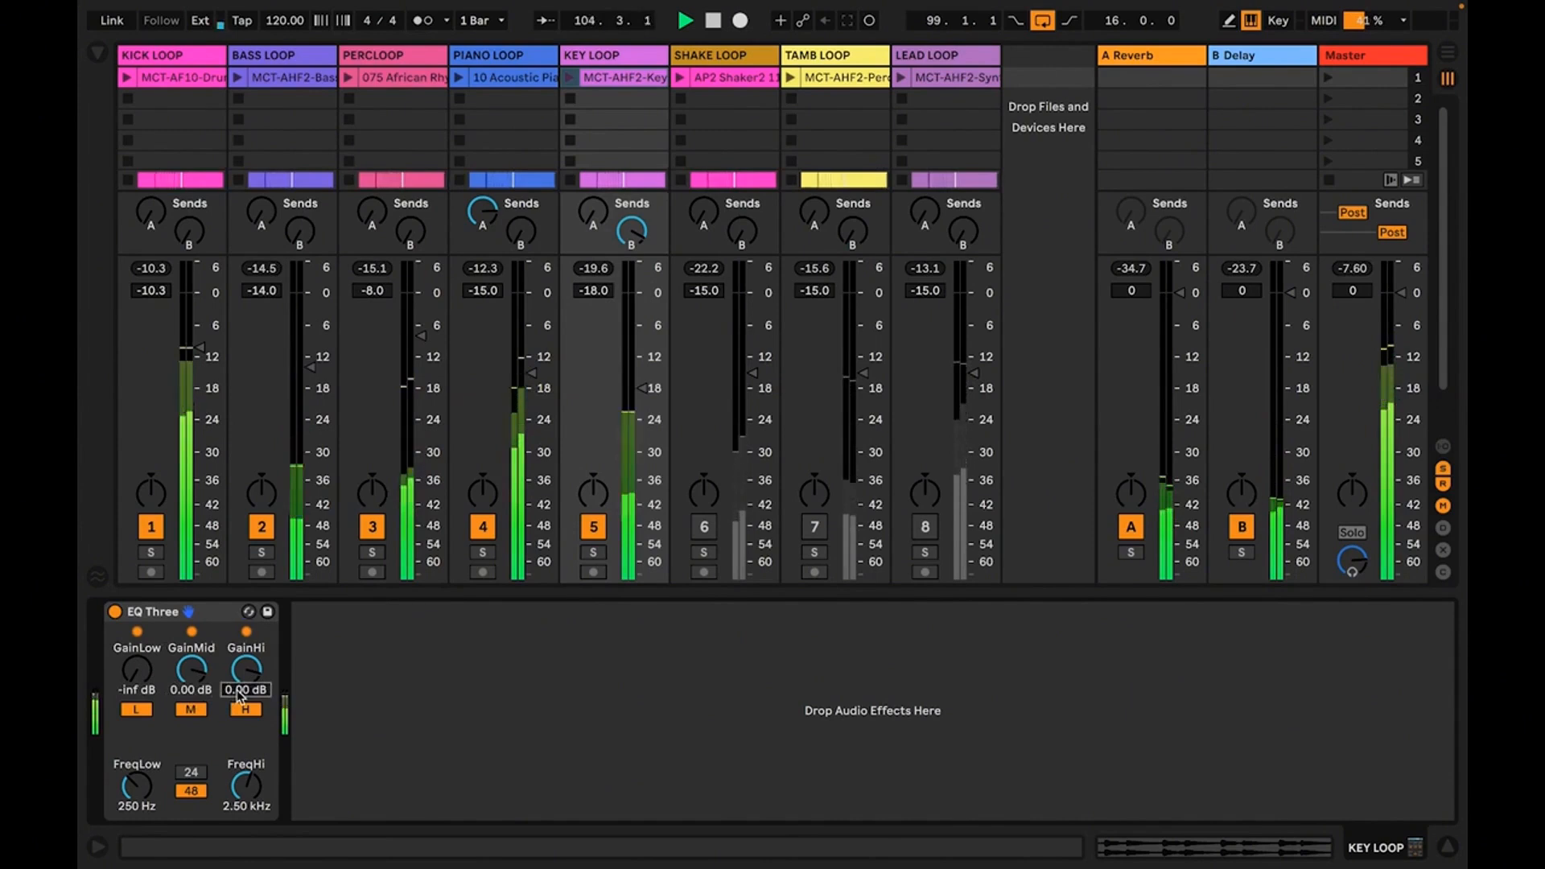
{"action": "type", "text": "1"}
{"action": "key", "text": "Return"}
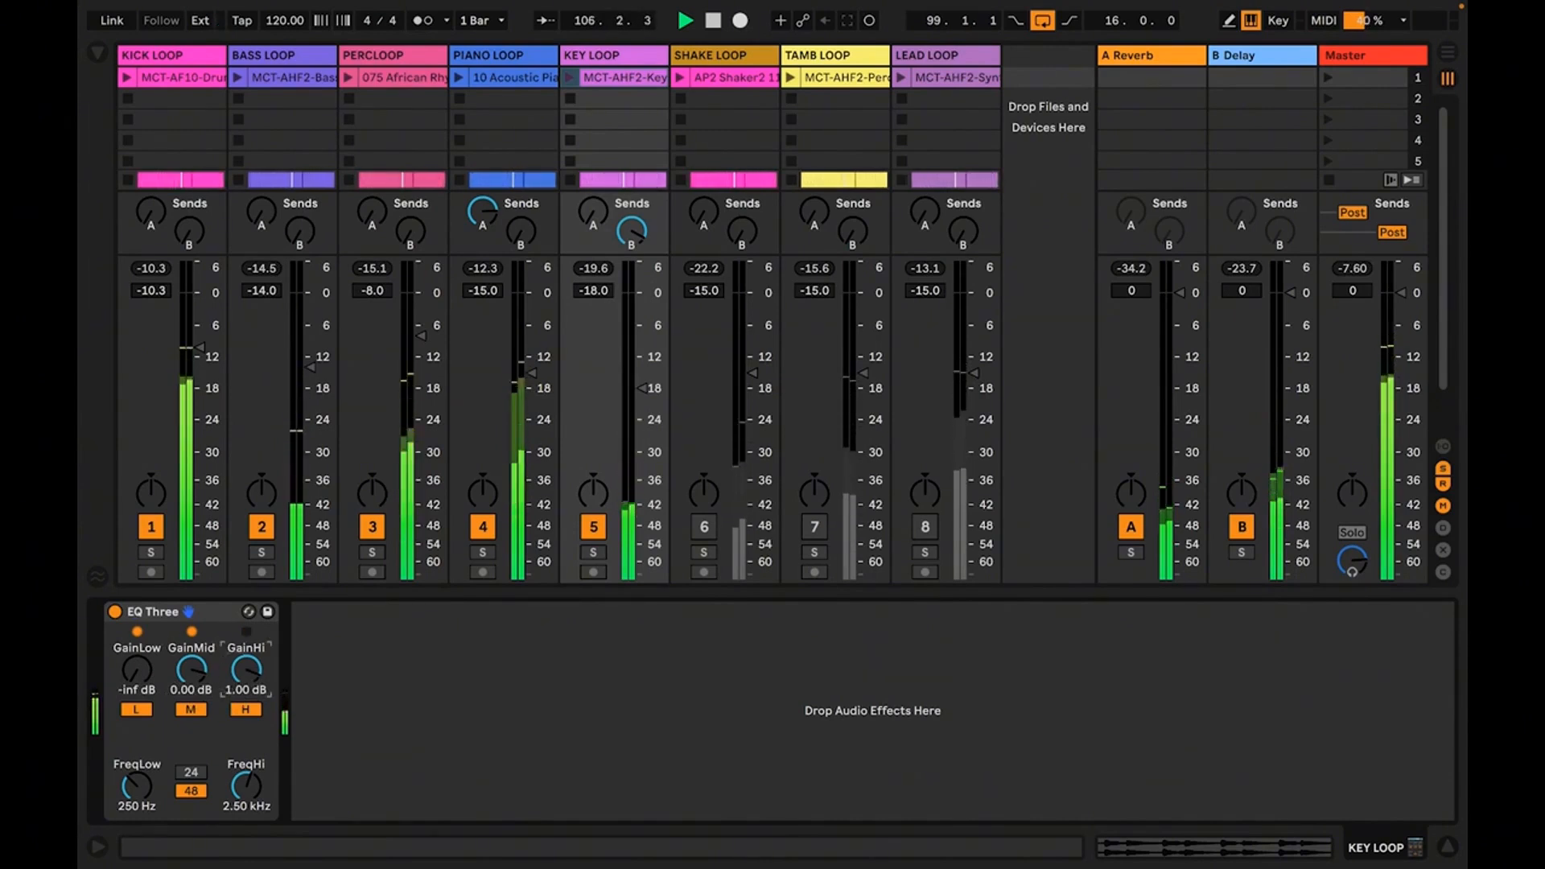
{"action": "left_click_drag", "start_coordinate": [246, 670], "coordinate": [246, 661]}
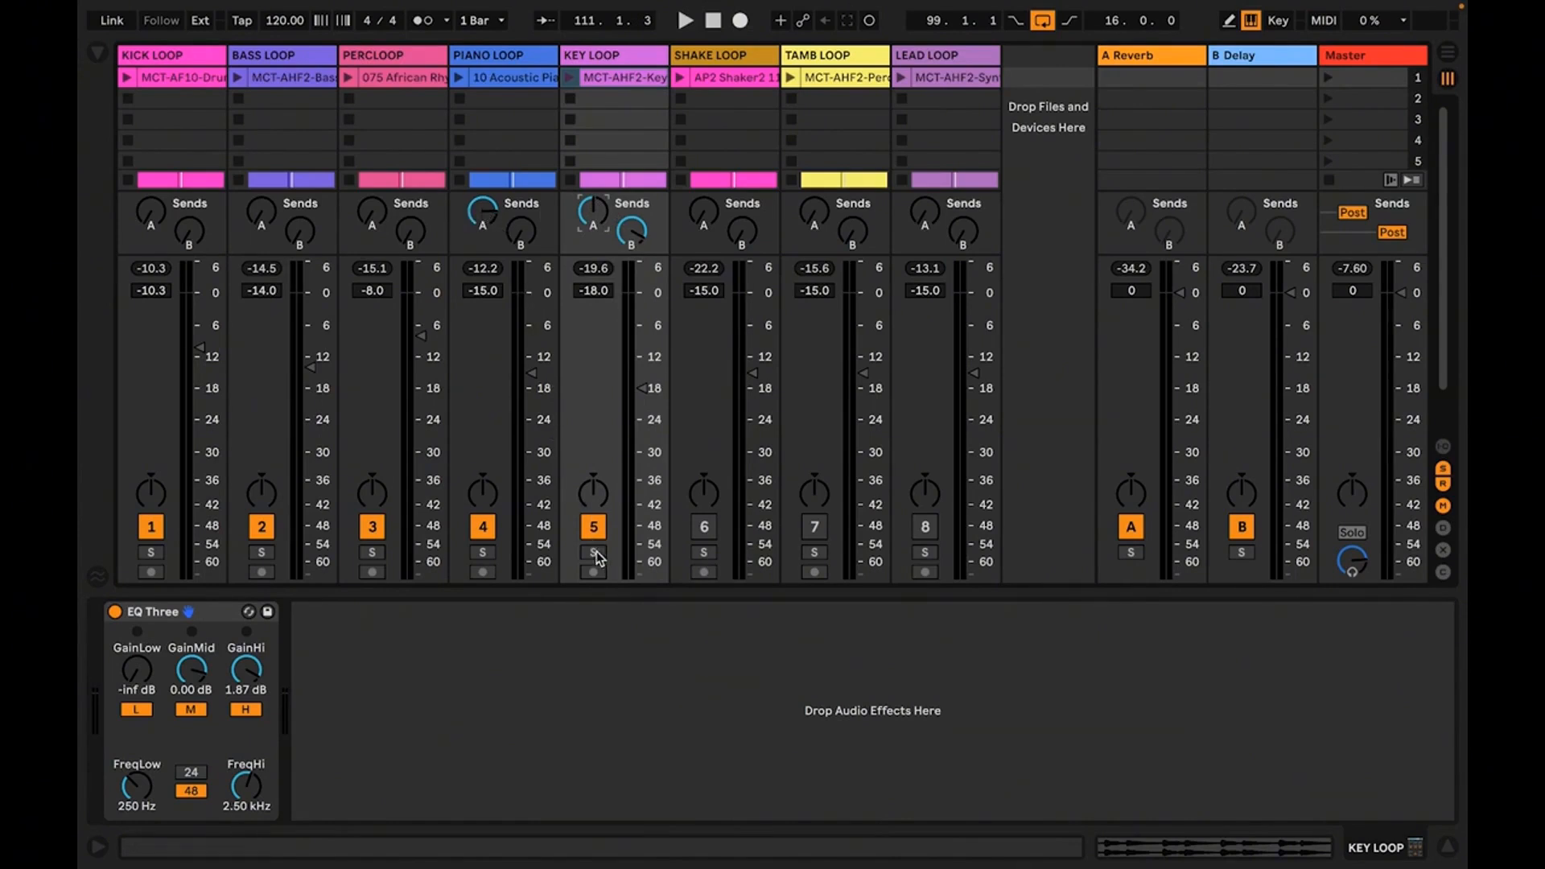
Play the mix with the processed KEY LOOP to check it, and save the set
{"action": "key", "text": "space"}
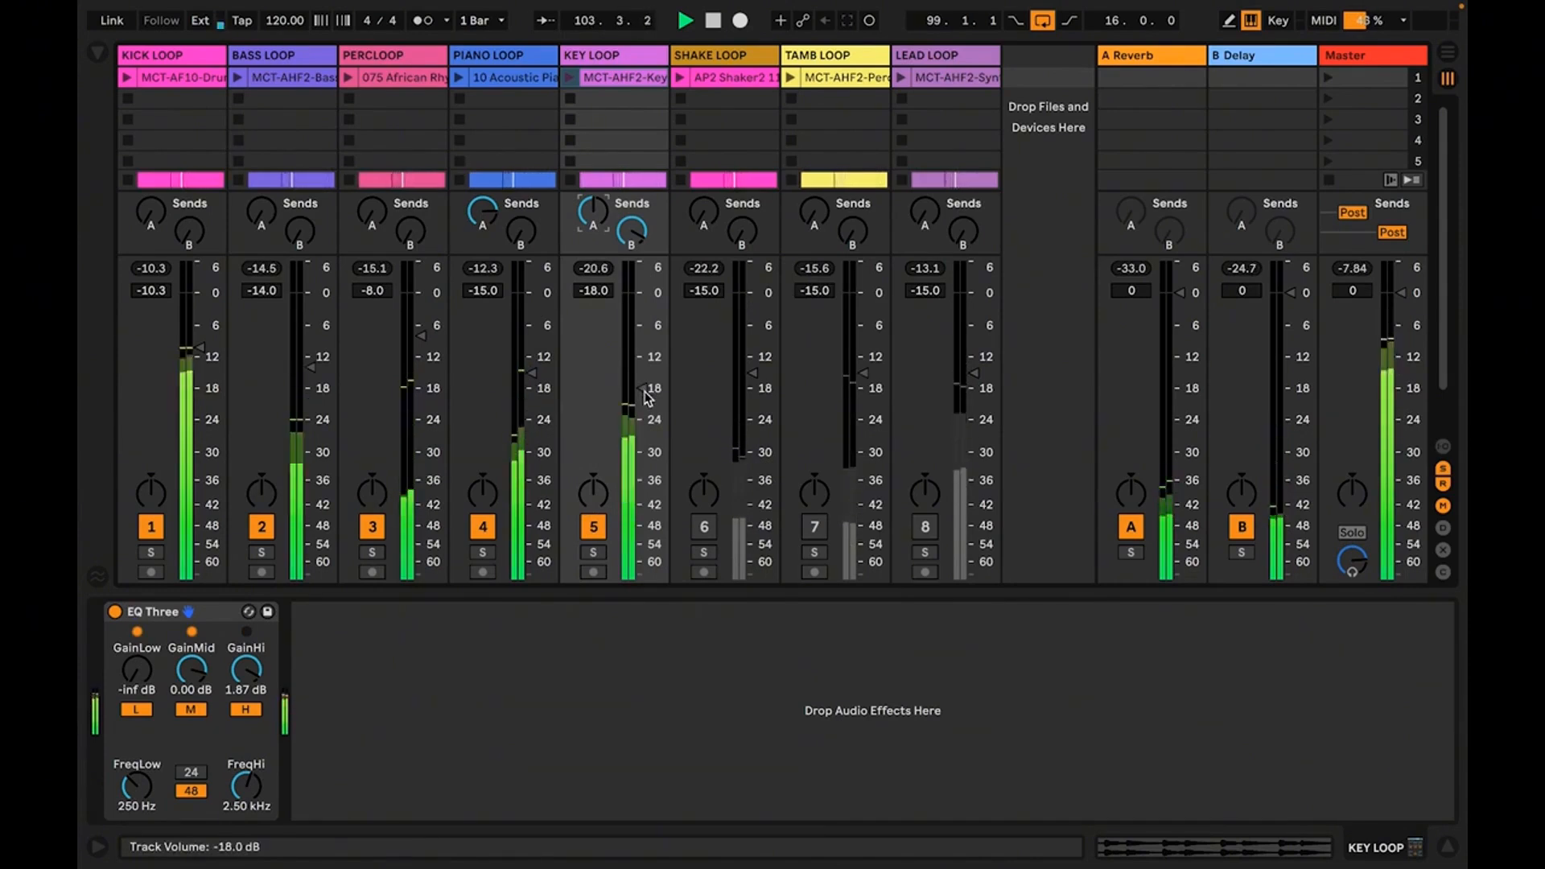
{"action": "key", "text": "space"}
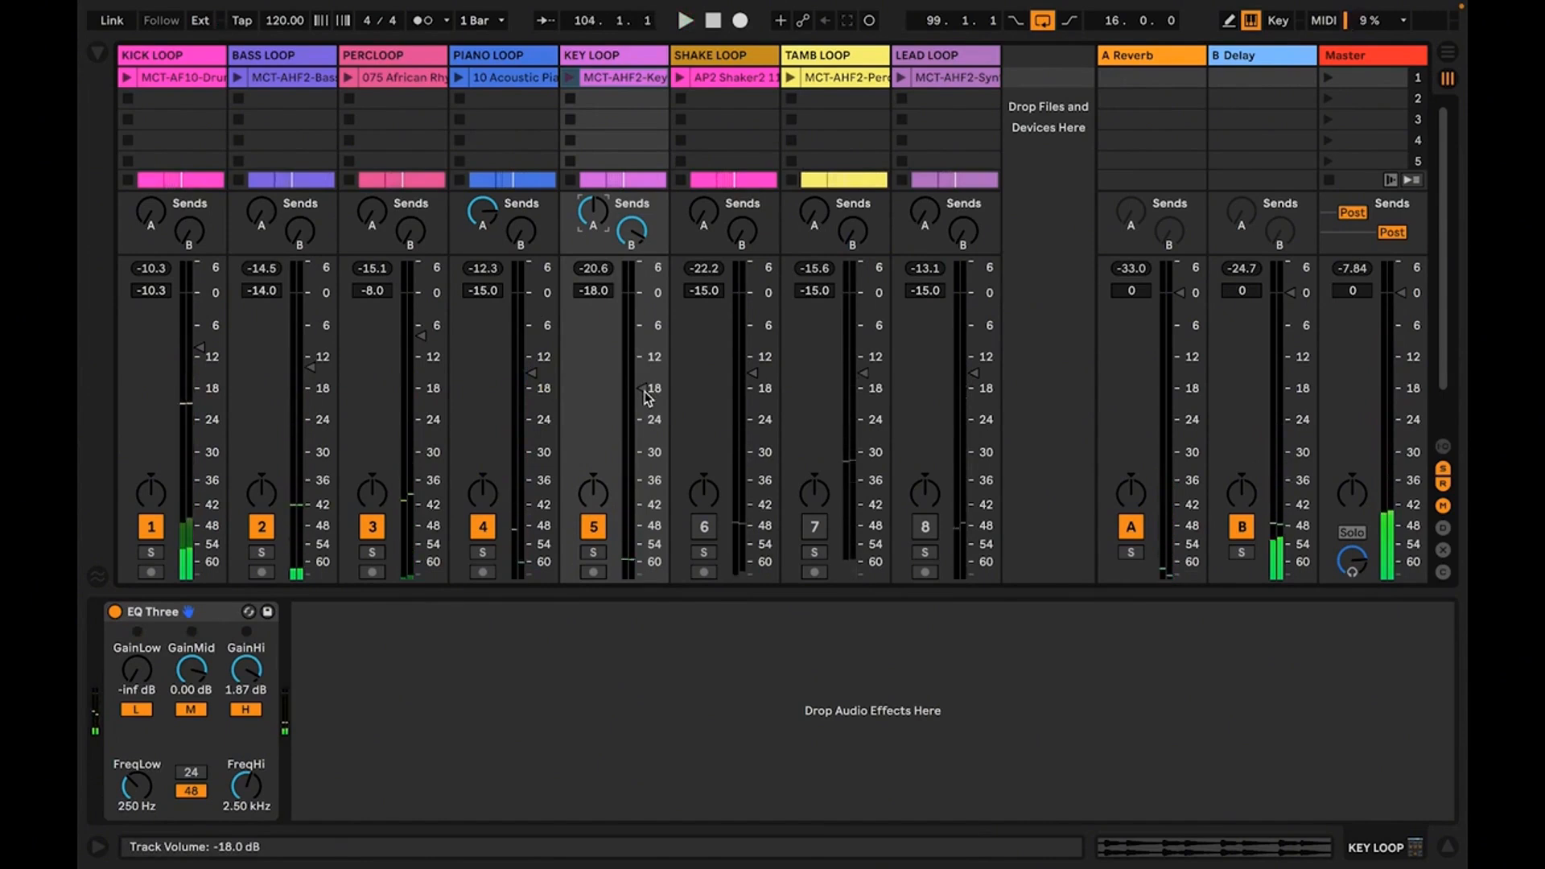
{"action": "key", "text": "ctrl+s"}
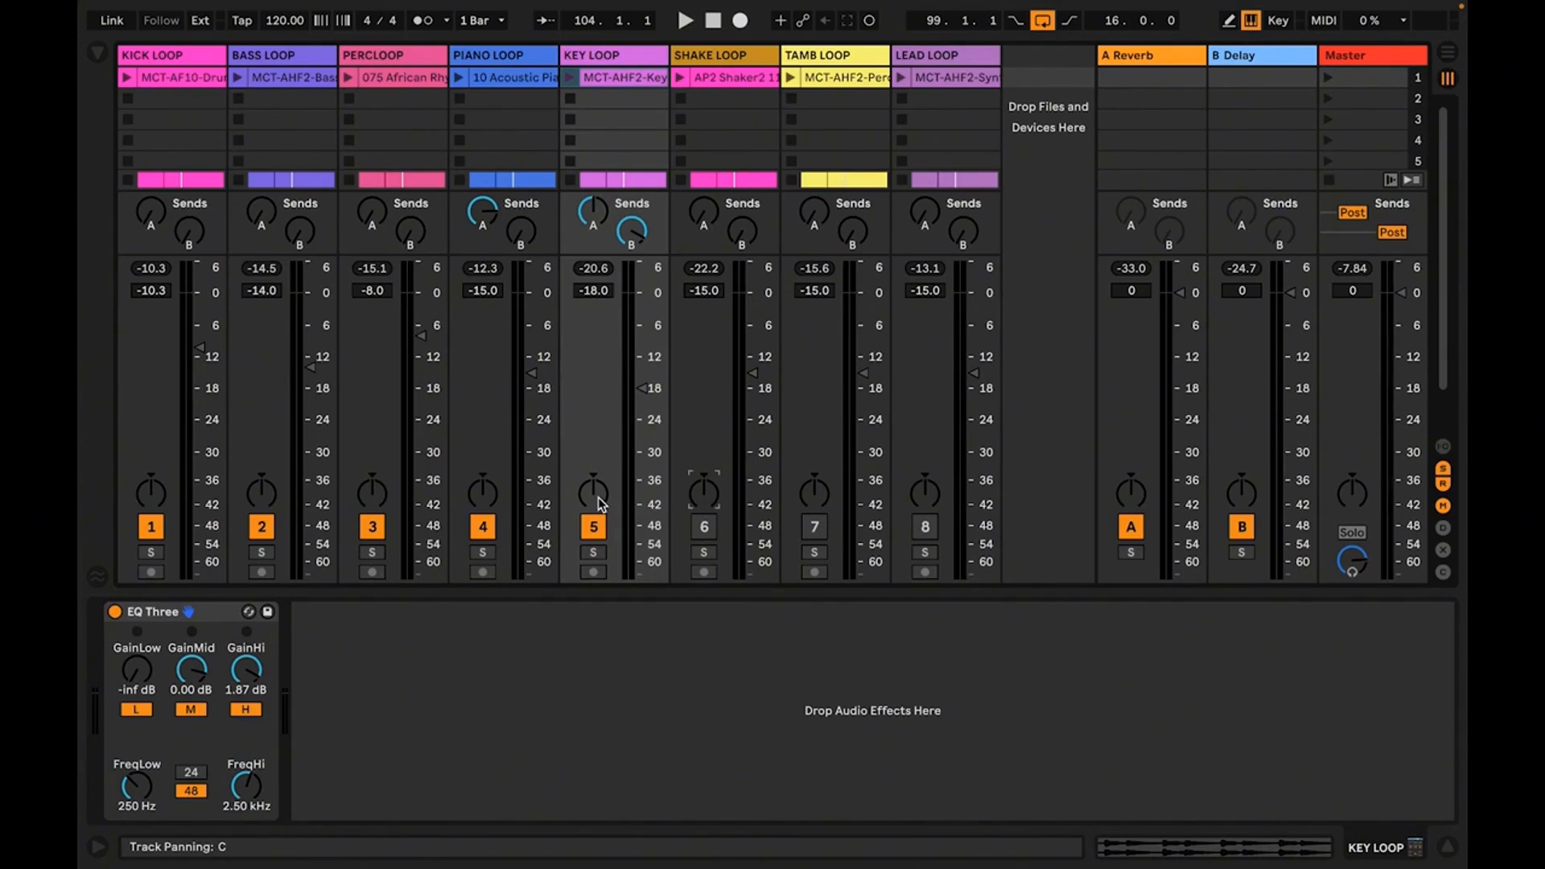
Activate and solo the SHAKE LOOP track, and pan it to the right during playback
{"action": "left_click", "coordinate": [705, 529]}
{"action": "left_click", "coordinate": [704, 552]}
{"action": "key", "text": "space"}
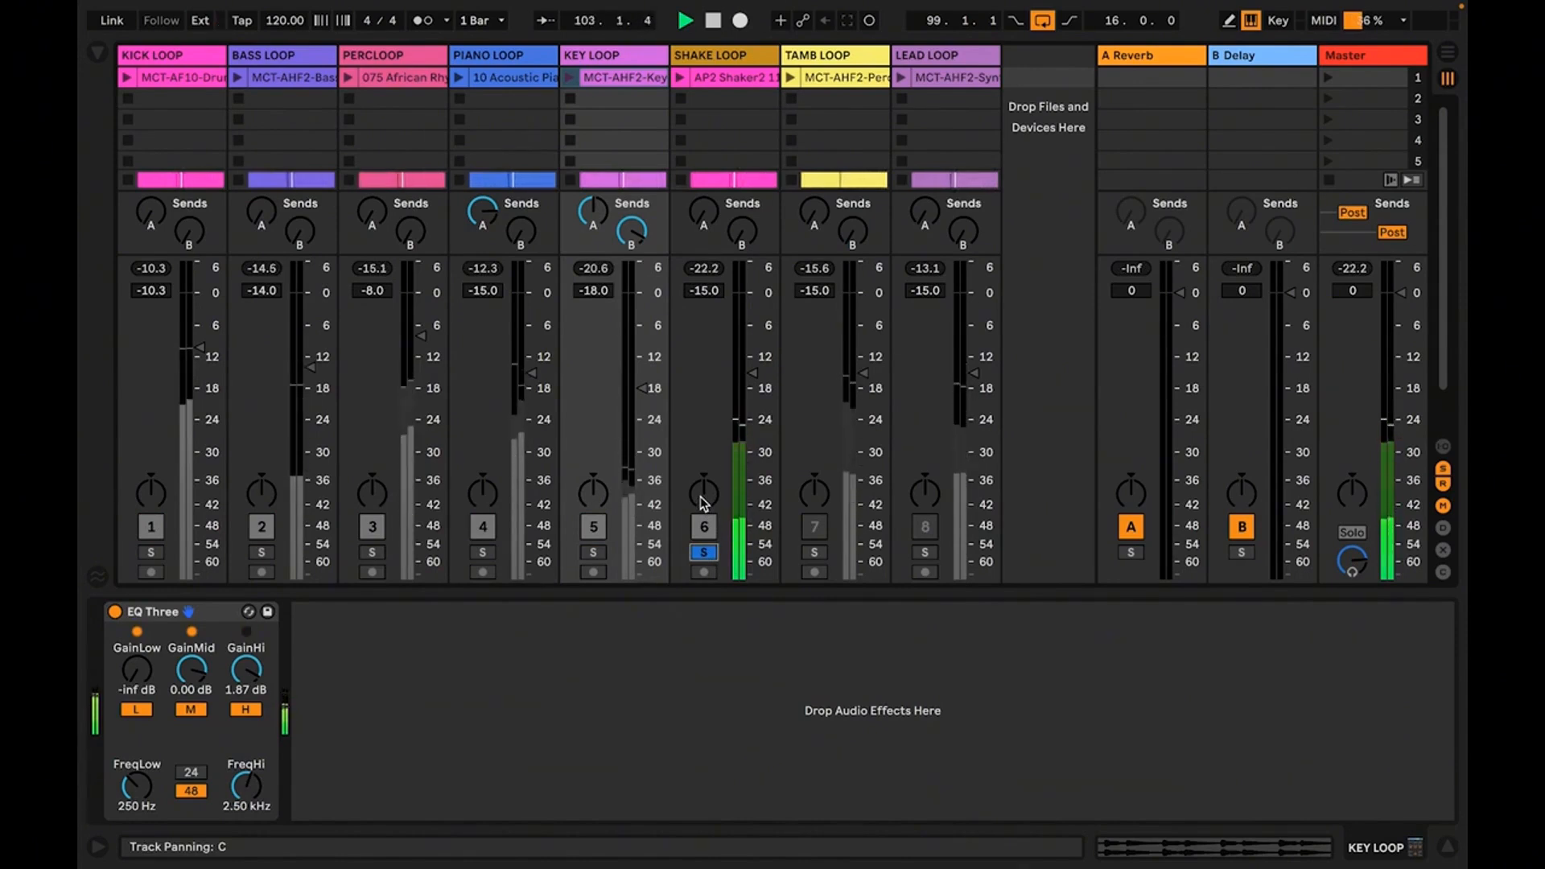
{"action": "left_click", "coordinate": [700, 495]}
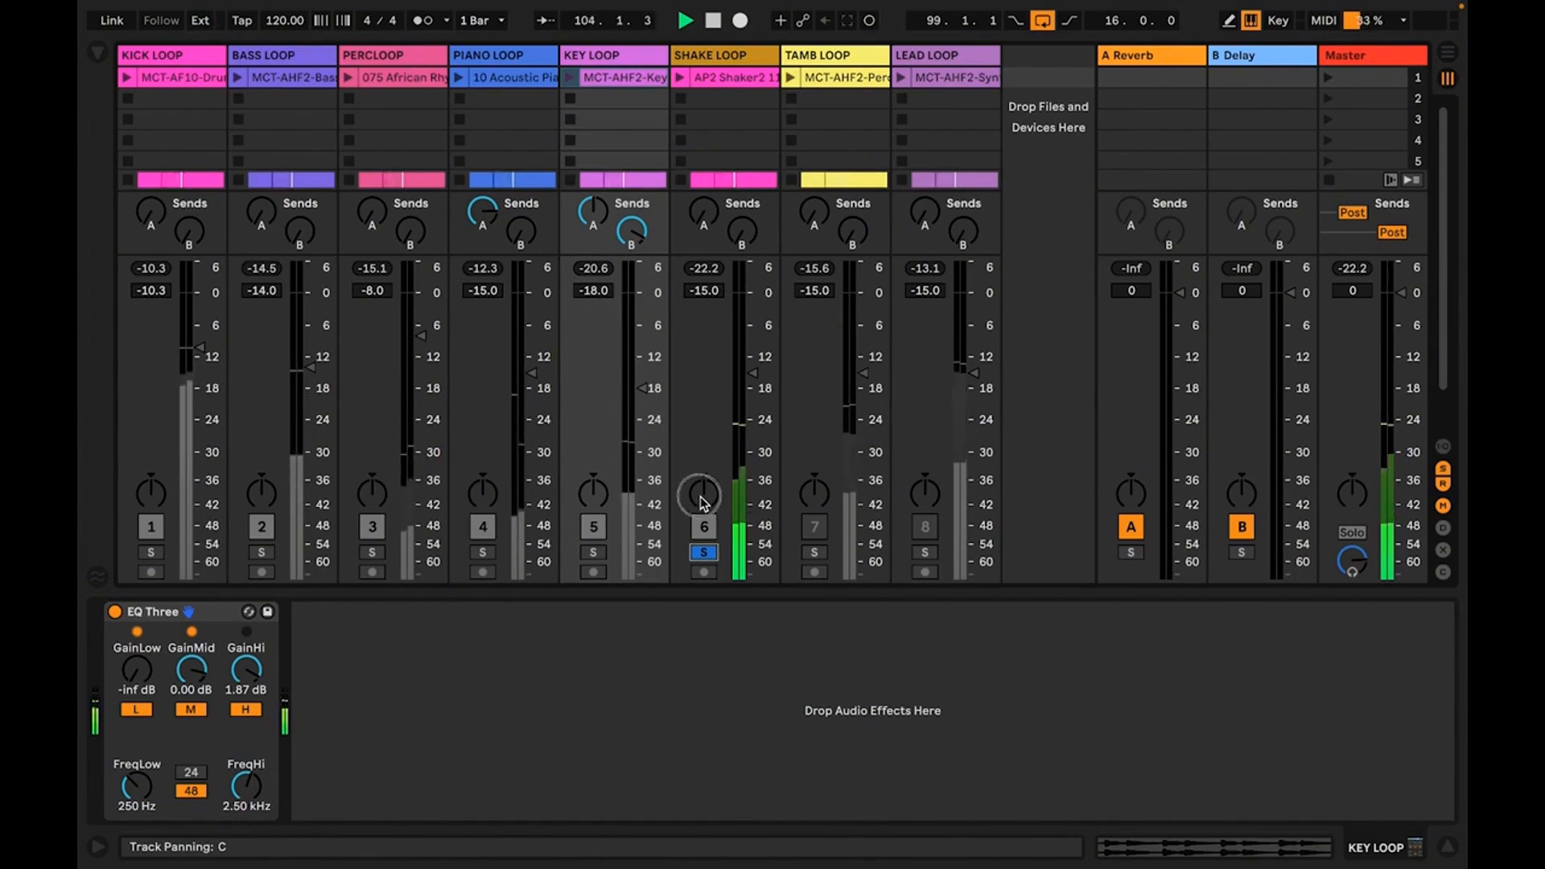
{"action": "mouse_move", "coordinate": [700, 495]}
{"action": "left_mouse_down"}
{"action": "mouse_move", "coordinate": [700, 537]}
{"action": "mouse_move", "coordinate": [700, 466]}
{"action": "left_mouse_up"}
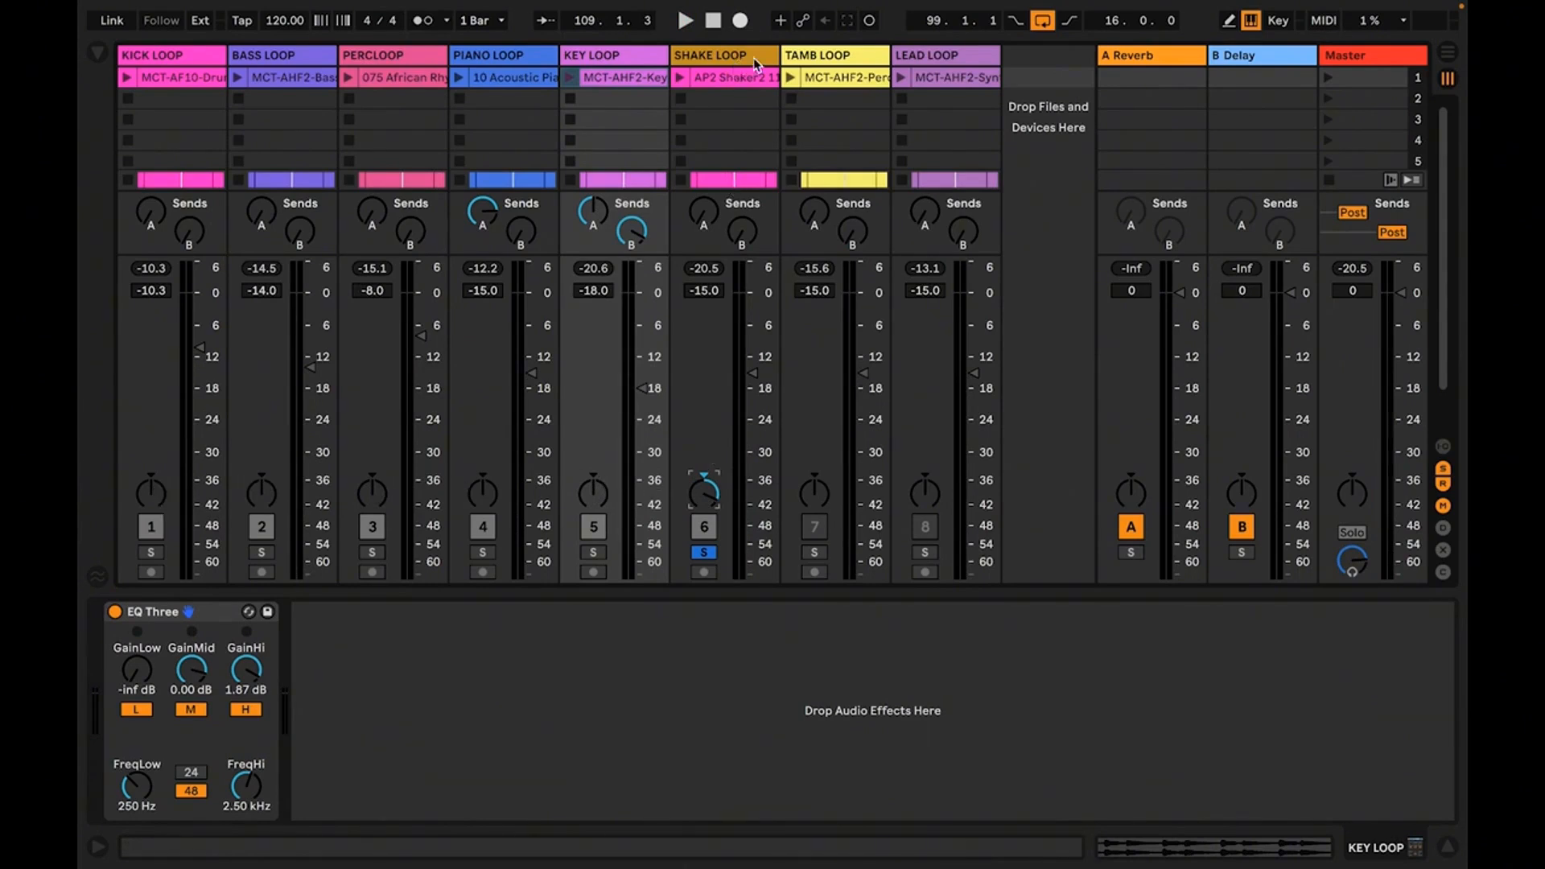
Select the TAMB LOOP track, look over all loops in the zoomed-out Arrangement View, and return to Session View
{"action": "left_click", "coordinate": [804, 58]}
{"action": "key", "text": "Tab"}
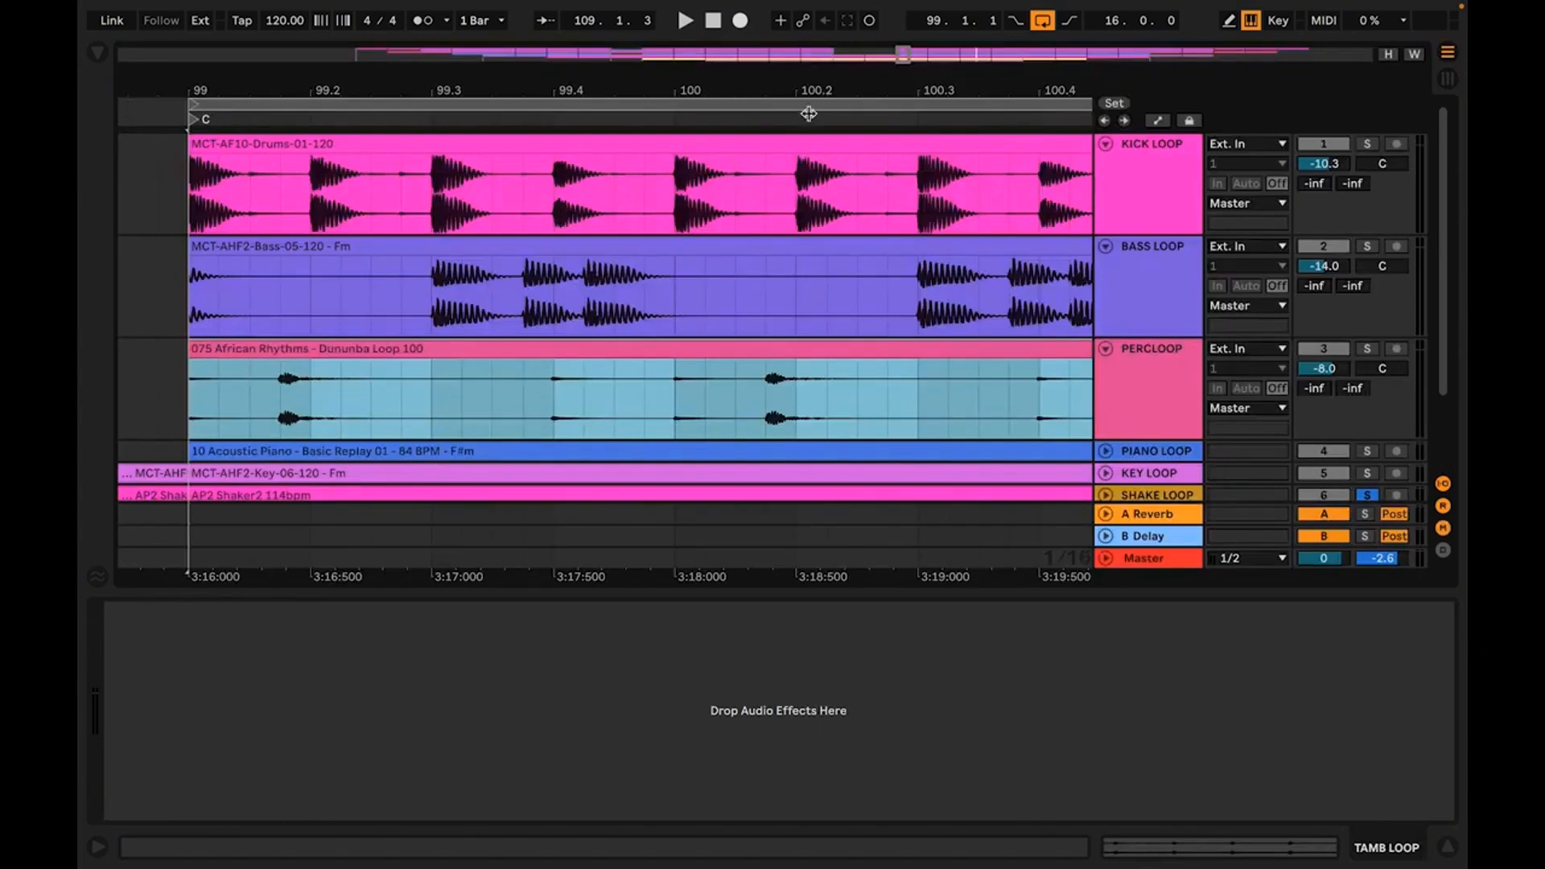
{"action": "left_click_drag", "start_coordinate": [805, 97], "coordinate": [805, 16]}
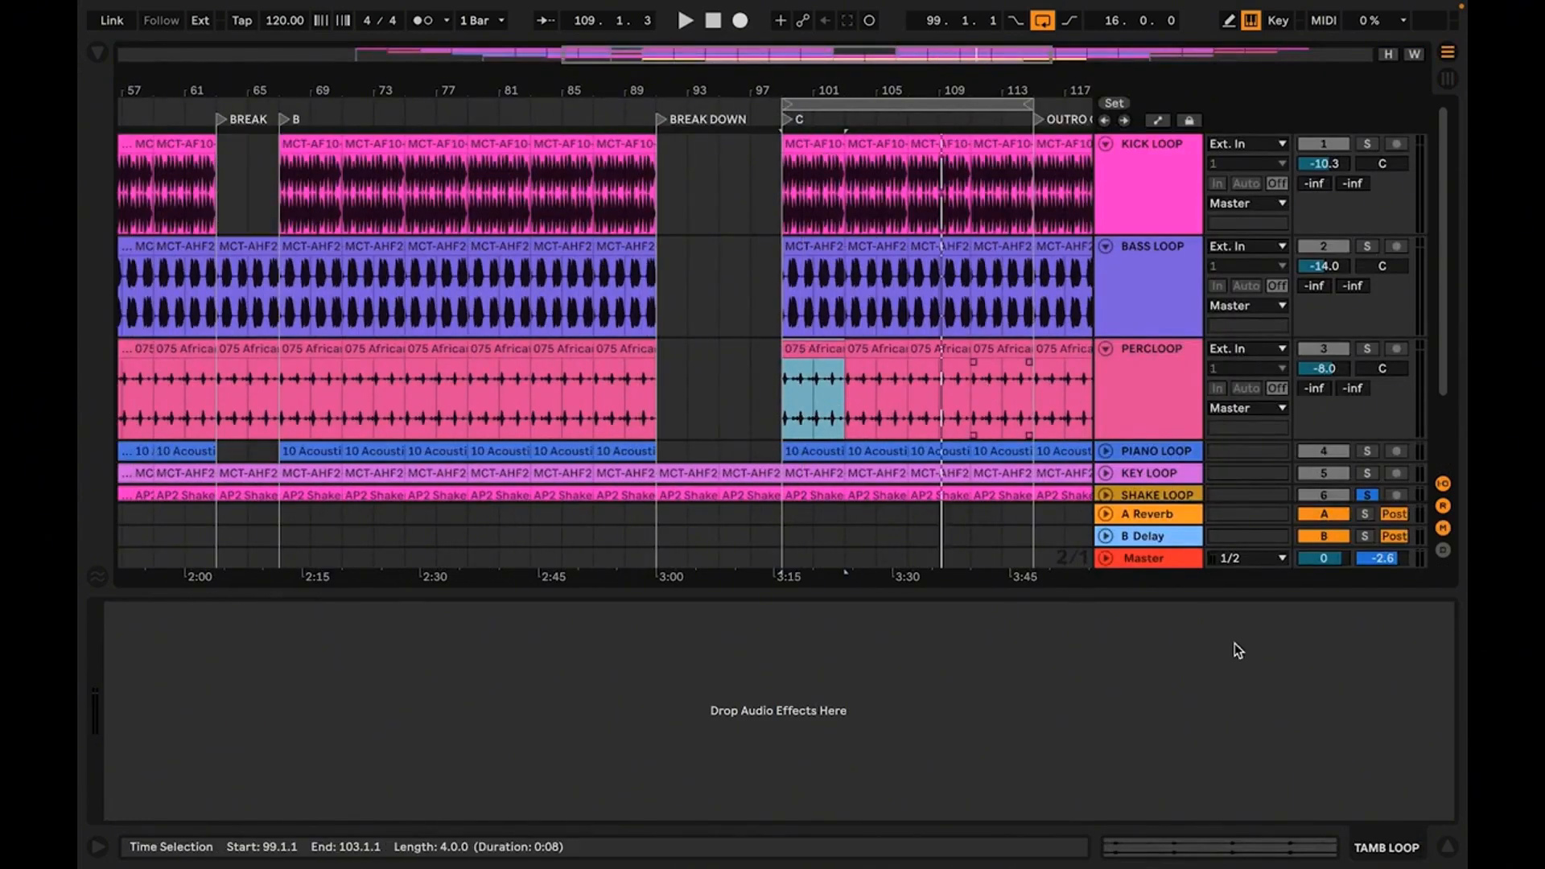
{"action": "left_click", "coordinate": [1448, 849]}
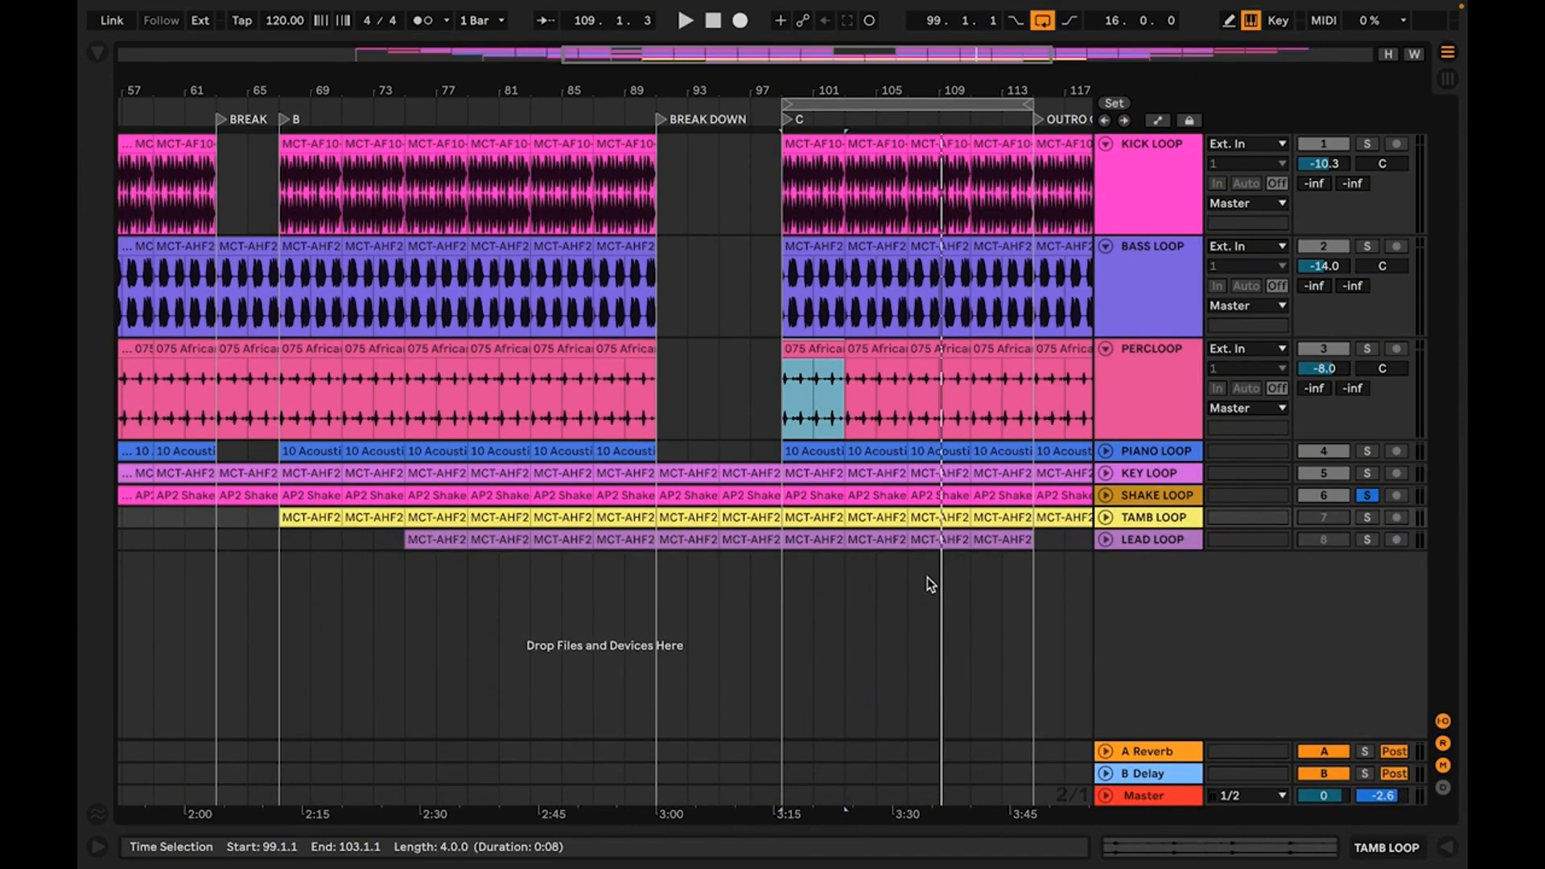
{"action": "key", "text": "Tab"}
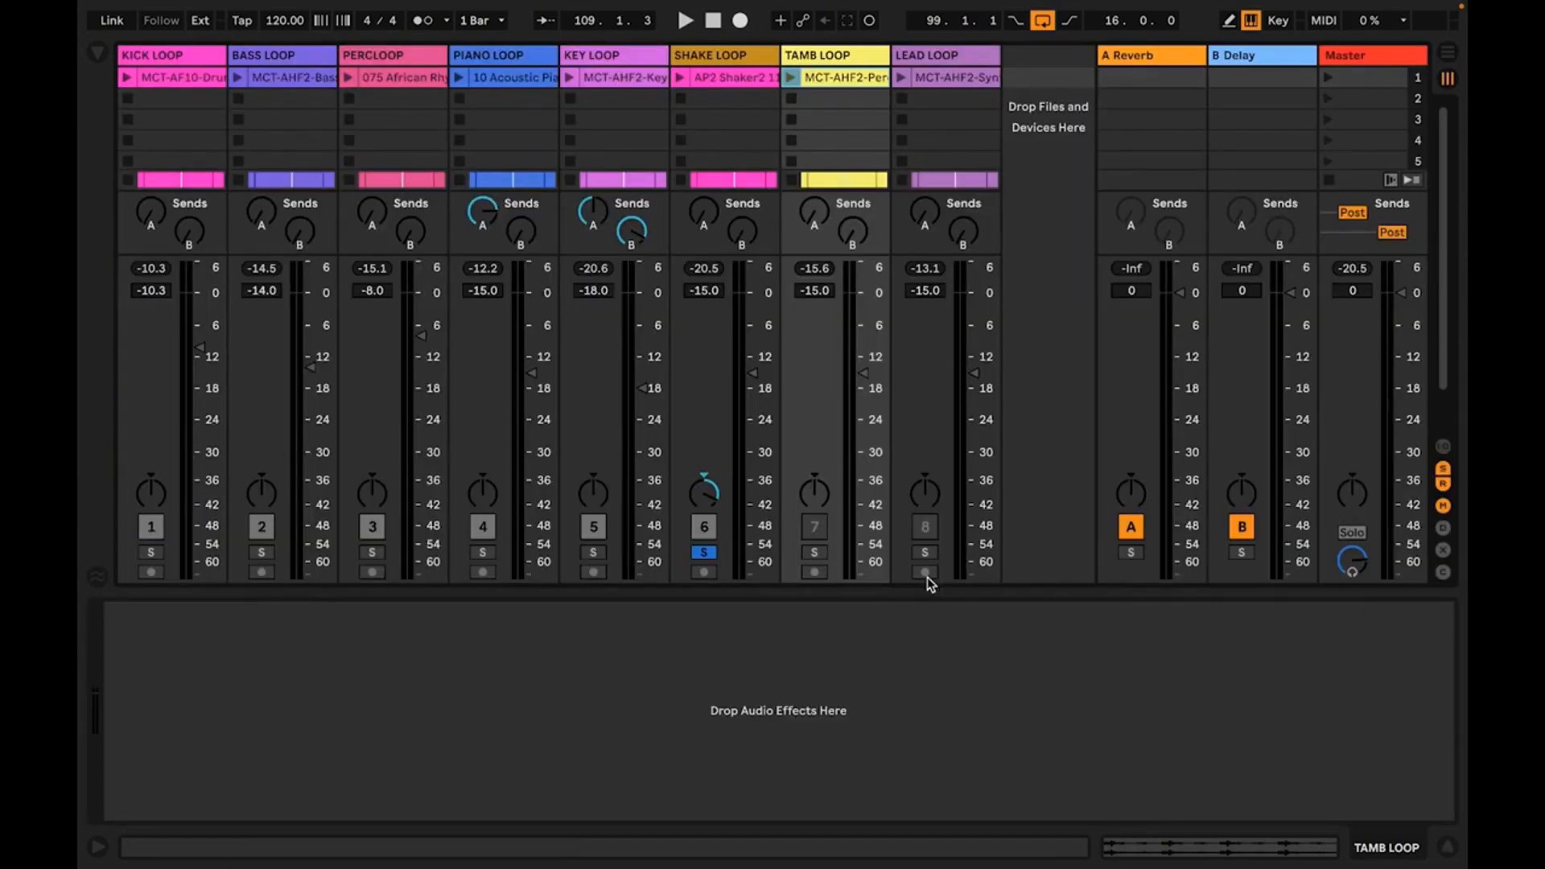
Pan the SHAKE LOOP track left and the TAMB LOOP track right, and solo TAMB LOOP together with SHAKE LOOP
{"action": "left_click", "coordinate": [701, 500]}
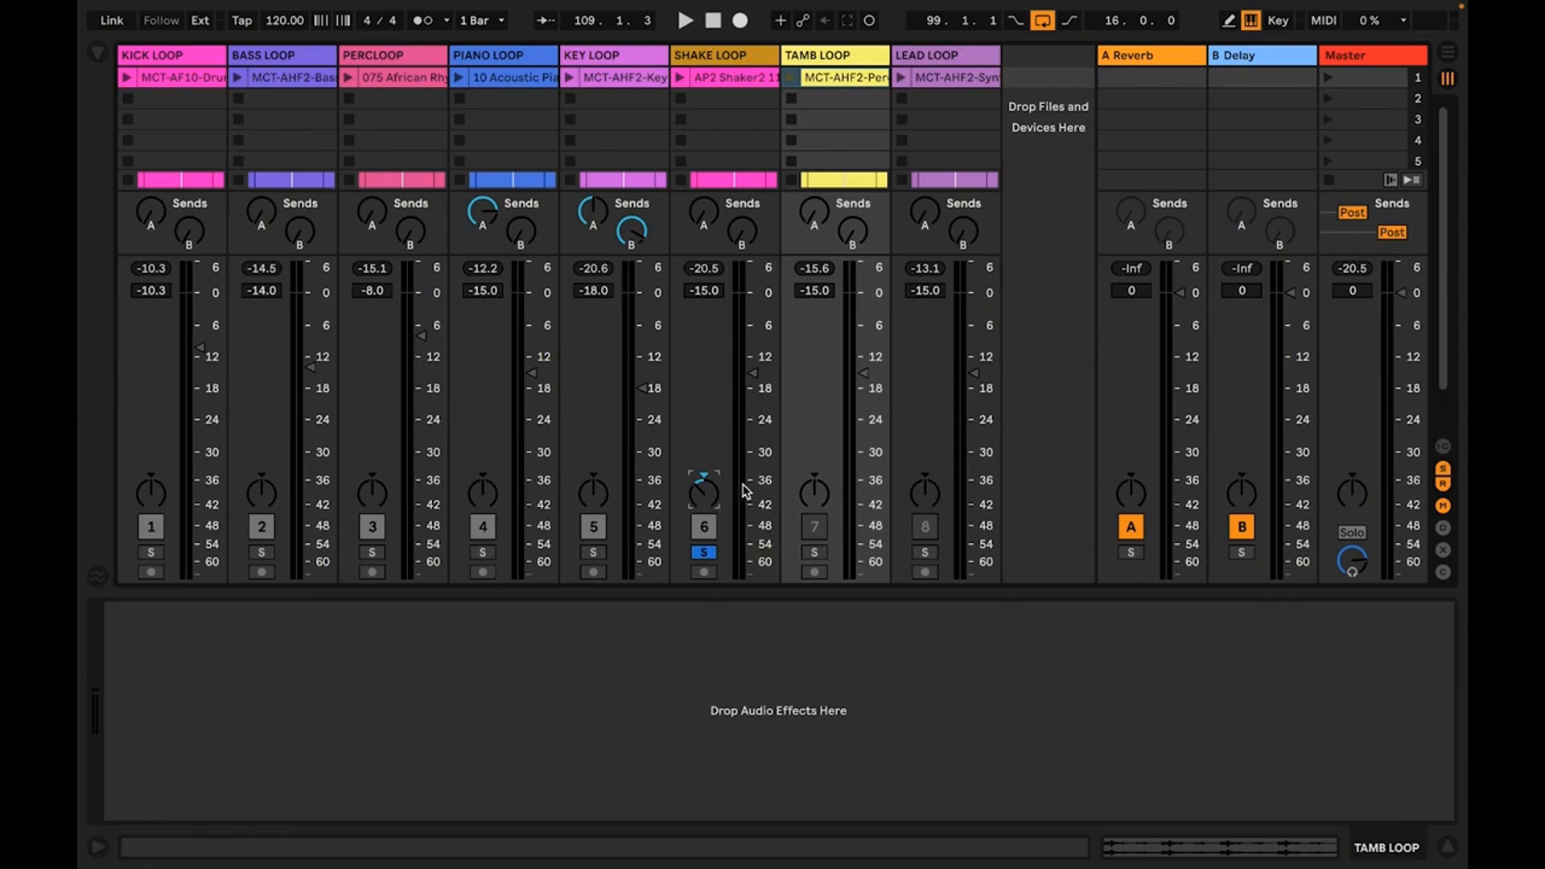
{"action": "left_click_drag", "start_coordinate": [815, 504], "coordinate": [815, 500]}
{"action": "left_click_drag", "start_coordinate": [716, 508], "coordinate": [715, 505]}
{"action": "left_click", "coordinate": [815, 554]}
Start playback and set the TAMB LOOP track's volume to -18.0 dB
{"action": "key", "text": "space"}
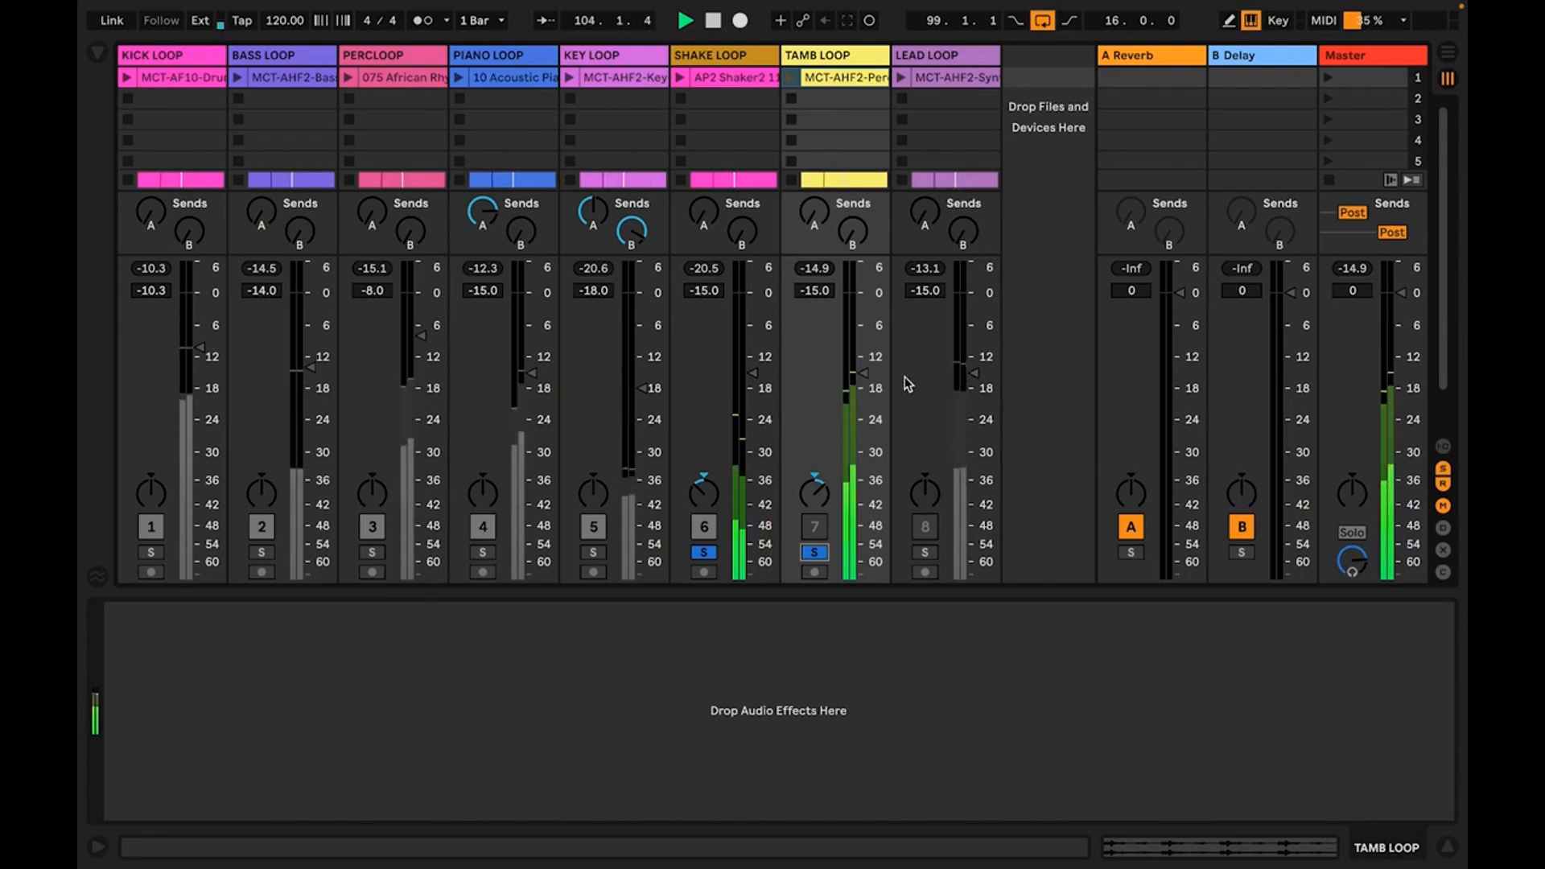
{"action": "left_click", "coordinate": [862, 373]}
{"action": "mouse_move", "coordinate": [863, 374]}
{"action": "left_mouse_down"}
{"action": "mouse_move", "coordinate": [862, 360]}
{"action": "mouse_move", "coordinate": [863, 387]}
{"action": "left_mouse_up"}
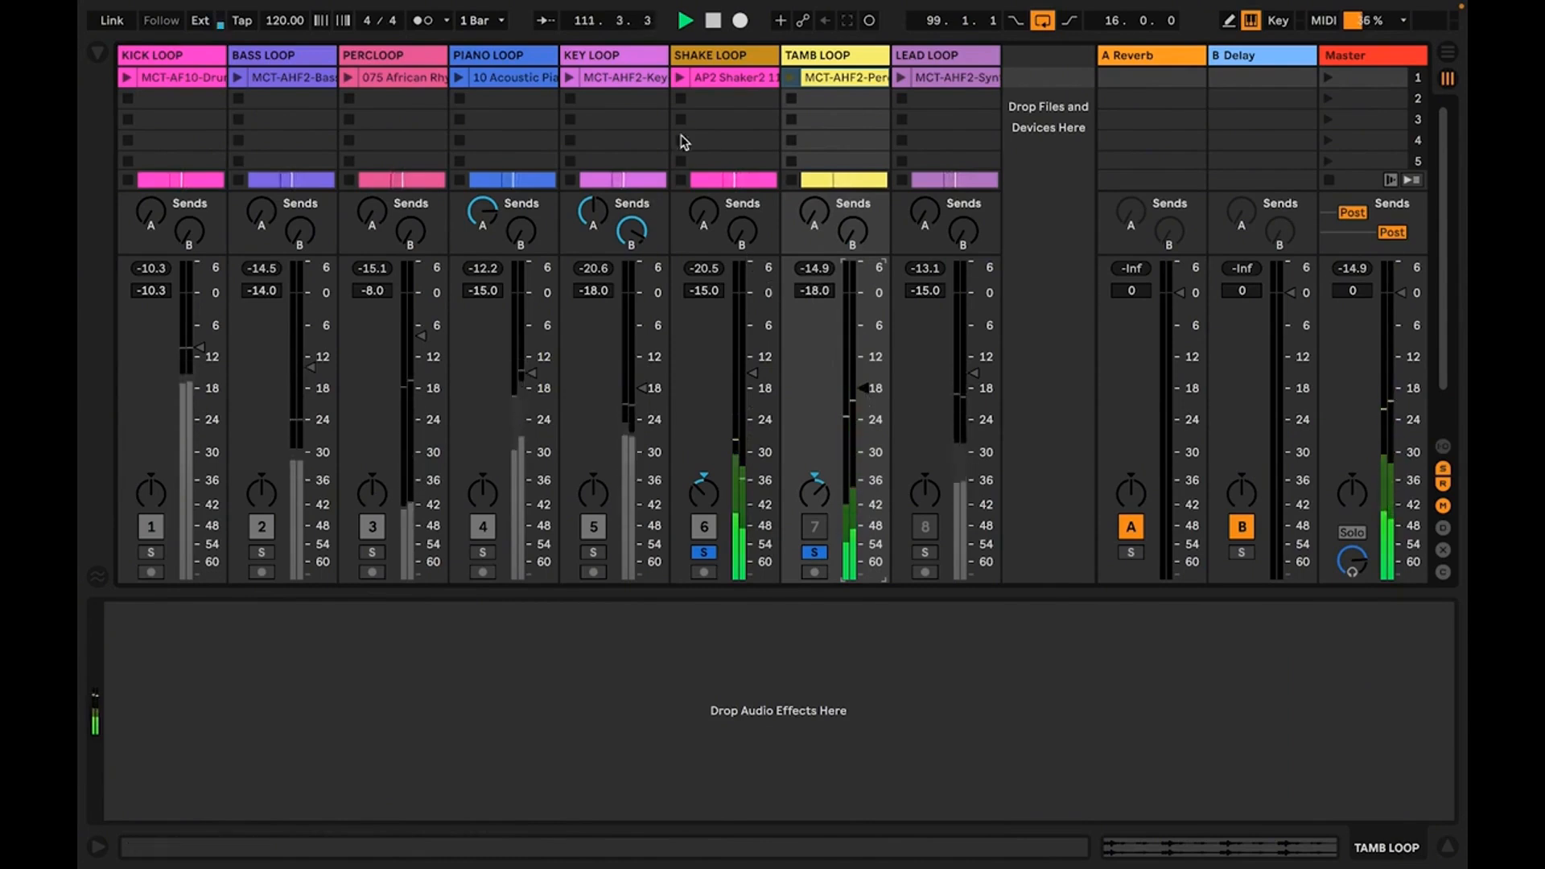
Select the SHAKE LOOP and TAMB LOOP tracks together and raise their reverb sends to about -10 dB
{"action": "left_click", "coordinate": [717, 60]}
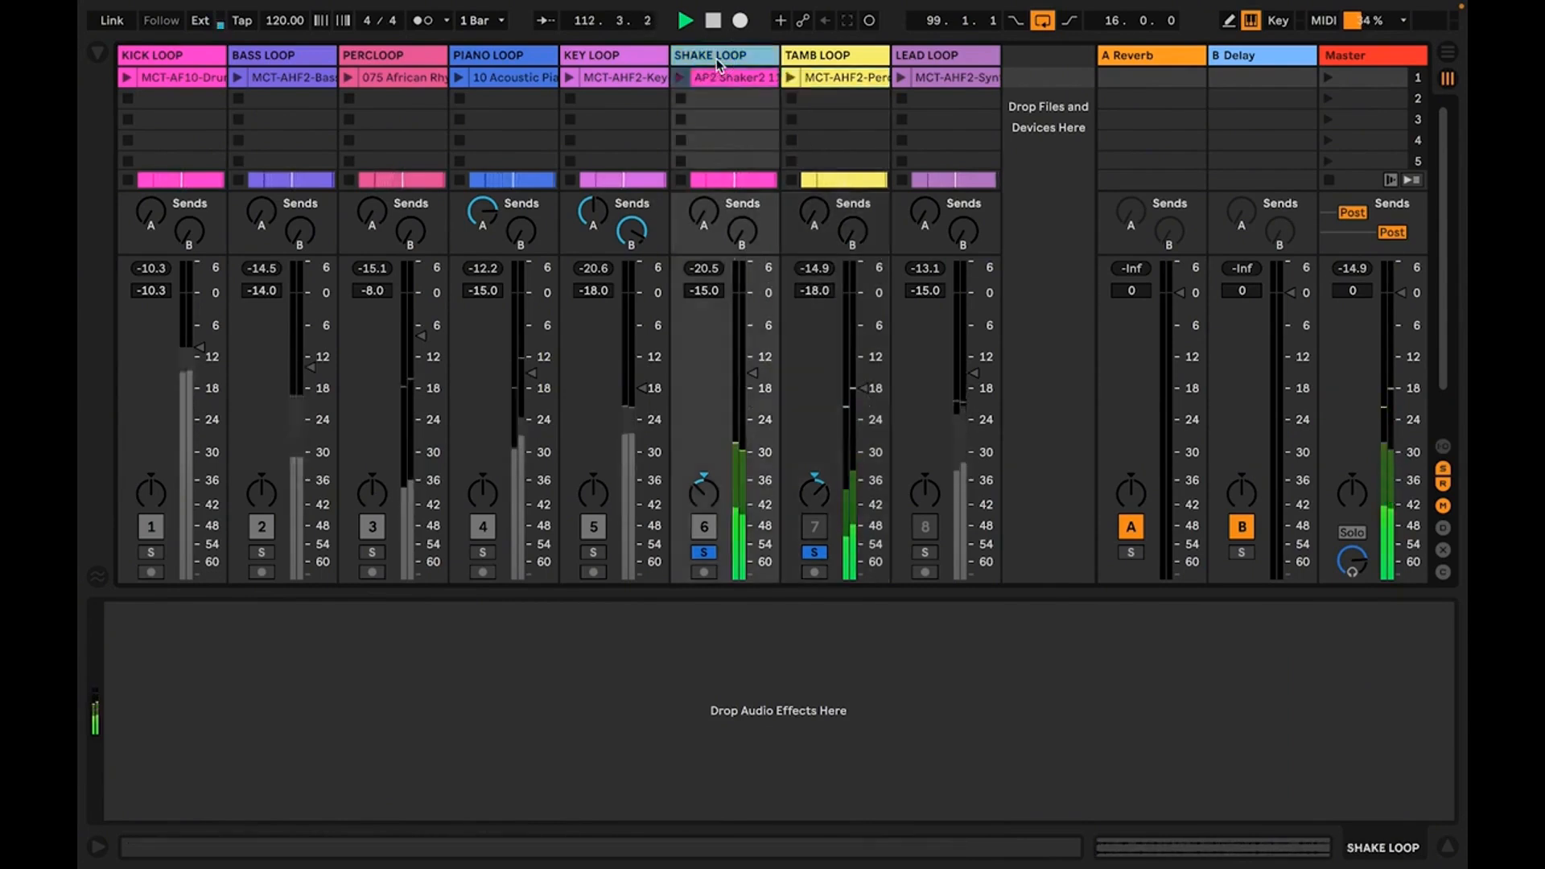
{"action": "left_click", "coordinate": [814, 61], "text": "shift"}
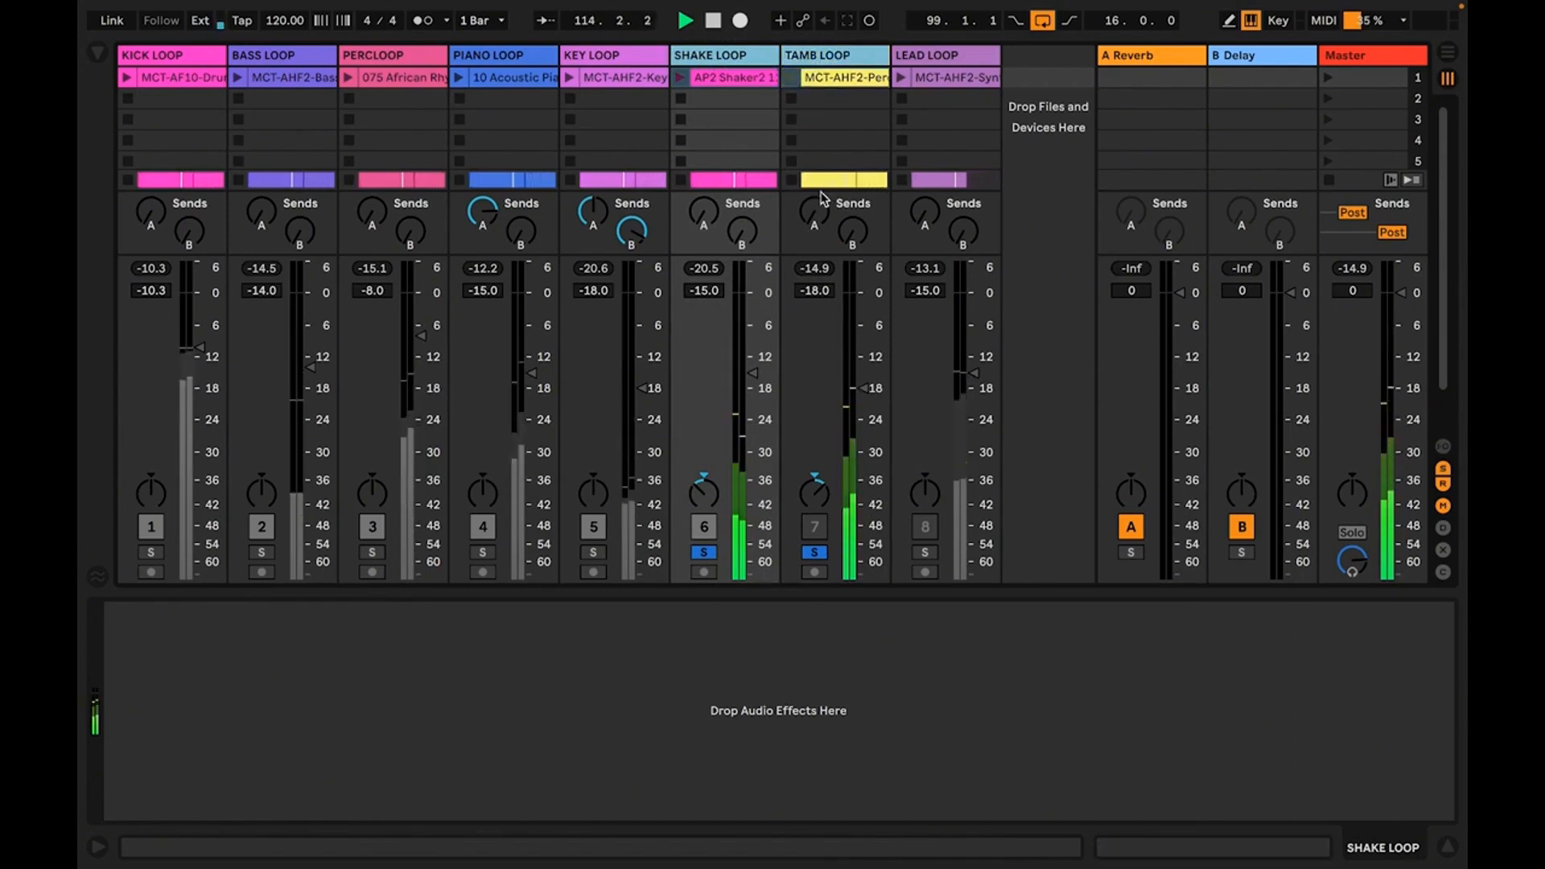
{"action": "mouse_move", "coordinate": [806, 226]}
{"action": "left_mouse_down"}
{"action": "mouse_move", "coordinate": [806, 177]}
{"action": "mouse_move", "coordinate": [814, 208]}
{"action": "left_mouse_up"}
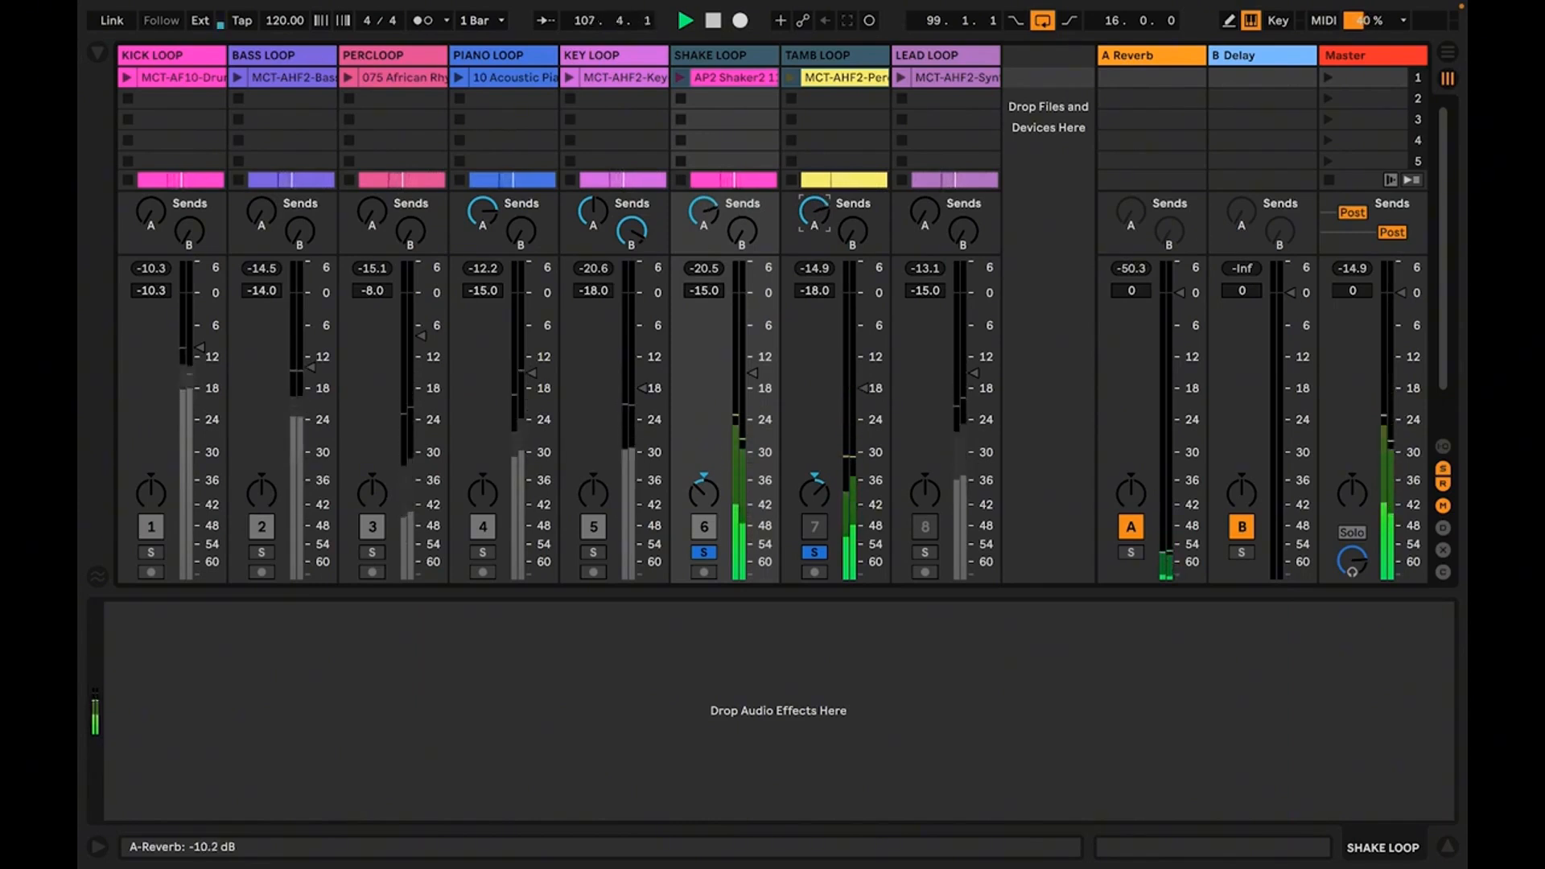
{"action": "left_click_drag", "start_coordinate": [814, 208], "coordinate": [815, 207]}
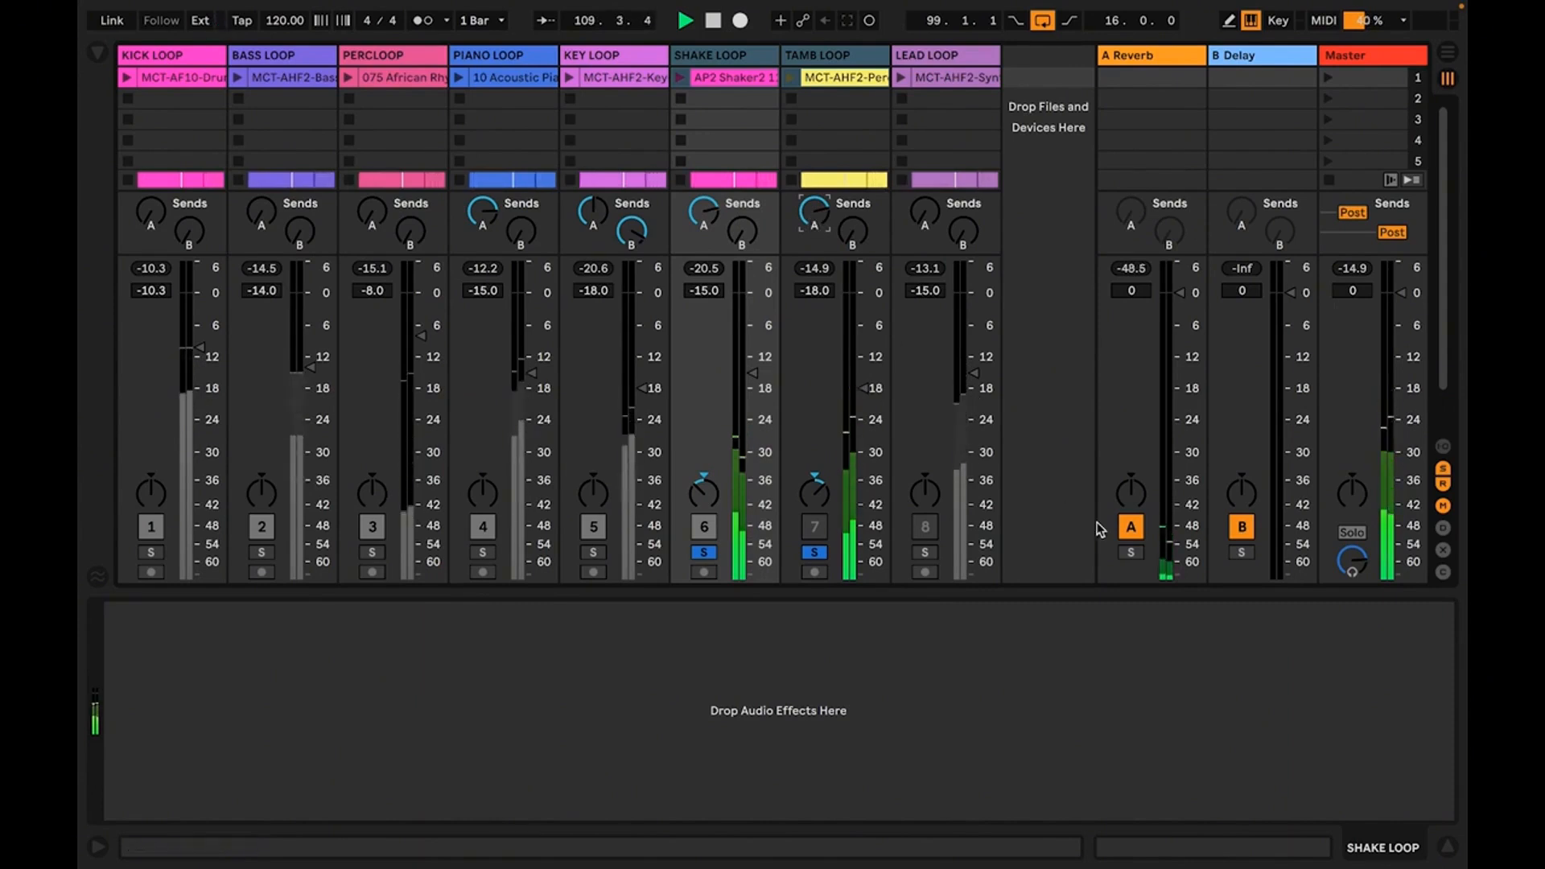
Solo the reverb return, raise the reverb sends of SHAKE LOOP and TAMB LOOP further, and unsolo the return
{"action": "left_click", "coordinate": [1131, 553]}
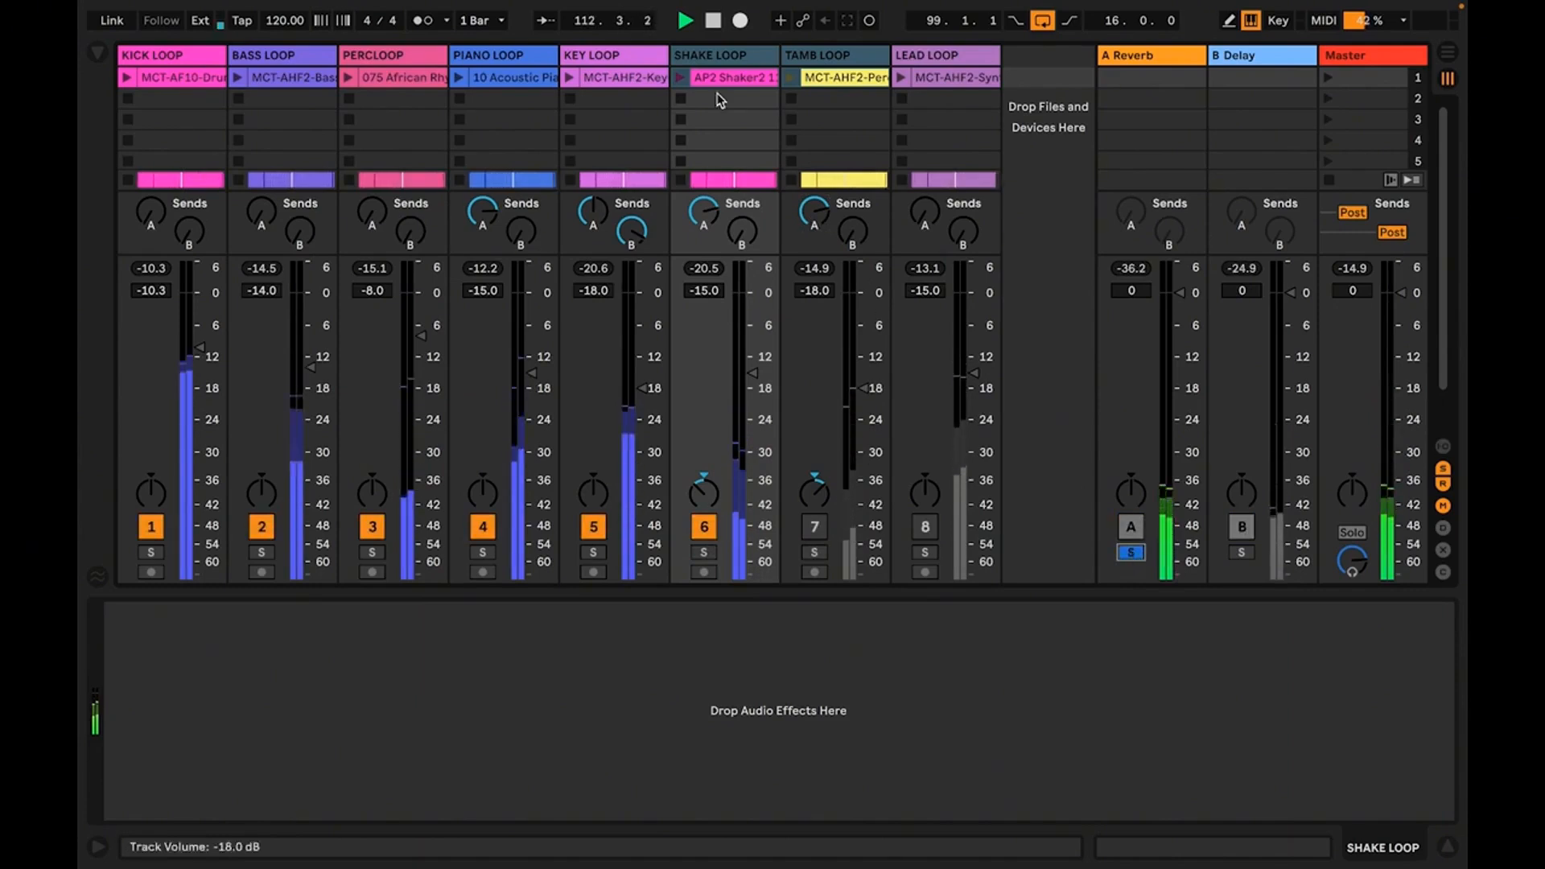
{"action": "left_click_drag", "start_coordinate": [707, 214], "coordinate": [708, 191]}
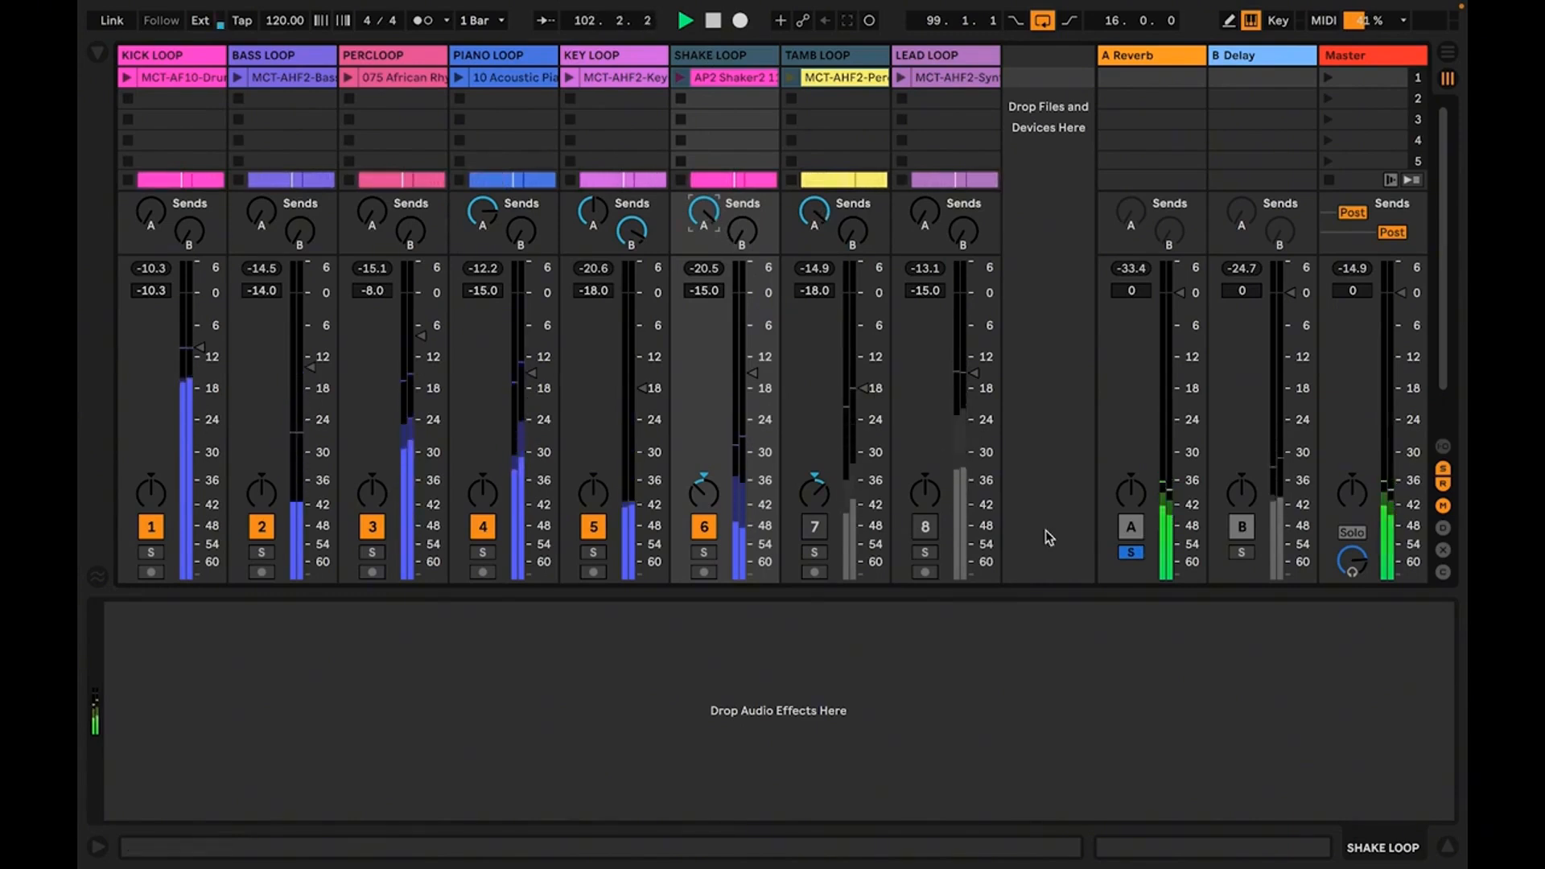
{"action": "left_click", "coordinate": [1138, 554]}
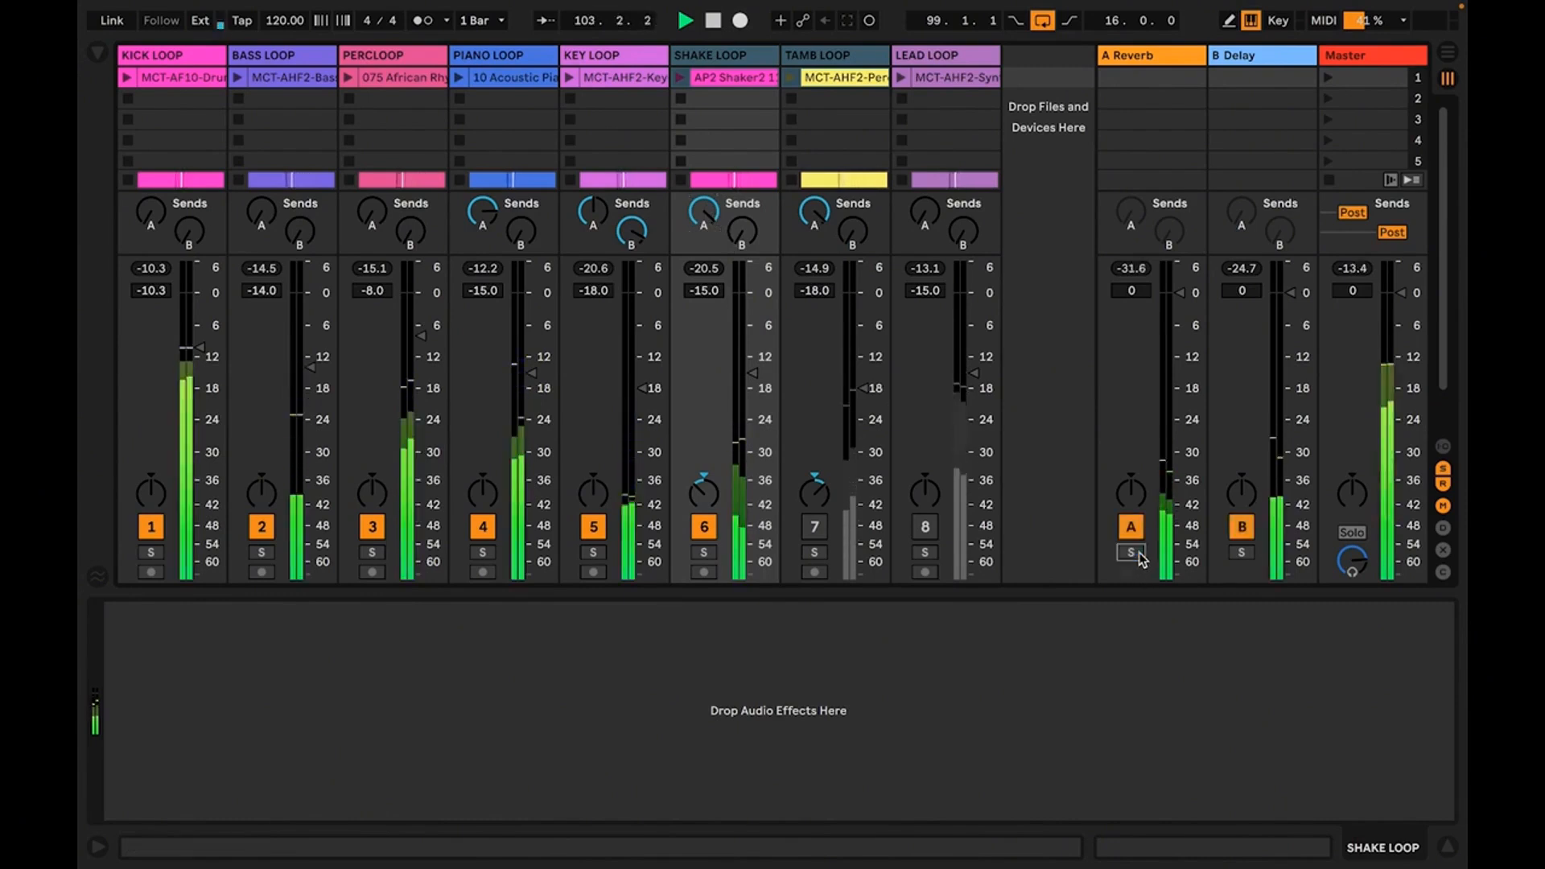
Activate the TAMB LOOP track and lower both selected tracks together, SHAKE LOOP to -15.6 dB and TAMB LOOP to -18.6 dB
{"action": "left_click", "coordinate": [817, 531]}
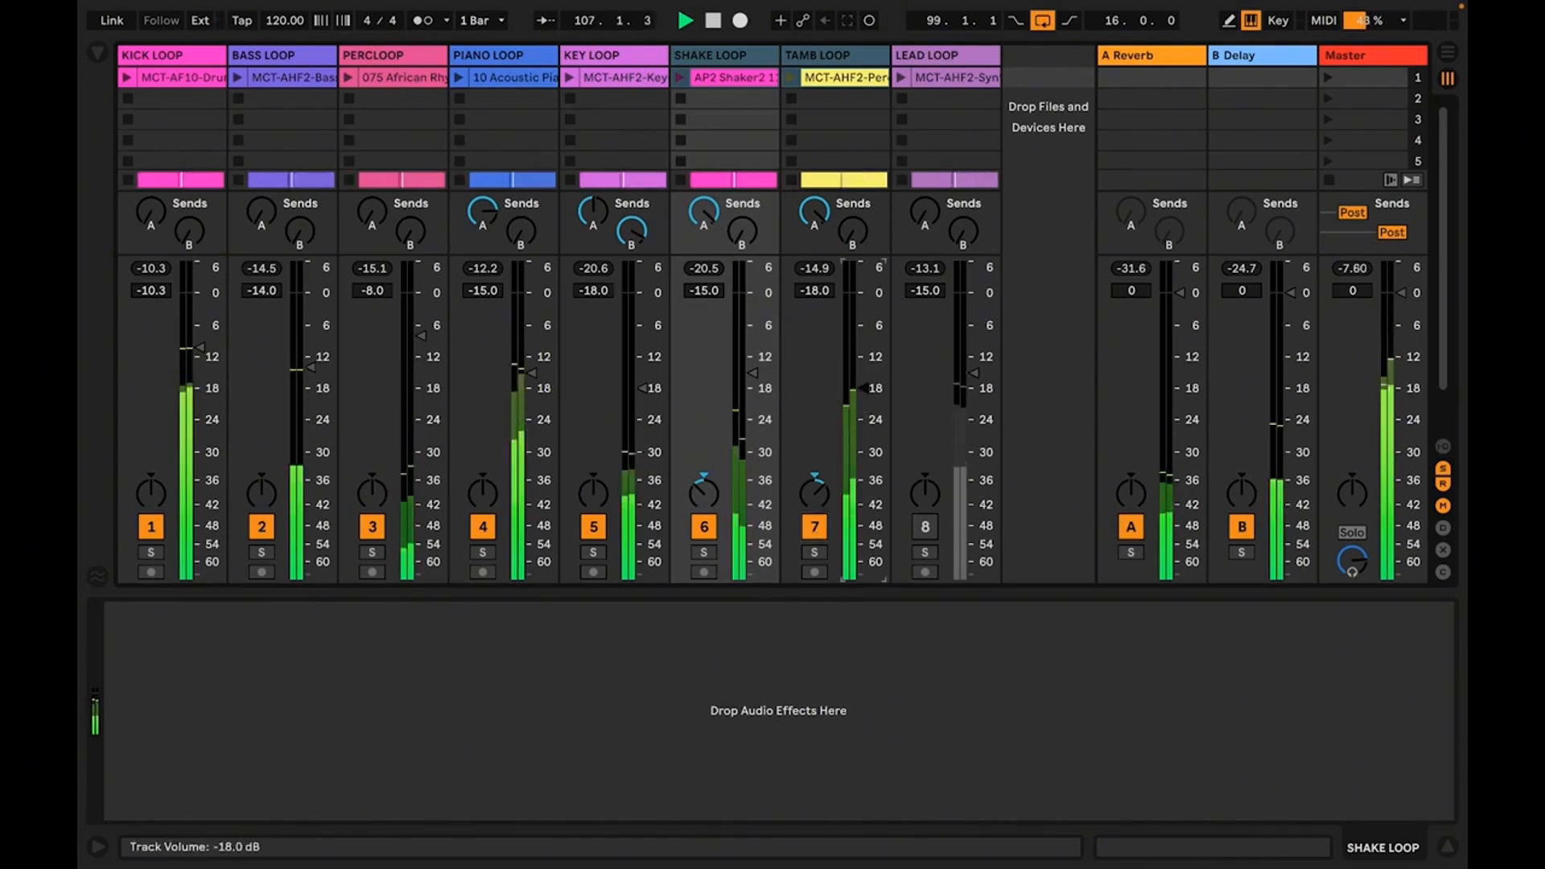
{"action": "left_click_drag", "start_coordinate": [864, 388], "coordinate": [864, 390]}
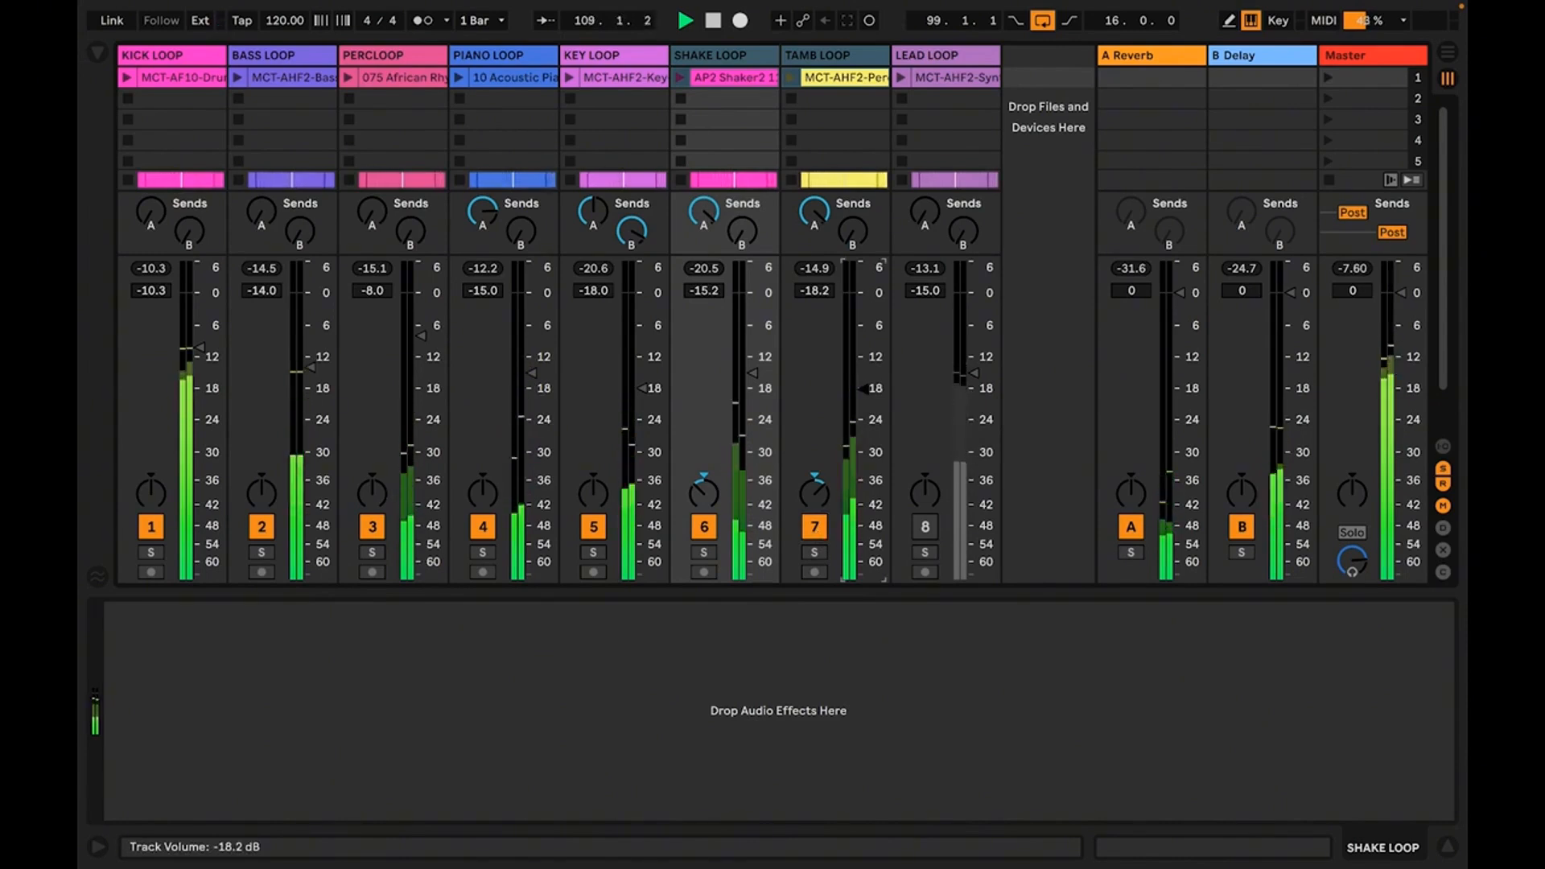
{"action": "left_click_drag", "start_coordinate": [863, 389], "coordinate": [863, 391]}
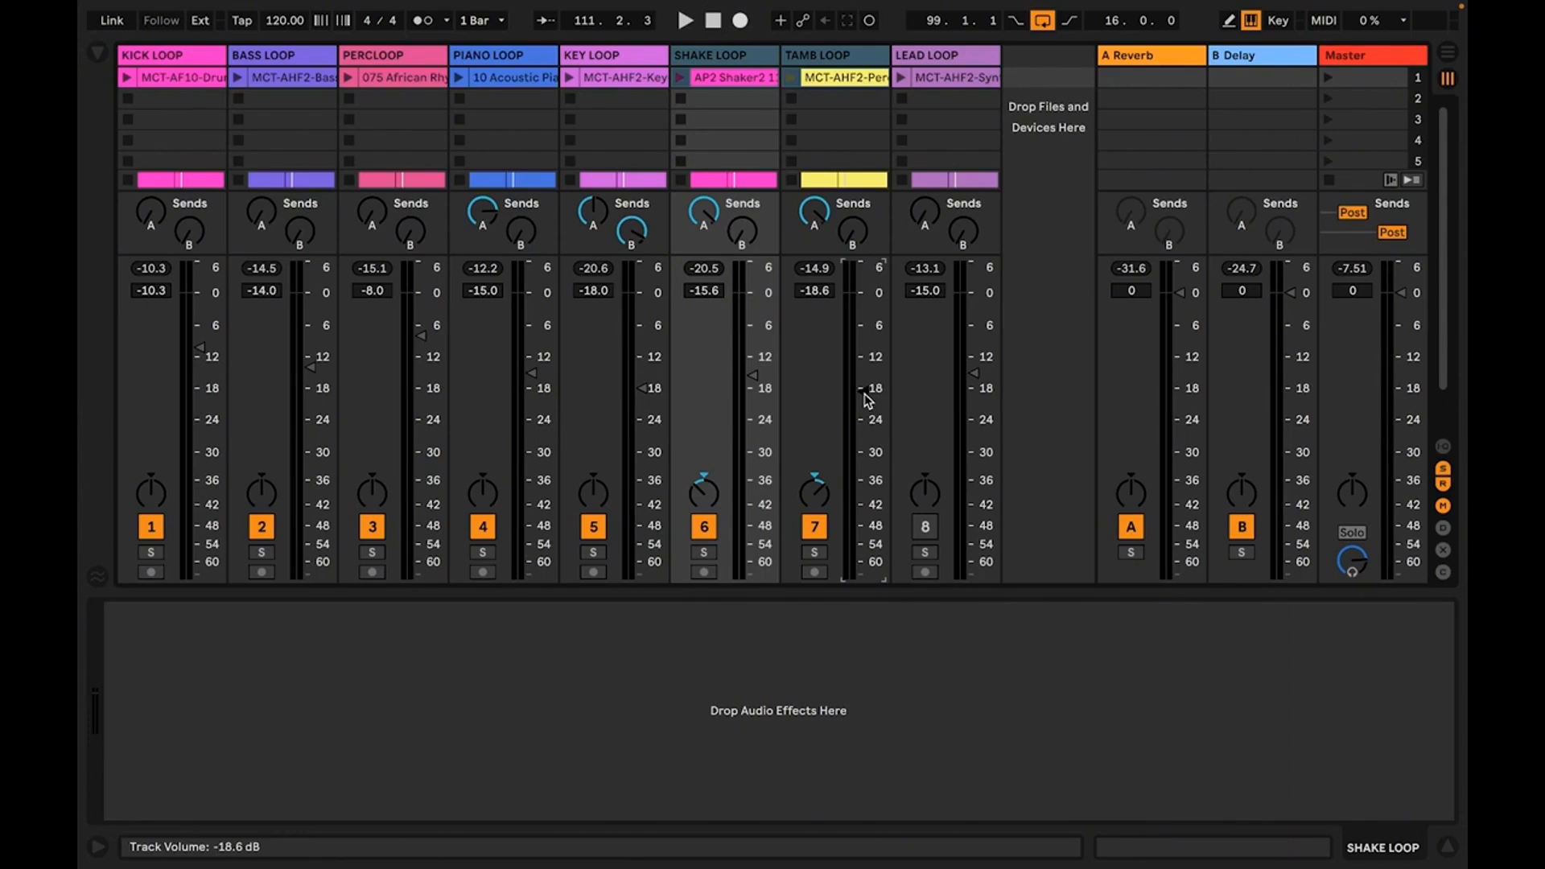
Set SHAKE LOOP to -15.0 dB and TAMB LOOP to -18.0 dB, and toggle both off and on during playback to compare
{"action": "left_click", "coordinate": [738, 310]}
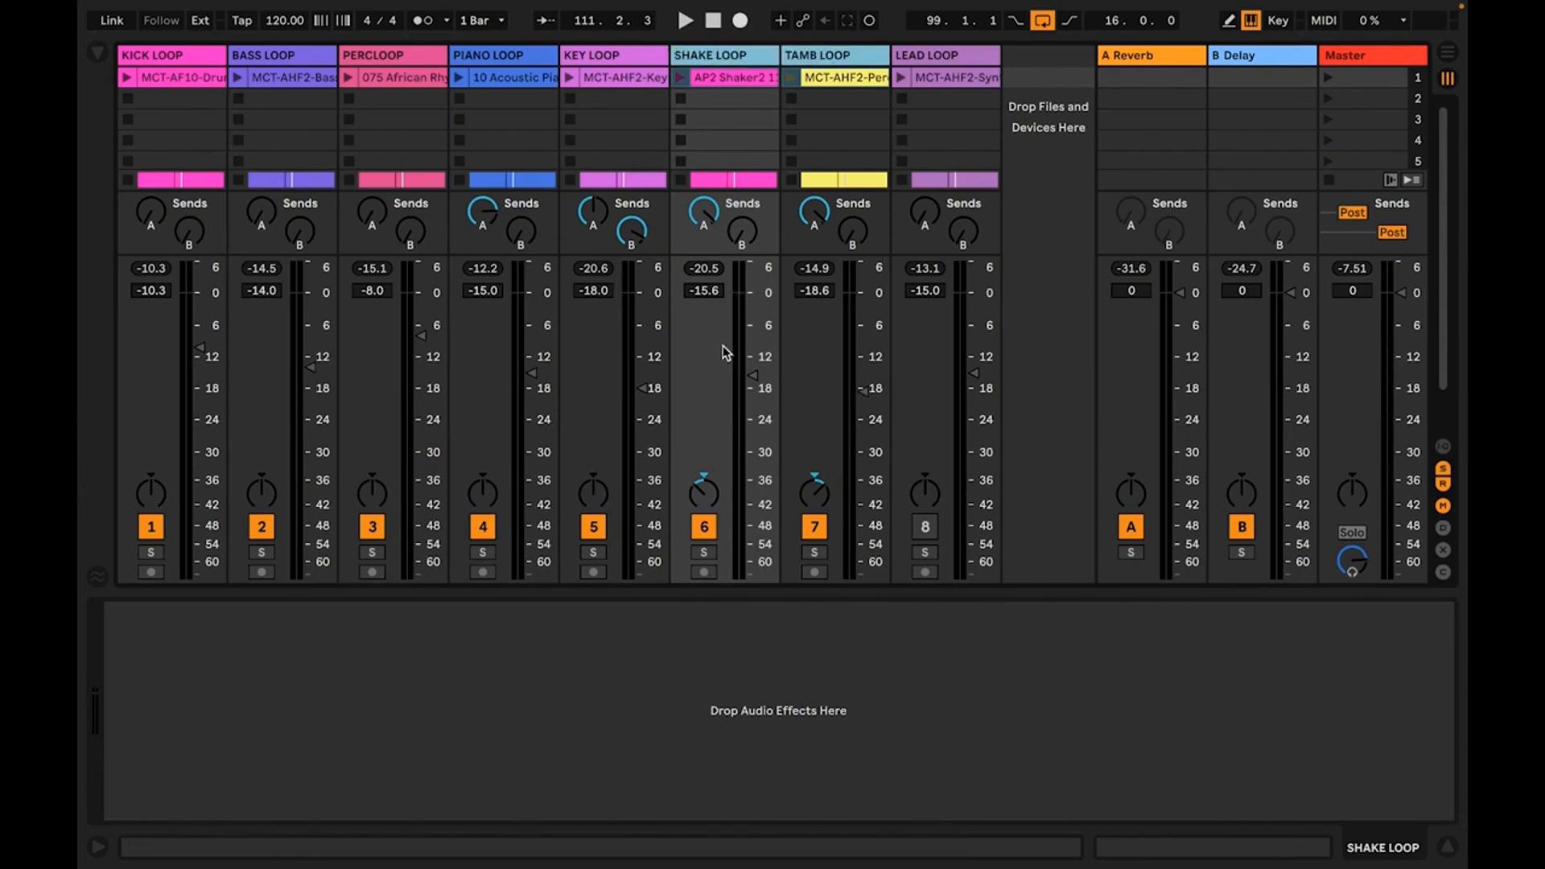
{"action": "left_click_drag", "start_coordinate": [753, 375], "coordinate": [753, 372]}
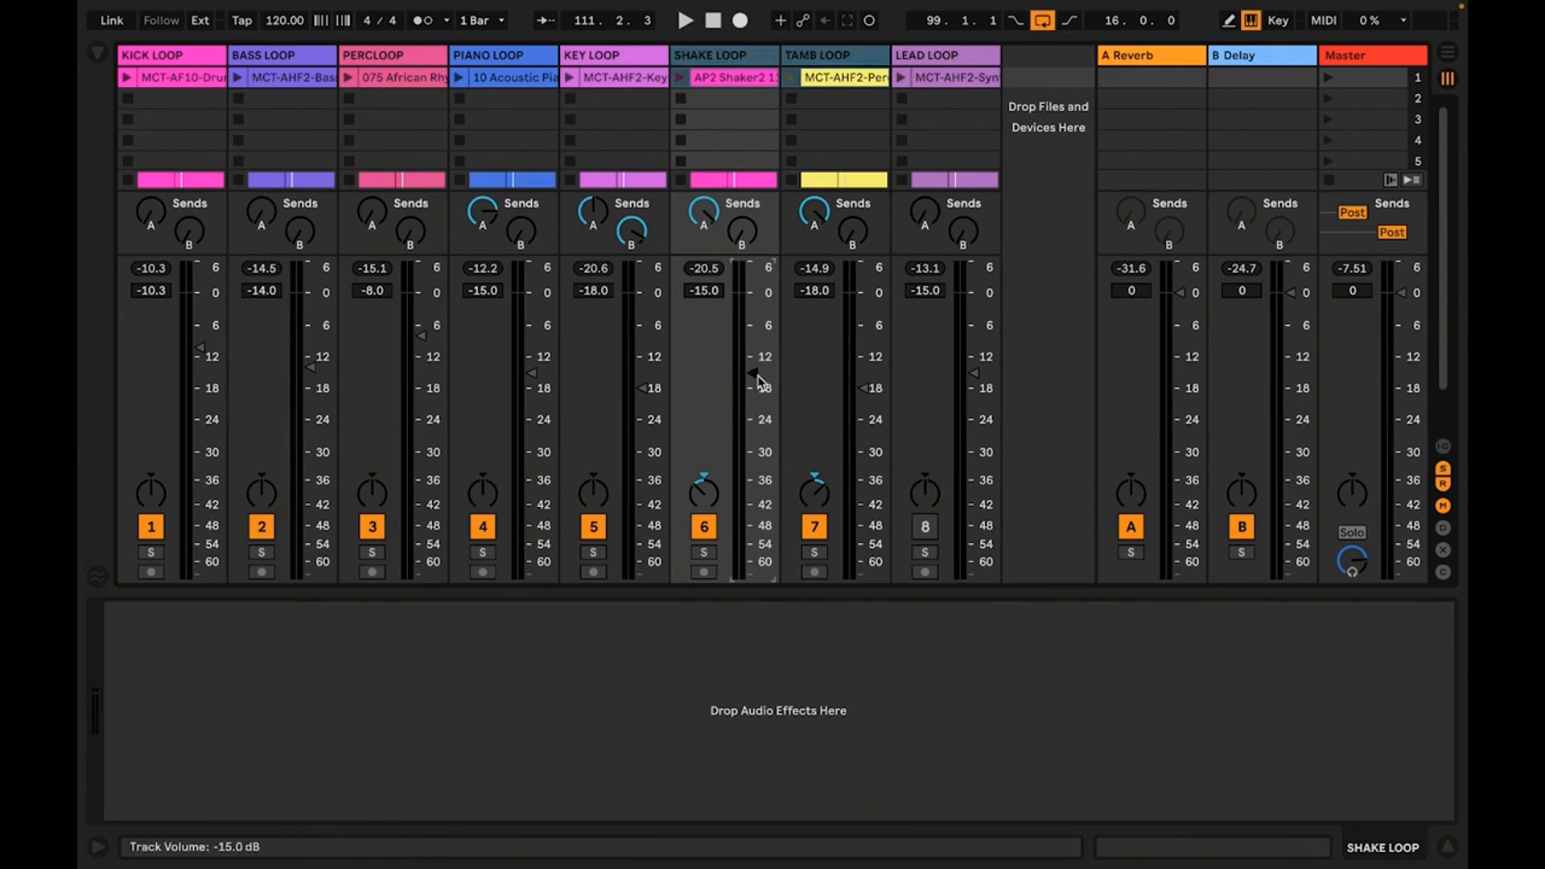
{"action": "key", "text": "space"}
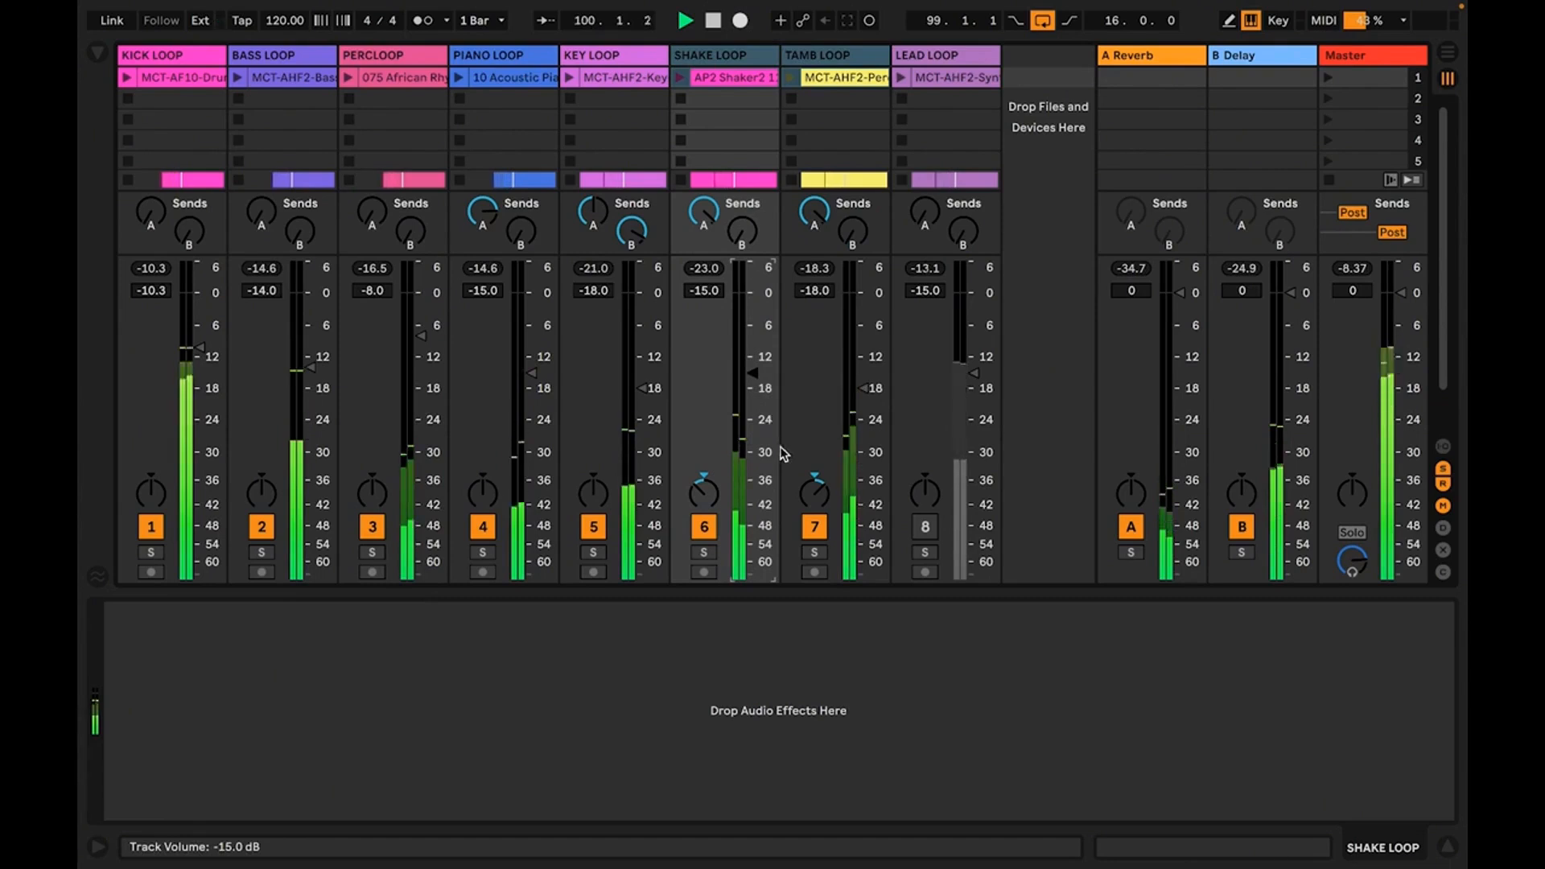
{"action": "left_click", "coordinate": [816, 529]}
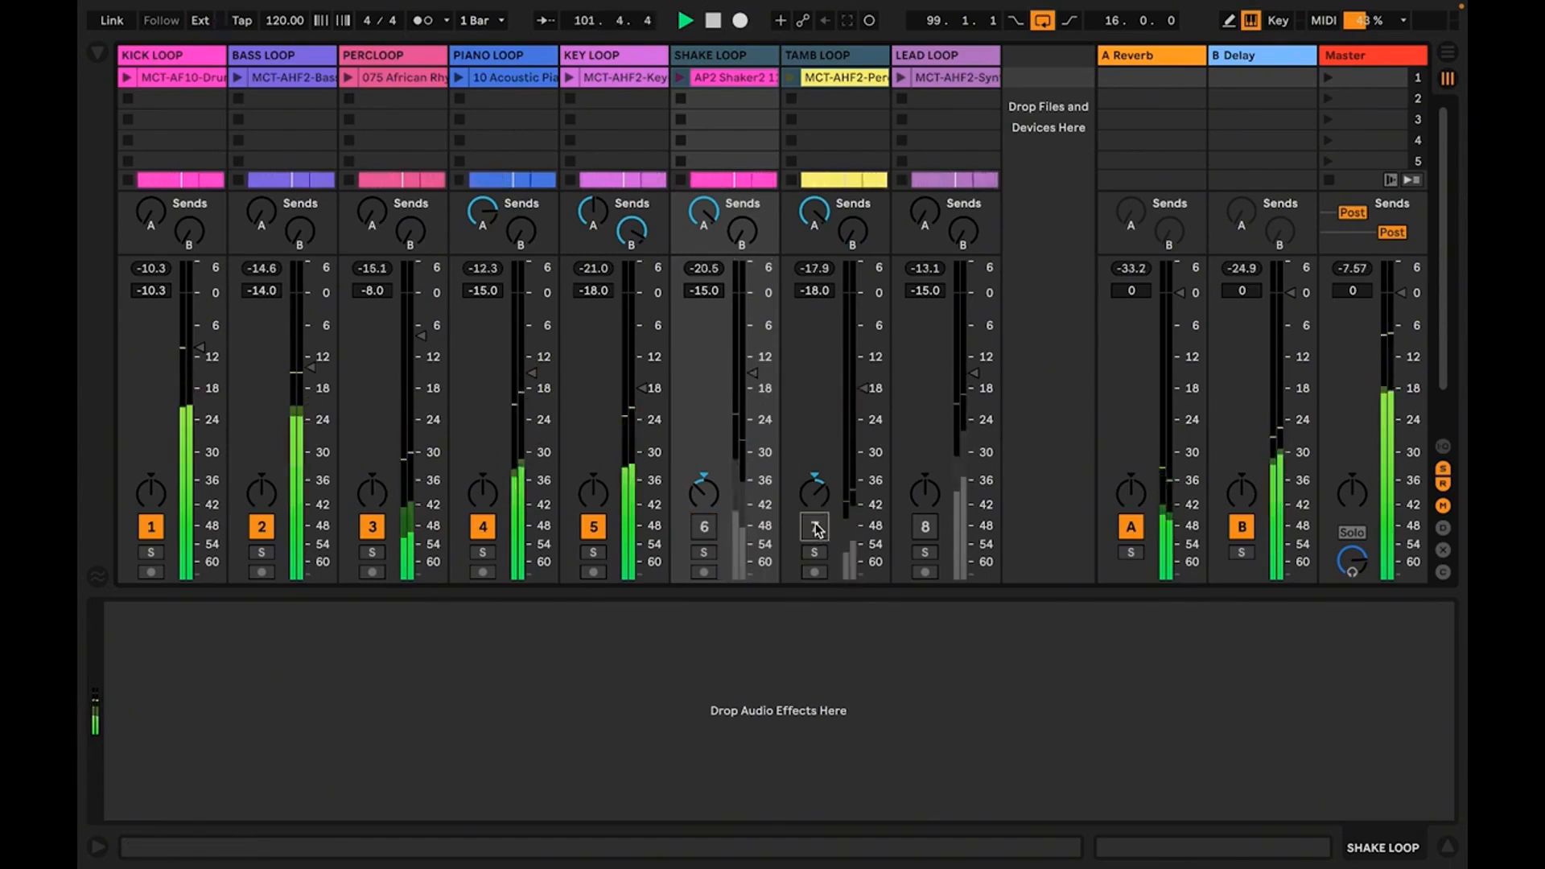
{"action": "left_click", "coordinate": [815, 528]}
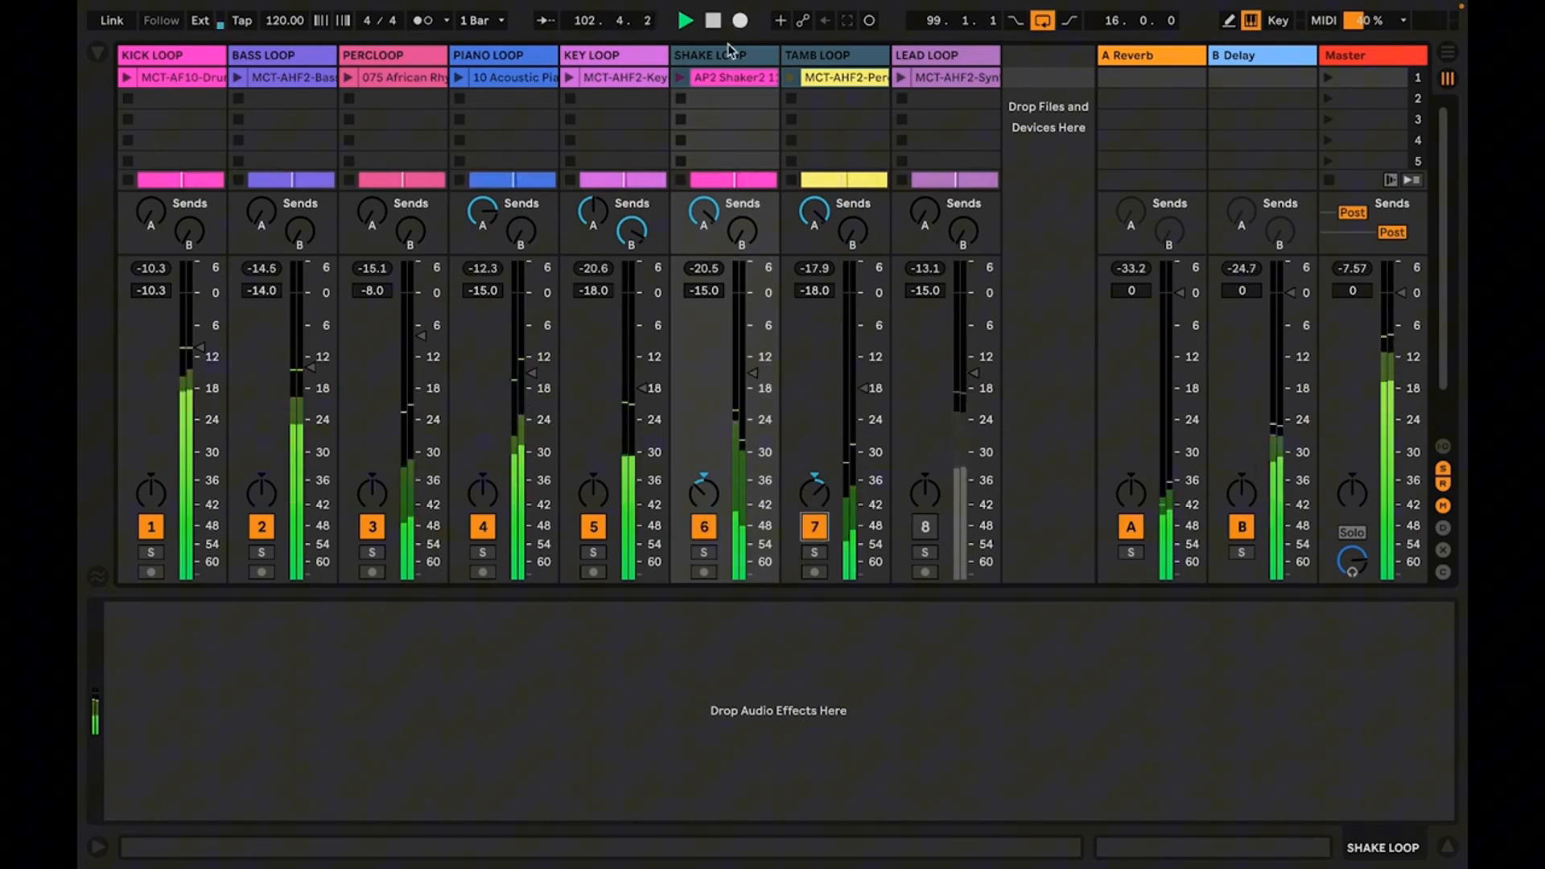
Raise only the SHAKE LOOP track's volume to -14.2 dB with TAMB LOOP temporarily muted
{"action": "left_click", "coordinate": [737, 125]}
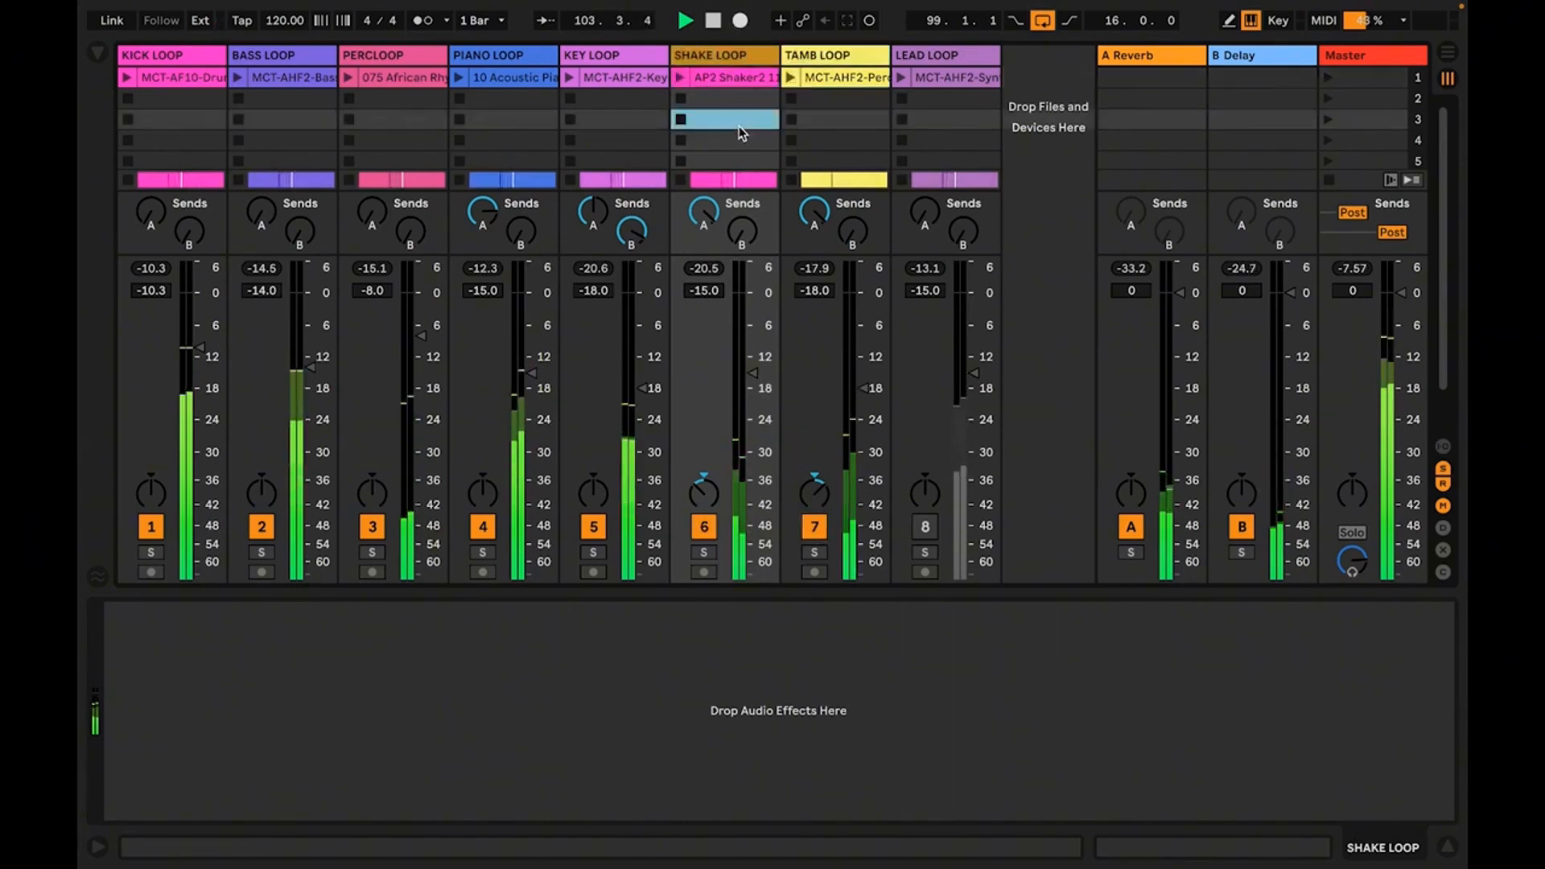
{"action": "left_click", "coordinate": [822, 531]}
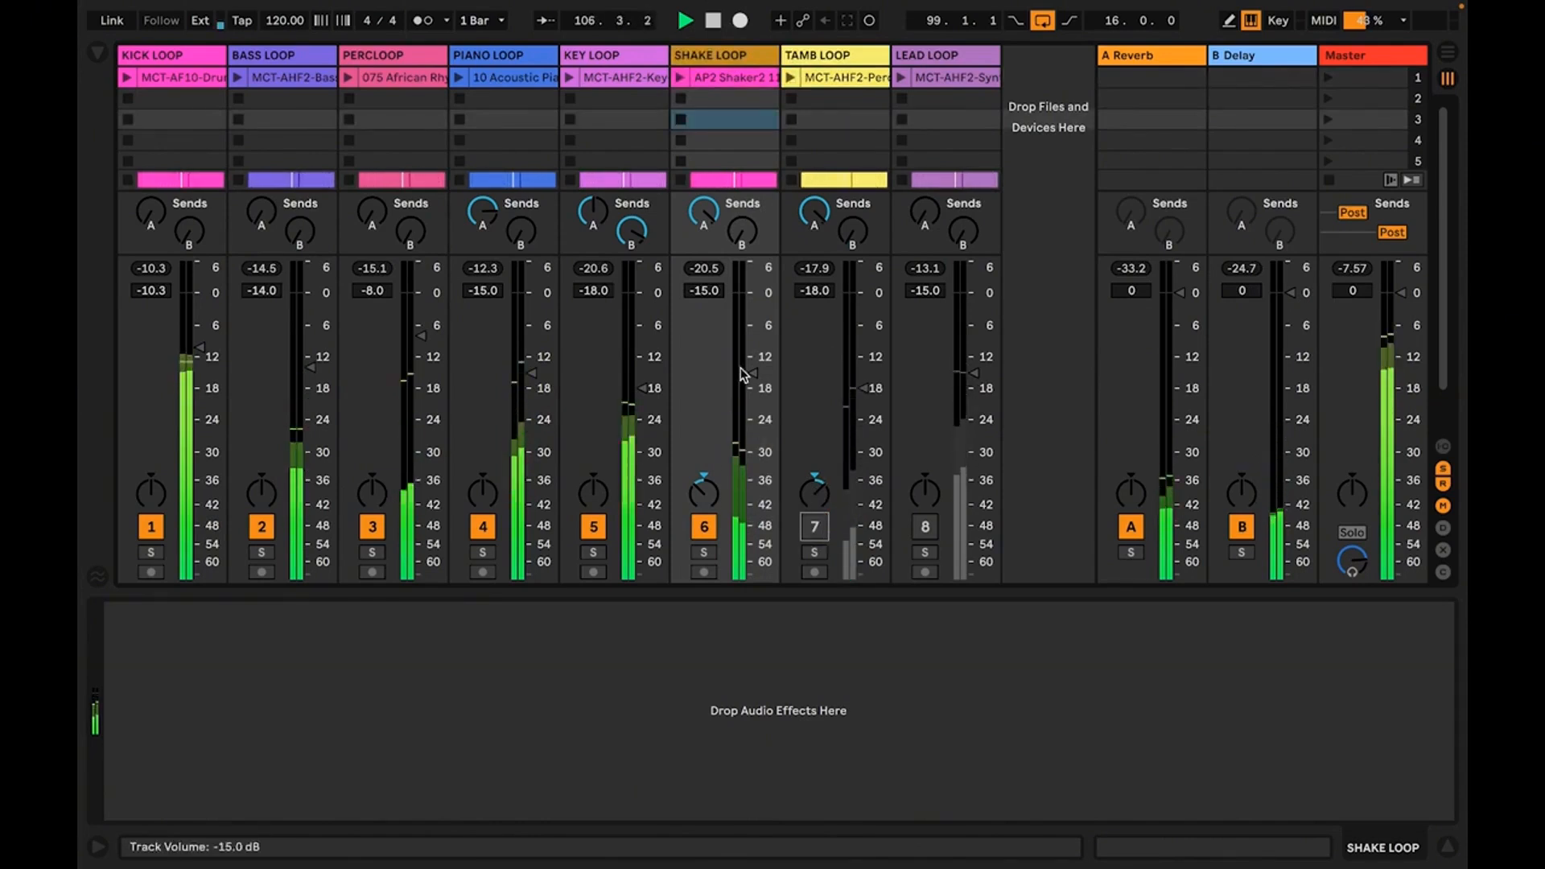
{"action": "left_click_drag", "start_coordinate": [754, 381], "coordinate": [752, 369]}
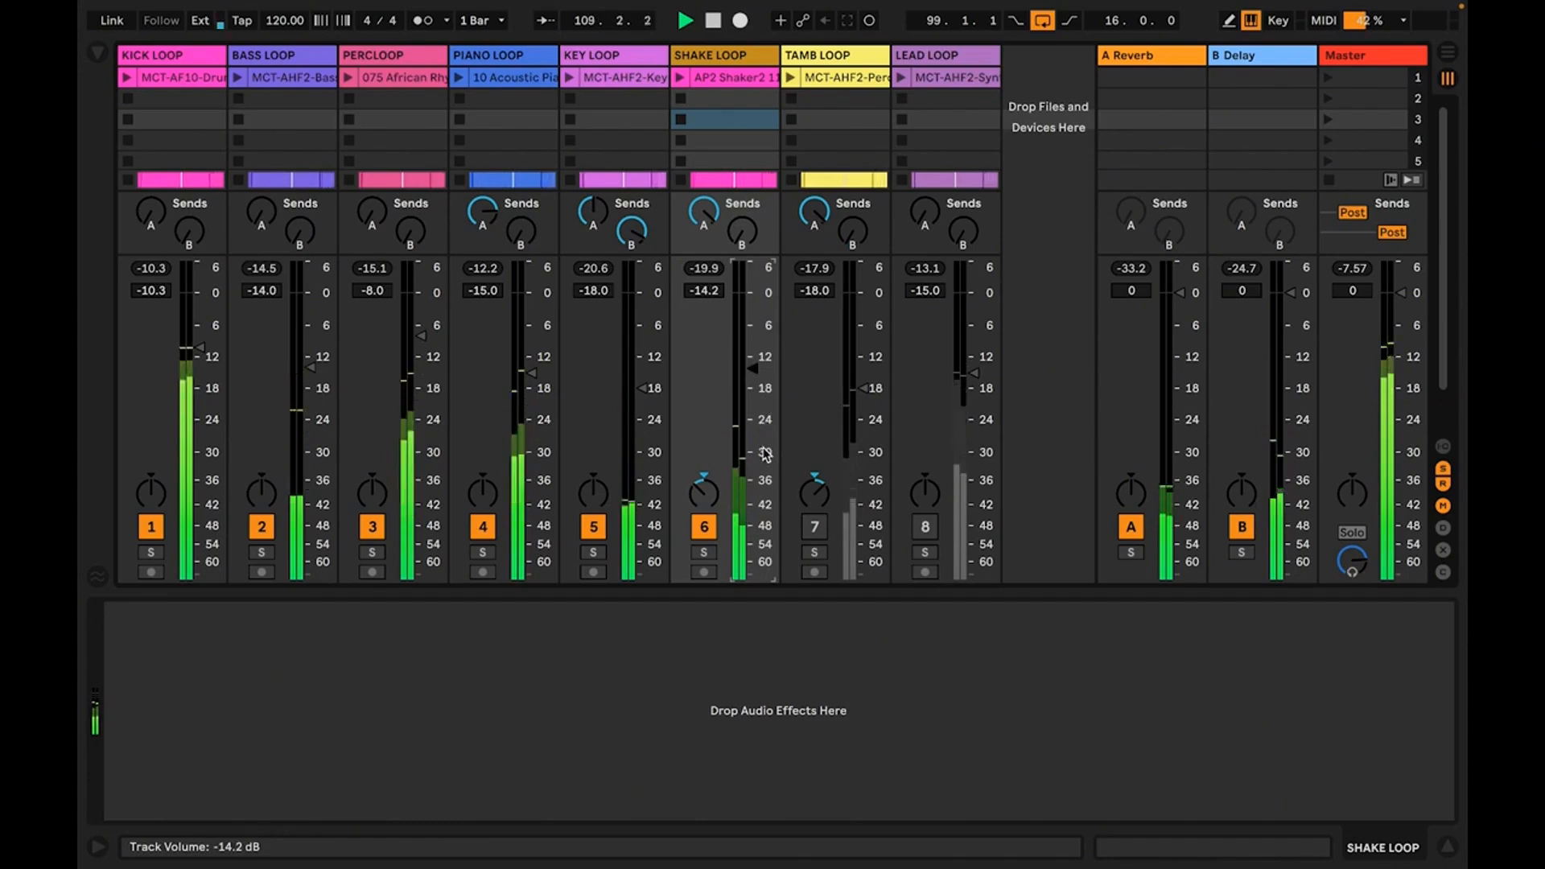
{"action": "left_click", "coordinate": [824, 535]}
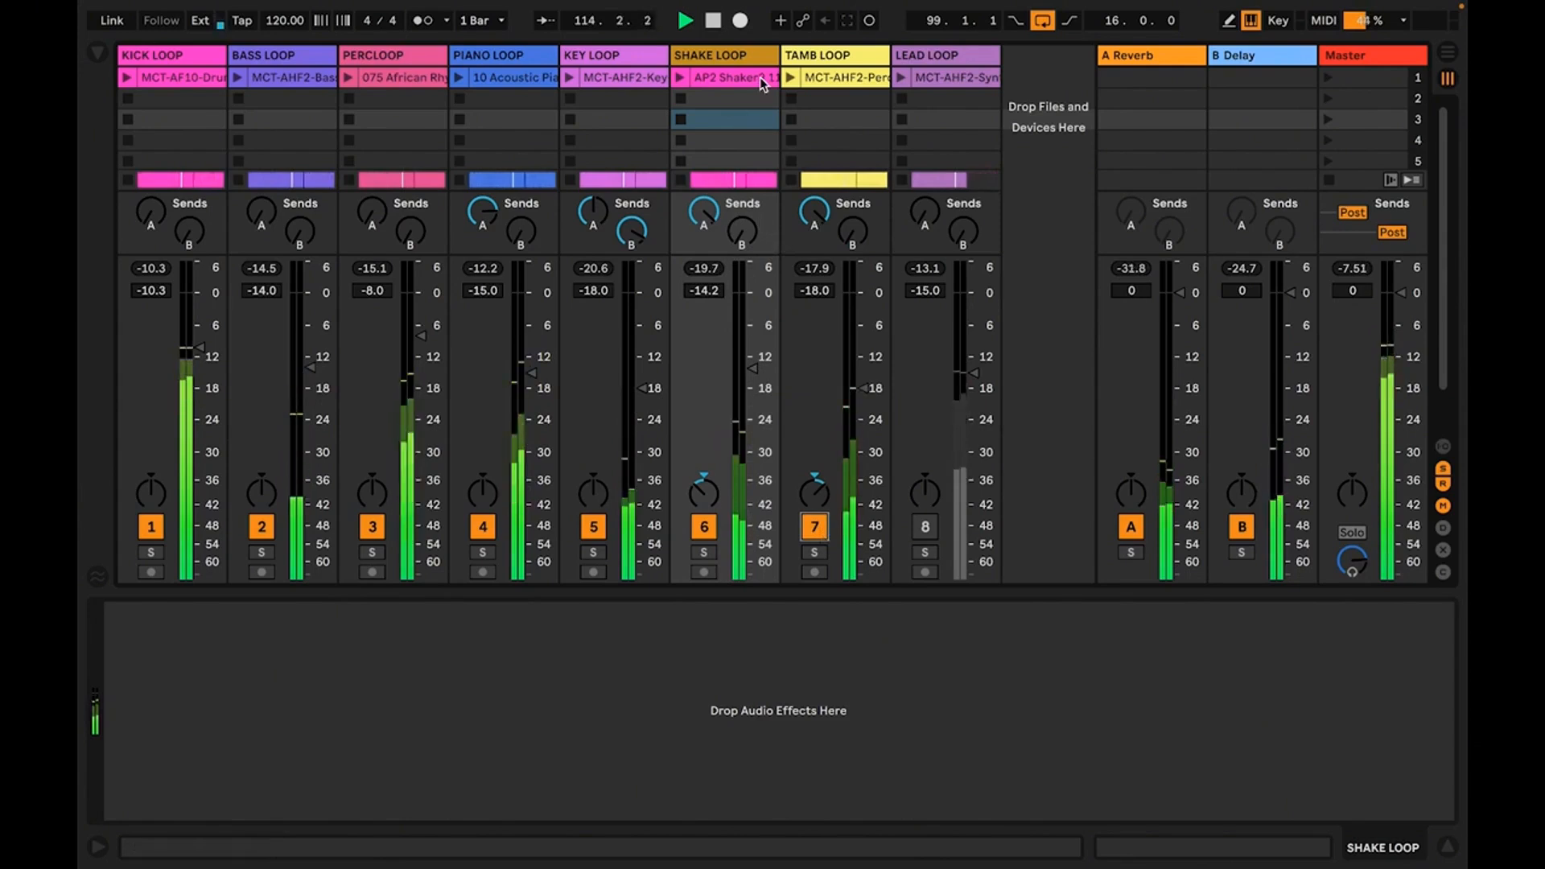
Review the device chains of the TAMB, KEY, PIANO, PERC, BASS and KICK loop tracks one after another
{"action": "left_click", "coordinate": [803, 59]}
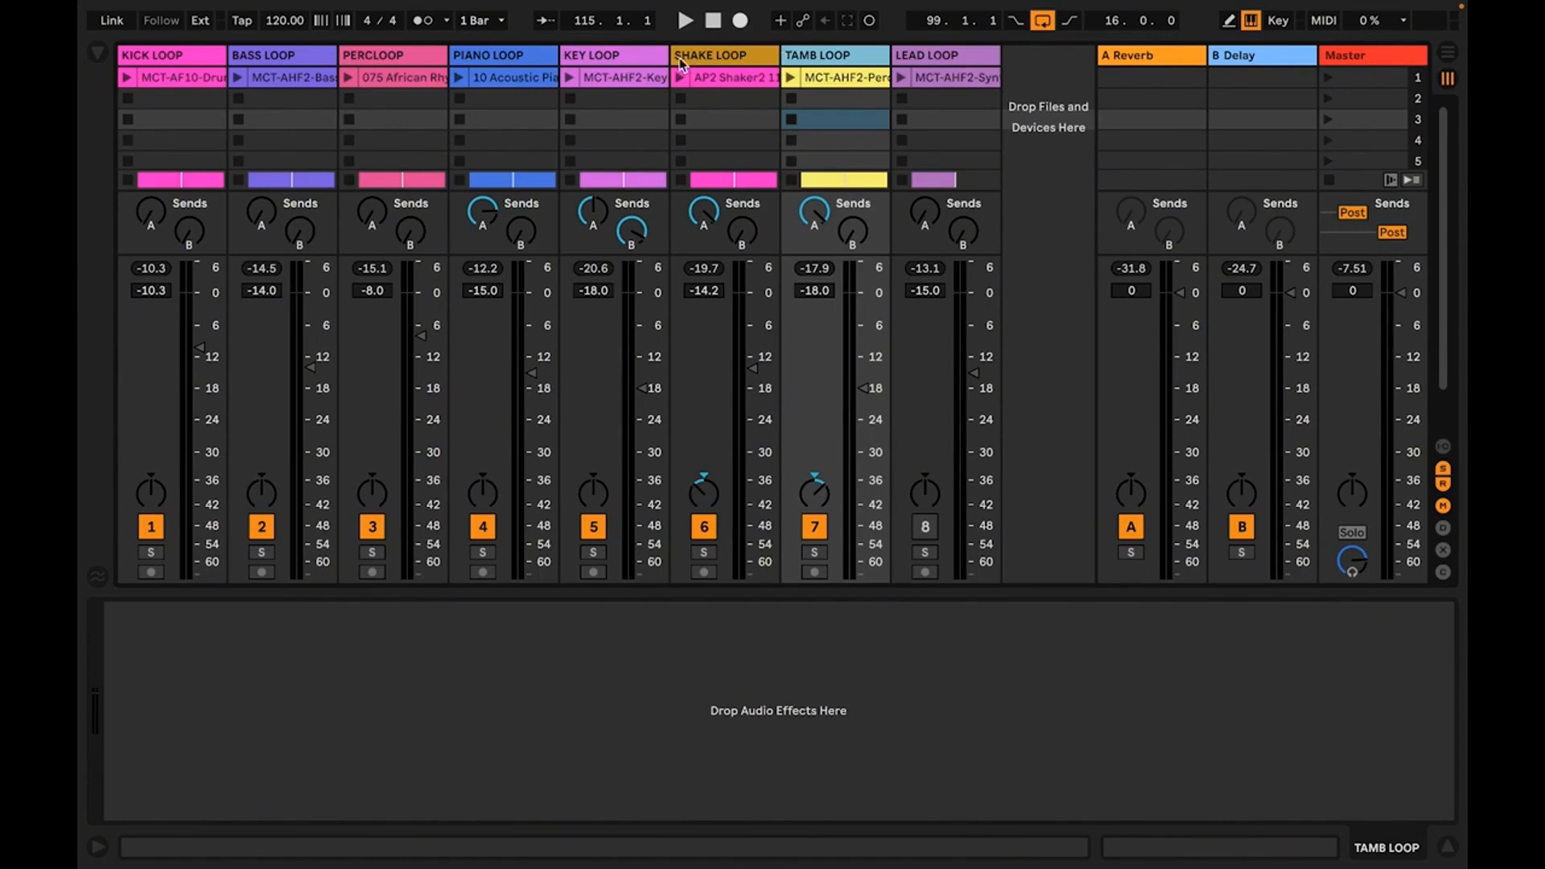
{"action": "left_click", "coordinate": [620, 56]}
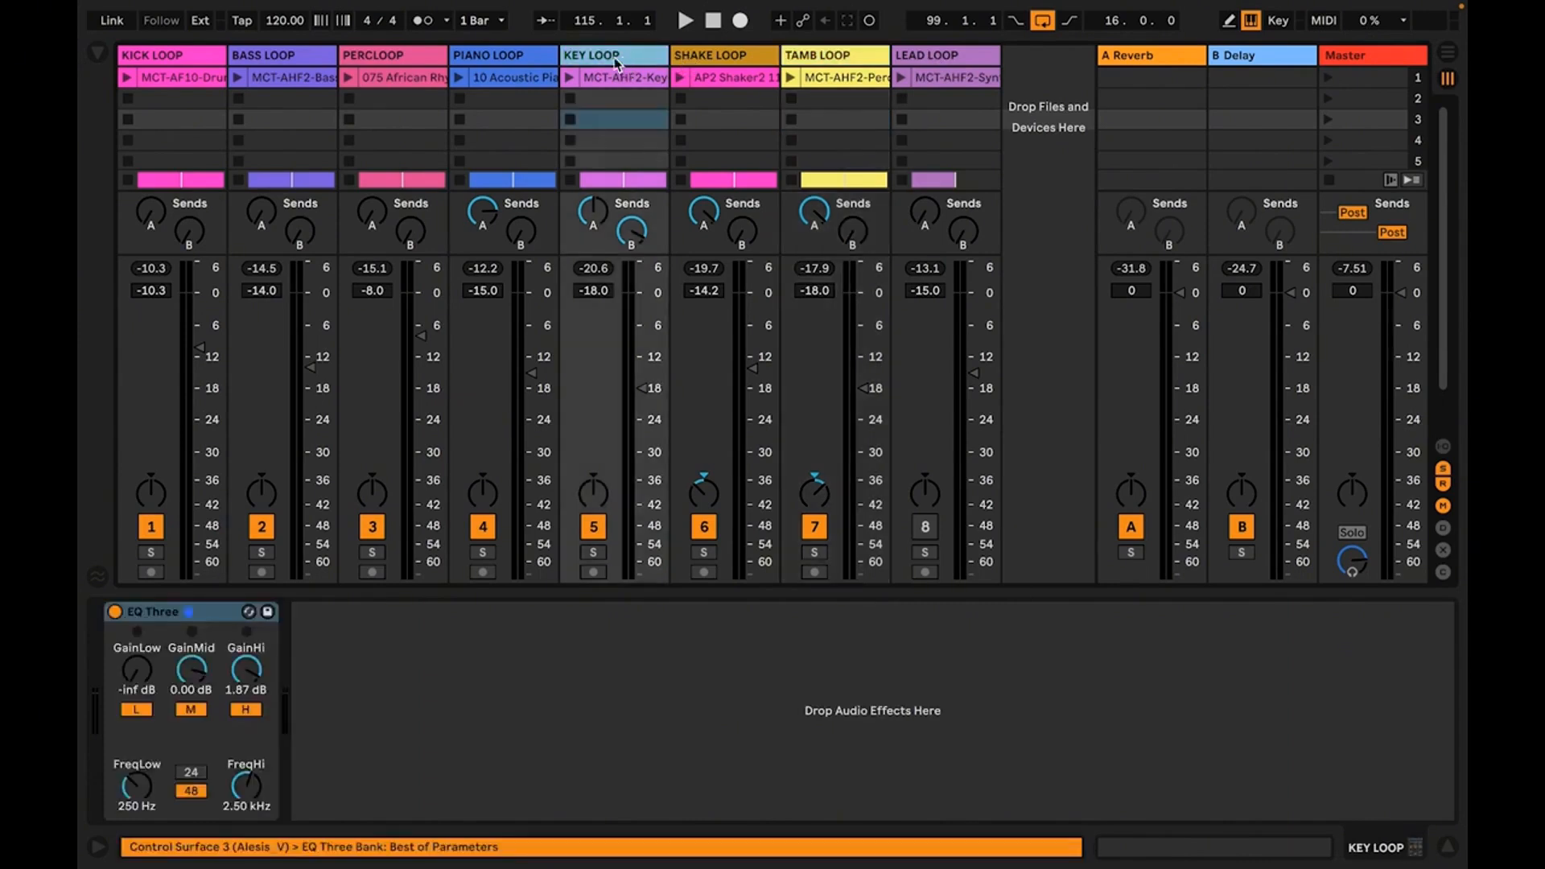
{"action": "left_click", "coordinate": [501, 55]}
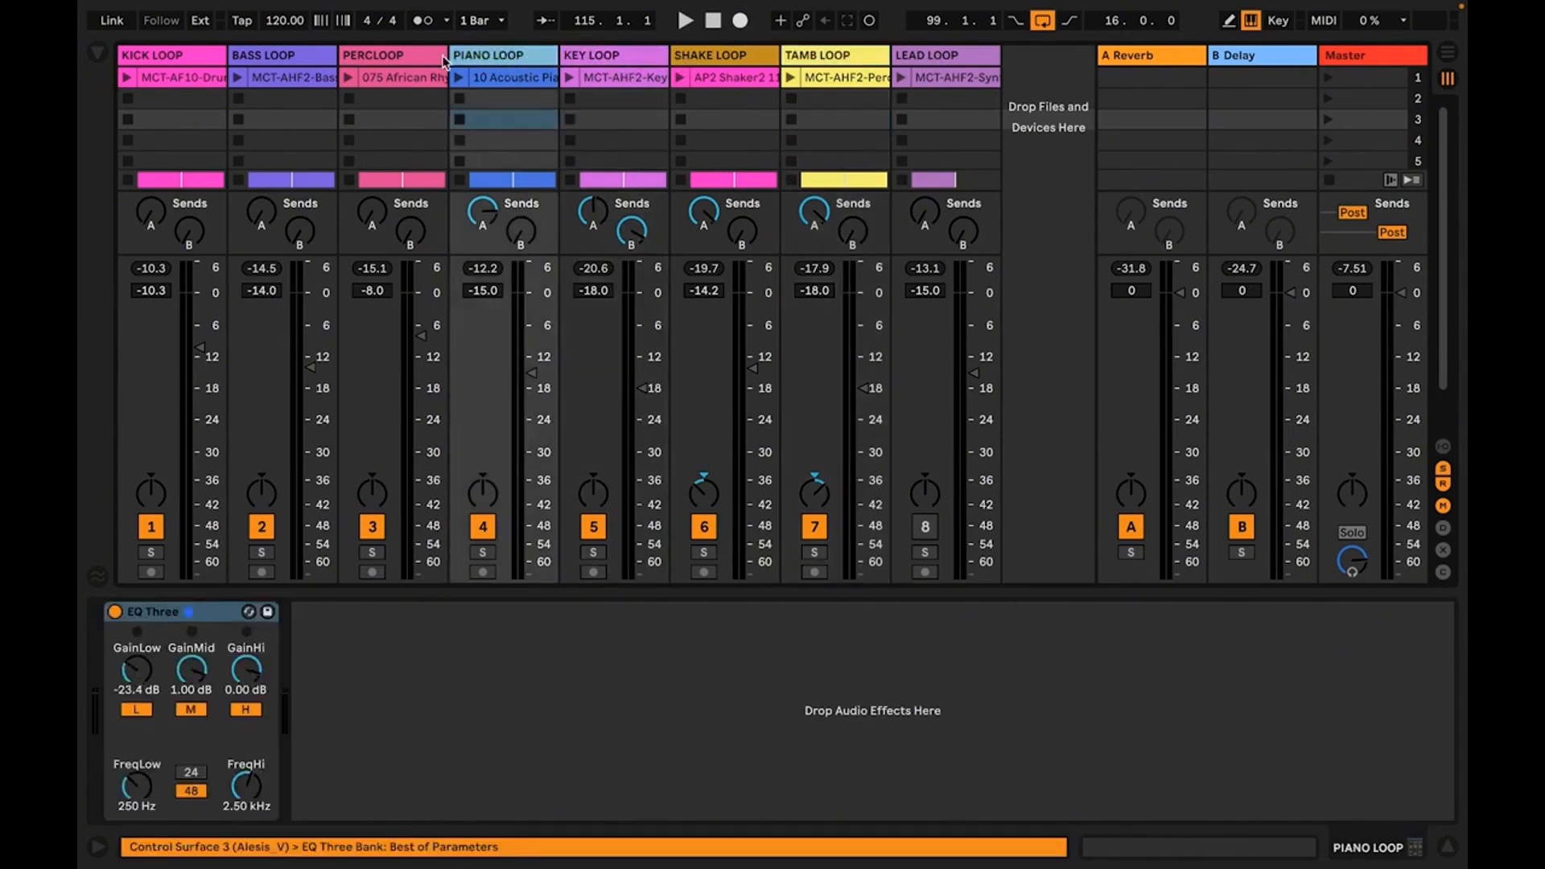
{"action": "left_click", "coordinate": [407, 61]}
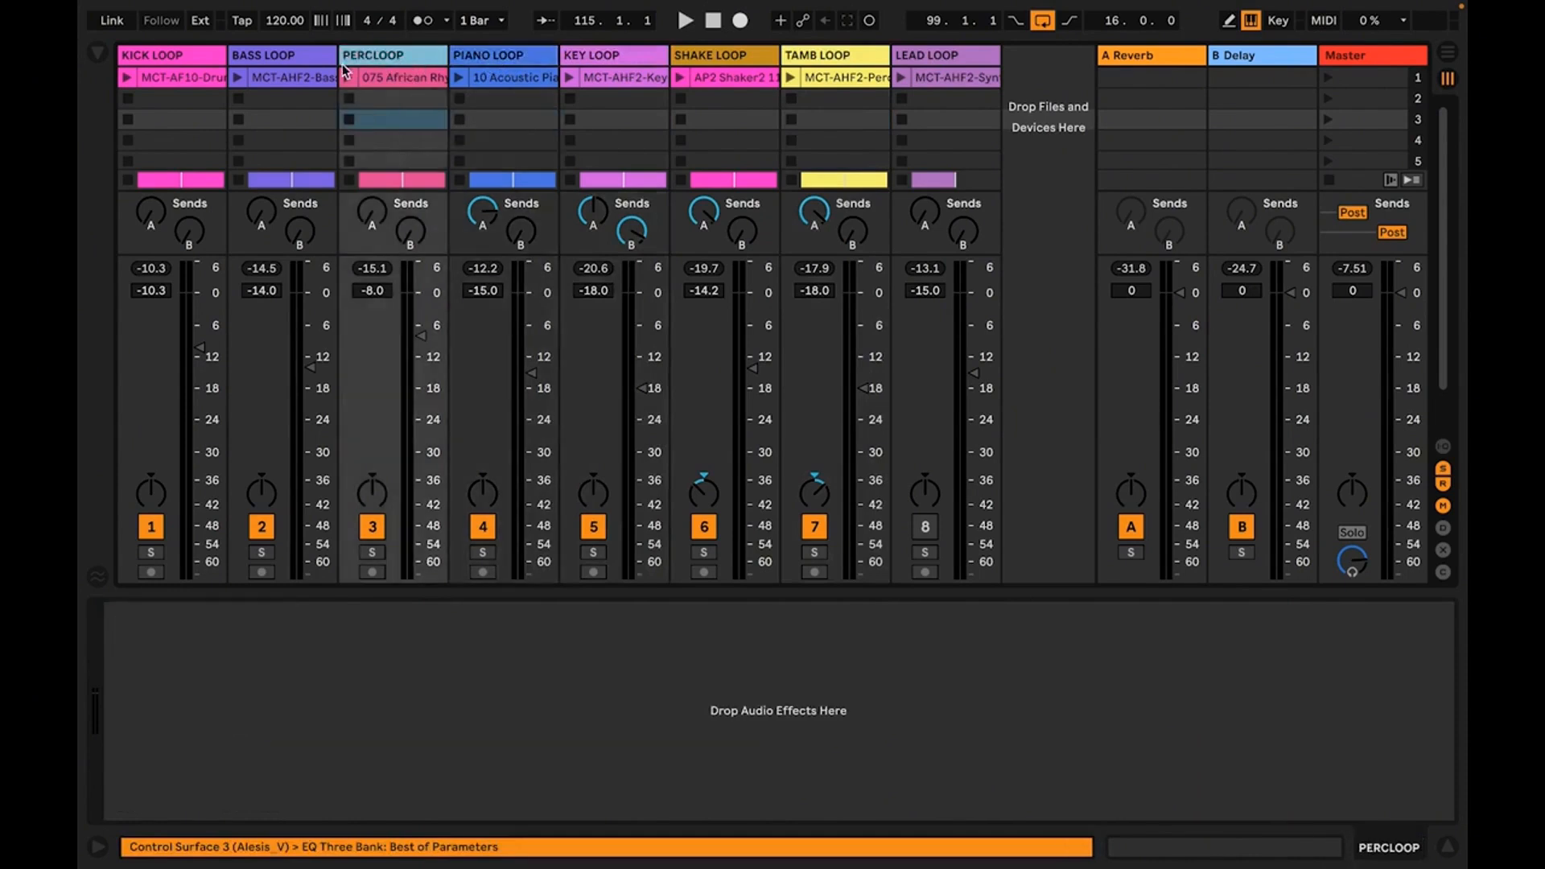
{"action": "left_click", "coordinate": [299, 61]}
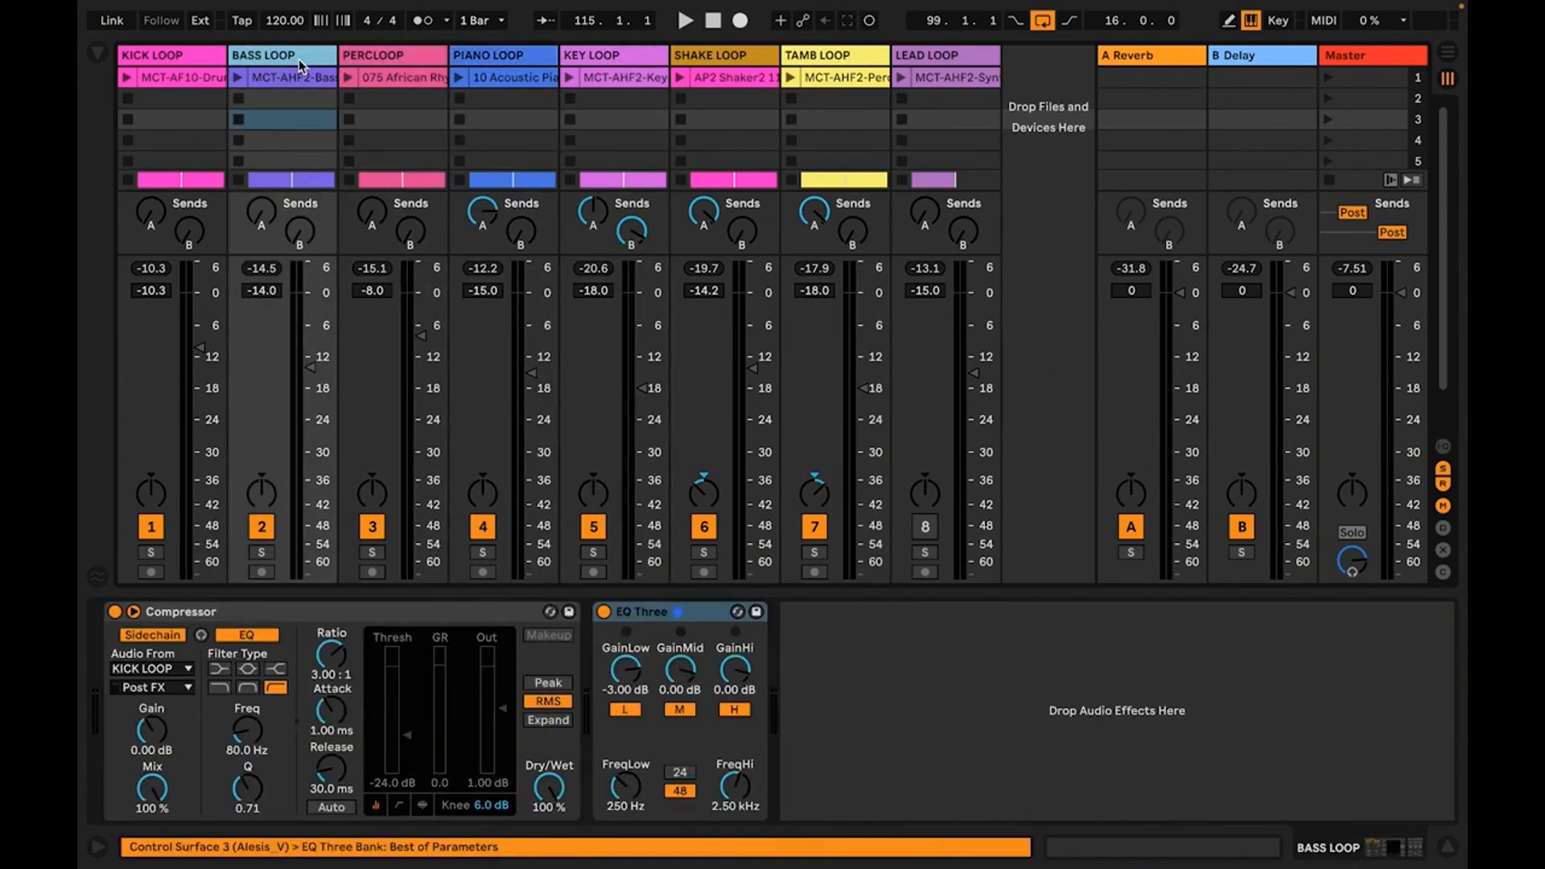
{"action": "left_click", "coordinate": [179, 56]}
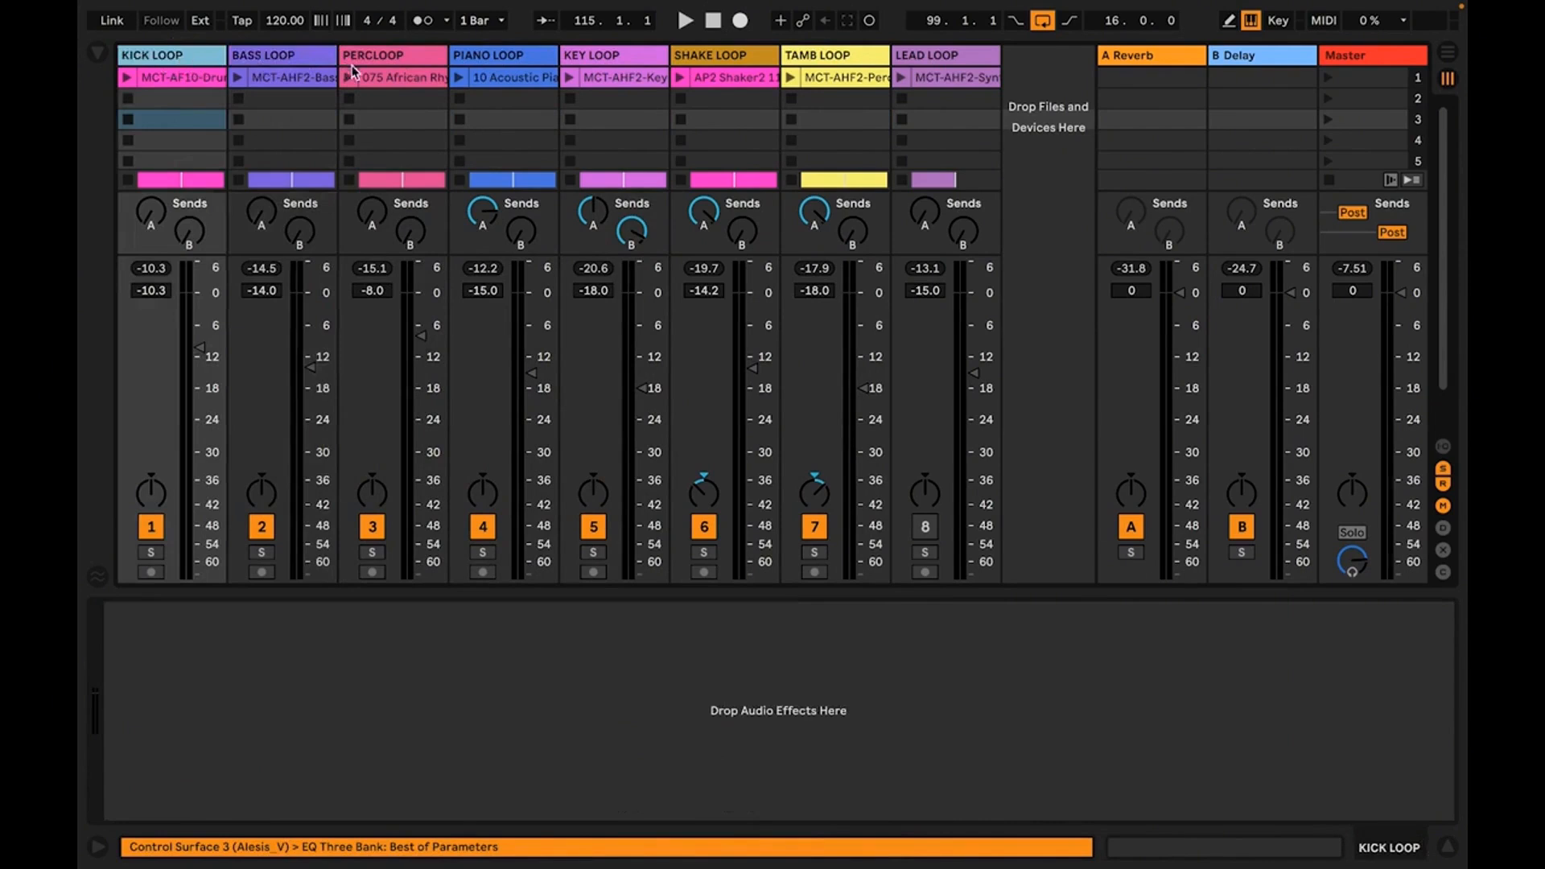
Group the SHAKE LOOP and TAMB LOOP tracks and name the group PERCS
{"action": "left_click", "coordinate": [731, 56]}
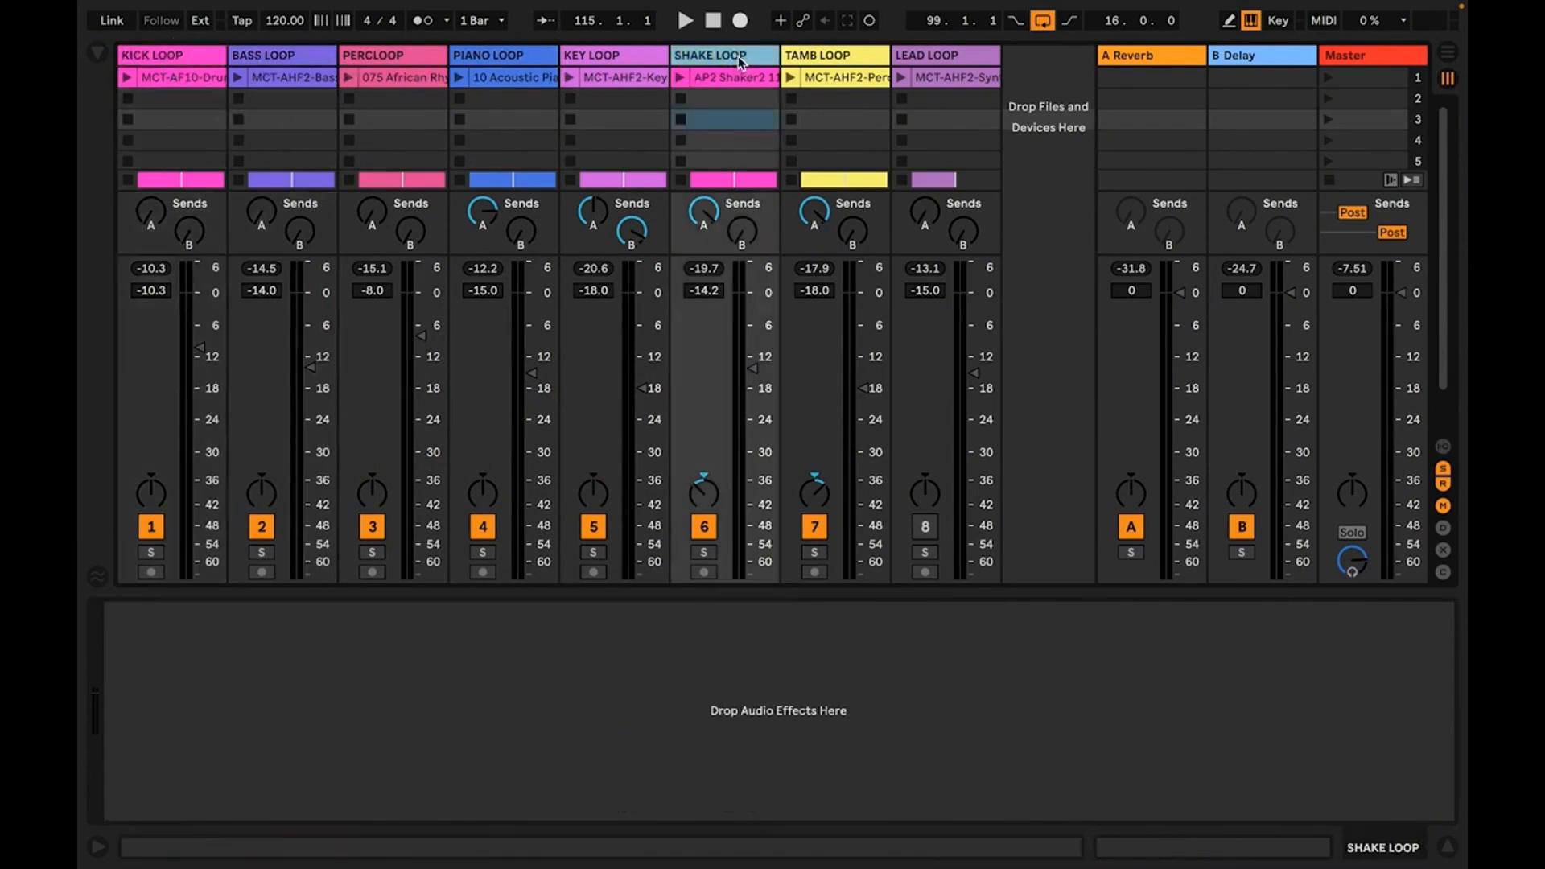
{"action": "left_click", "coordinate": [810, 60]}
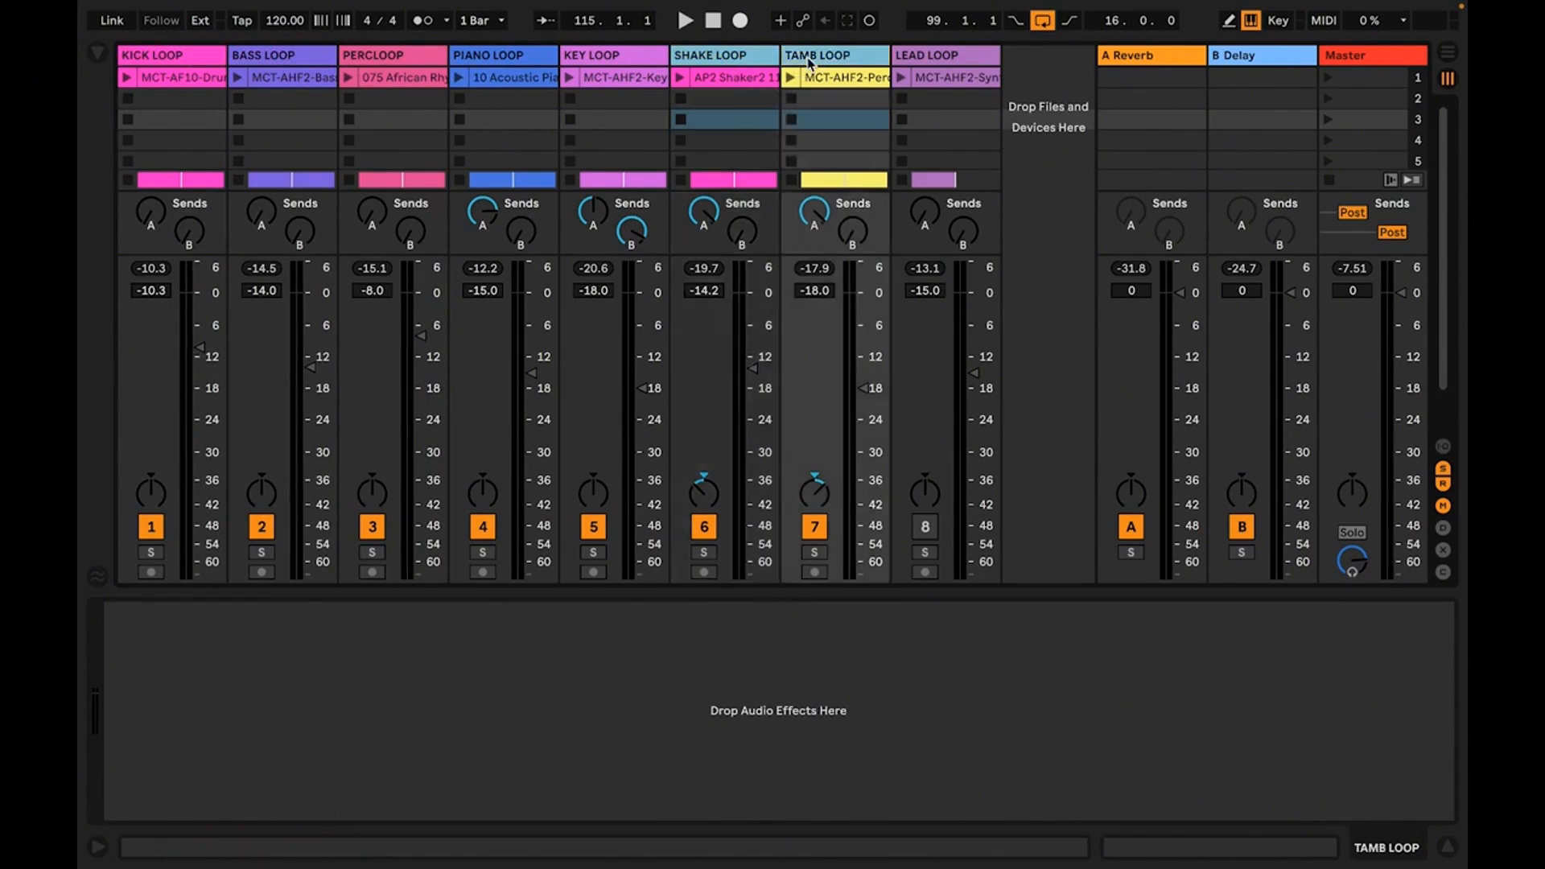
{"action": "key", "text": "ctrl+g"}
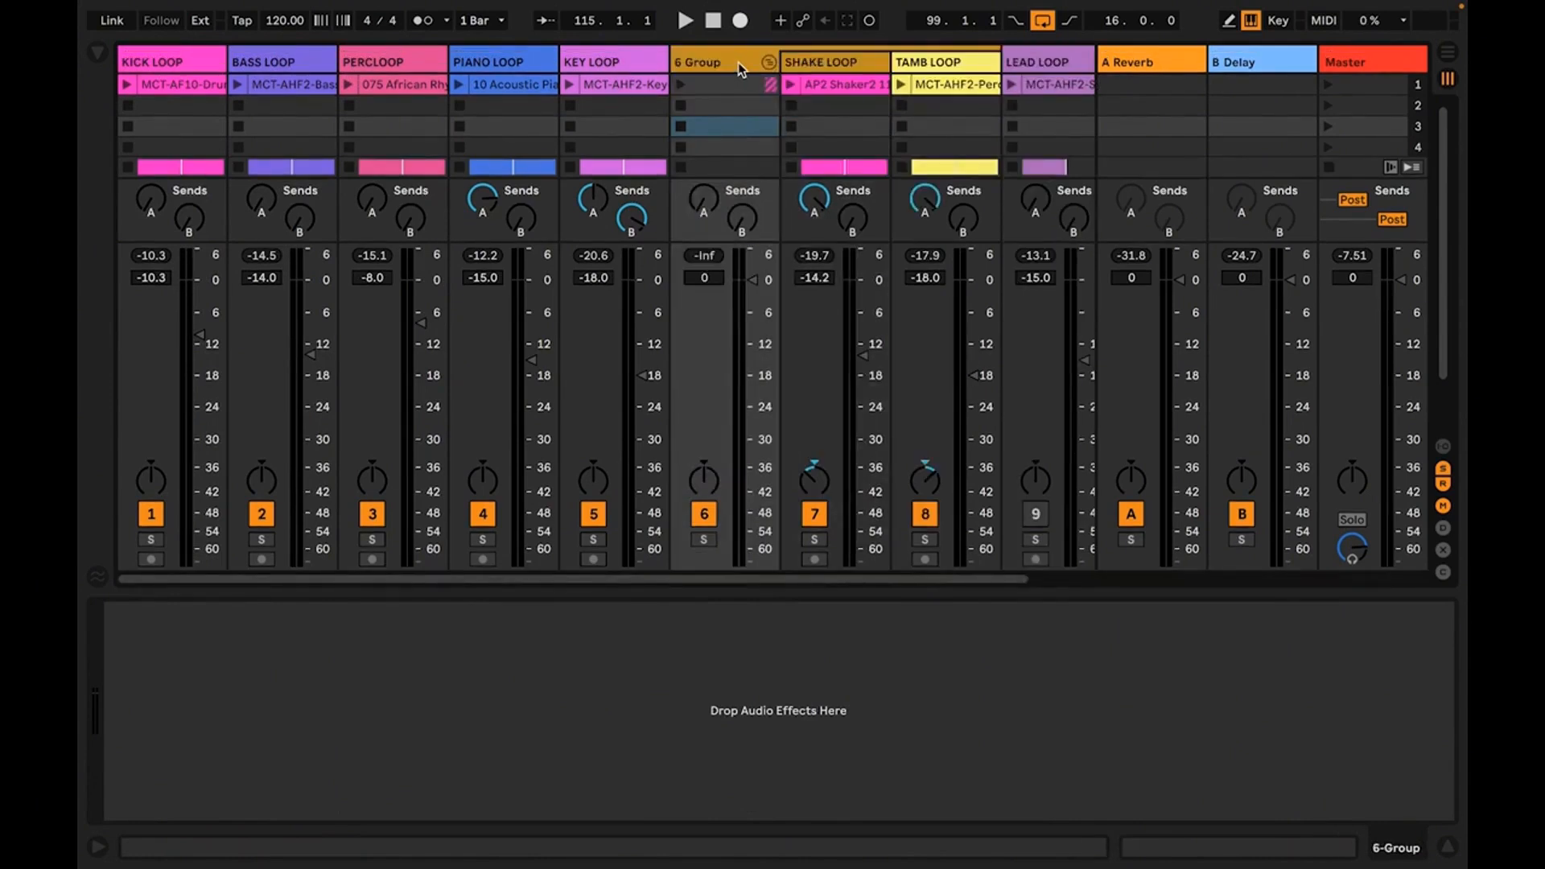
{"action": "key", "text": "ctrl+r"}
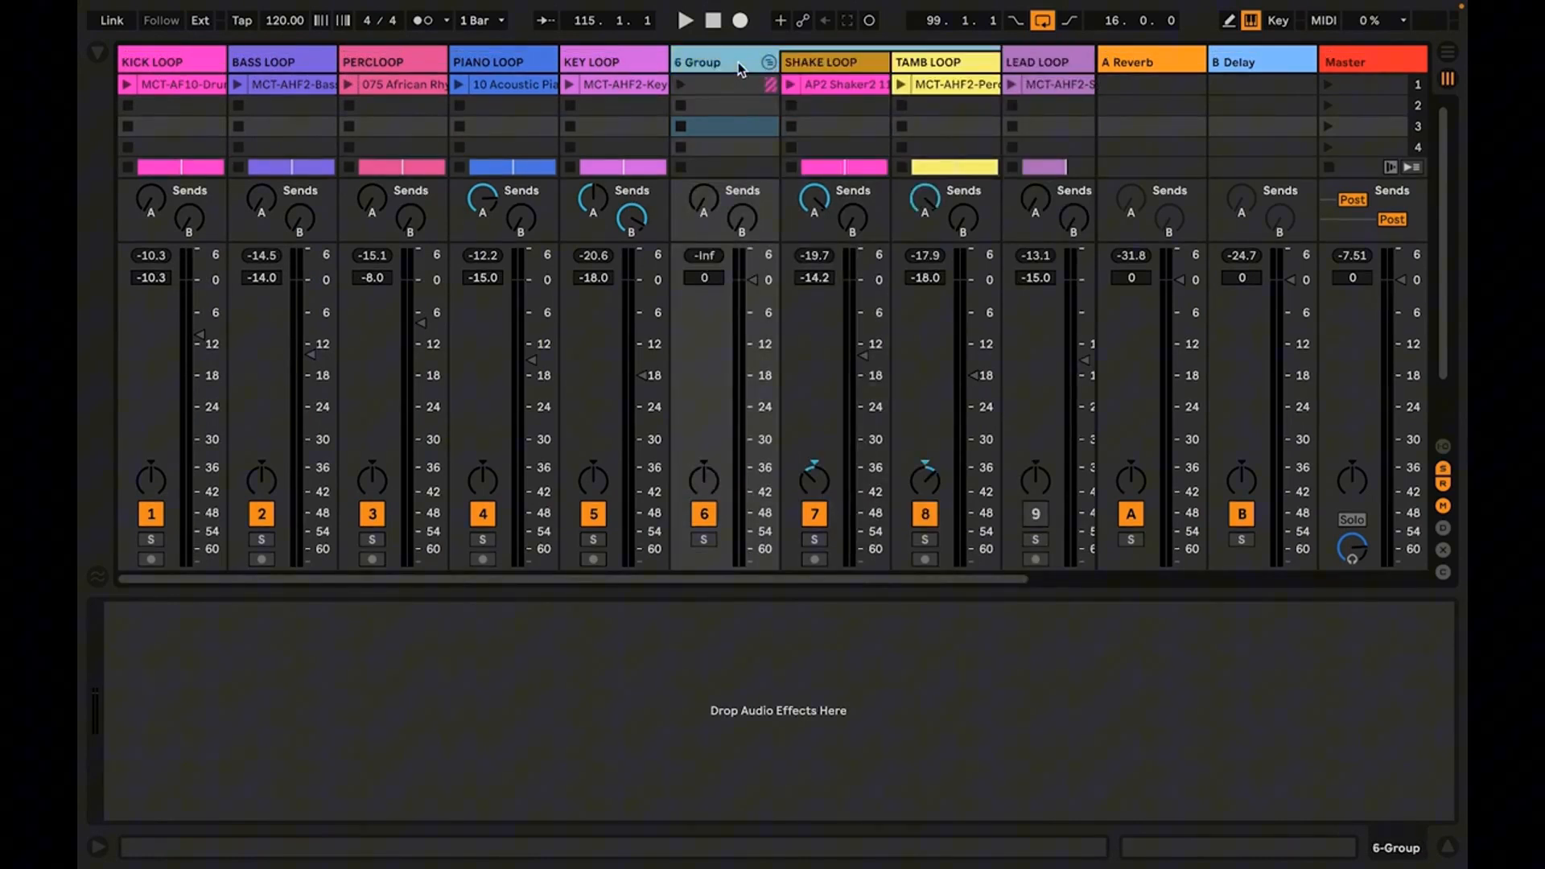
{"action": "type", "text": "PERCS"}
{"action": "key", "text": "Return"}
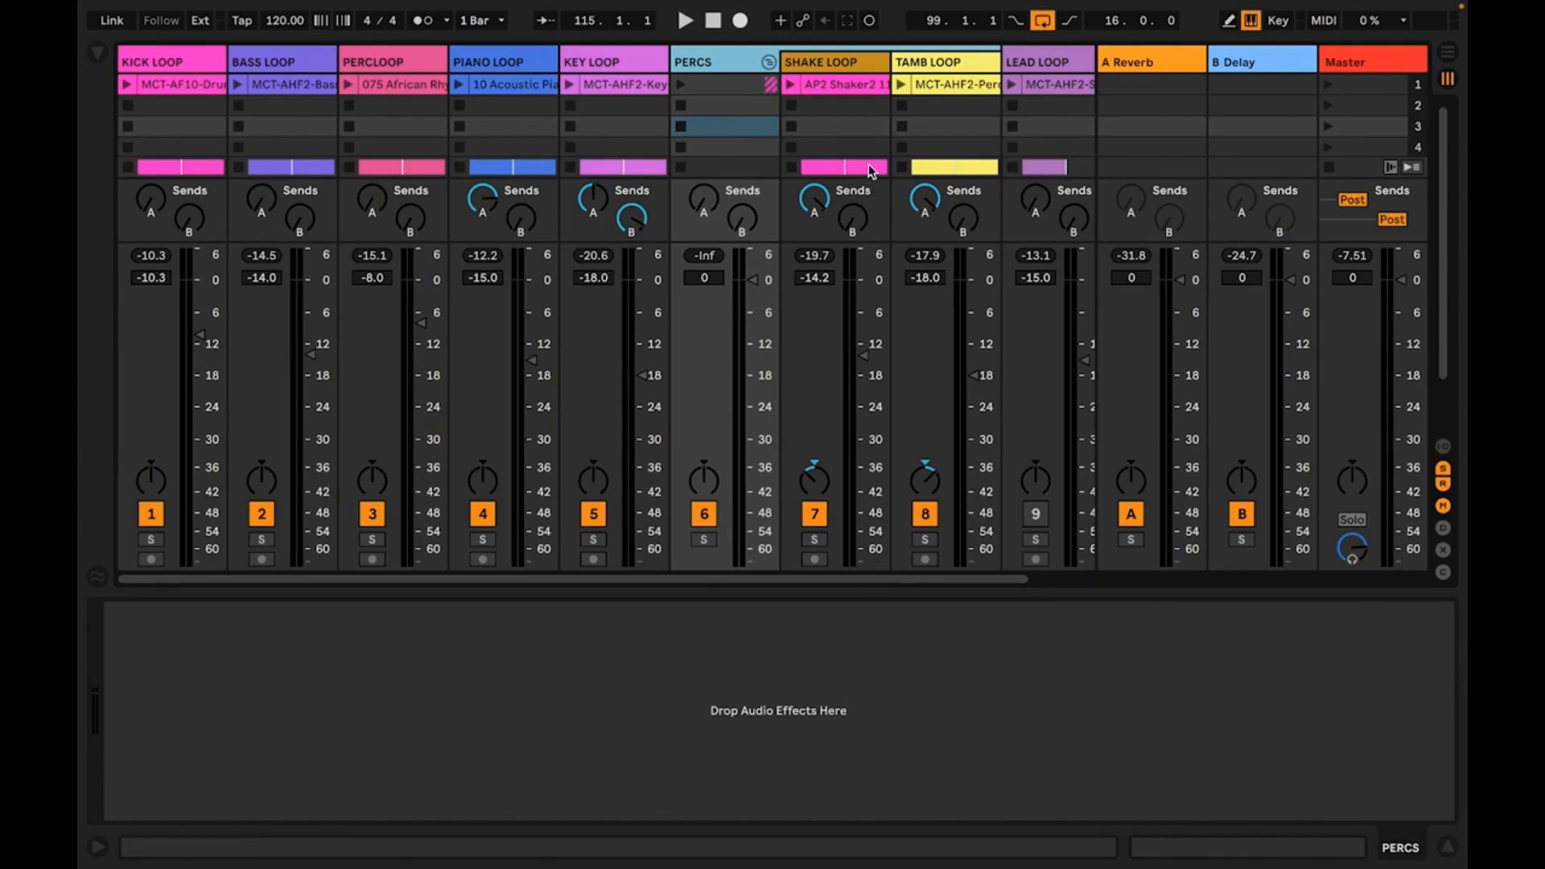
Look over the two tracks inside the PERCS group and fold the group
{"action": "left_click", "coordinate": [929, 62]}
{"action": "left_click", "coordinate": [830, 66]}
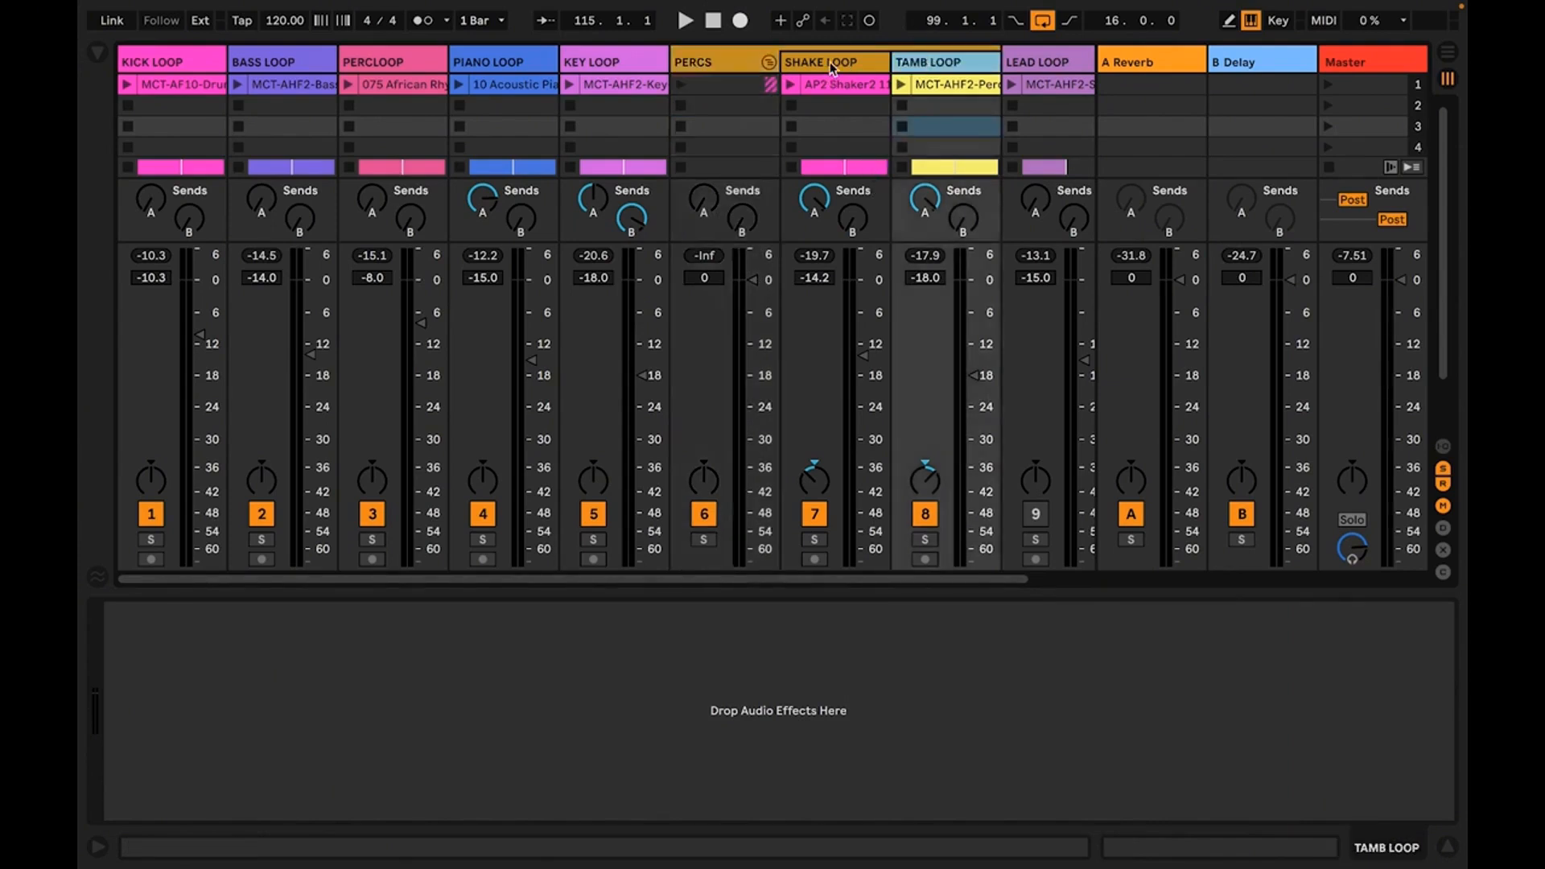
{"action": "left_click", "coordinate": [930, 67]}
{"action": "left_click", "coordinate": [768, 62]}
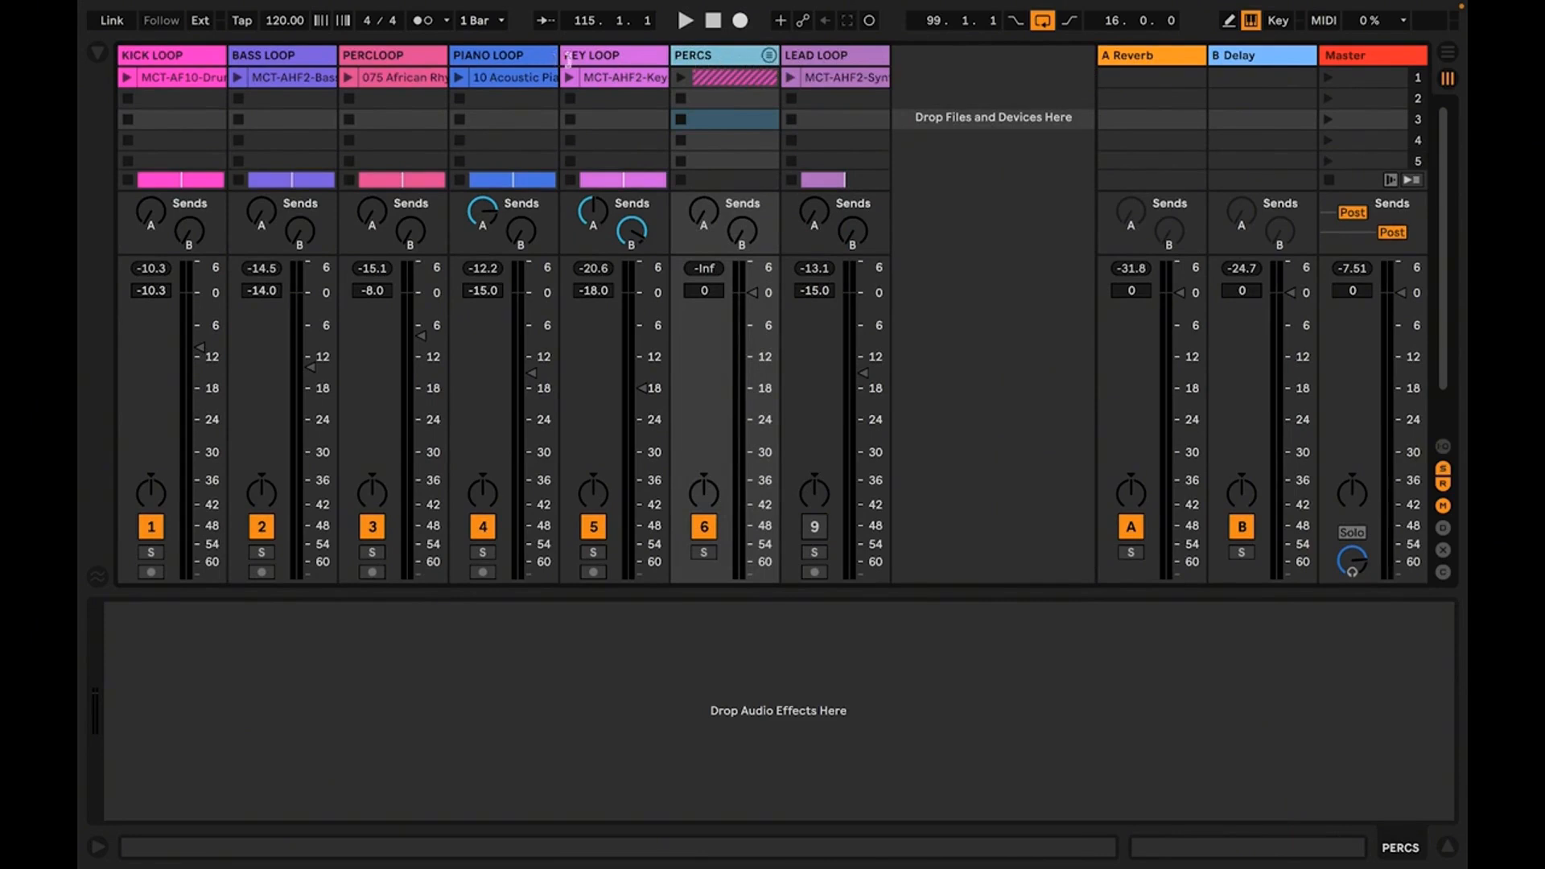
Copy the EQ Three from the KEY LOOP track onto the PERCS group and compare the two device chains
{"action": "left_click", "coordinate": [600, 59]}
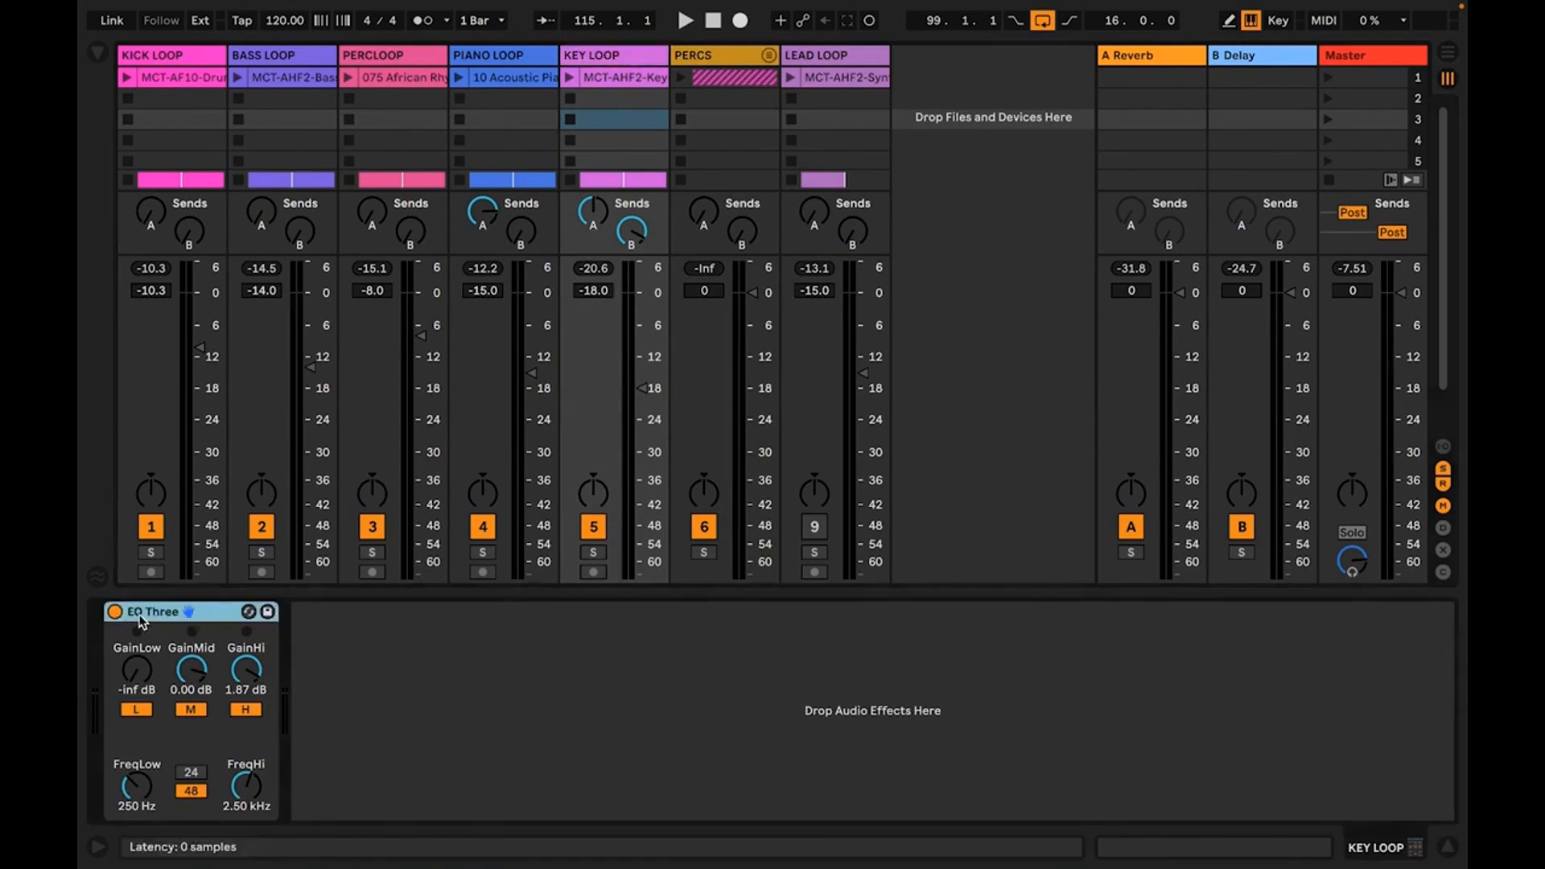
{"action": "left_click", "coordinate": [707, 58]}
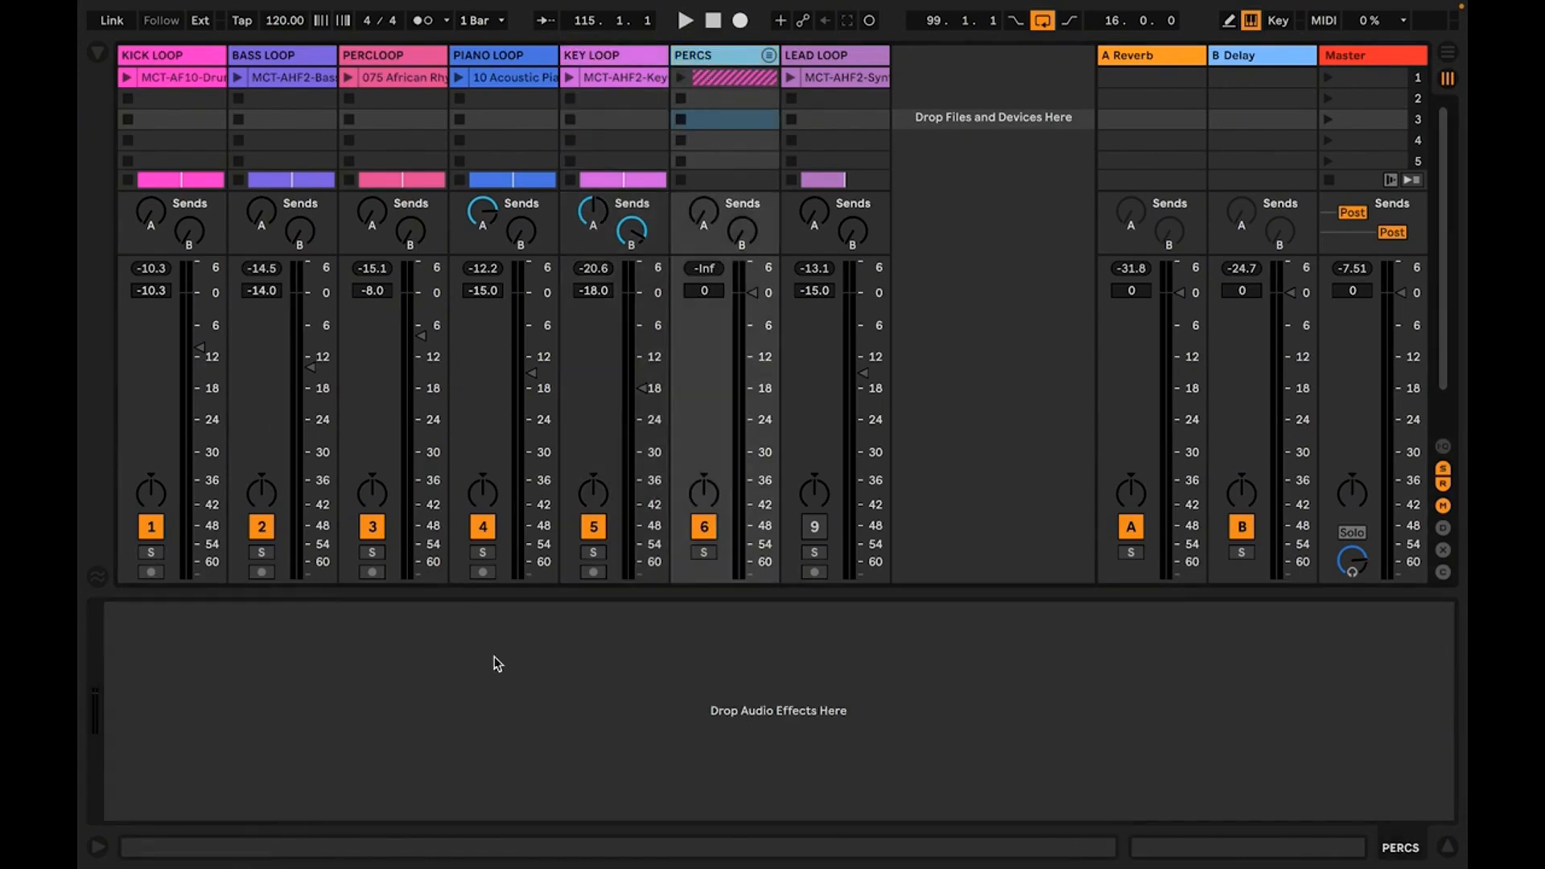
{"action": "left_click", "coordinate": [340, 682]}
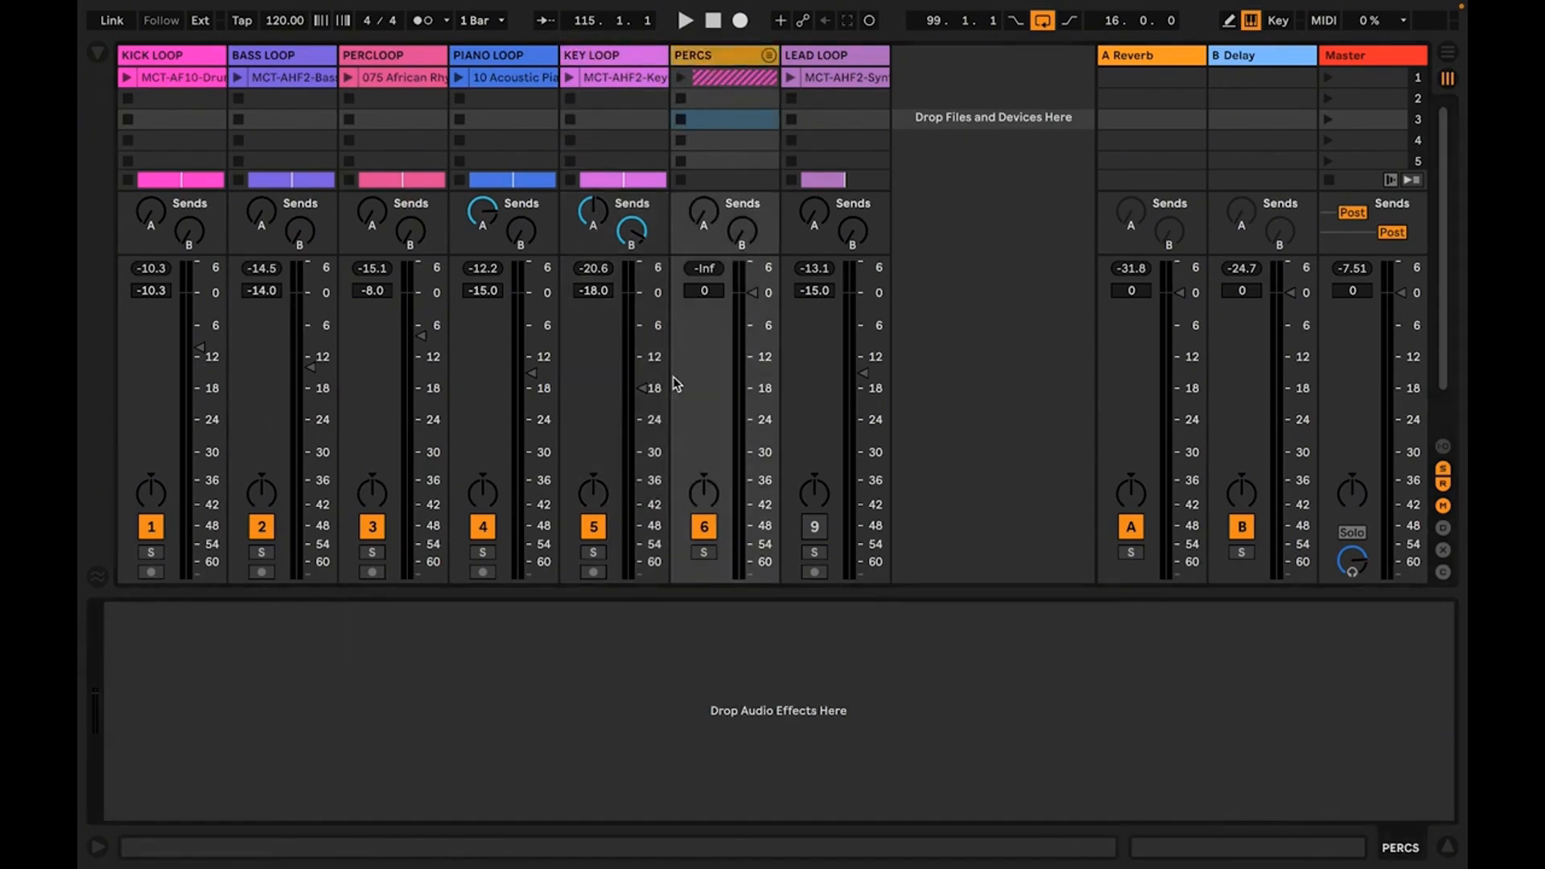
{"action": "key", "text": "super+v"}
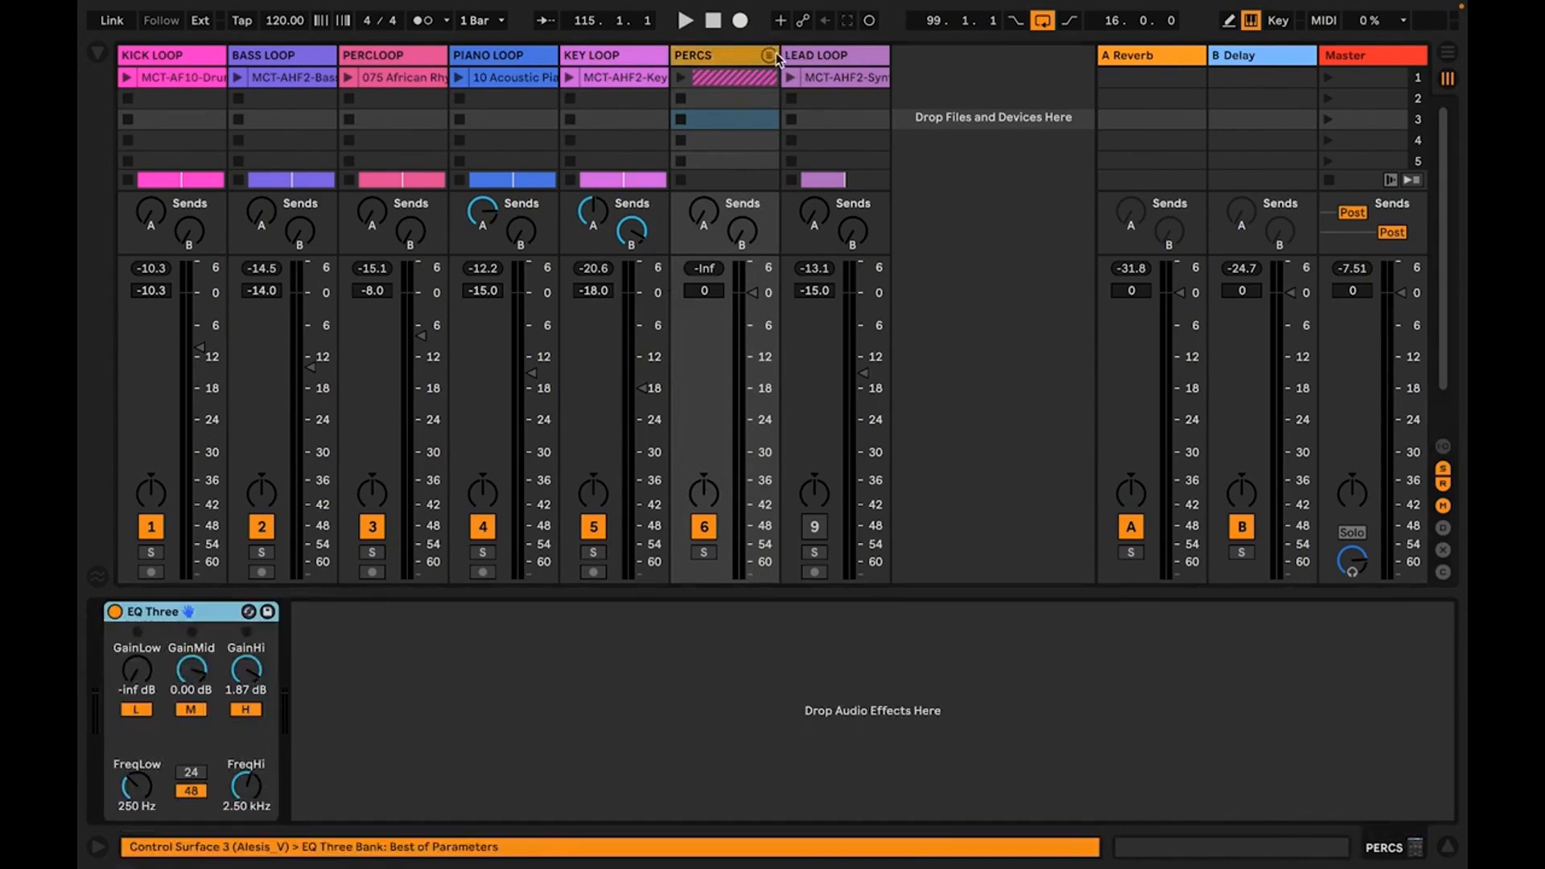
{"action": "left_click", "coordinate": [630, 62]}
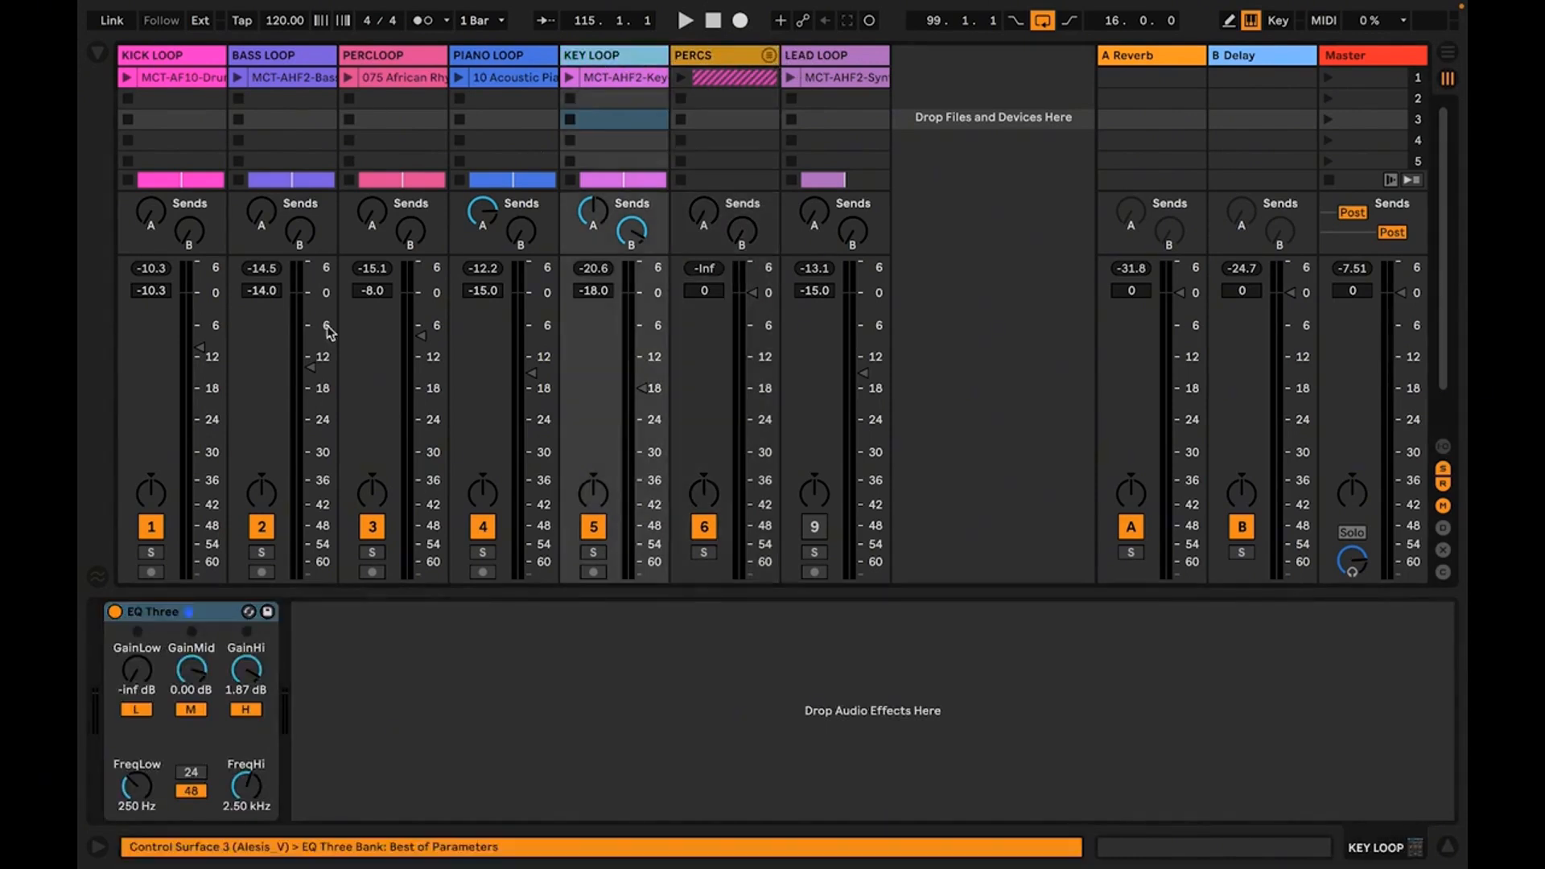
{"action": "left_click", "coordinate": [717, 62]}
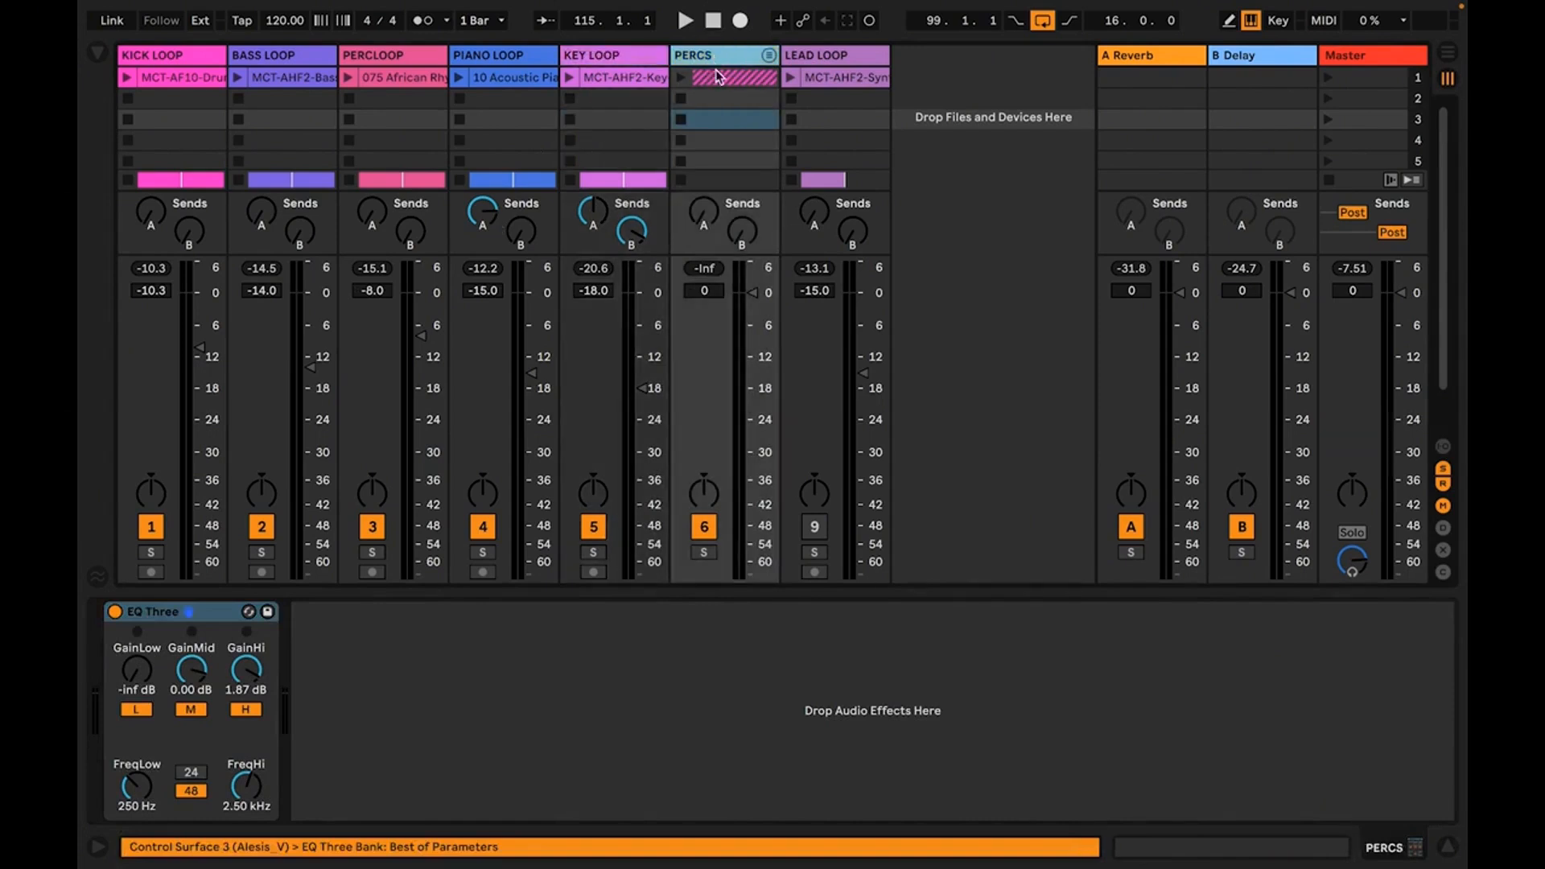
Play the PERCS group soloed, unfold its tracks and raise the group's A Reverb send
{"action": "left_click", "coordinate": [704, 552]}
{"action": "key", "text": "space"}
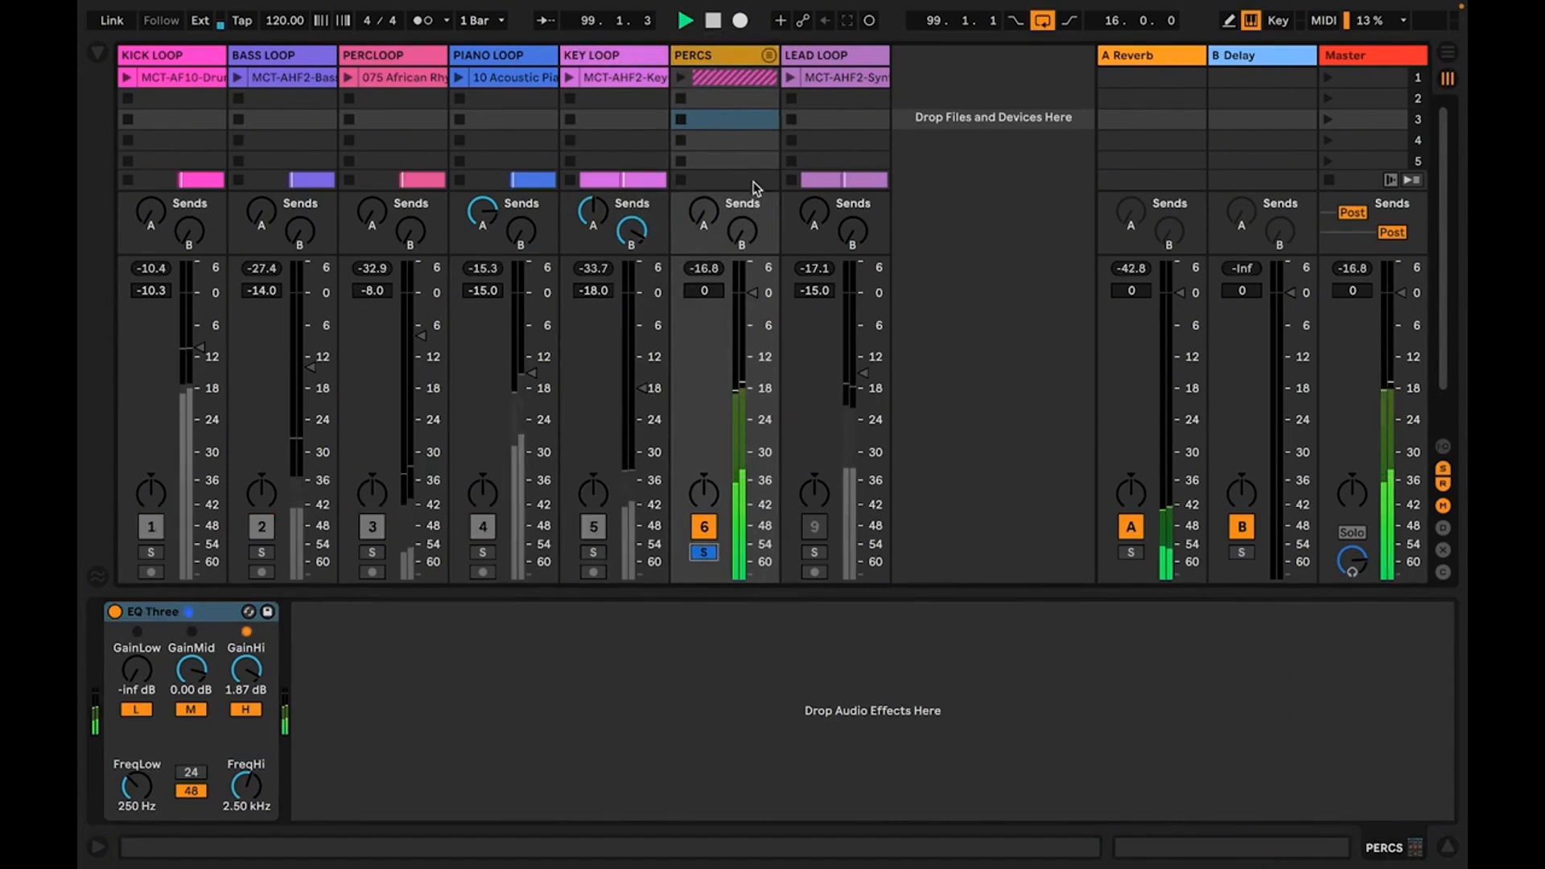
{"action": "left_click", "coordinate": [773, 57]}
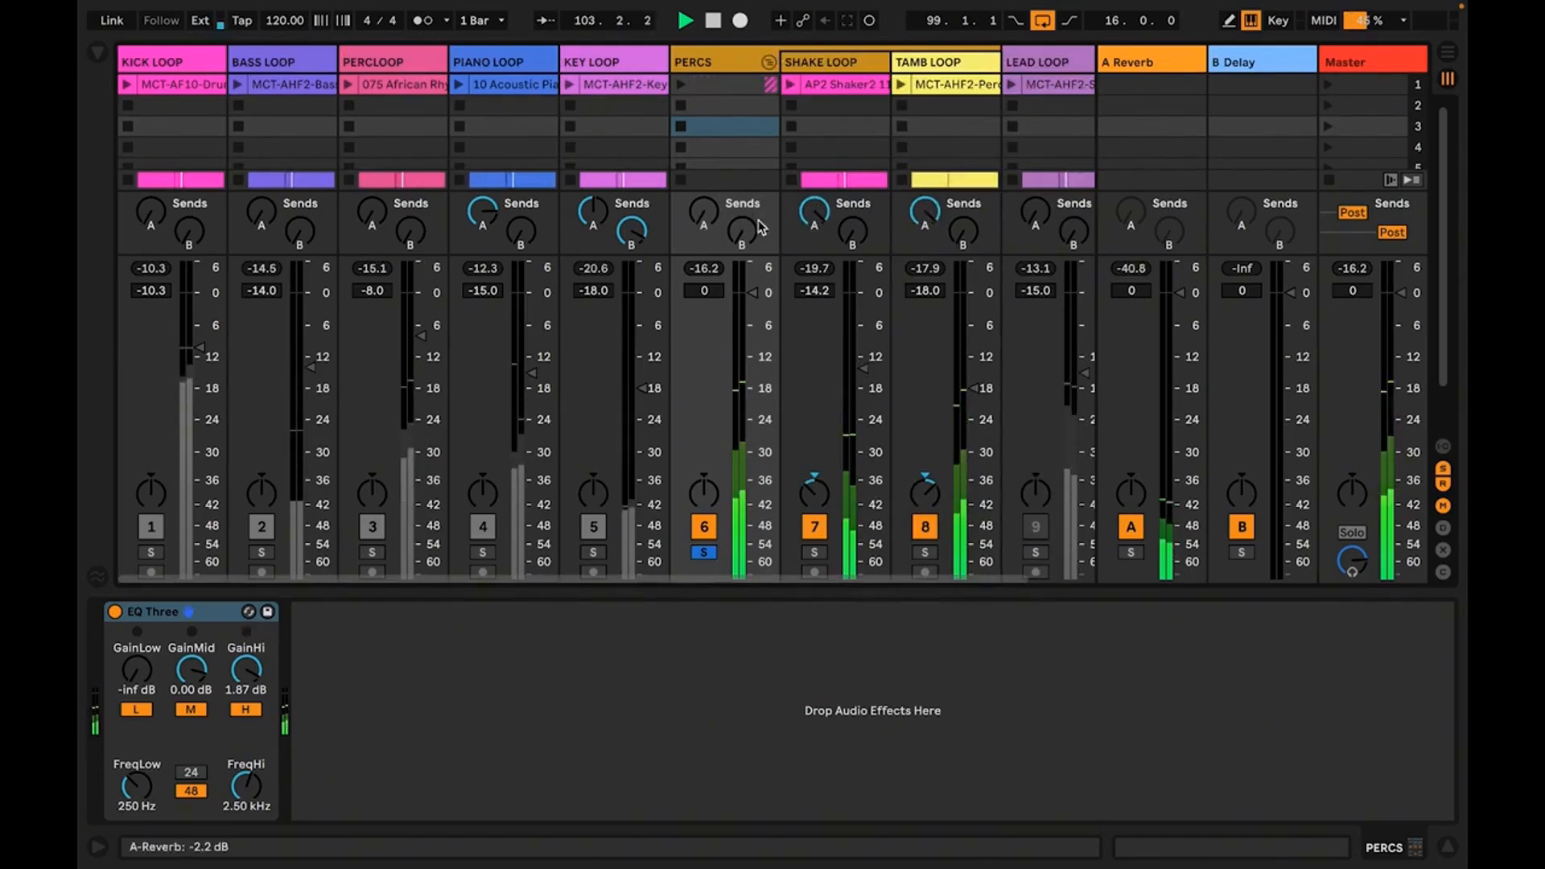
{"action": "left_click_drag", "start_coordinate": [709, 216], "coordinate": [708, 168]}
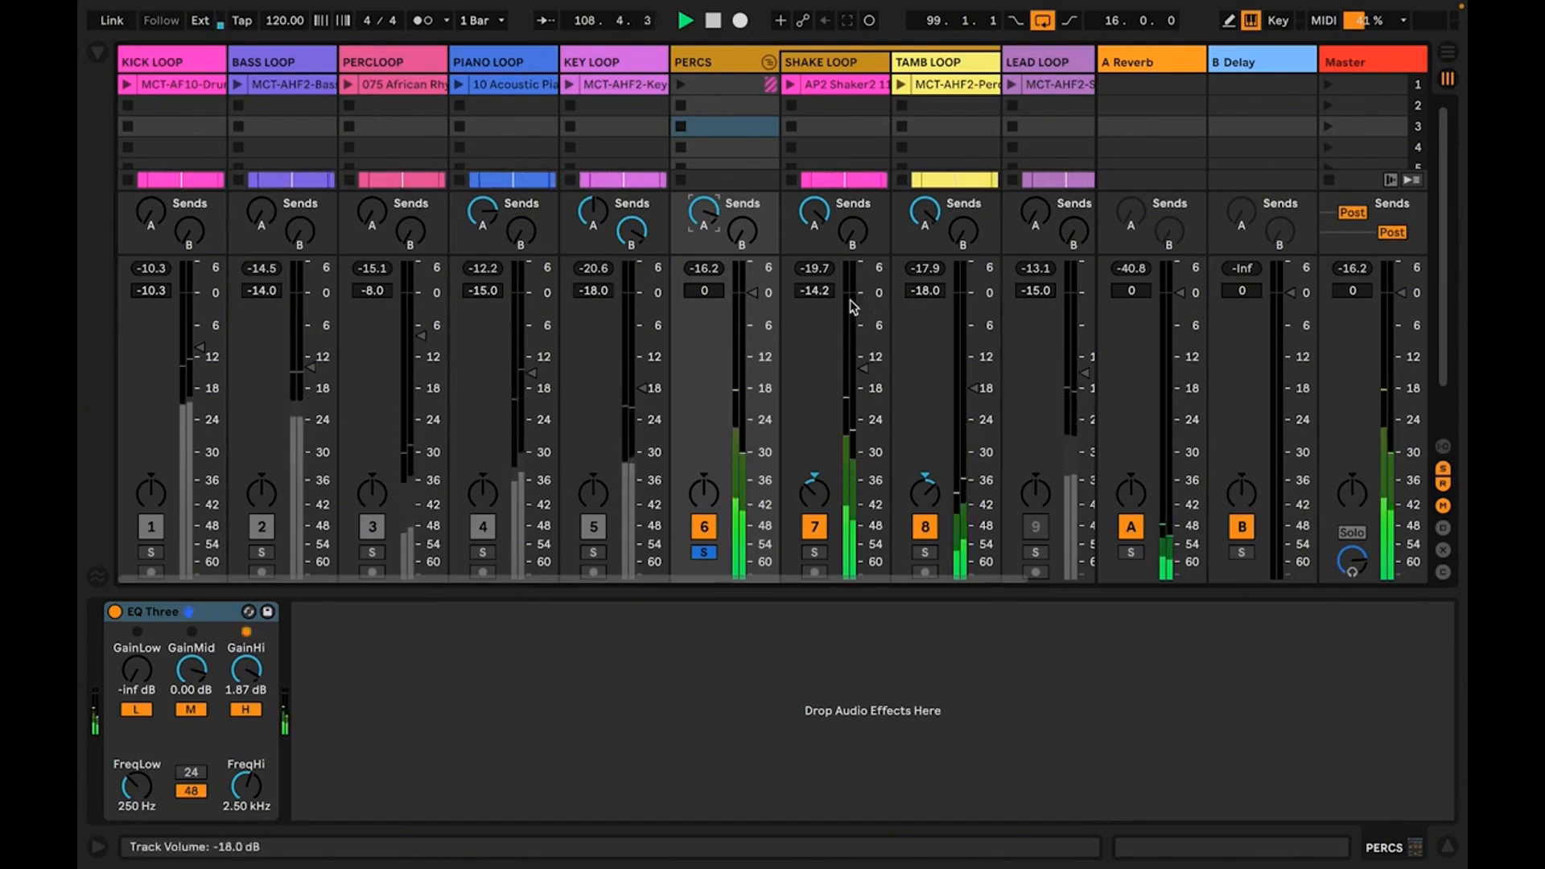
Lower the PERCS group's volume to -3.0 dB, then unsolo it and readjust its volume to -1.7 dB within the full mix
{"action": "mouse_move", "coordinate": [753, 293]}
{"action": "left_mouse_down"}
{"action": "mouse_move", "coordinate": [753, 326]}
{"action": "mouse_move", "coordinate": [753, 311]}
{"action": "left_mouse_up"}
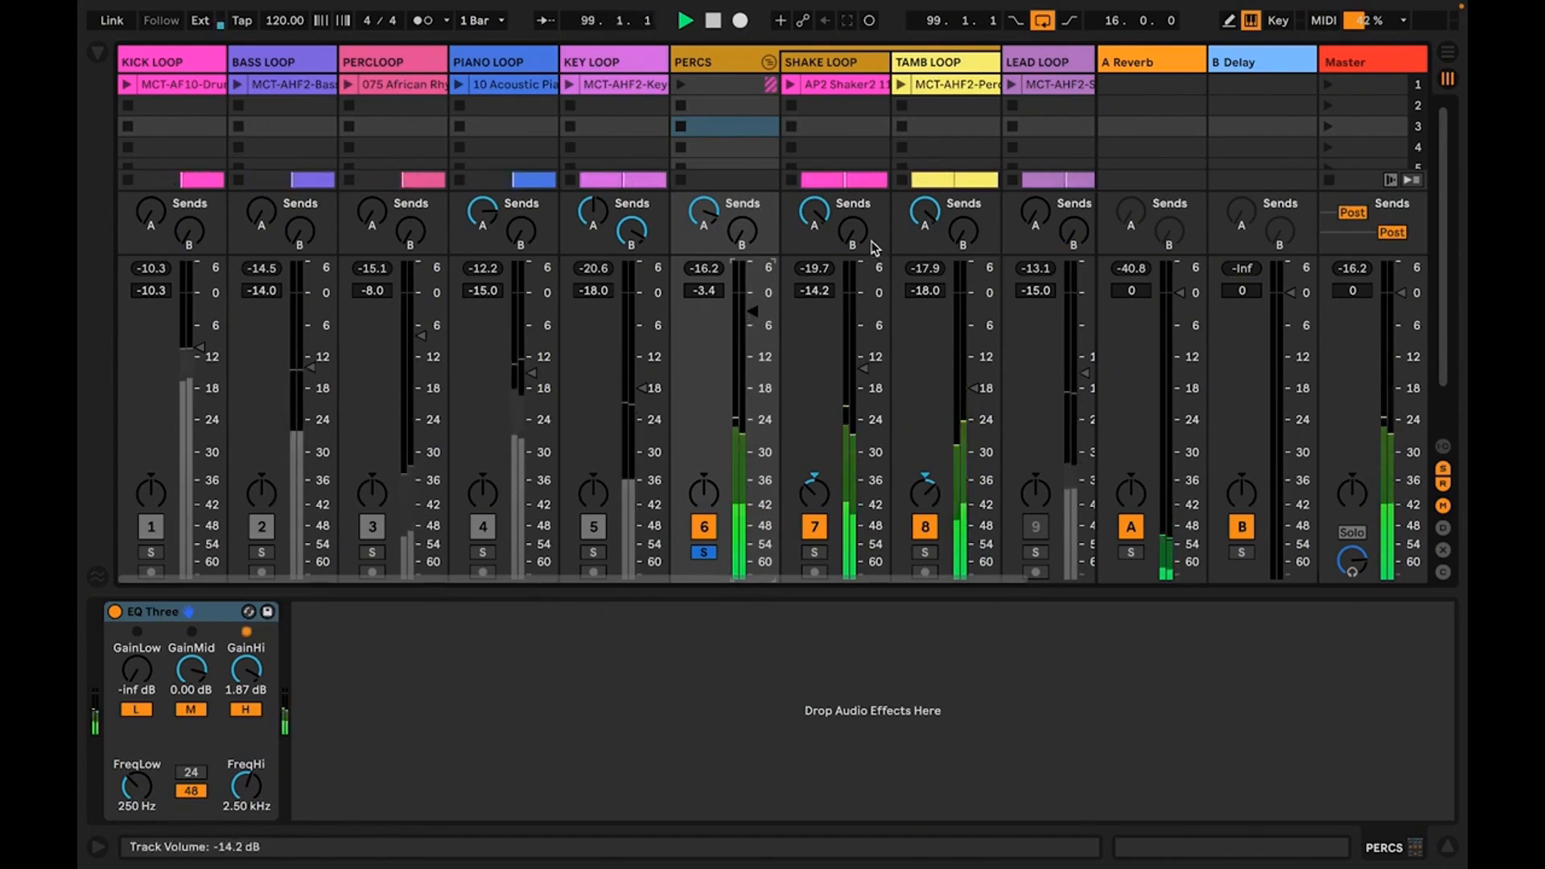
{"action": "left_click_drag", "start_coordinate": [742, 329], "coordinate": [741, 325]}
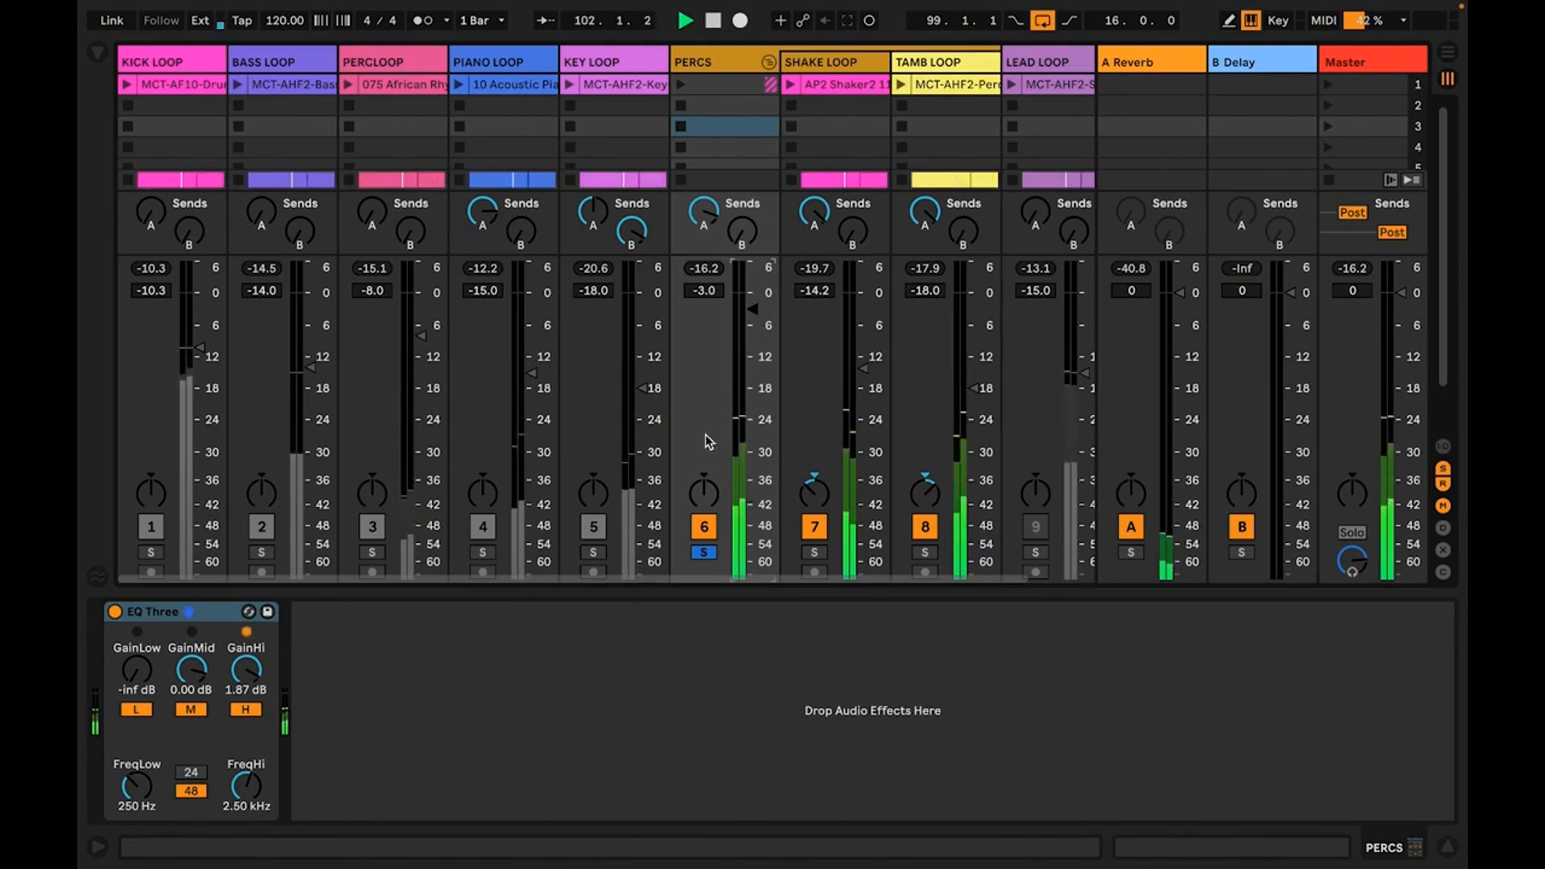
{"action": "left_click", "coordinate": [706, 553]}
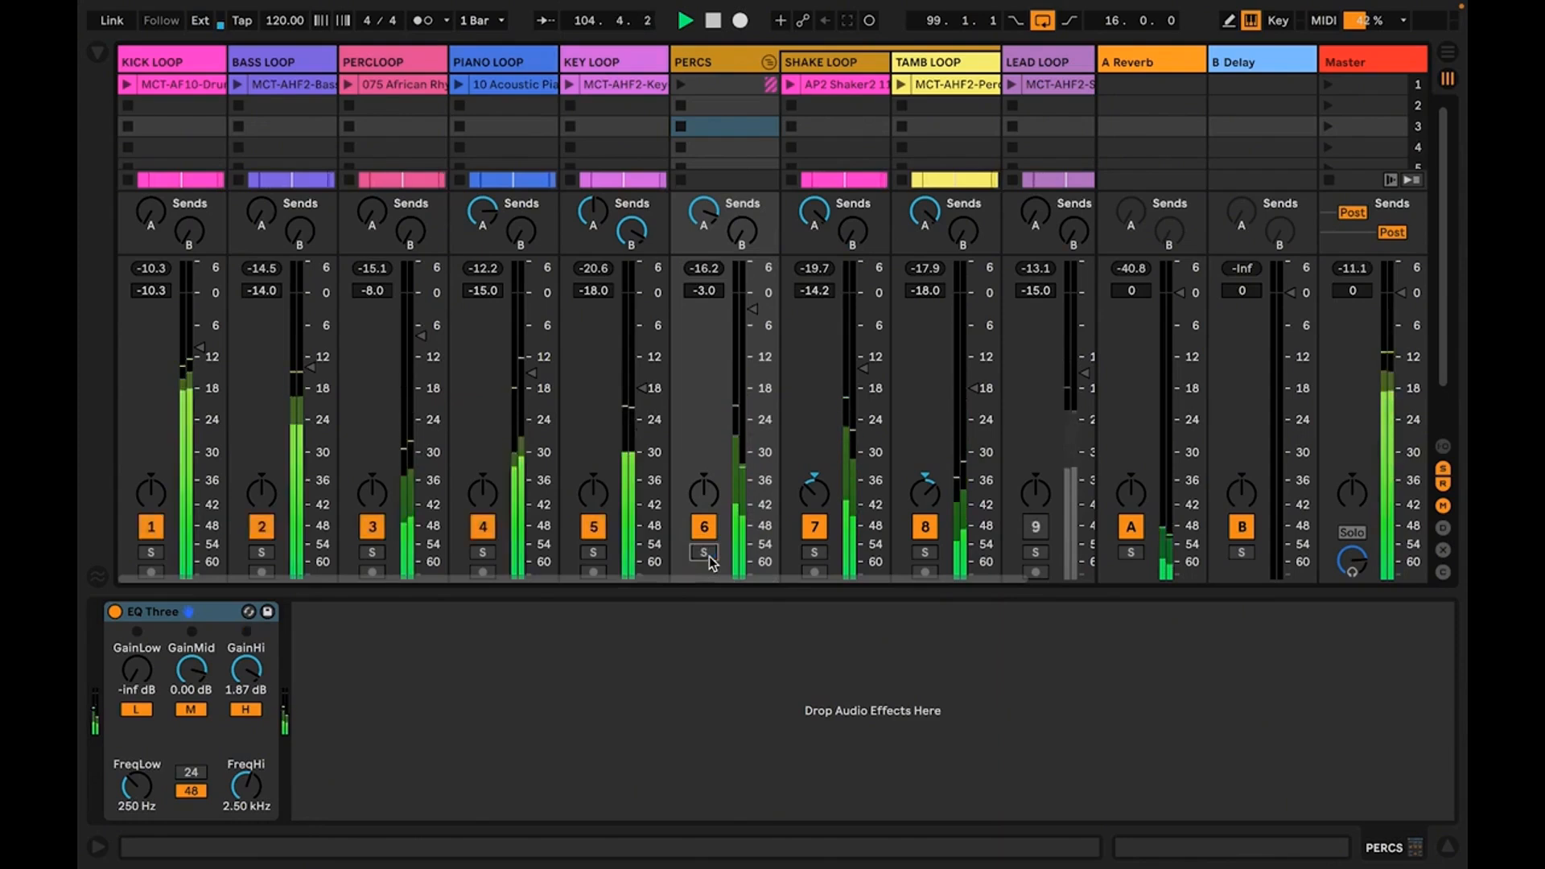
{"action": "left_click_drag", "start_coordinate": [745, 351], "coordinate": [745, 342]}
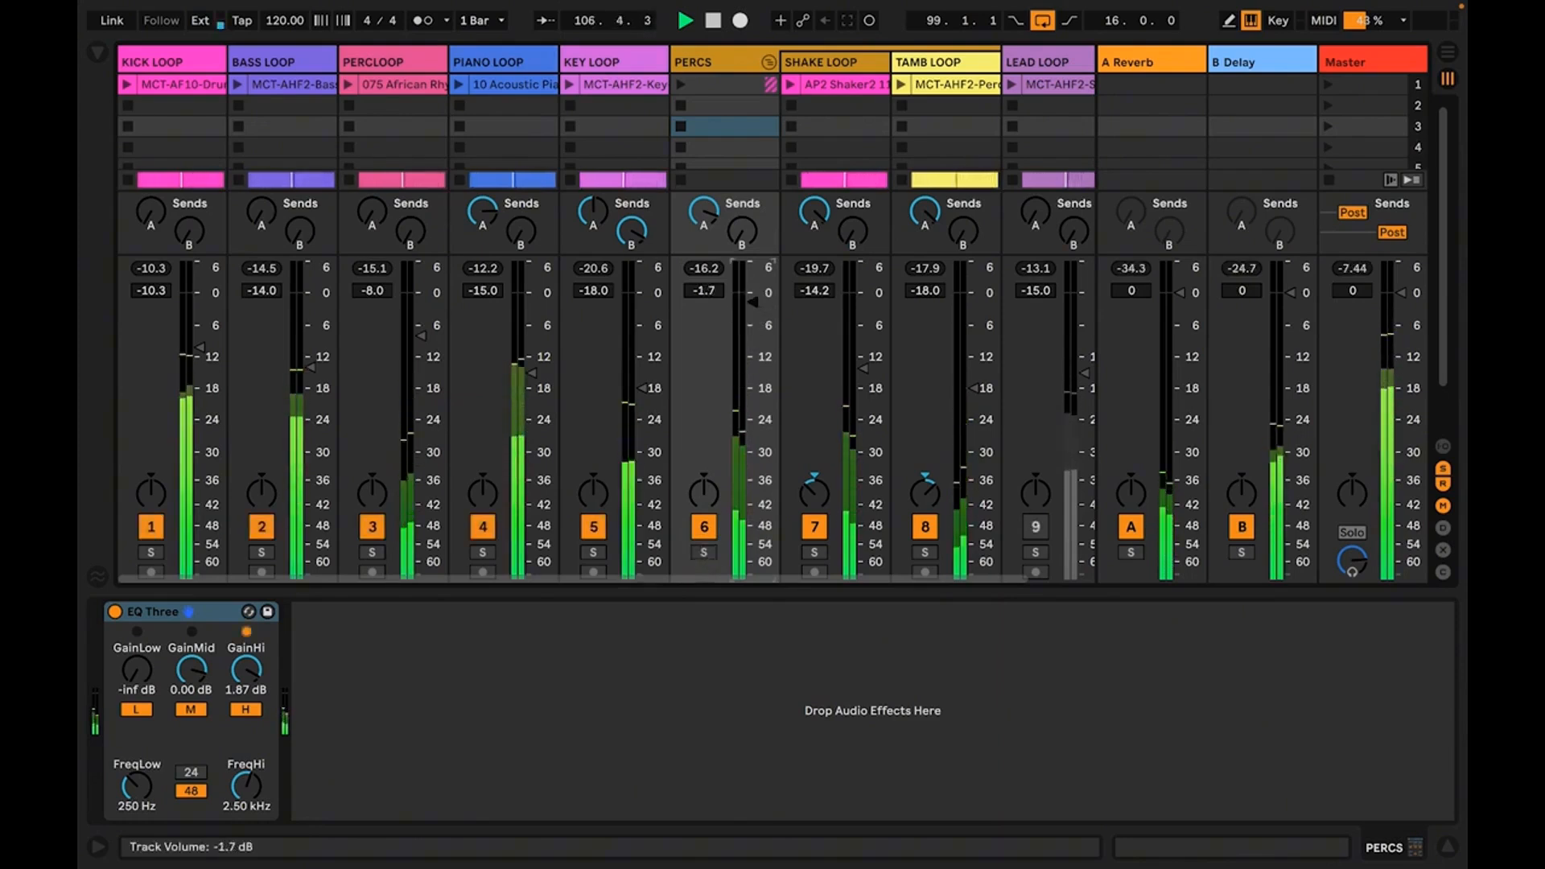
With playback stopped, raise GainHi in the PERCS group's EQ Three to 2.83 dB and play the mix again
{"action": "key", "text": "space"}
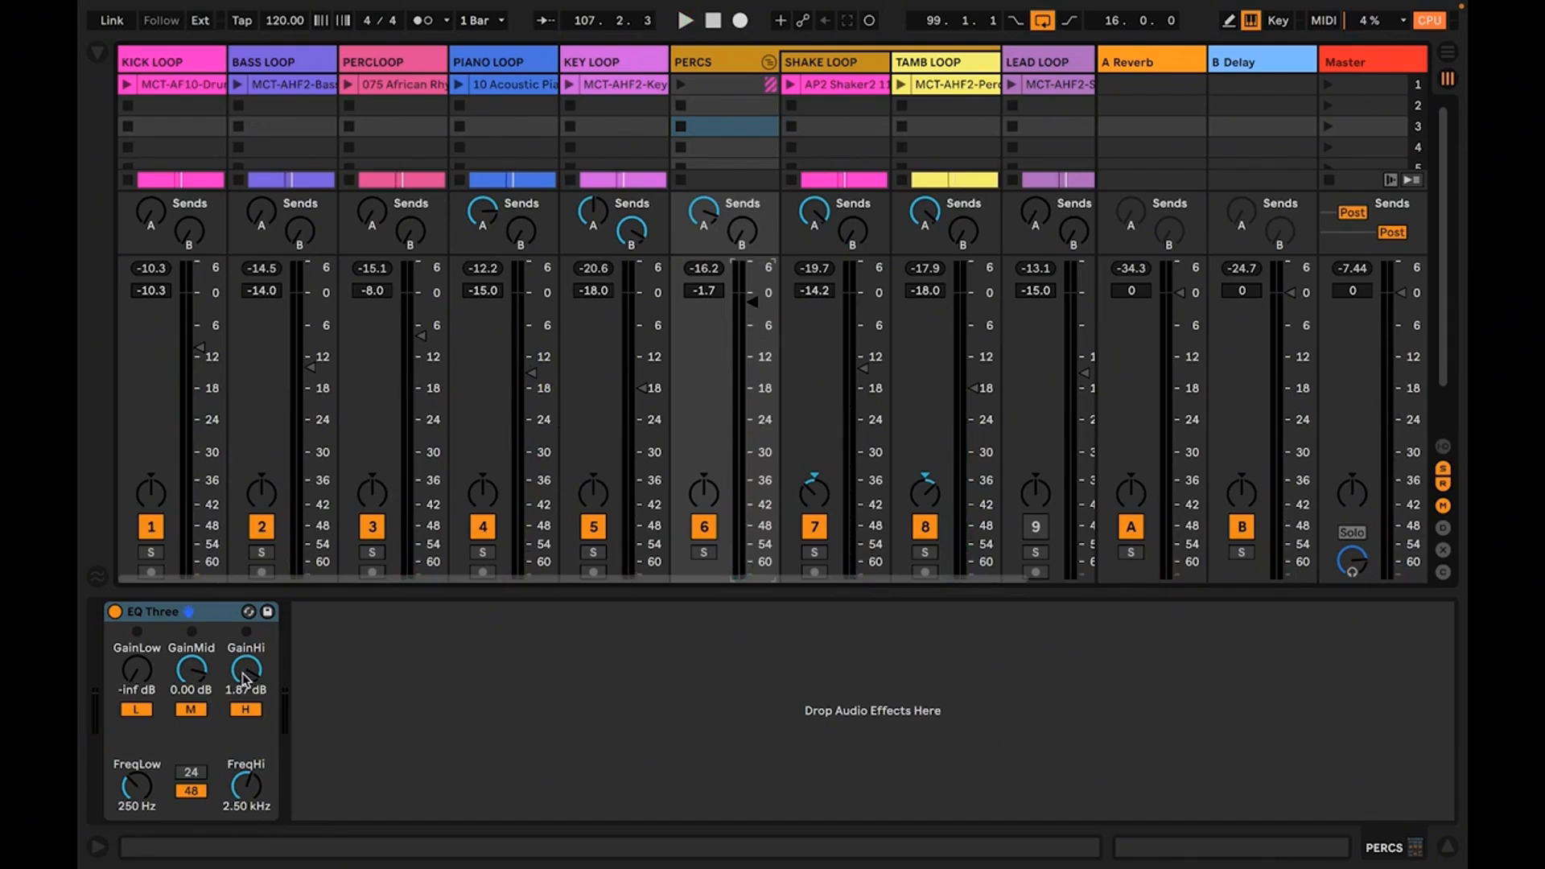
{"action": "left_click", "coordinate": [243, 678]}
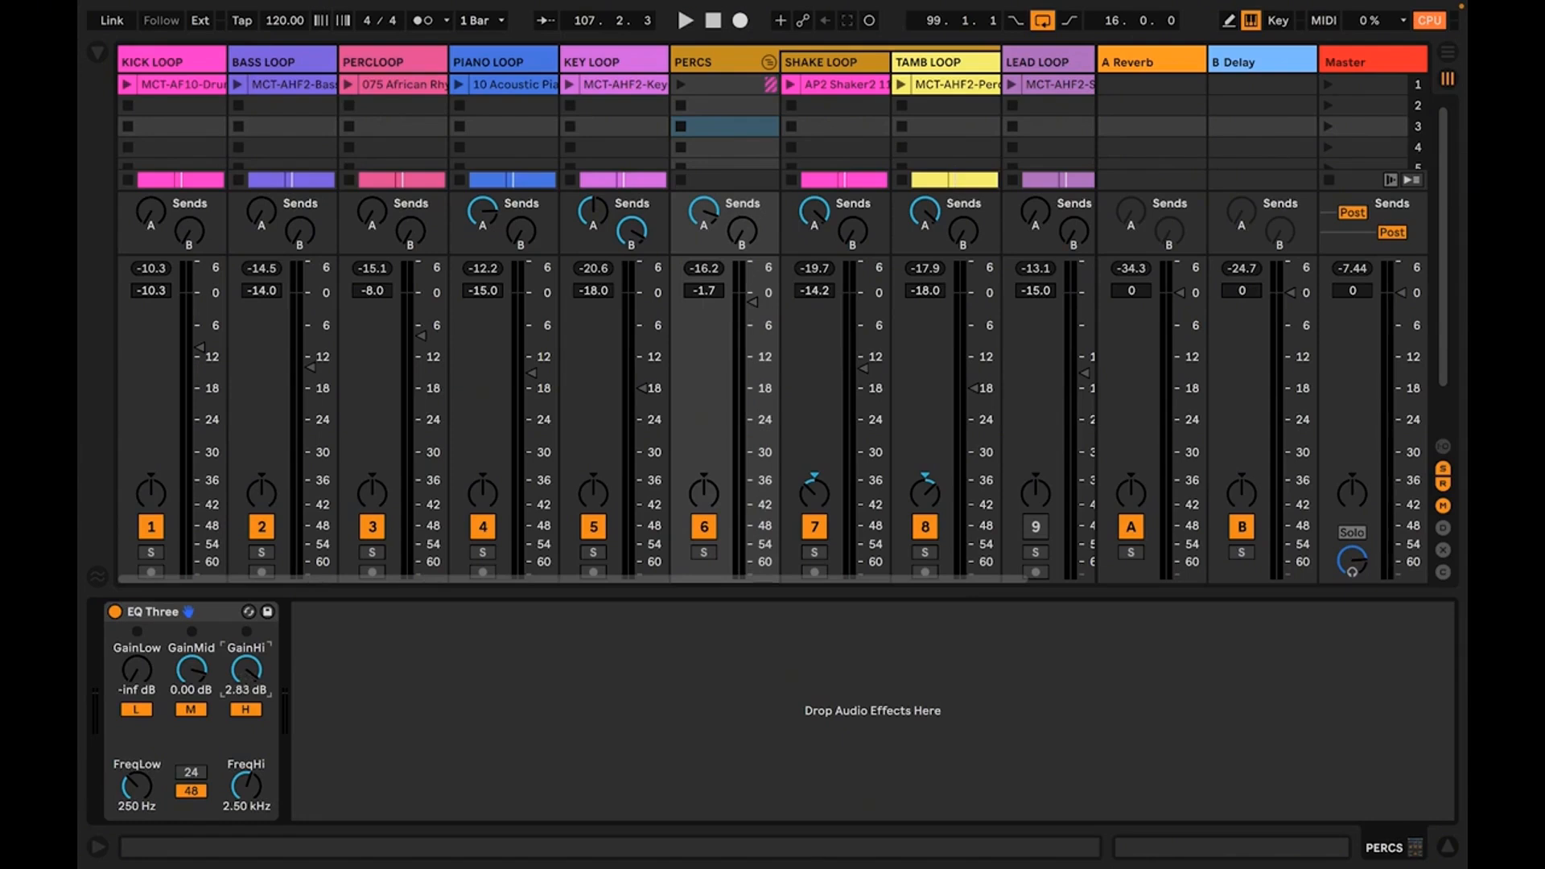
{"action": "key", "text": "space"}
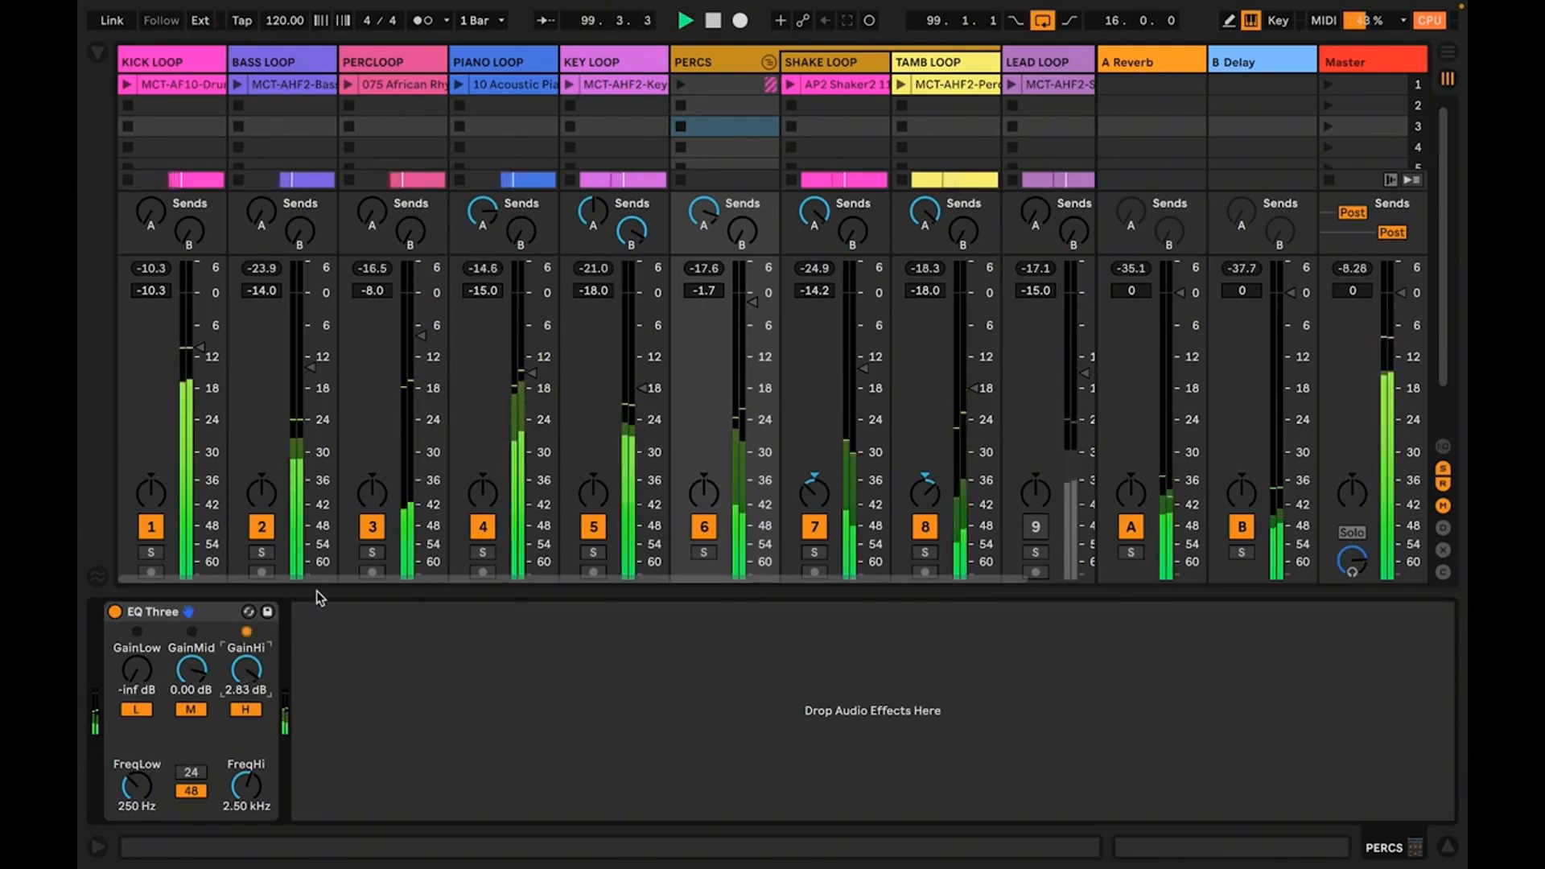
Try the PERCS group's volume at -2.0 dB, fold the group and set its volume to -1.5 dB
{"action": "left_click", "coordinate": [706, 293]}
{"action": "type", "text": "-2"}
{"action": "key", "text": "Return"}
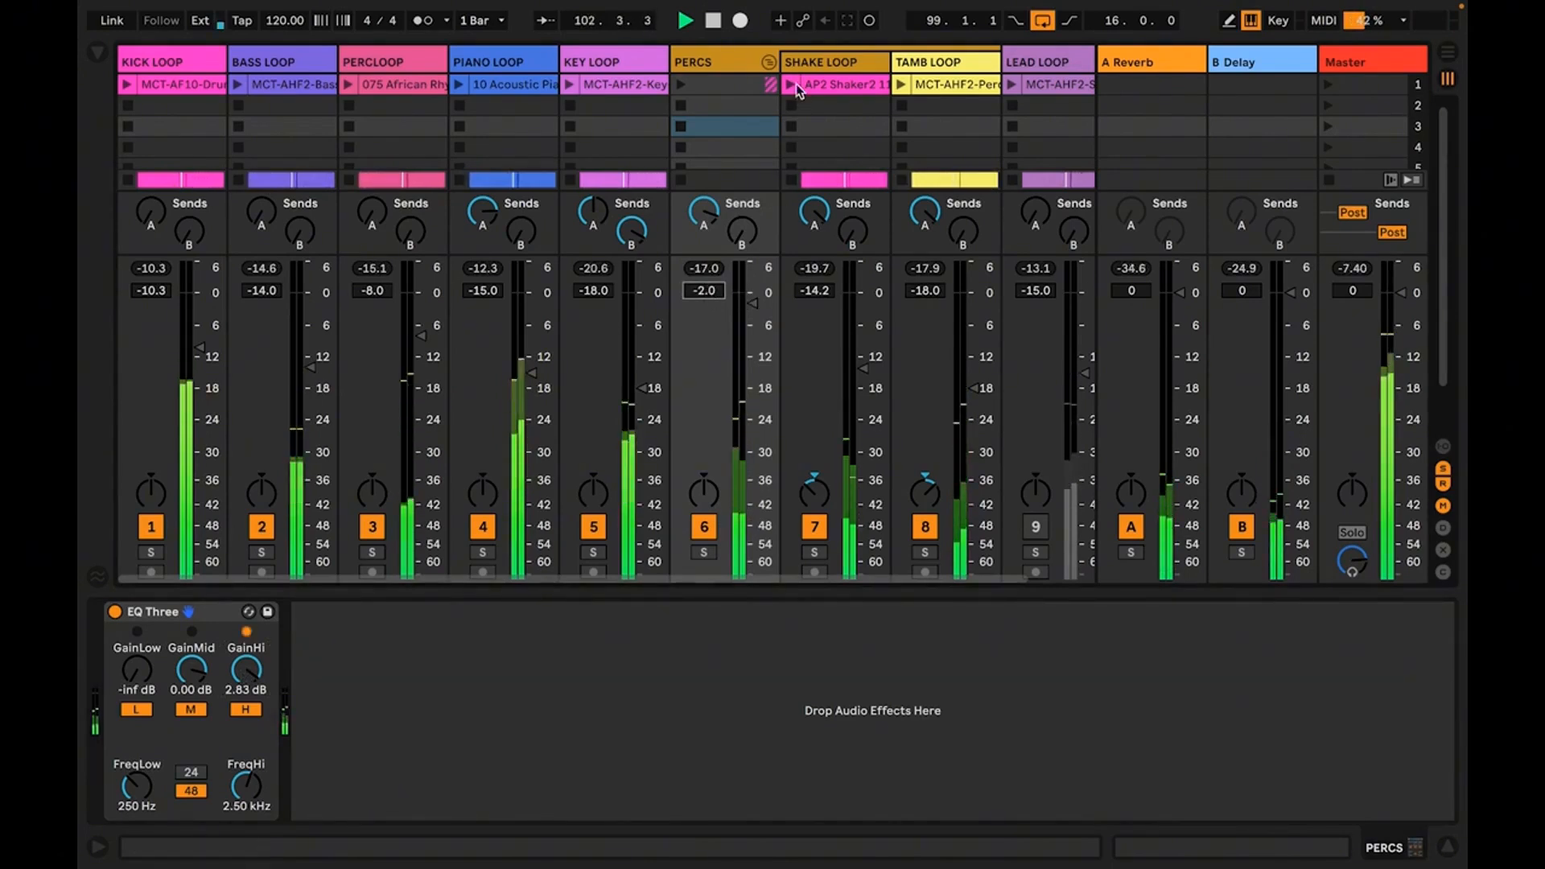
{"action": "left_click", "coordinate": [769, 62]}
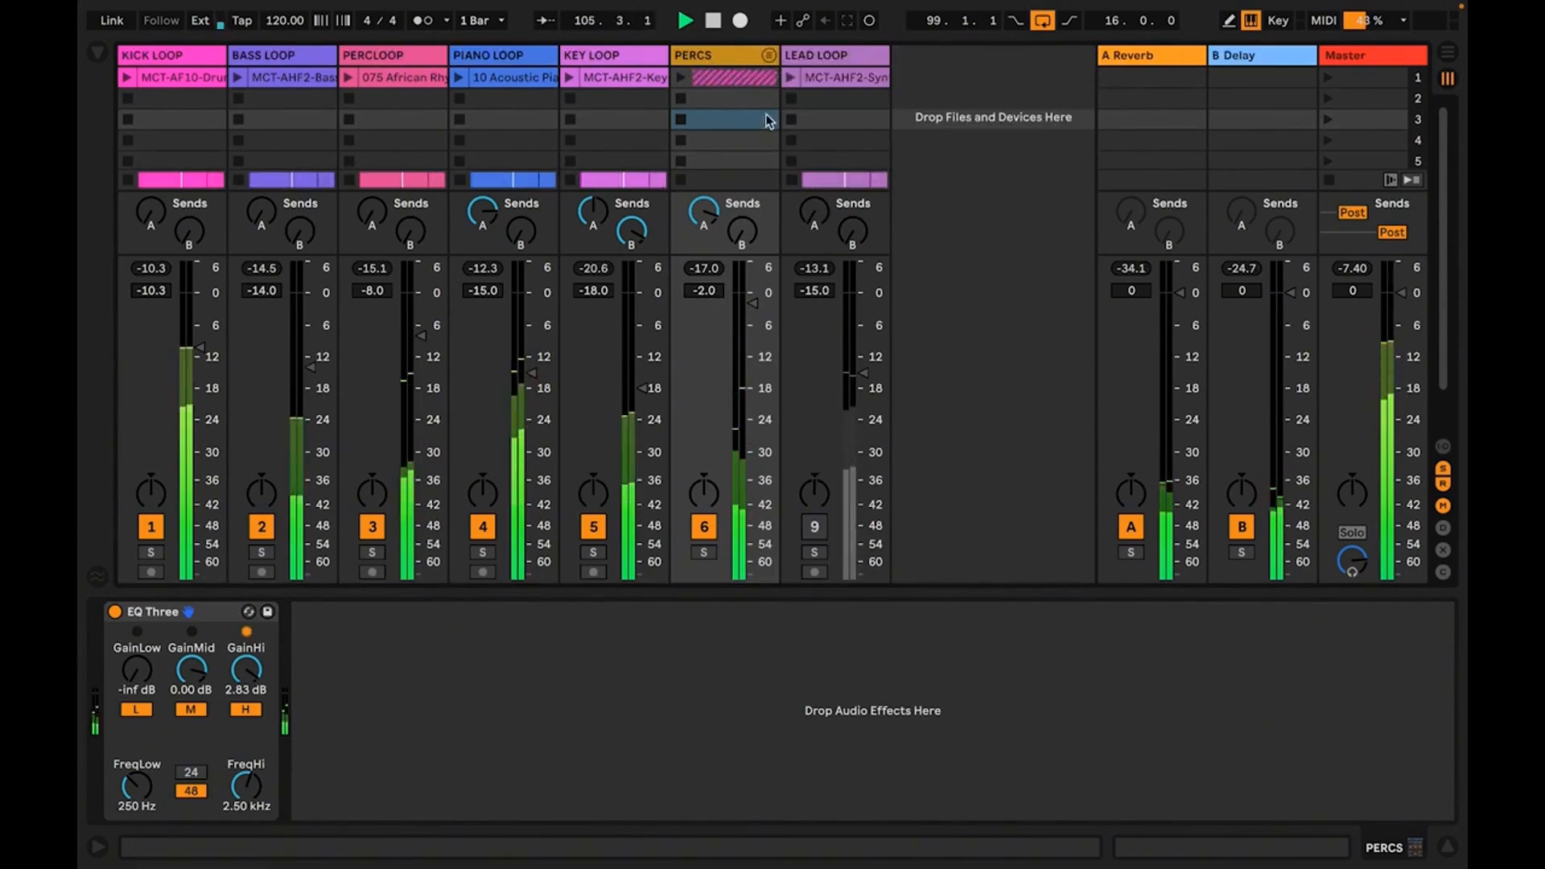
{"action": "left_click", "coordinate": [692, 293]}
{"action": "type", "text": "-1"}
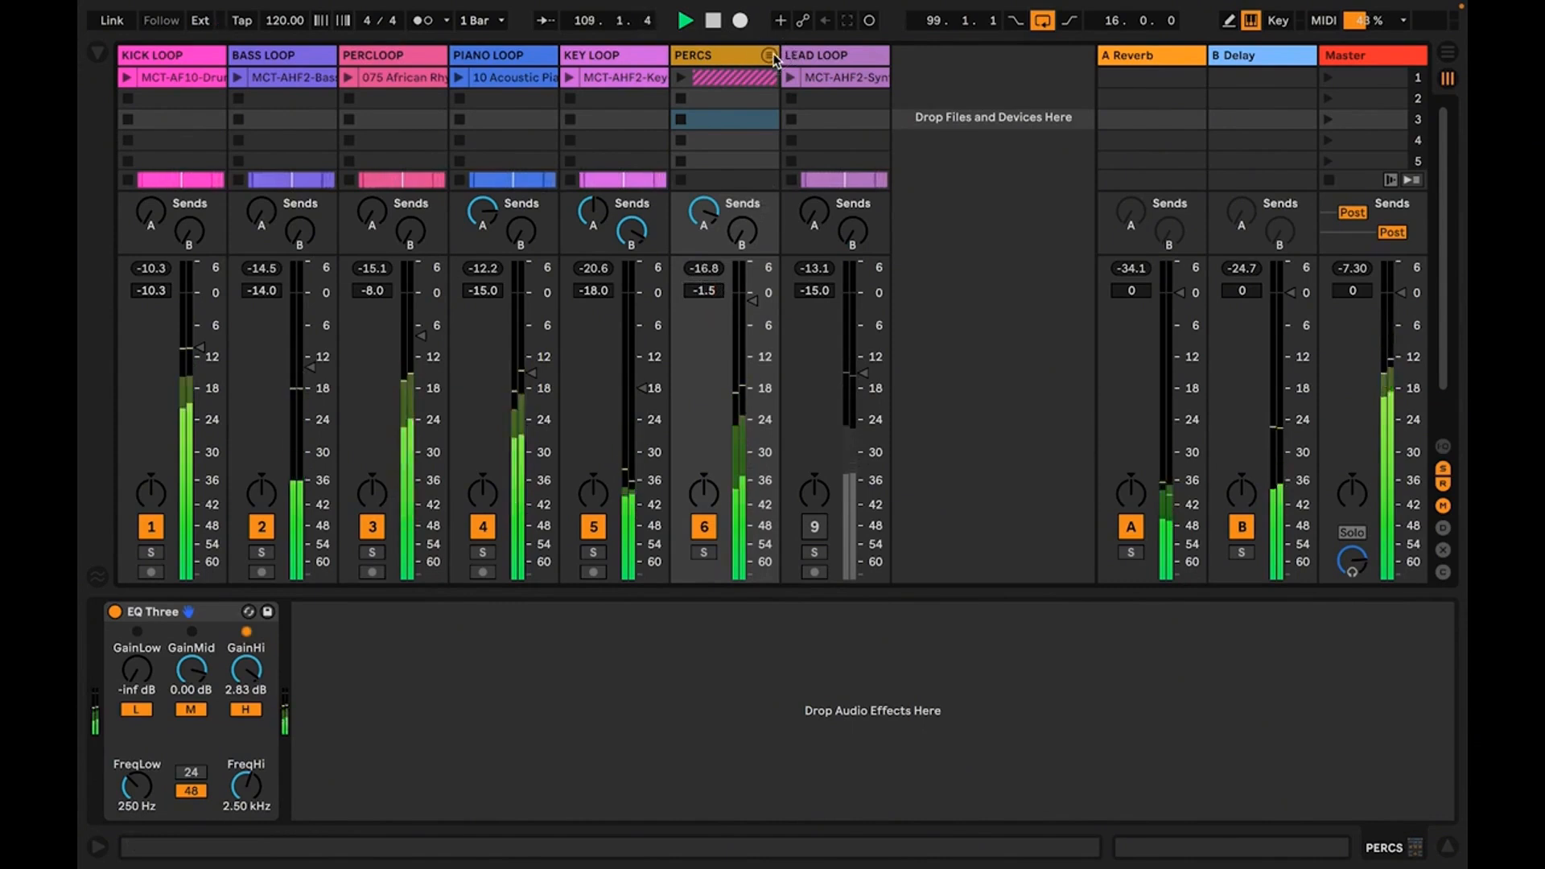
Unfold the PERCS group, lower only the TAMB LOOP track's volume to -20.0 dB, and fold the group again
{"action": "left_click", "coordinate": [768, 54]}
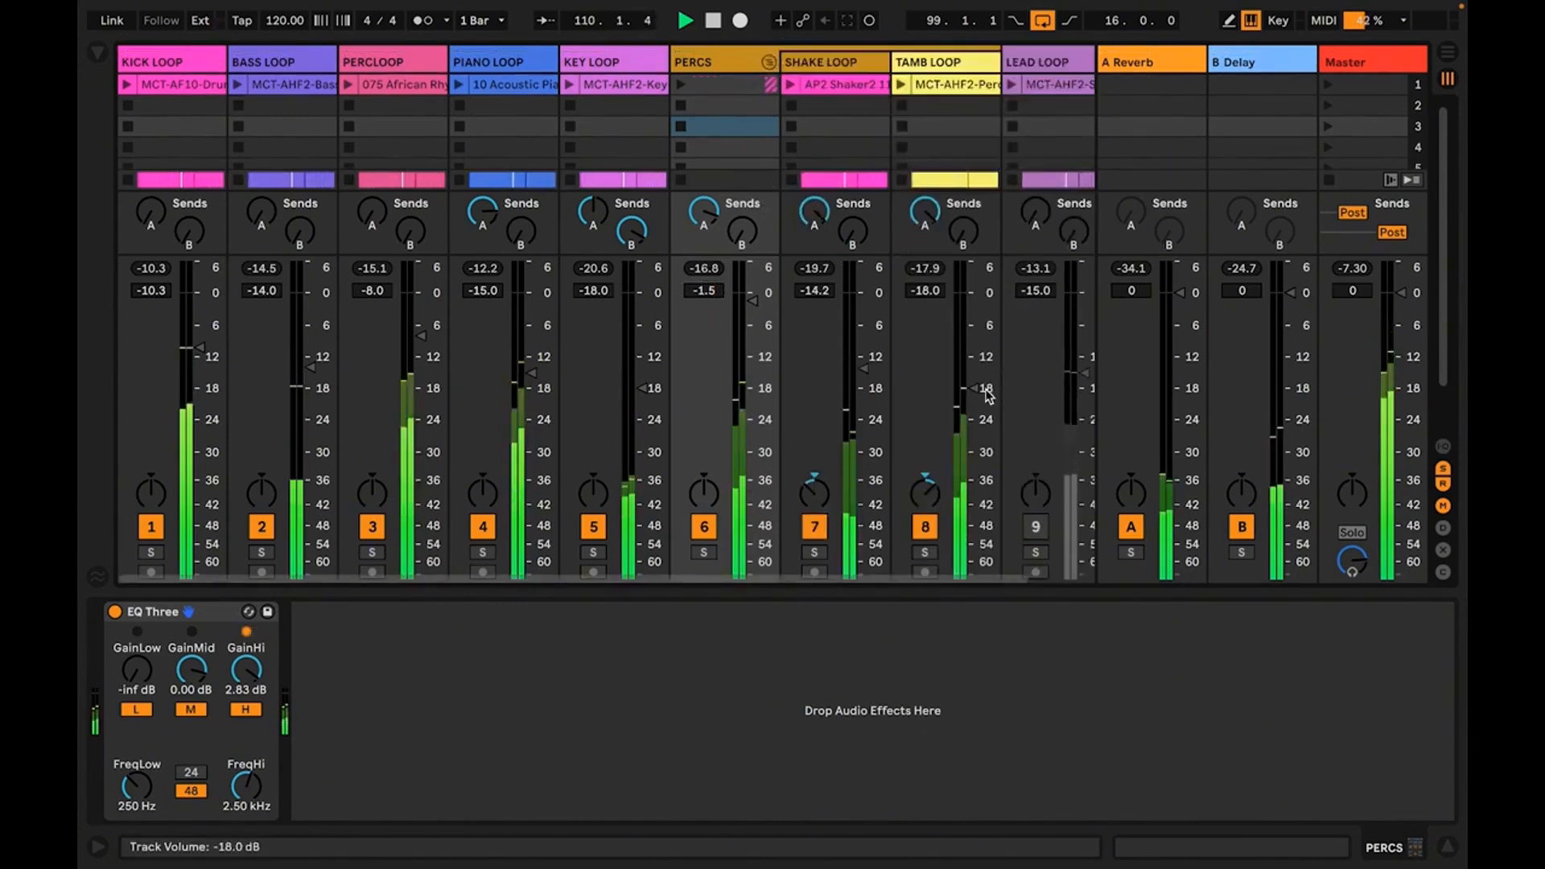
{"action": "left_click_drag", "start_coordinate": [982, 392], "coordinate": [982, 401]}
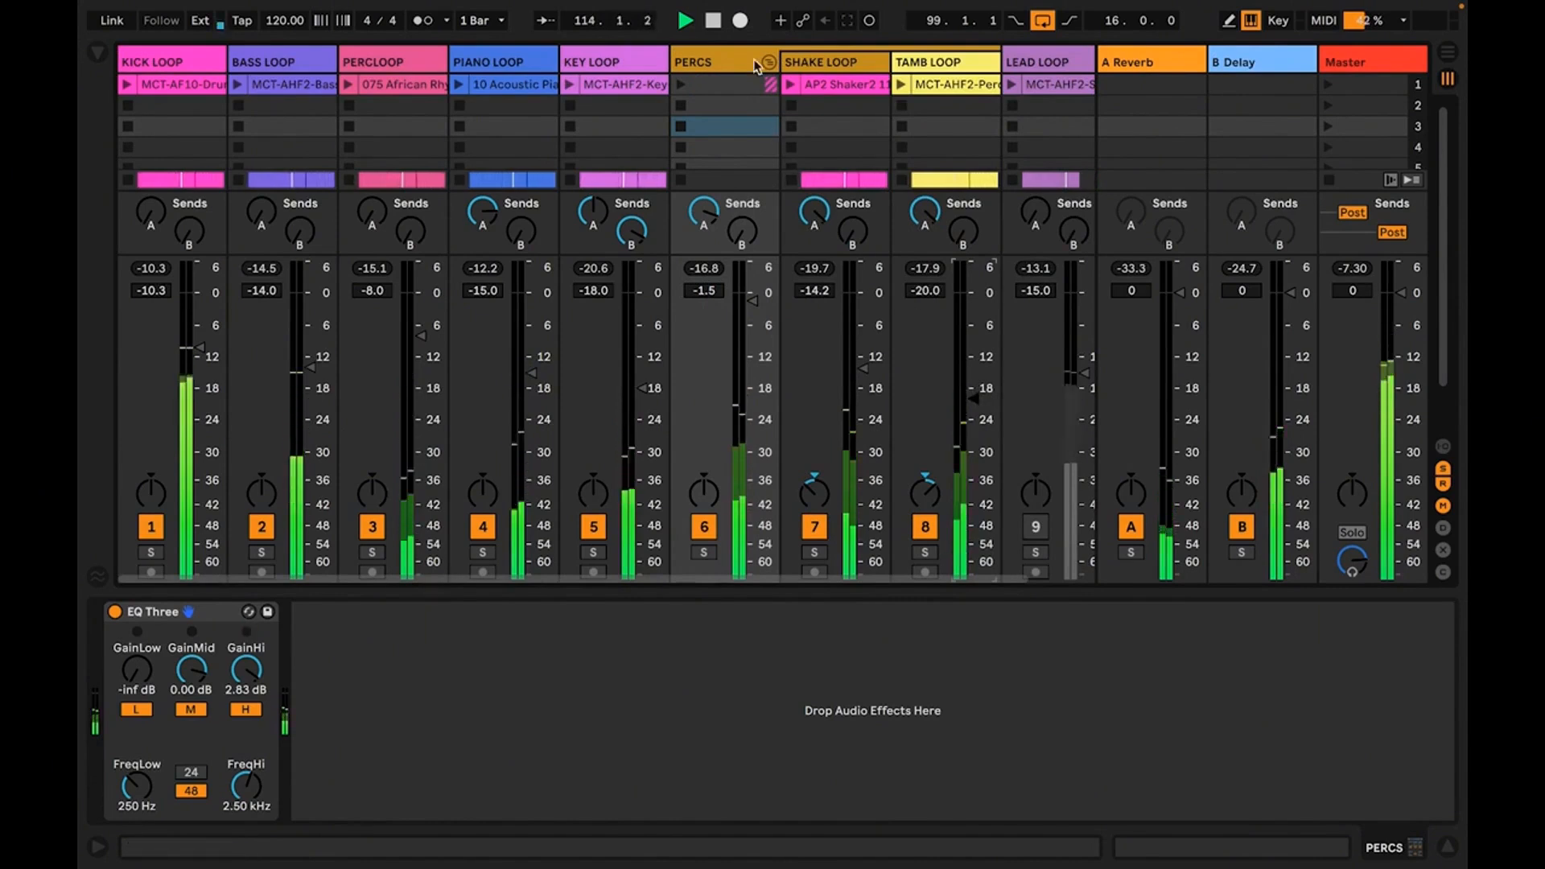
{"action": "left_click", "coordinate": [768, 63]}
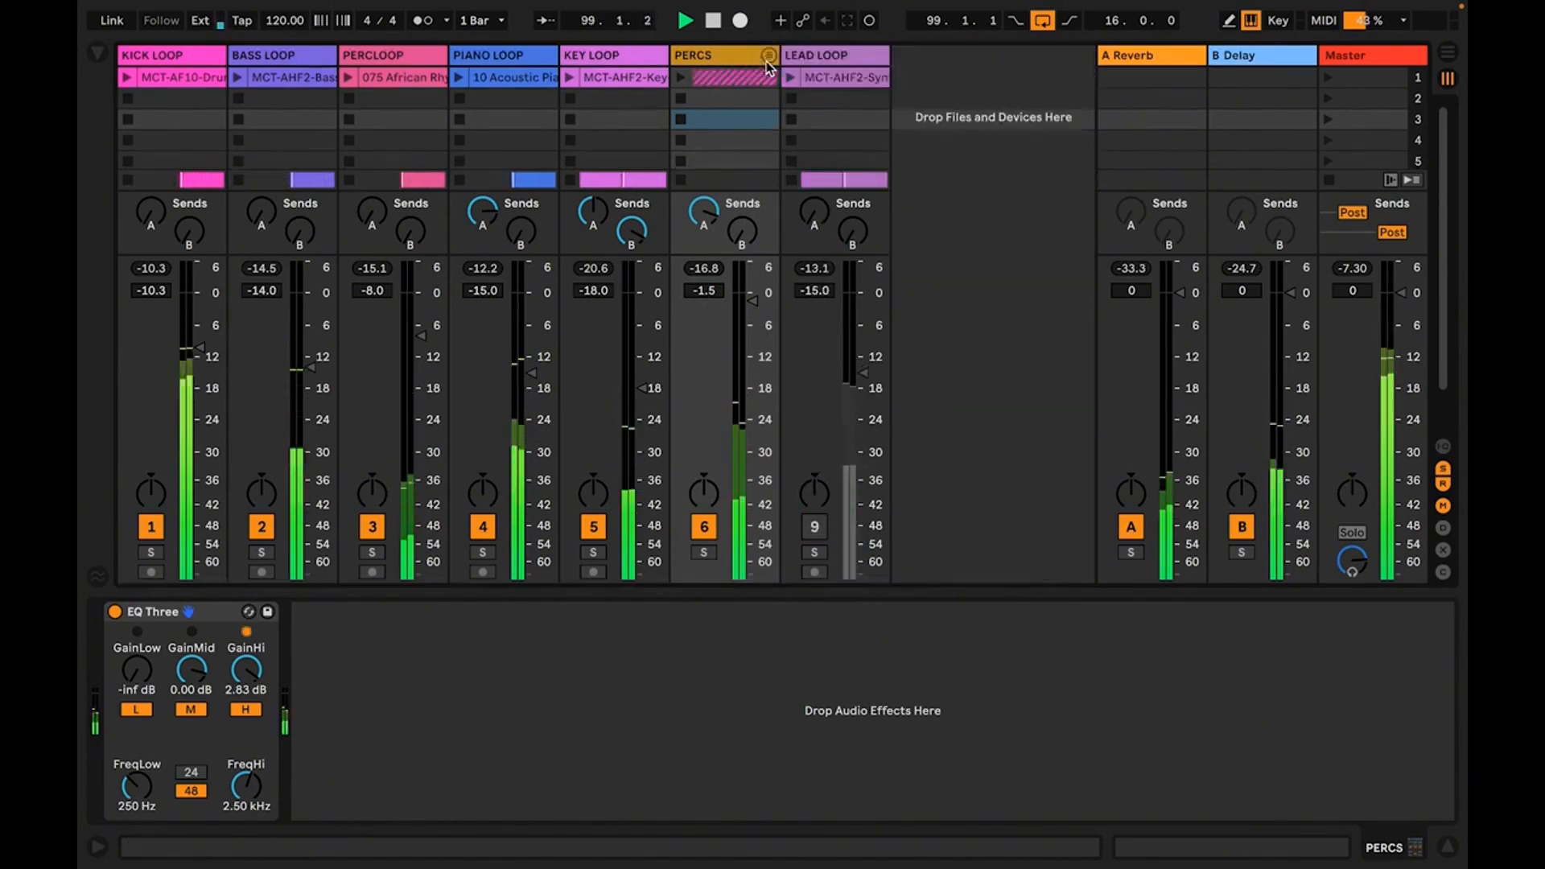
Unmute the LEAD LOOP track during playback and raise its volume to -6.0 dB
{"action": "left_click", "coordinate": [832, 55]}
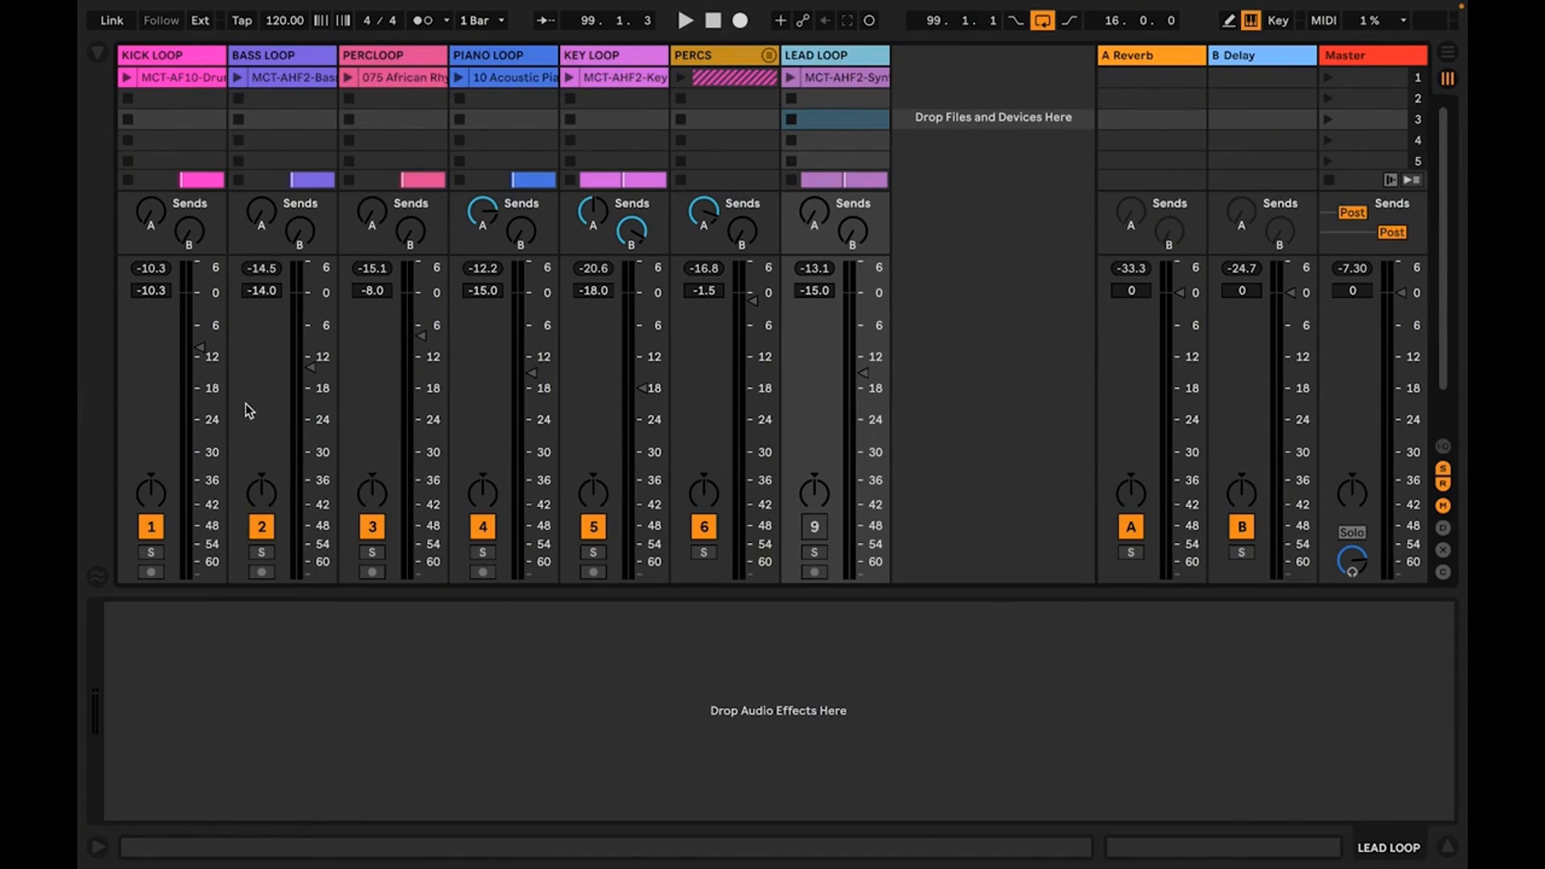
{"action": "key", "text": "space"}
{"action": "left_click", "coordinate": [814, 527]}
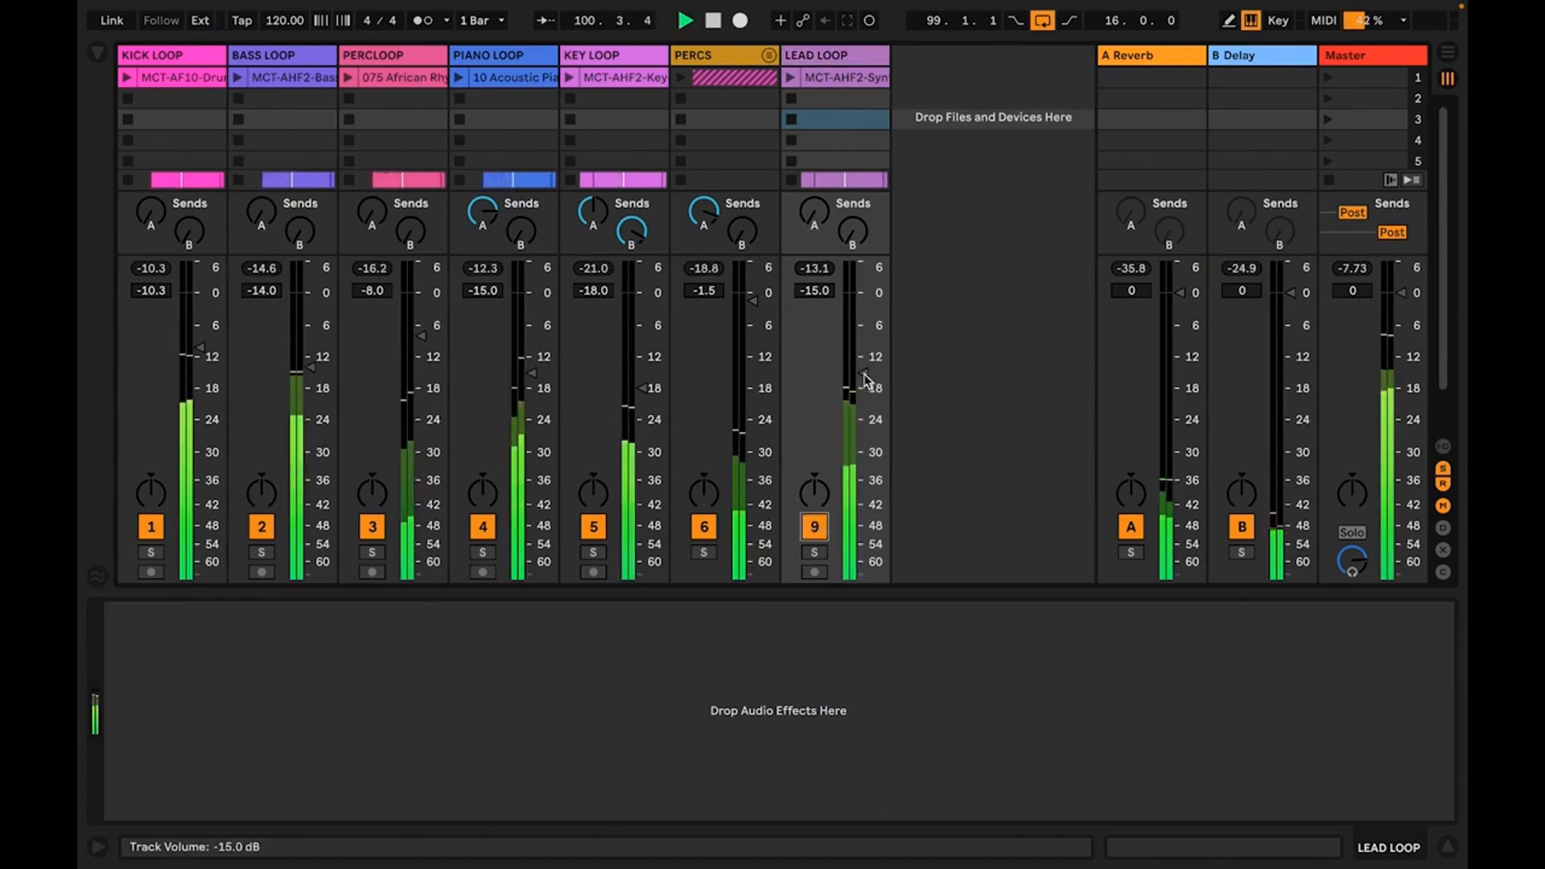
{"action": "left_click_drag", "start_coordinate": [866, 378], "coordinate": [867, 333]}
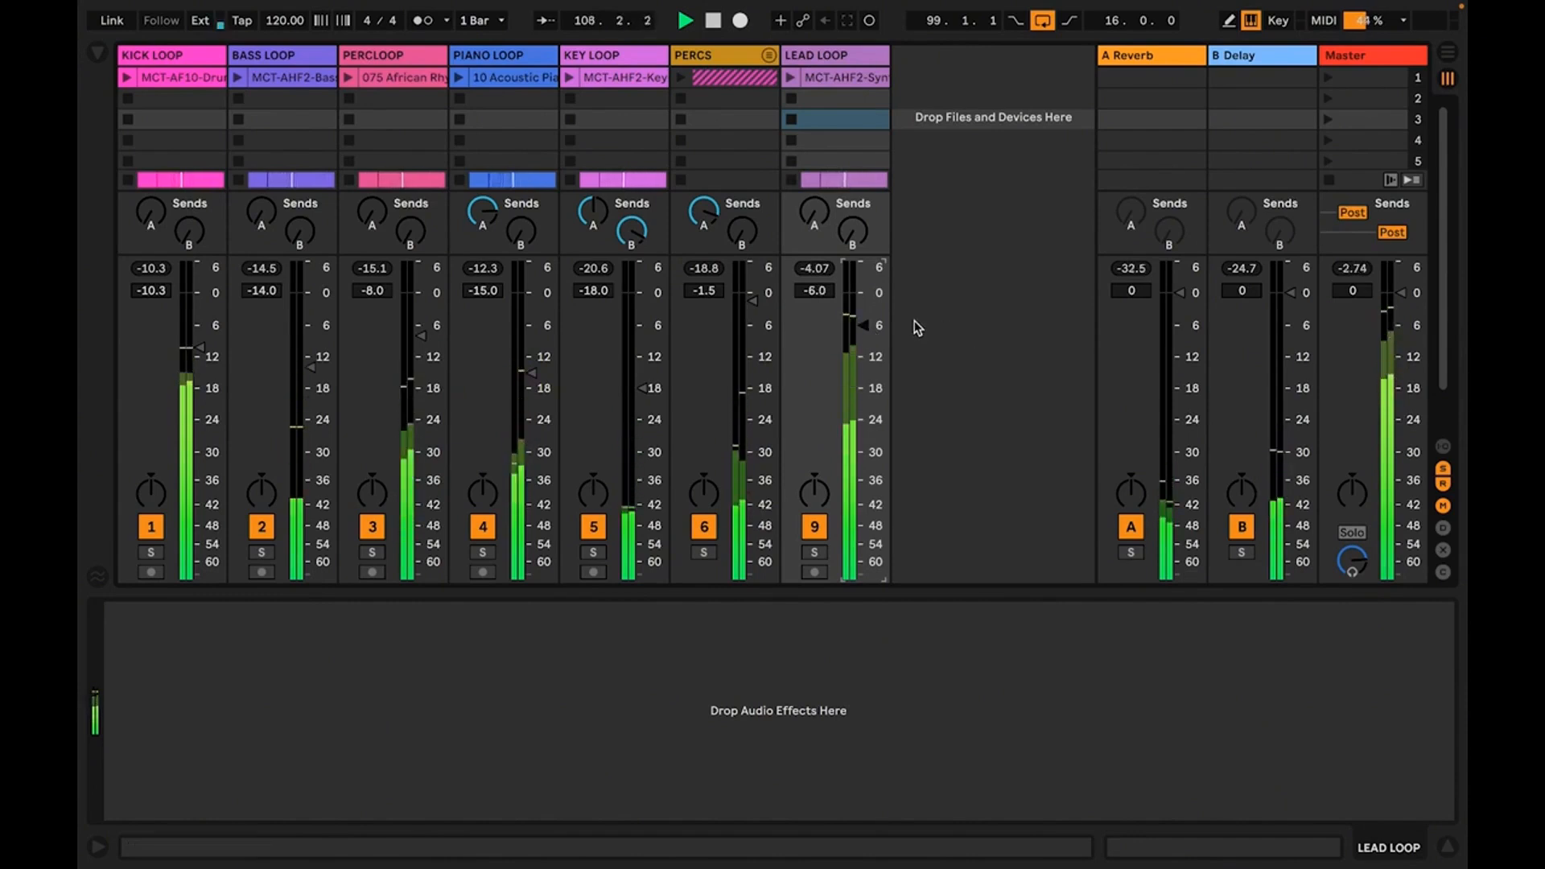
Reset the Master track's peak level and play the mix briefly to check its new peak
{"action": "left_click", "coordinate": [1353, 269]}
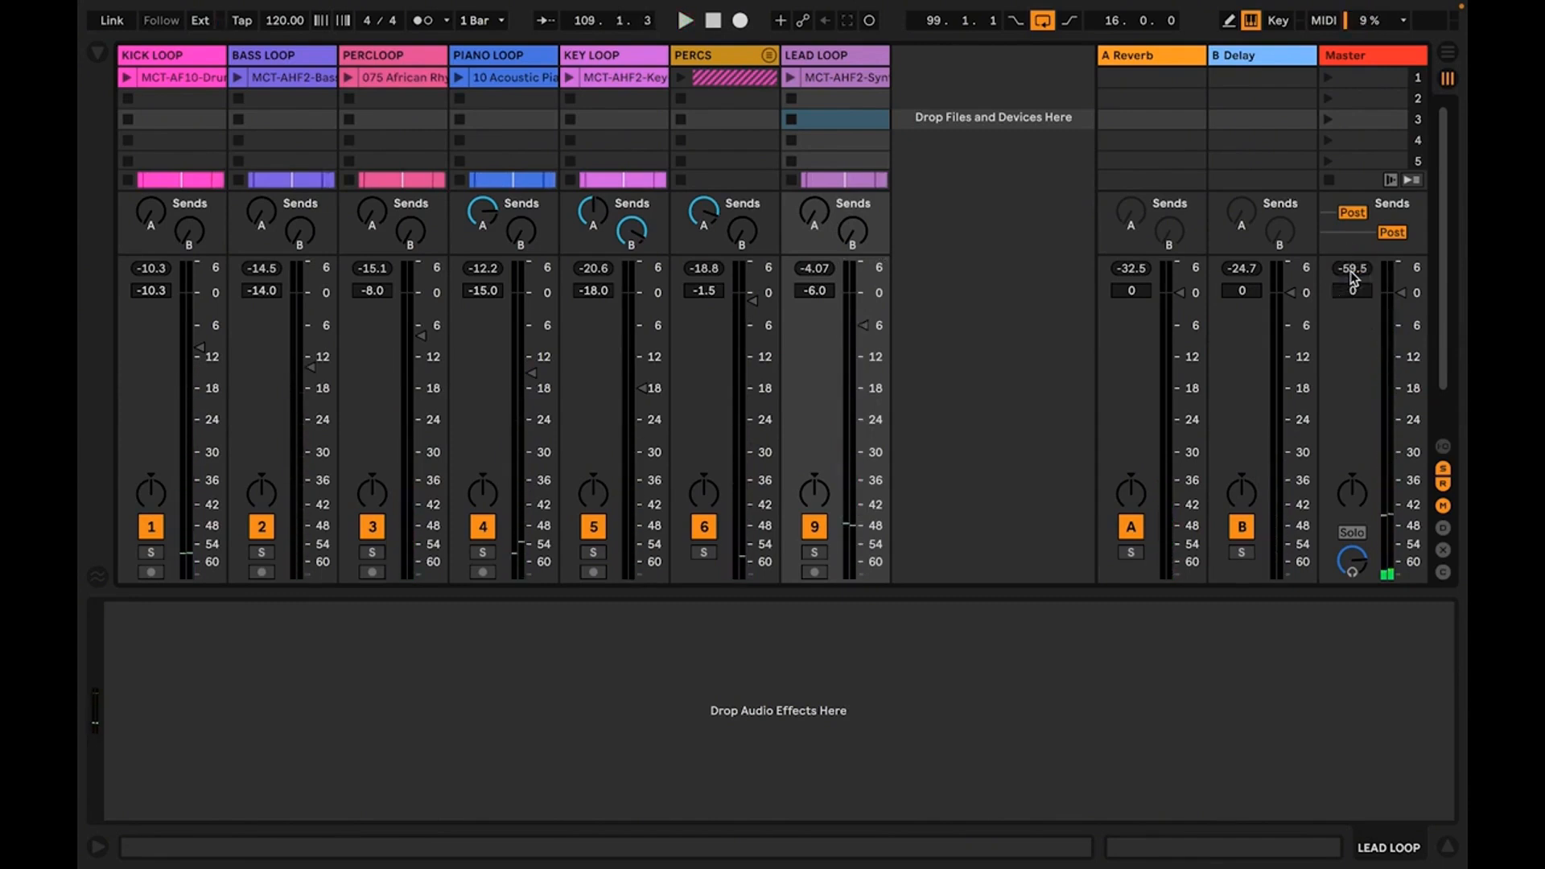
{"action": "key", "text": "space"}
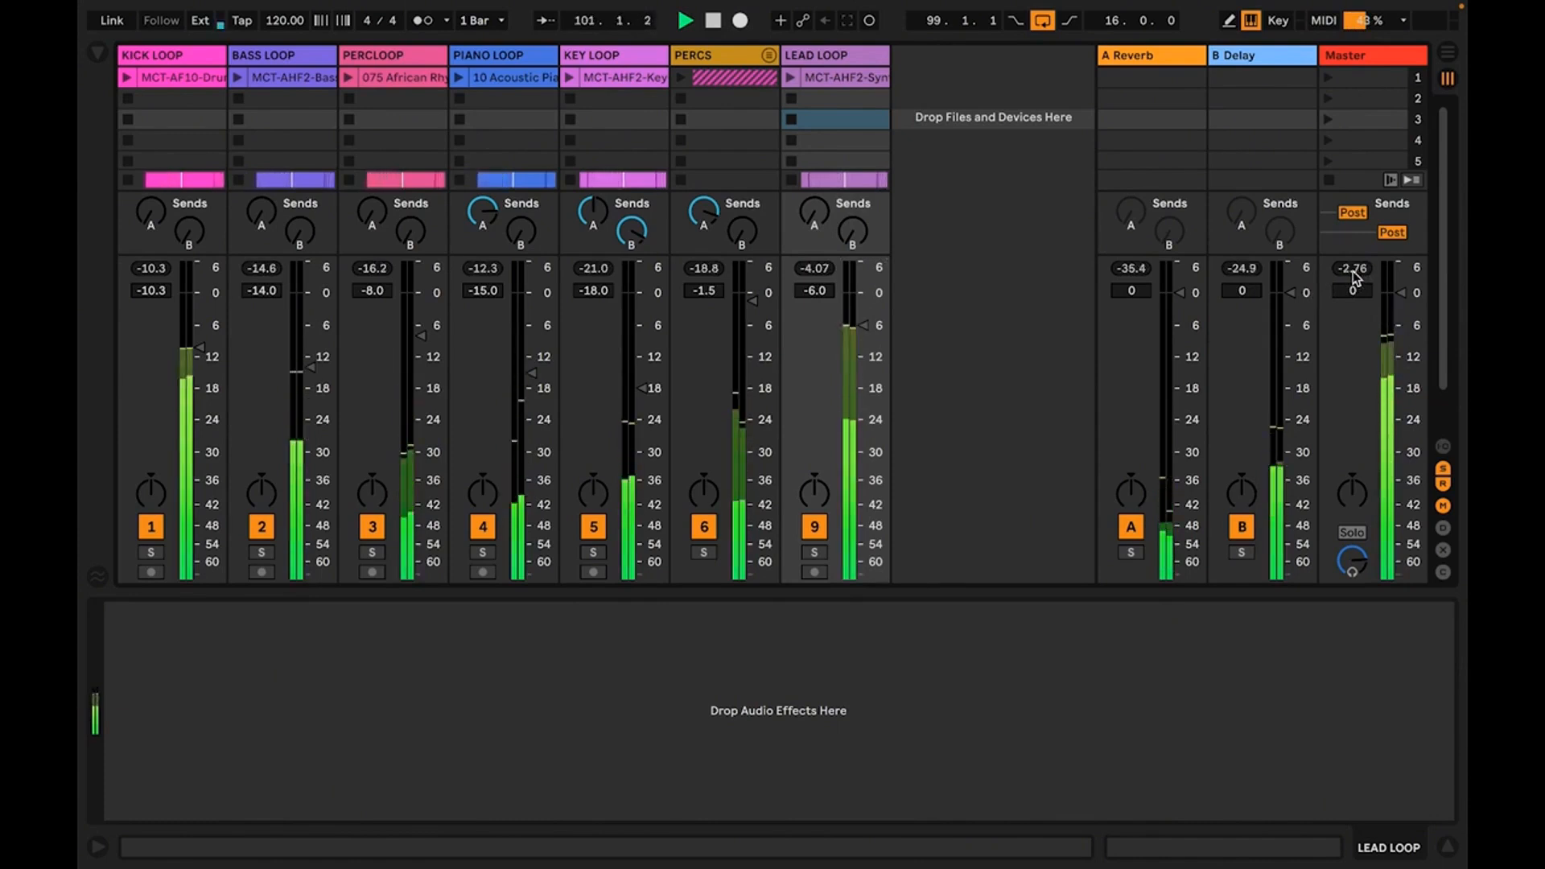
{"action": "key", "text": "space"}
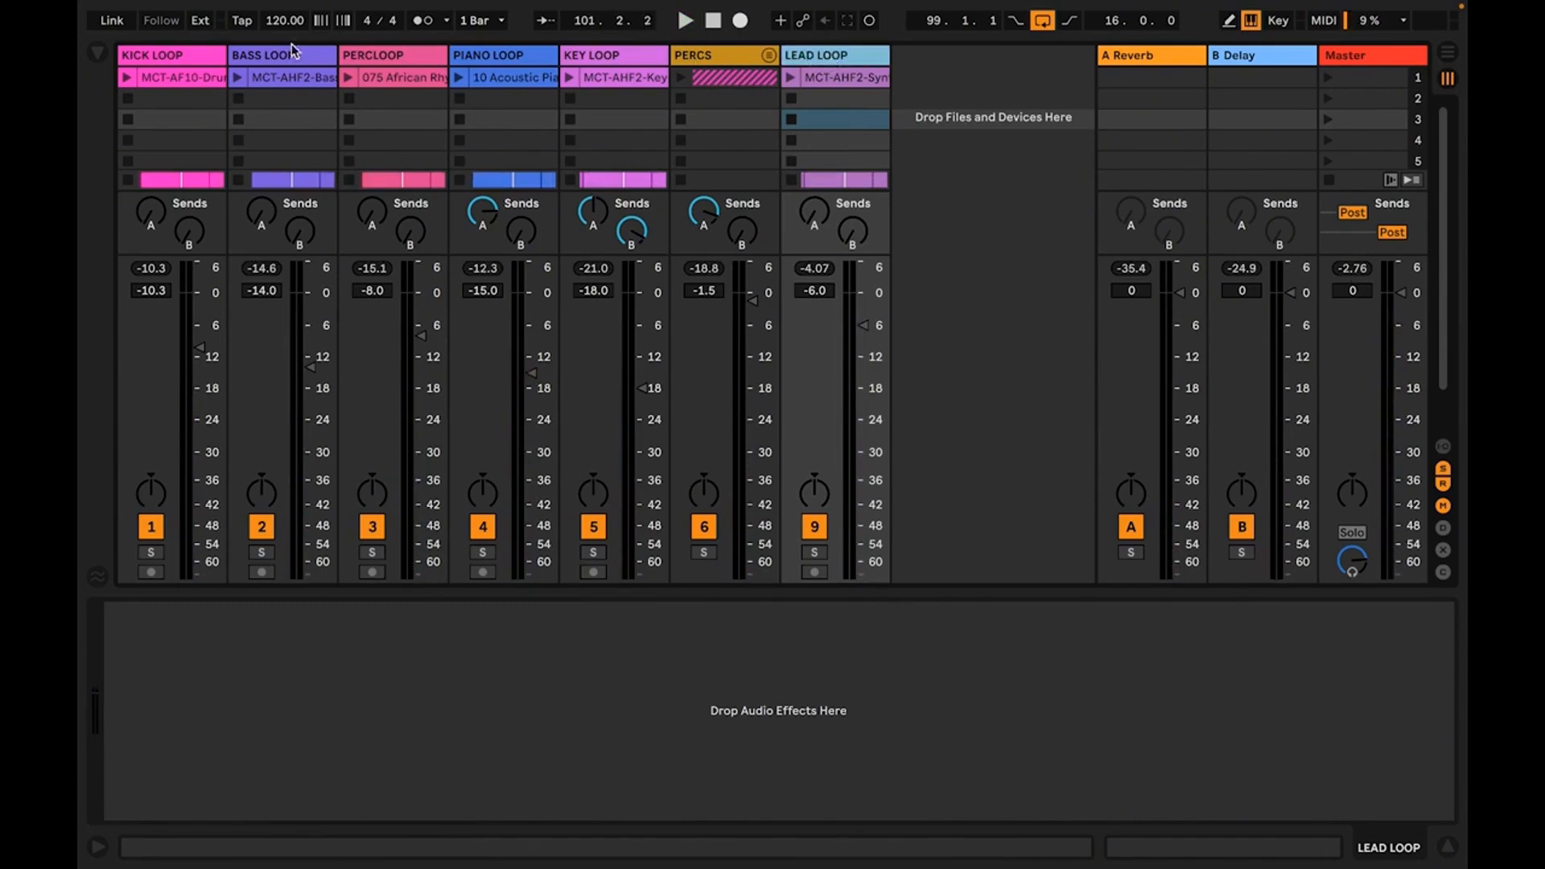
Select all tracks from LEAD LOOP to KICK LOOP, lower their volumes together until KICK LOOP is at -12.0 dB, and save the set
{"action": "left_click", "coordinate": [173, 56], "text": "shift"}
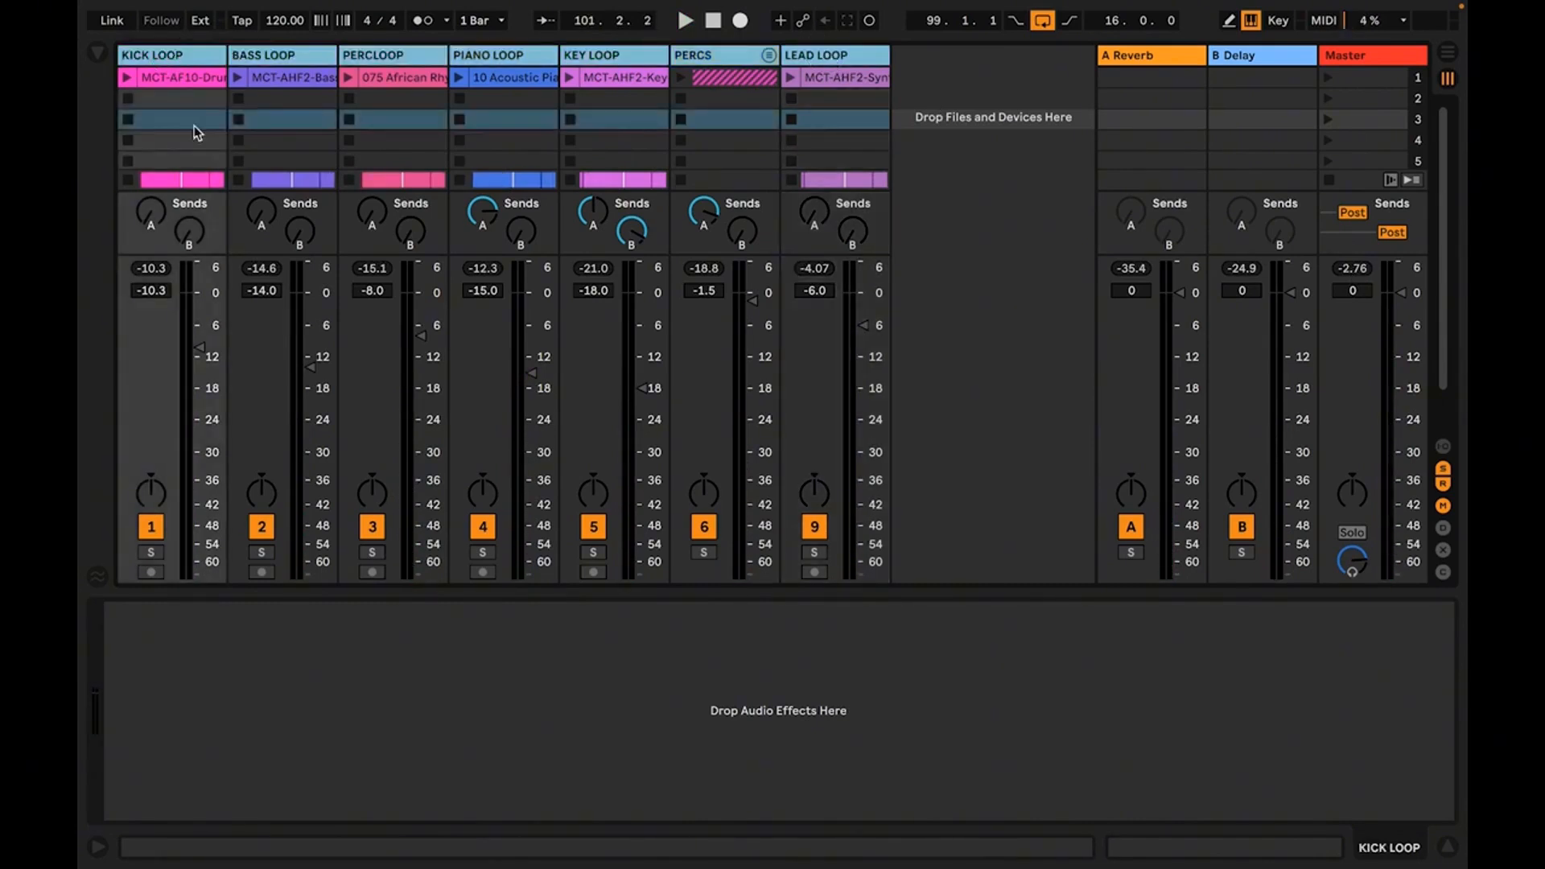
{"action": "left_click_drag", "start_coordinate": [194, 338], "coordinate": [200, 355]}
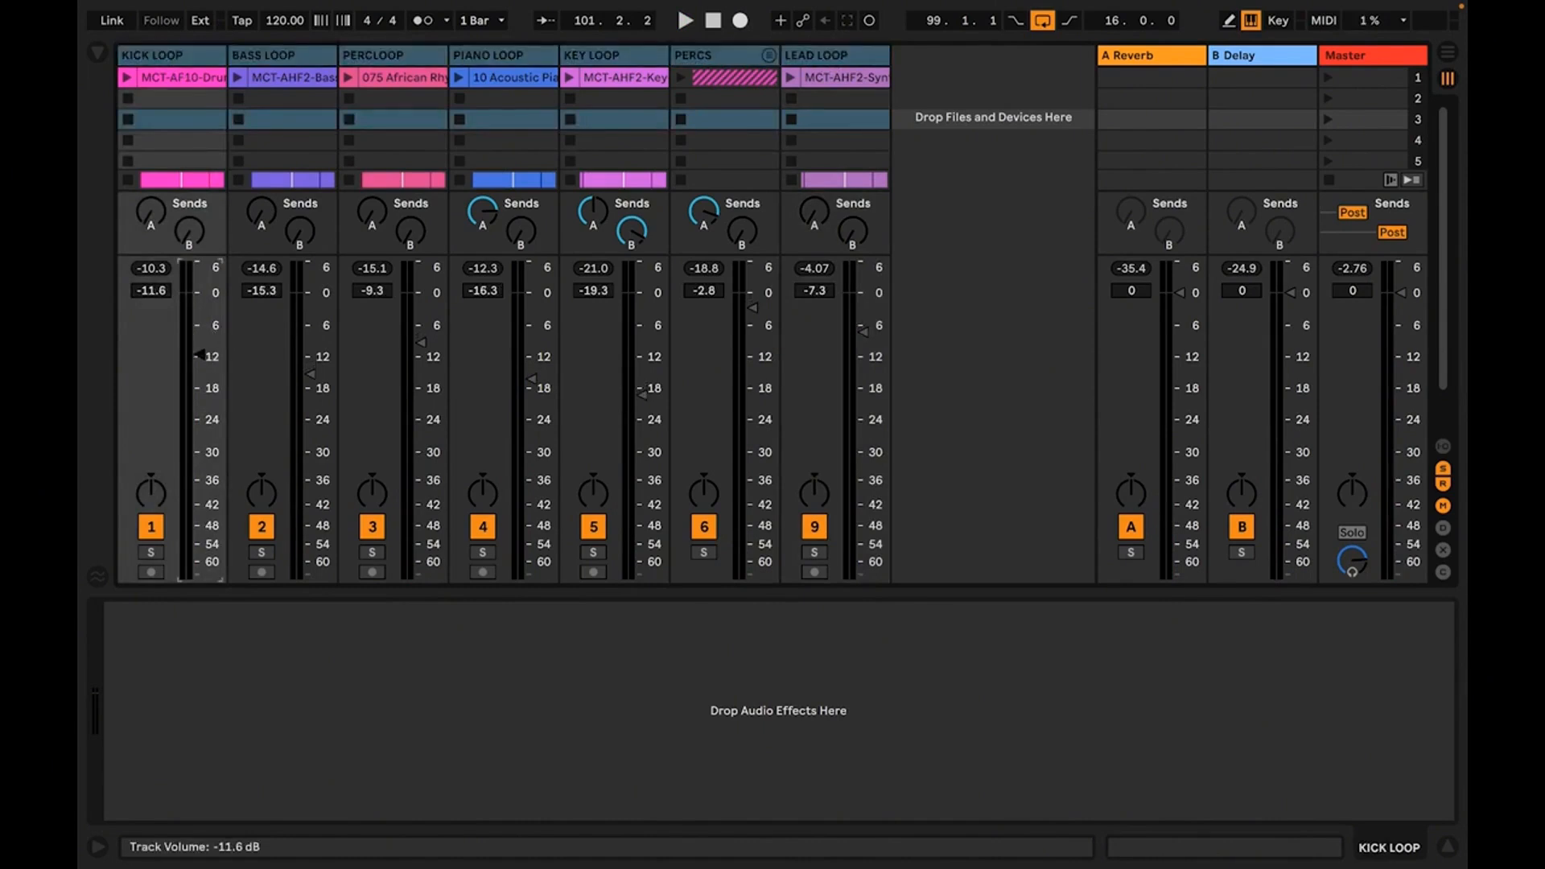
{"action": "left_click_drag", "start_coordinate": [200, 355], "coordinate": [199, 356]}
{"action": "left_click_drag", "start_coordinate": [200, 357], "coordinate": [199, 358]}
{"action": "key", "text": "space"}
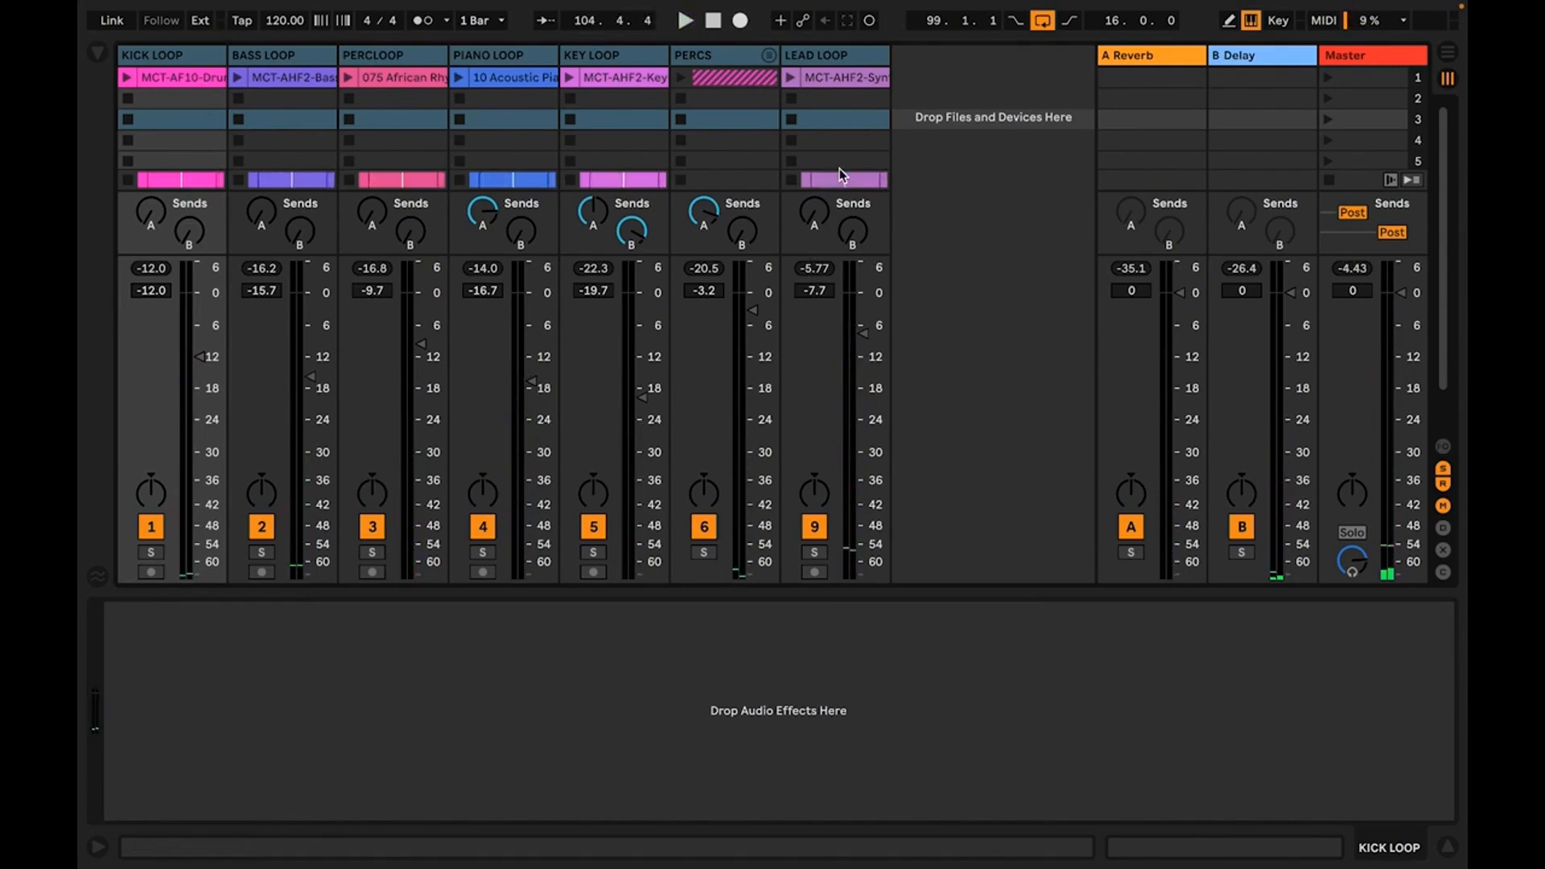
{"action": "key", "text": "ctrl+s"}
Hide the device view beneath the mixer and show the browser with the audio effects list
{"action": "scroll", "coordinate": [957, 167], "scroll_direction": "down", "scroll_amount": 1}
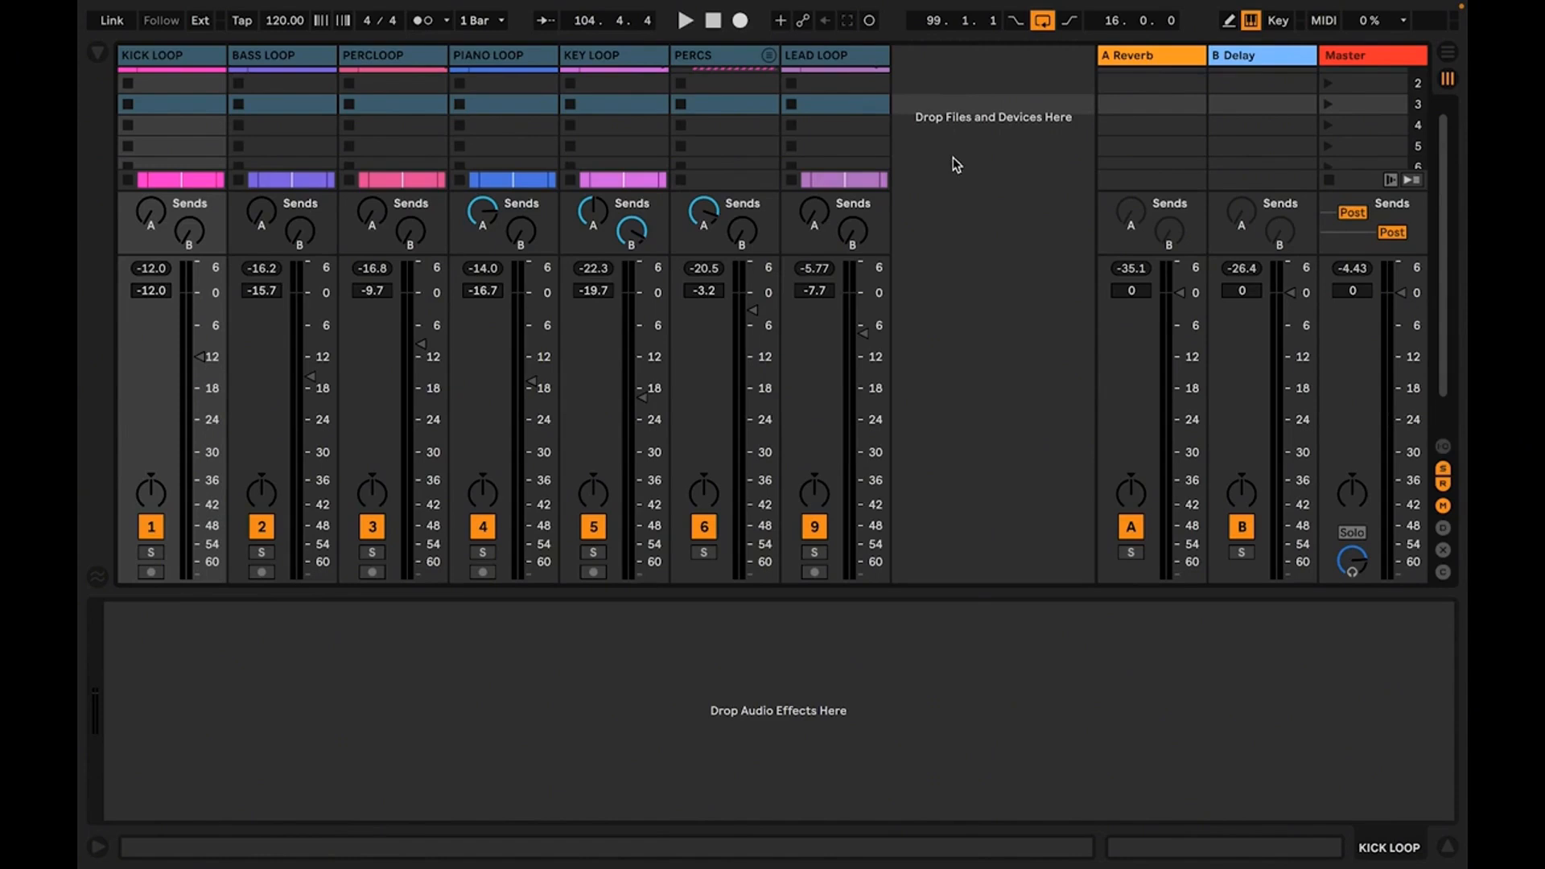
{"action": "scroll", "coordinate": [950, 157], "scroll_direction": "up", "scroll_amount": 1}
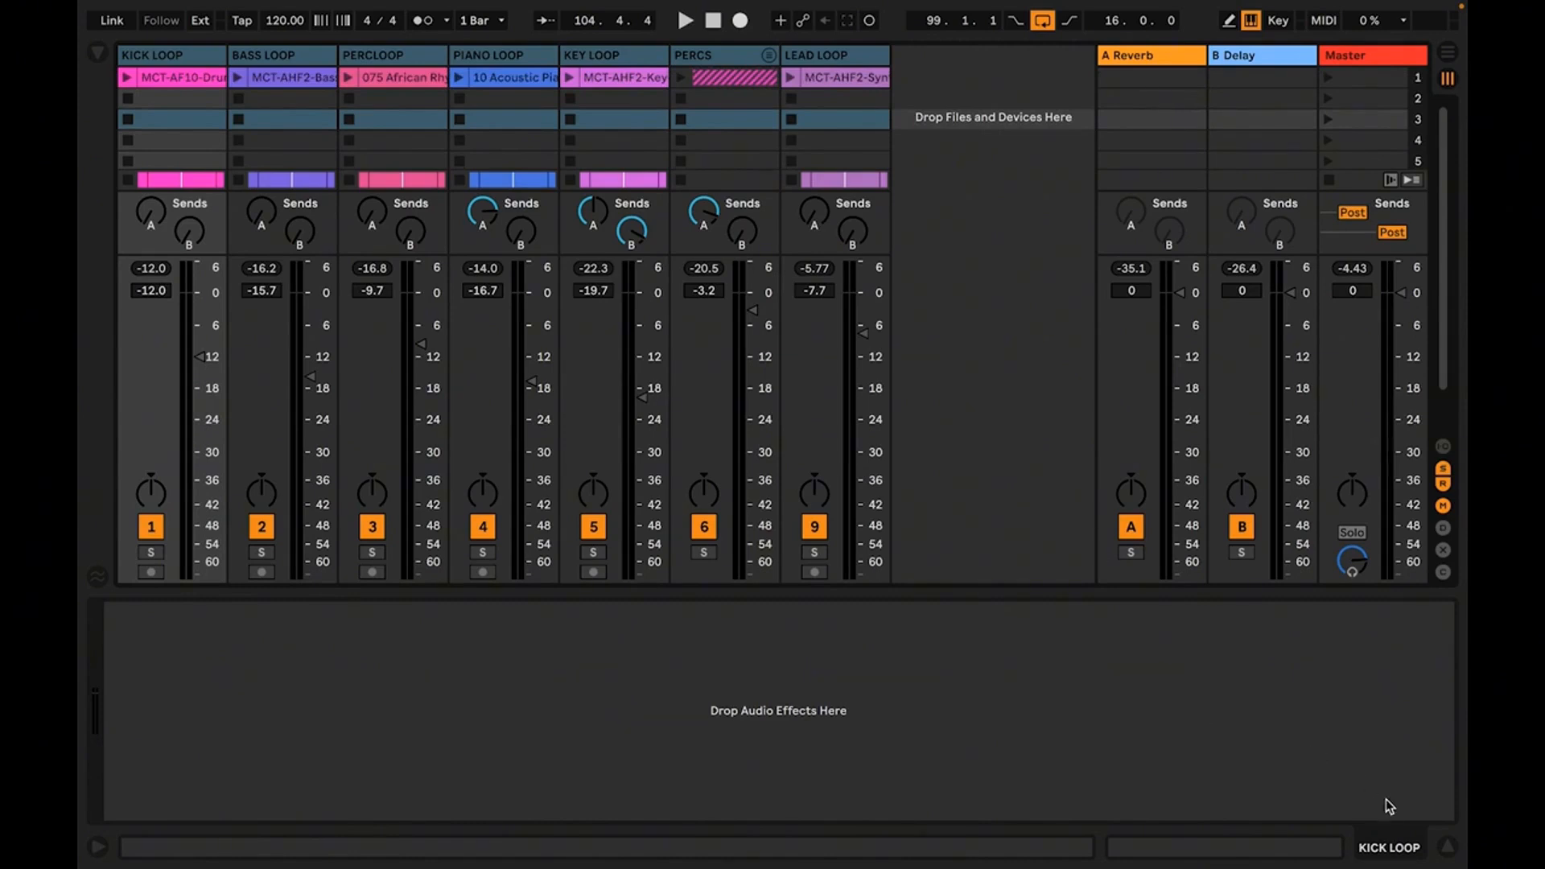
{"action": "left_click", "coordinate": [1449, 849]}
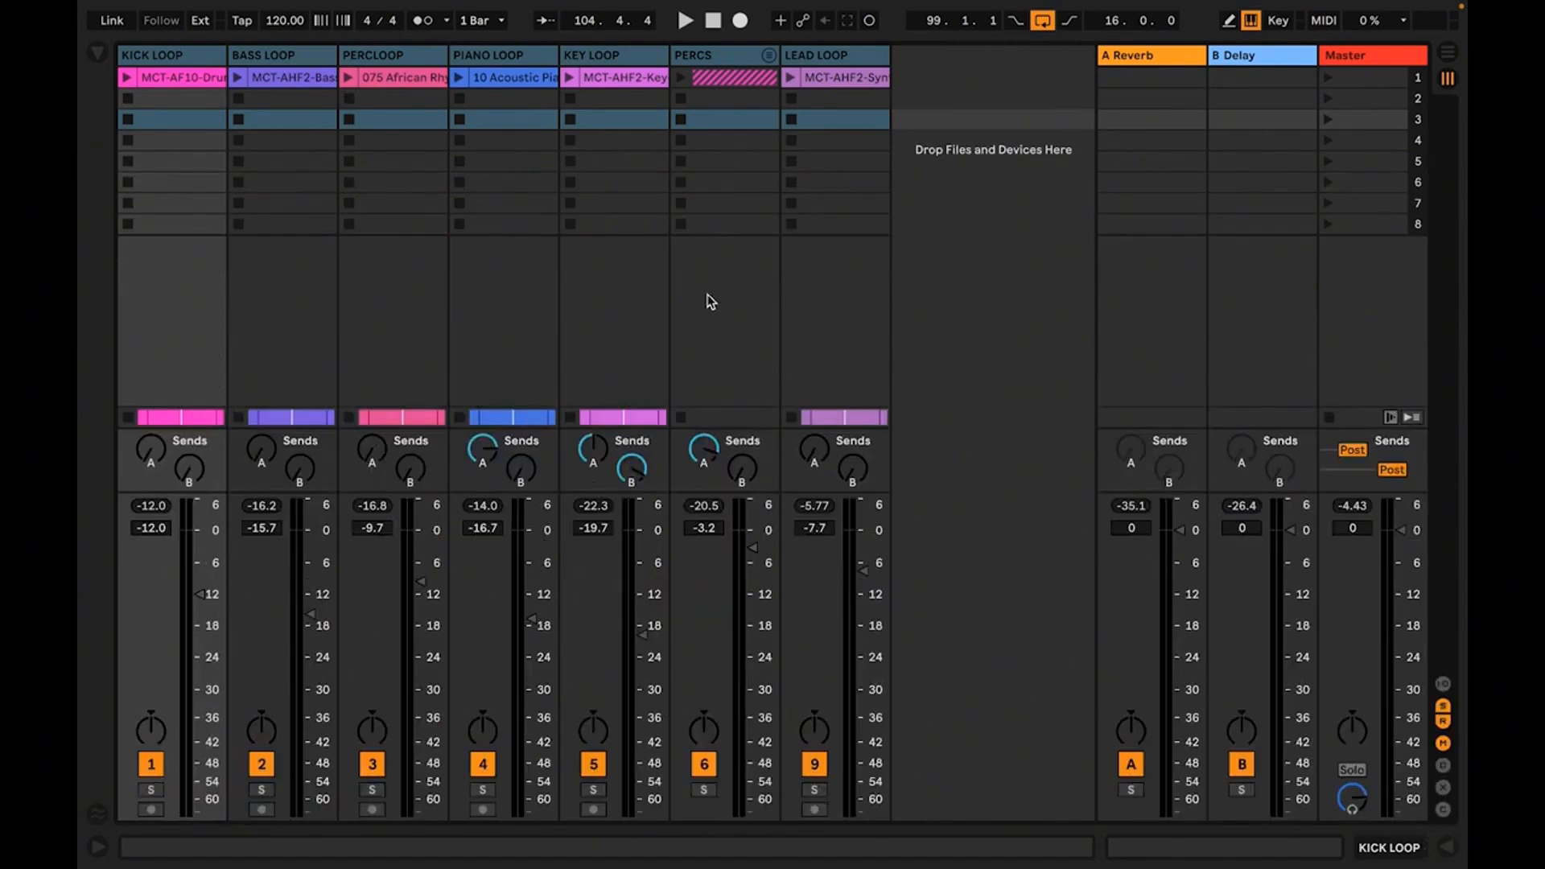
{"action": "left_click", "coordinate": [97, 53]}
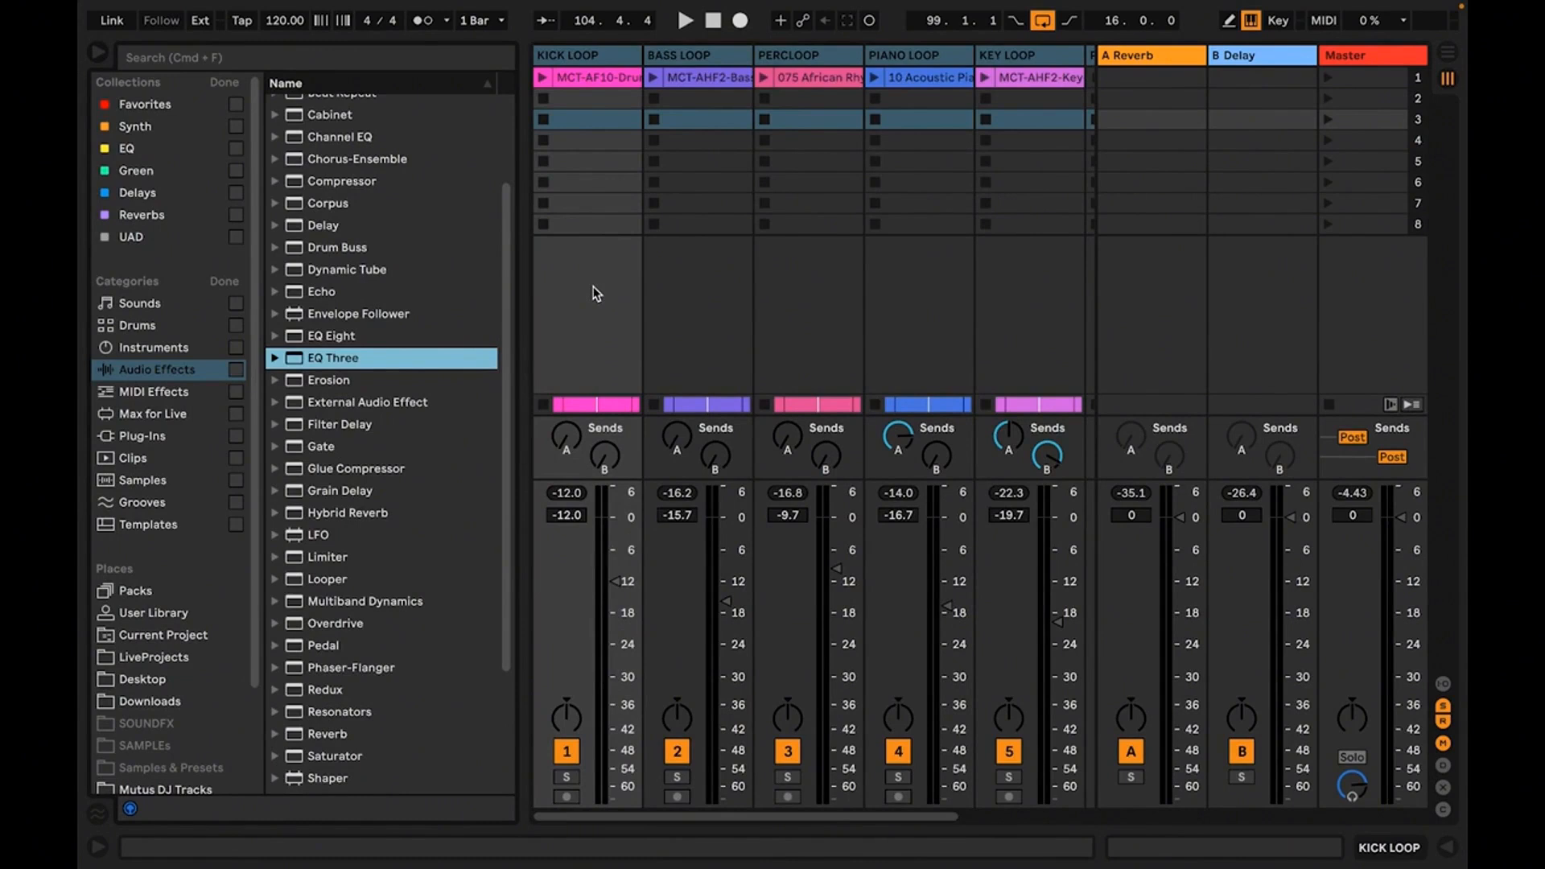
Switch to the Arrangement View and add an Auto Filter from the audio effects to the KICK LOOP track
{"action": "key", "text": "Tab"}
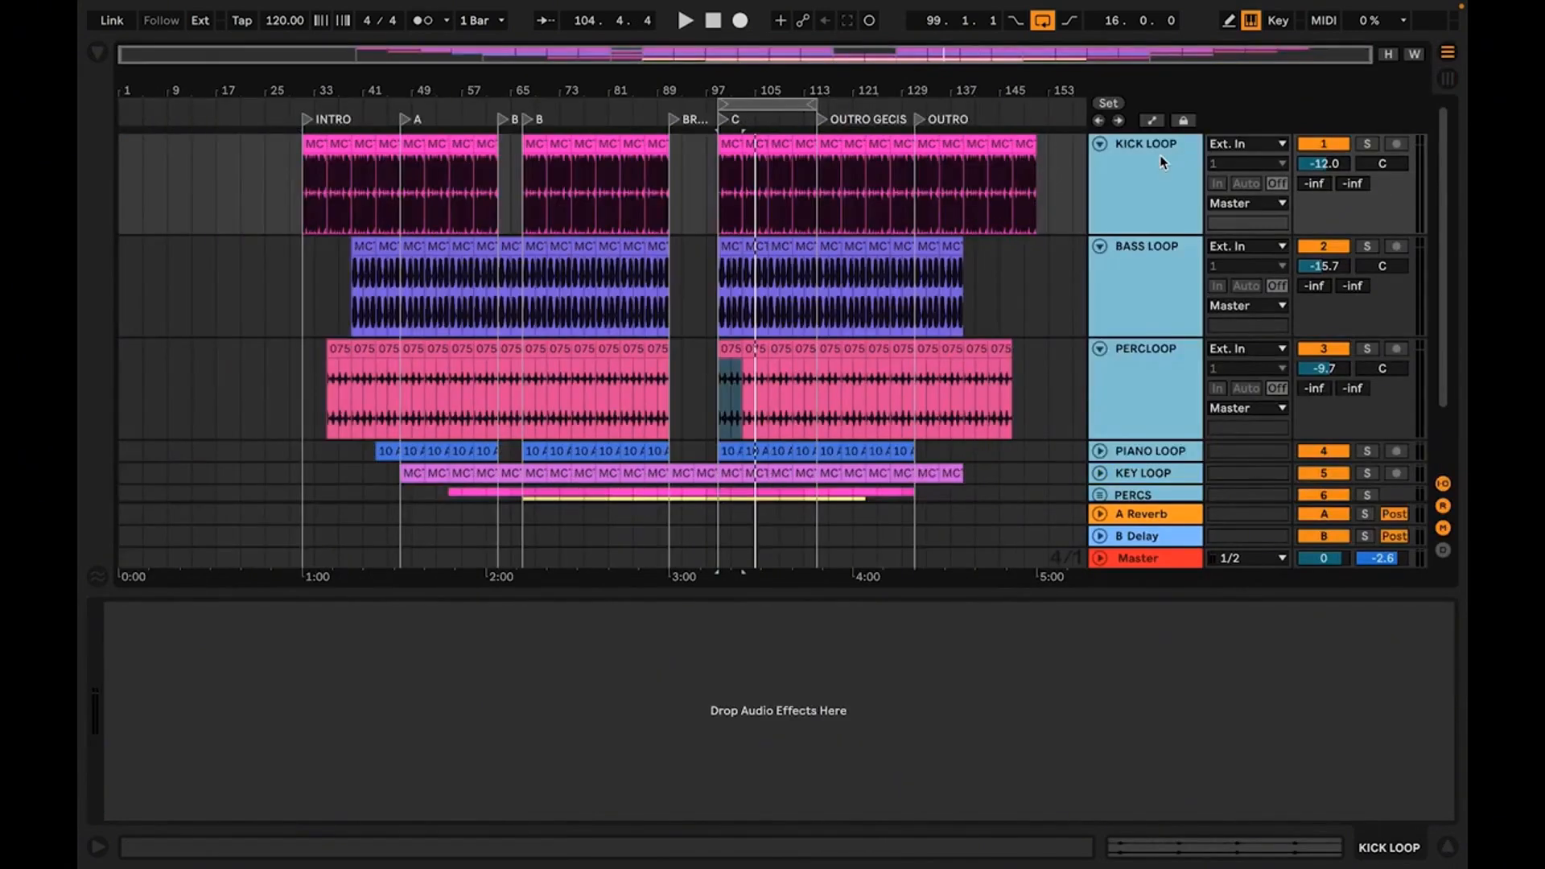
{"action": "left_click", "coordinate": [1161, 161]}
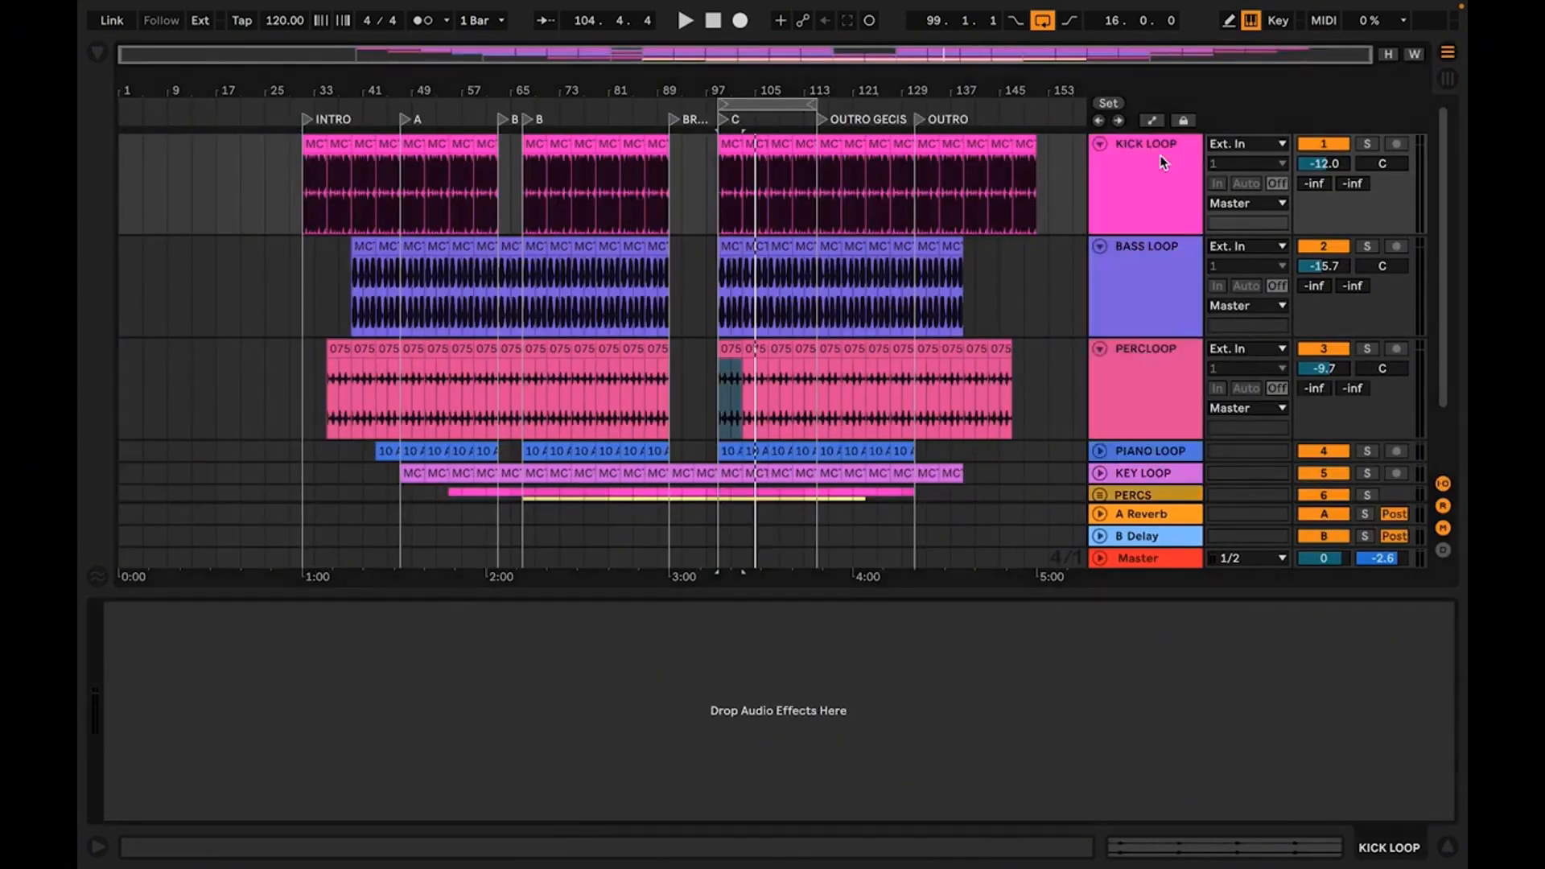
{"action": "left_click", "coordinate": [1161, 142]}
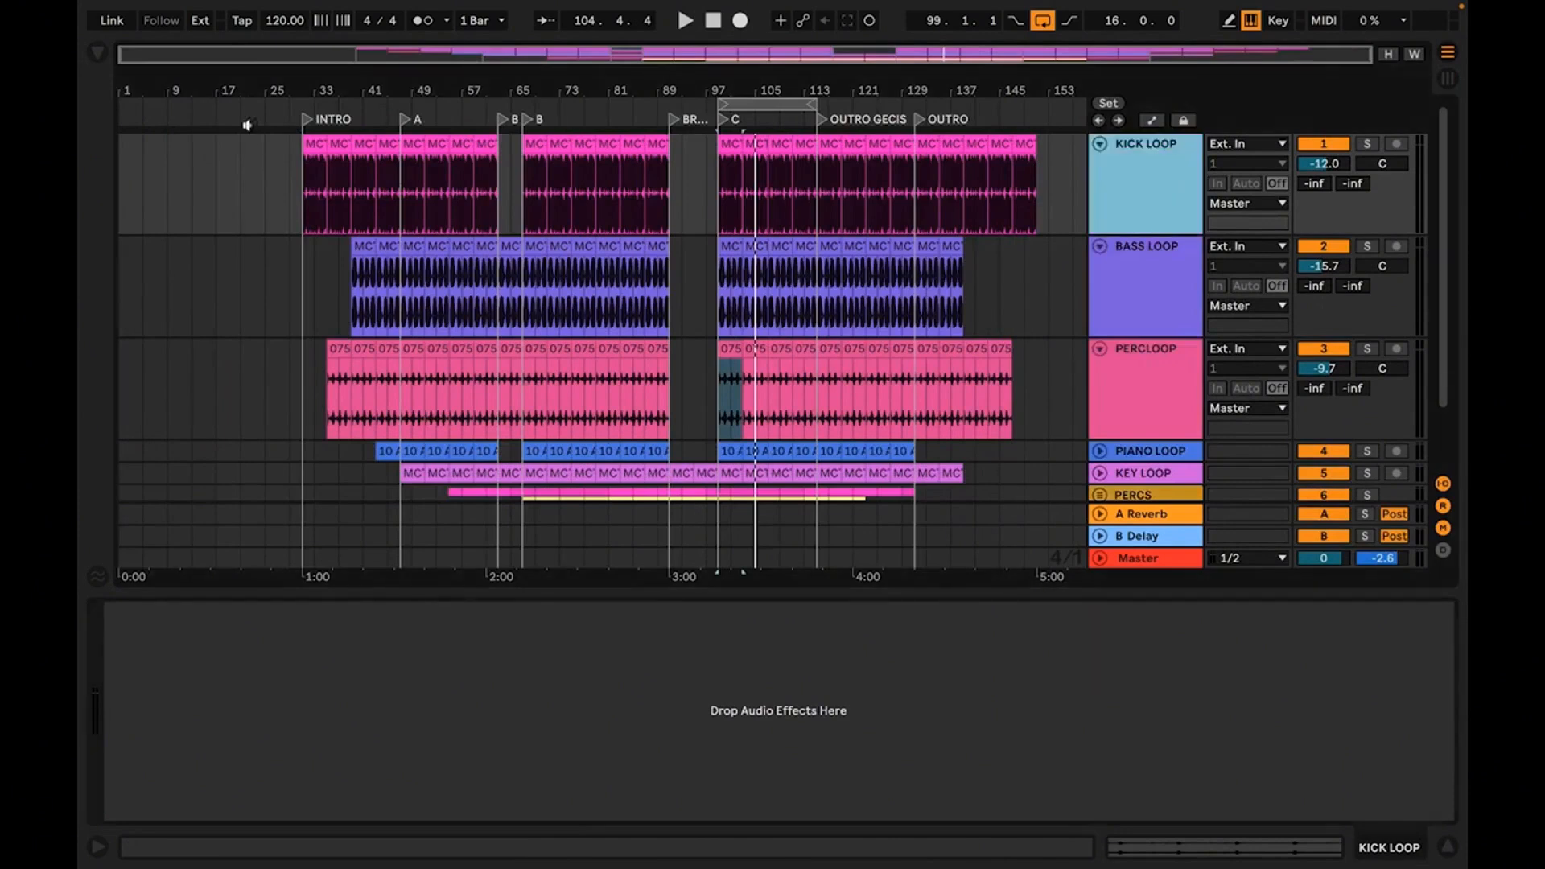
{"action": "left_click", "coordinate": [97, 57]}
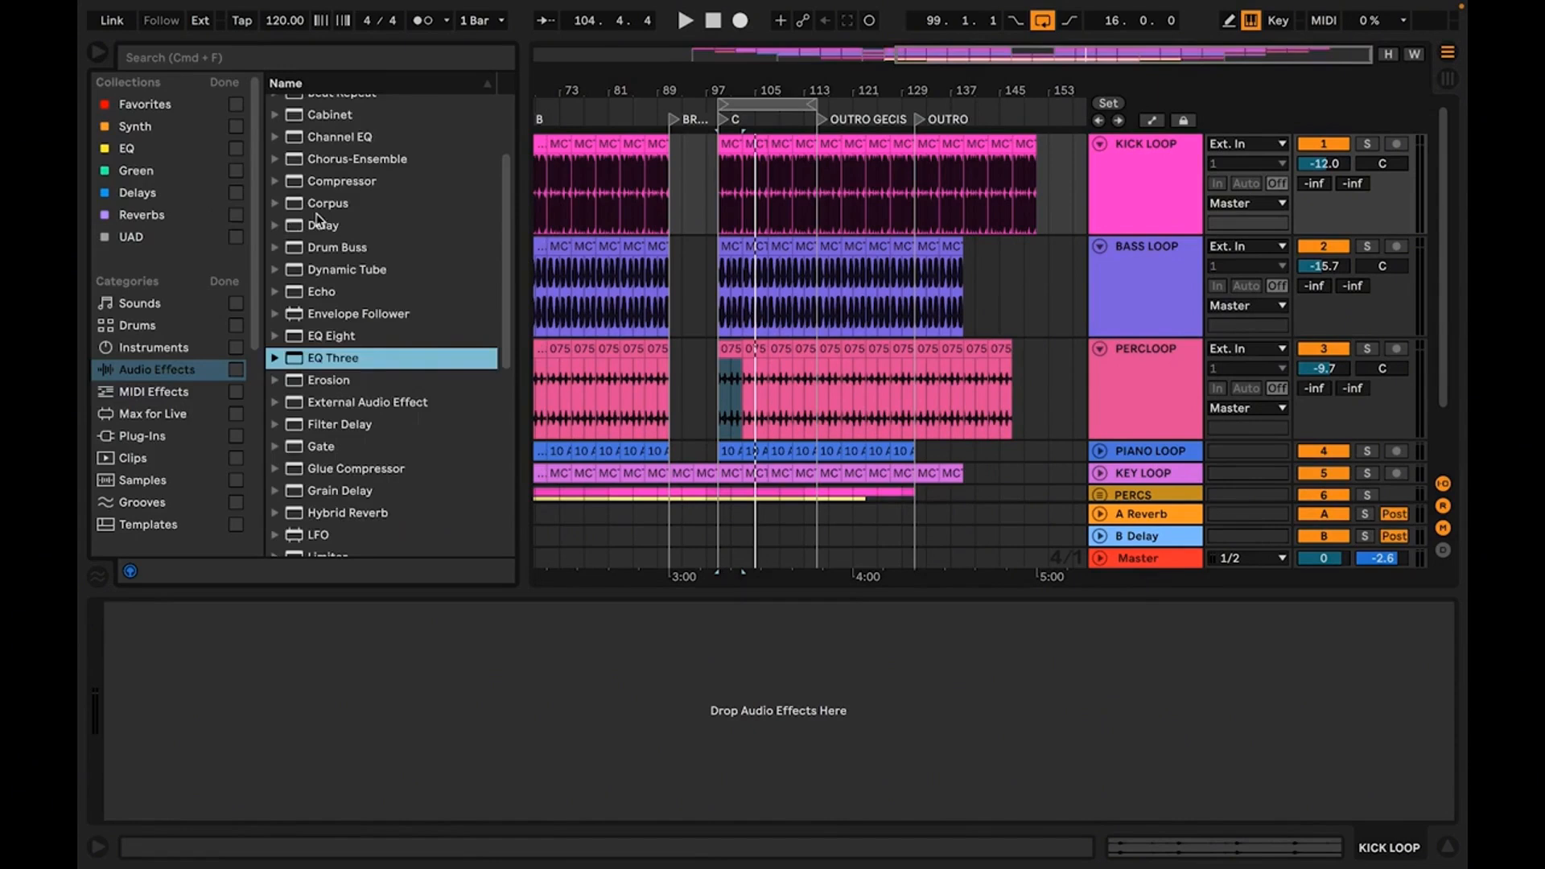
{"action": "scroll", "coordinate": [317, 214], "scroll_direction": "up", "scroll_amount": 3}
{"action": "left_click_drag", "start_coordinate": [331, 171], "coordinate": [890, 647]}
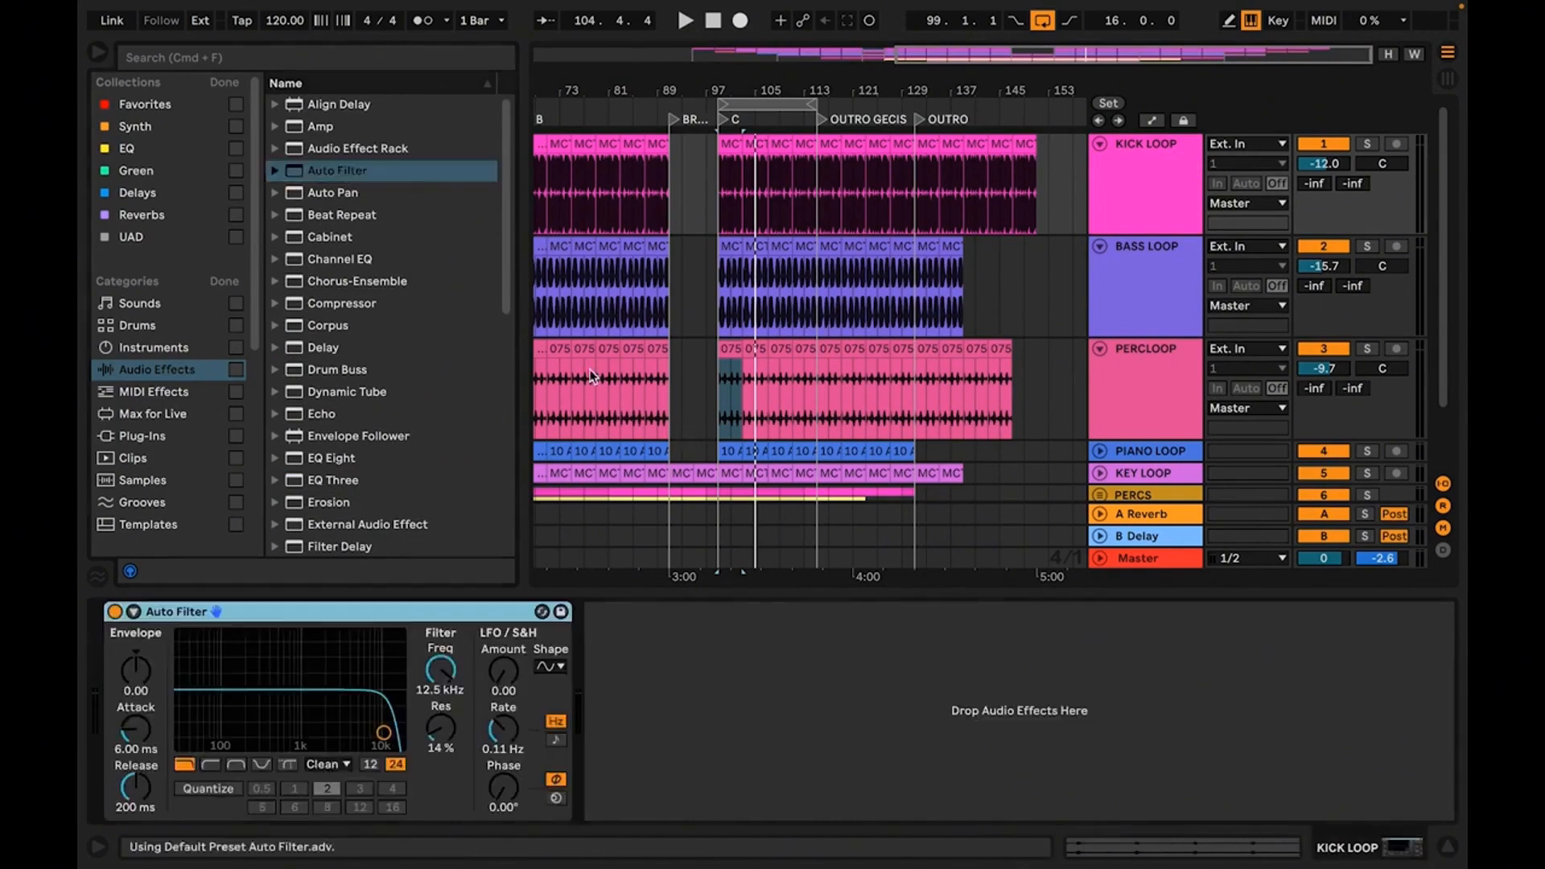
{"action": "left_click", "coordinate": [99, 56]}
Solo KICK LOOP, play it from the INTRO marker and raise the Auto Filter's low-pass cutoff to about 19.9 kHz
{"action": "left_click_drag", "start_coordinate": [226, 84], "coordinate": [551, 82]}
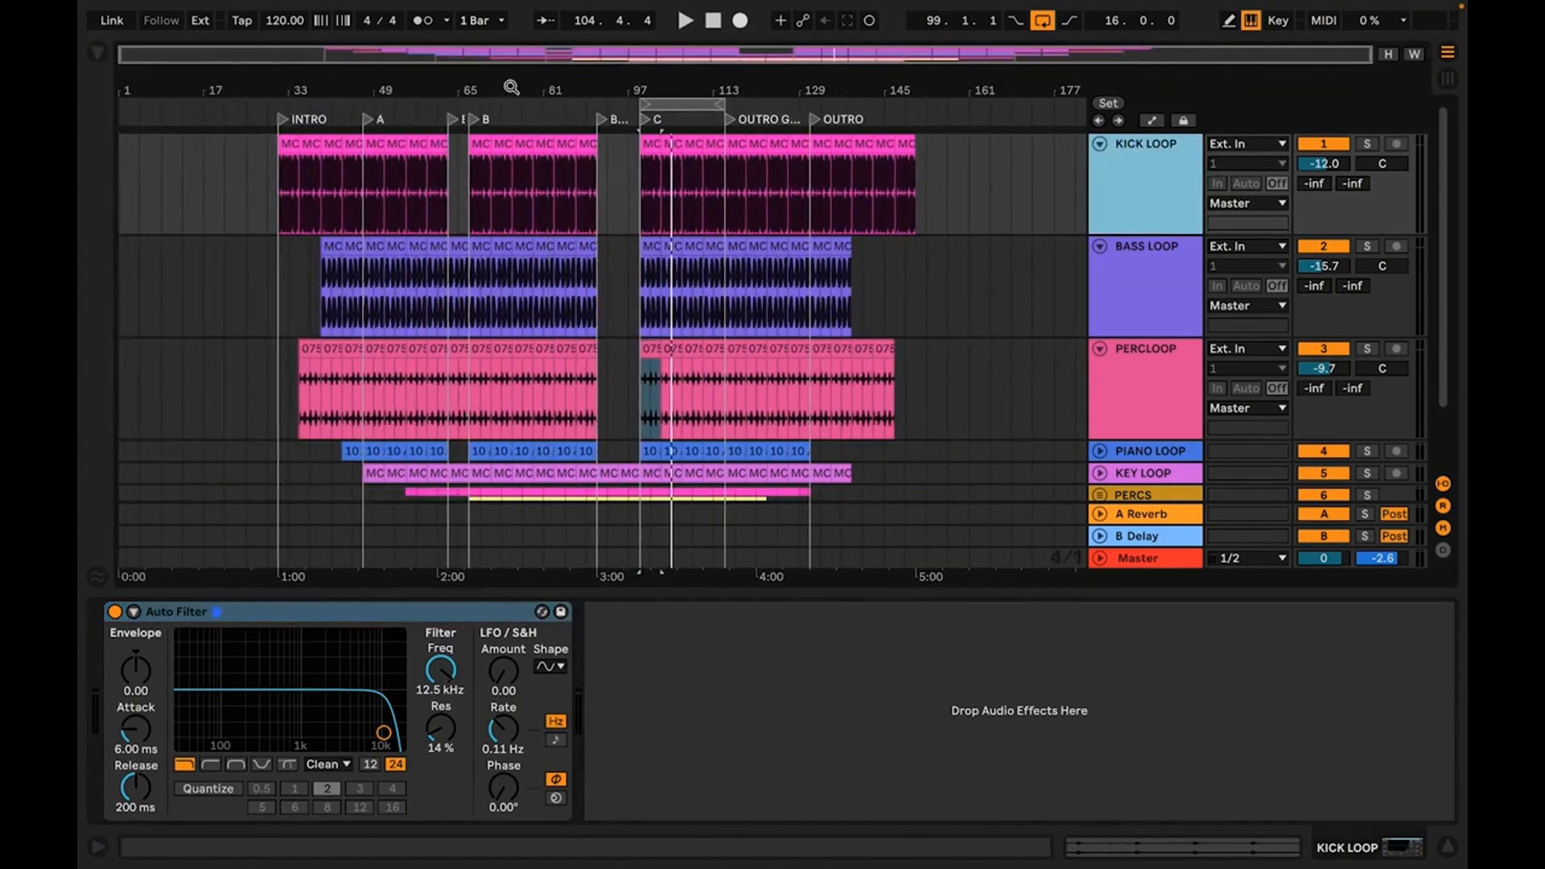
{"action": "left_click", "coordinate": [296, 147]}
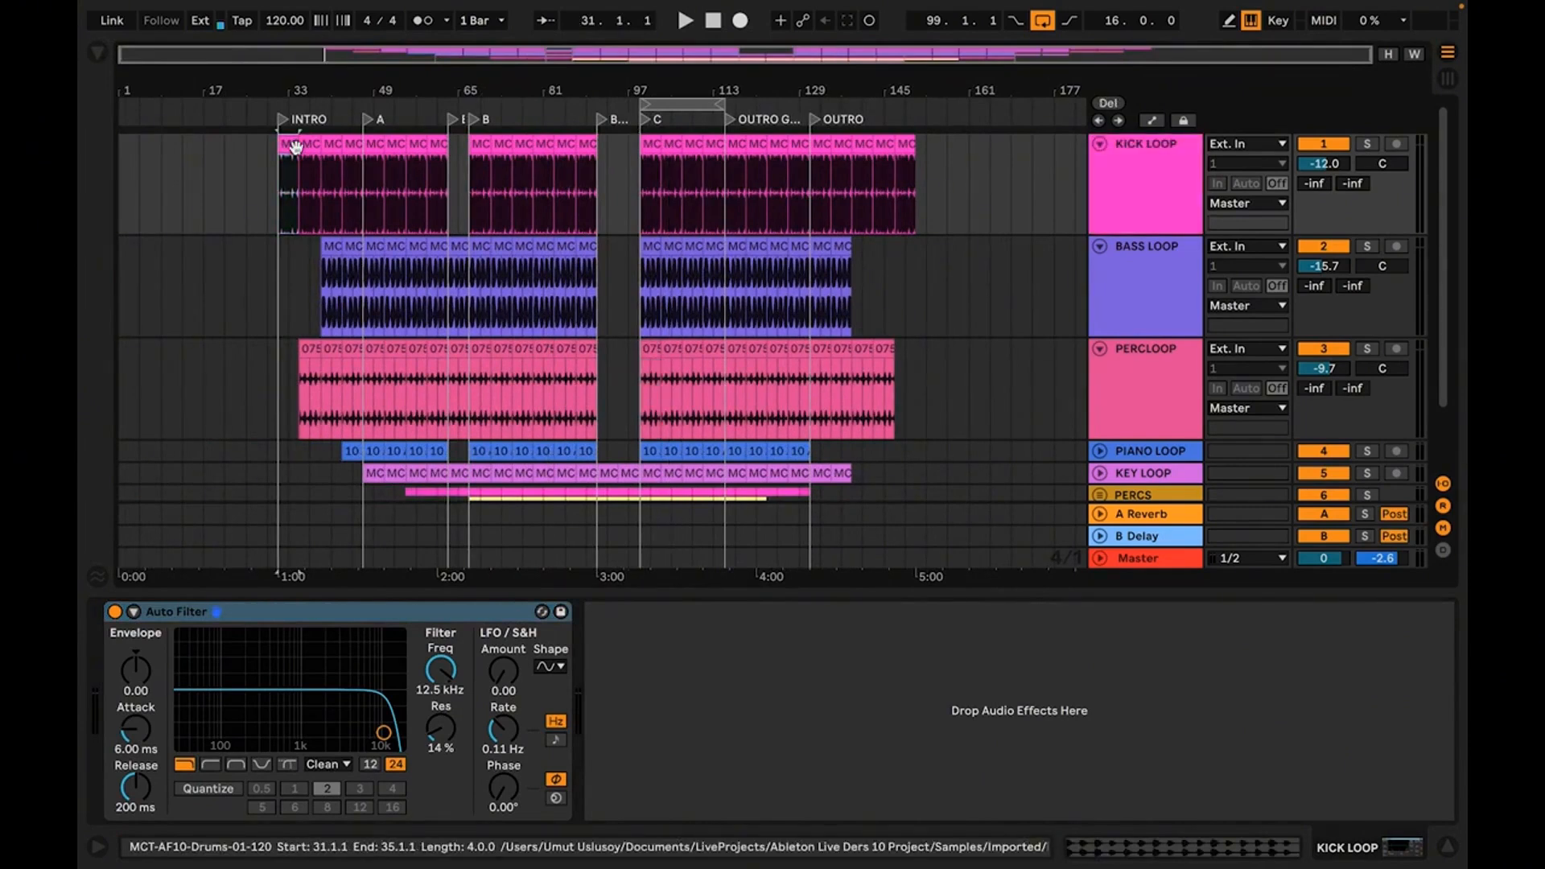
{"action": "left_click", "coordinate": [1367, 144]}
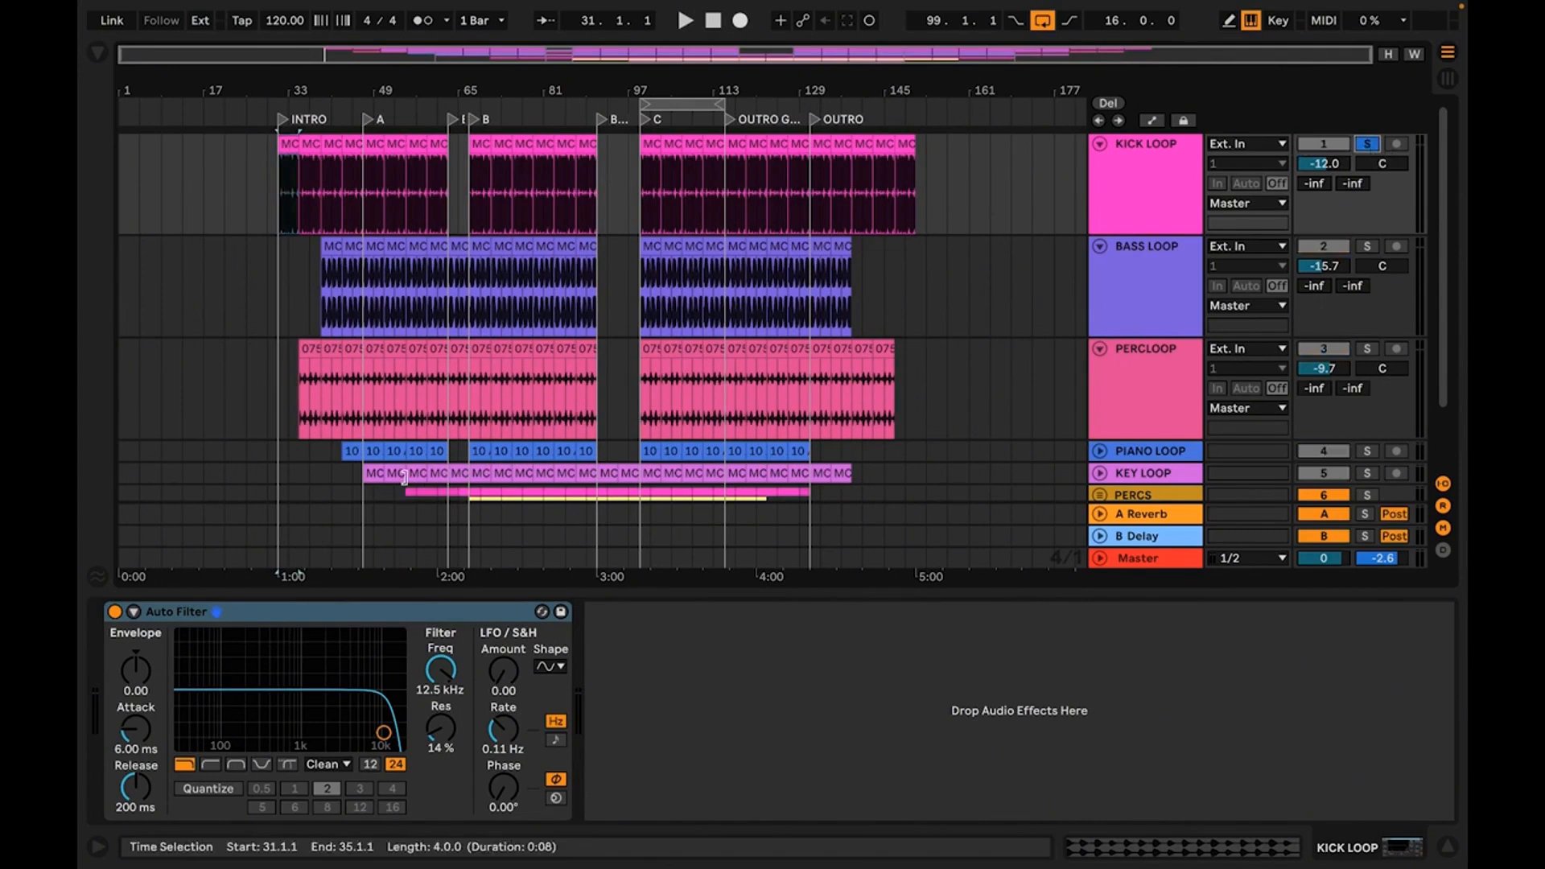
{"action": "key", "text": "space"}
{"action": "mouse_move", "coordinate": [384, 732]}
{"action": "left_mouse_down"}
{"action": "mouse_move", "coordinate": [269, 723]}
{"action": "mouse_move", "coordinate": [398, 728]}
{"action": "left_mouse_up"}
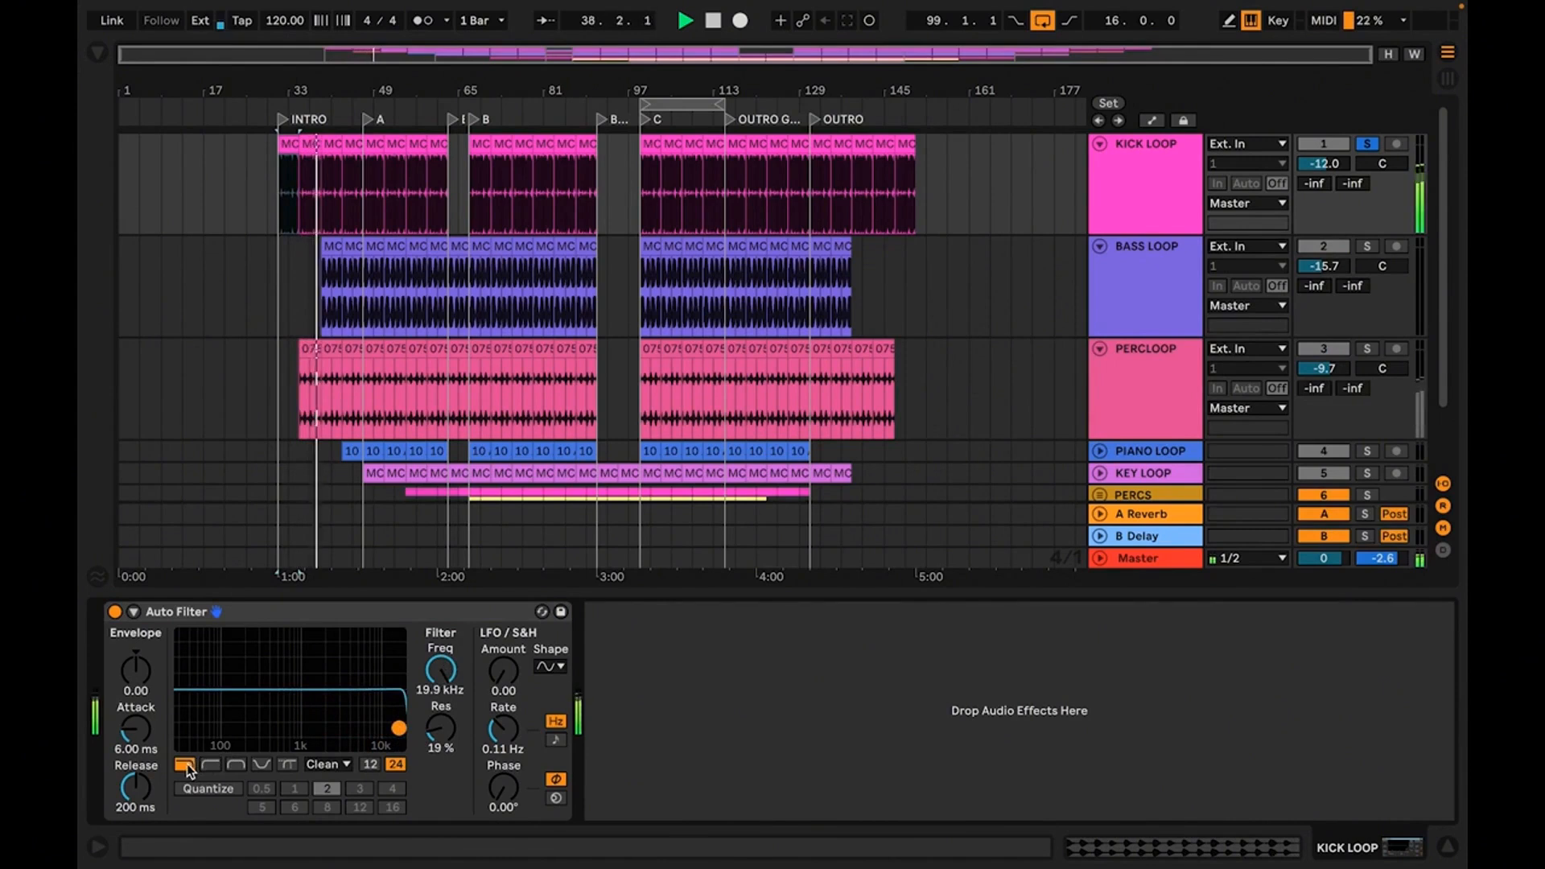
Switch the Auto Filter to high-pass, lower its cutoff to about 2.05 kHz with 24% resonance, and stop playback
{"action": "left_click", "coordinate": [209, 769]}
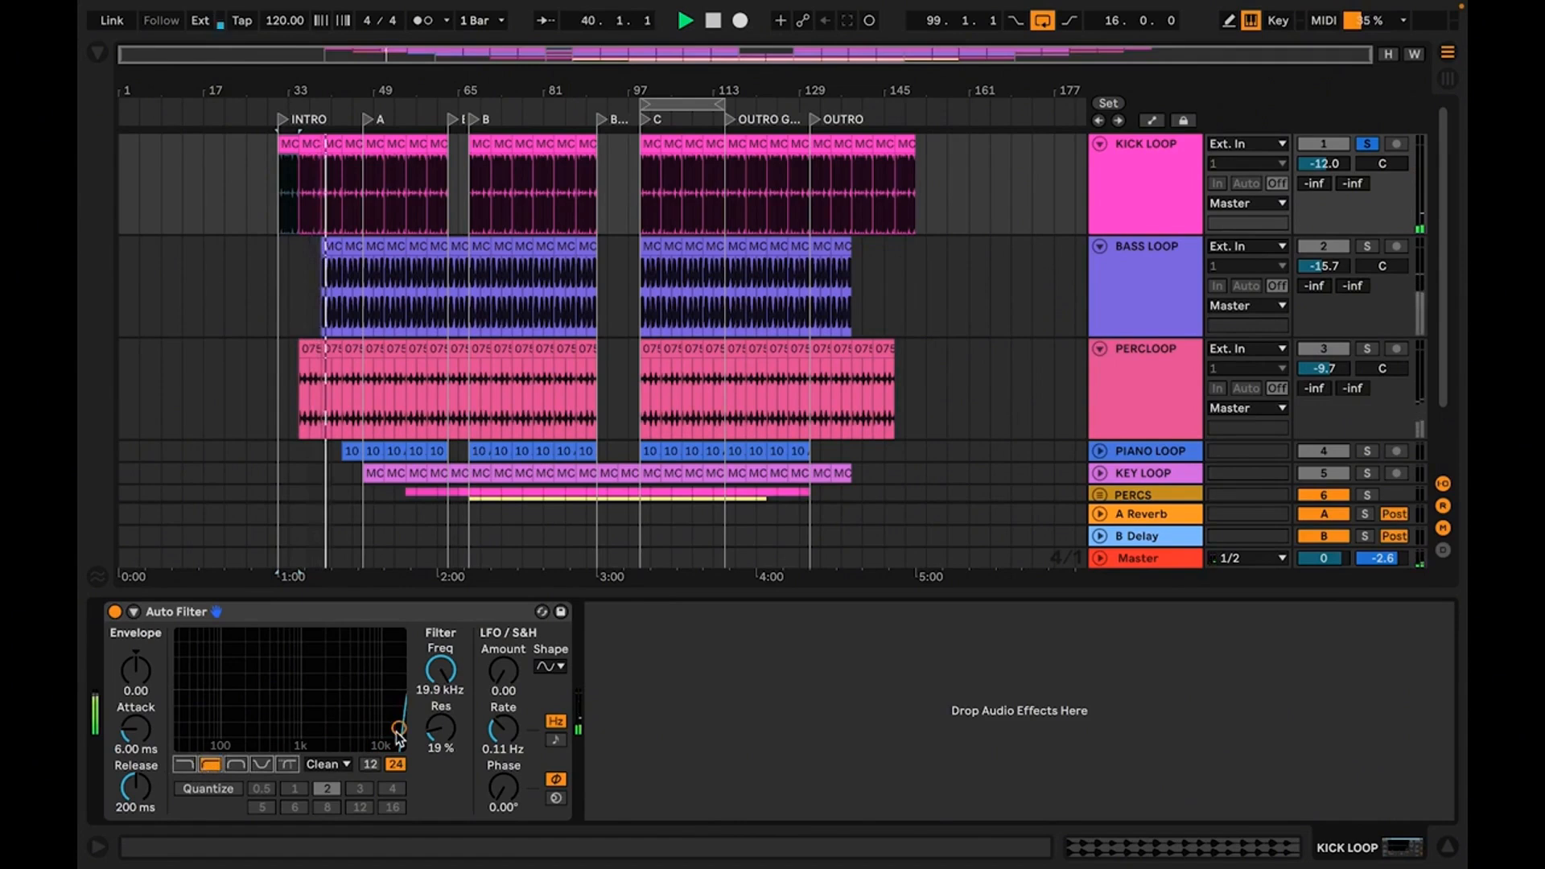
{"action": "left_click_drag", "start_coordinate": [397, 729], "coordinate": [327, 731]}
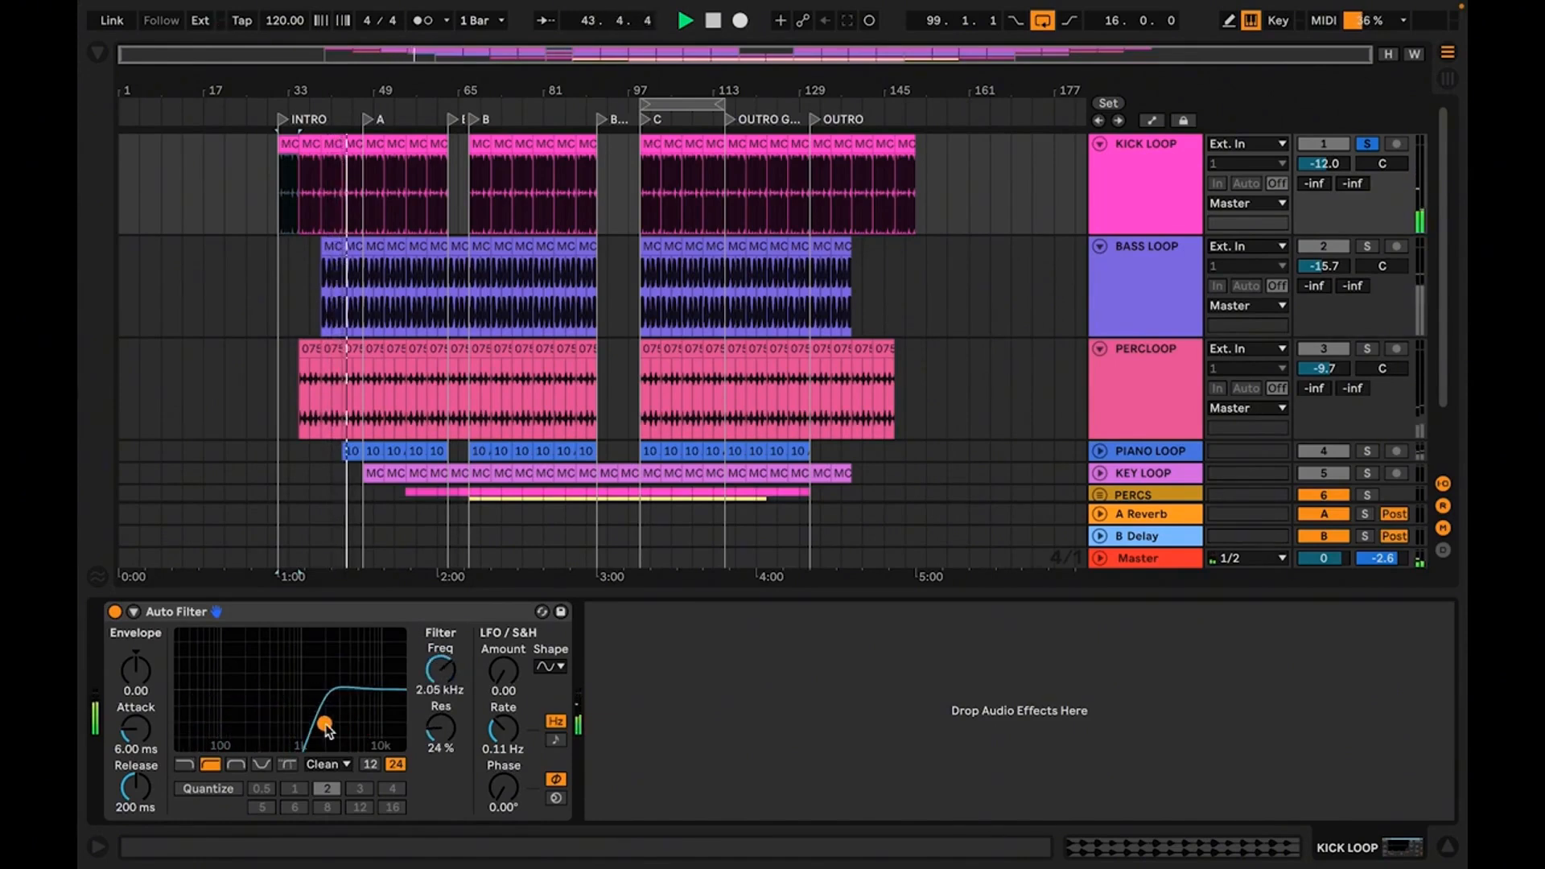
{"action": "key", "text": "space"}
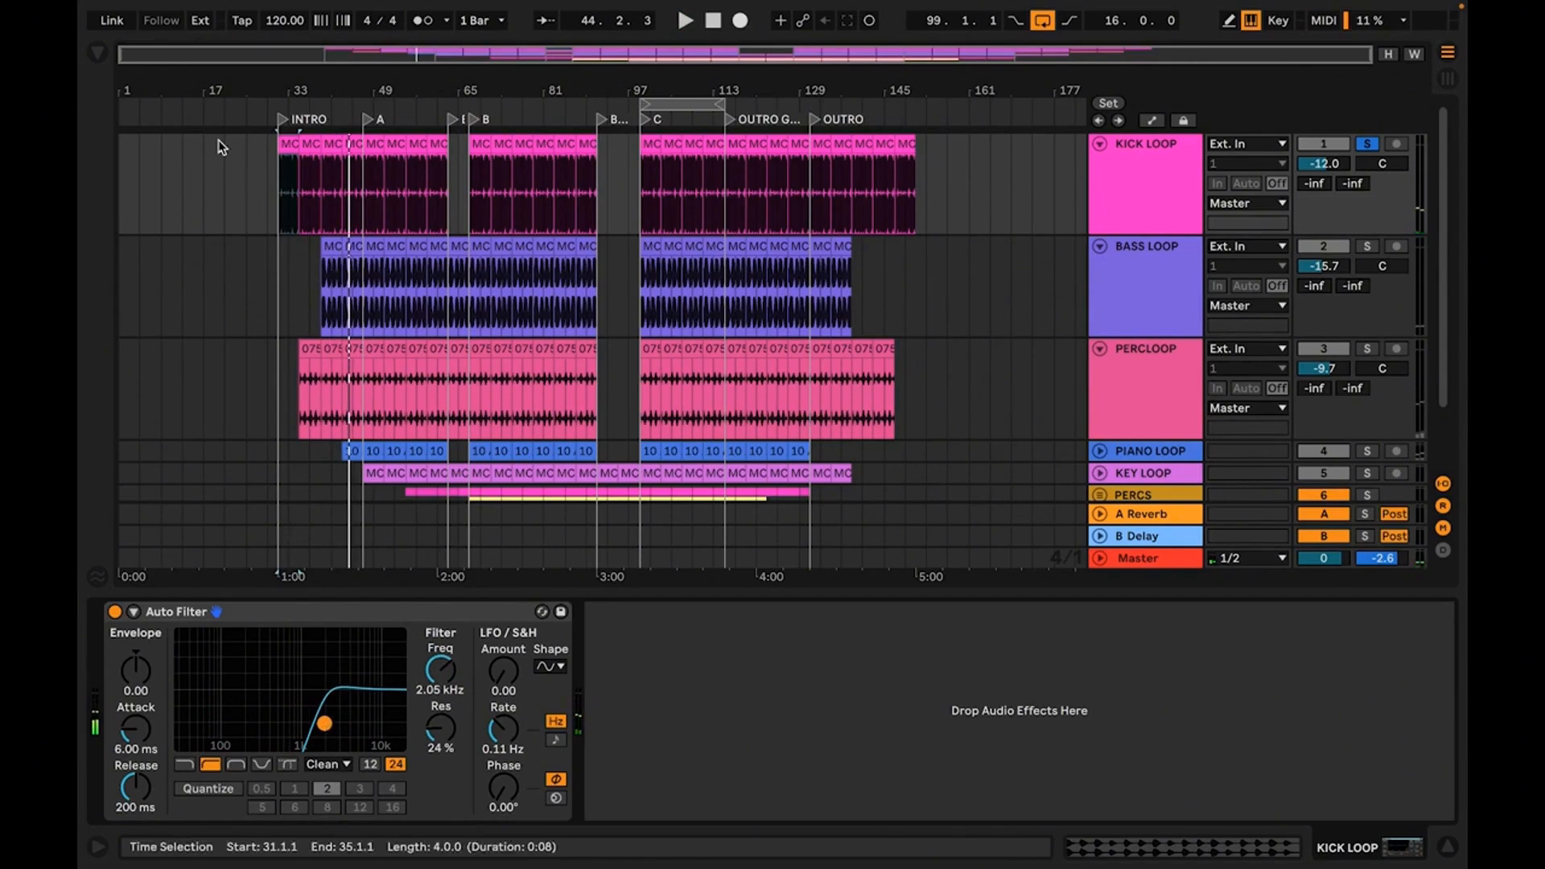
Toggle the Auto Filter off and on, and show its Device On automation on the KICK LOOP track
{"action": "left_click_drag", "start_coordinate": [273, 87], "coordinate": [394, 181]}
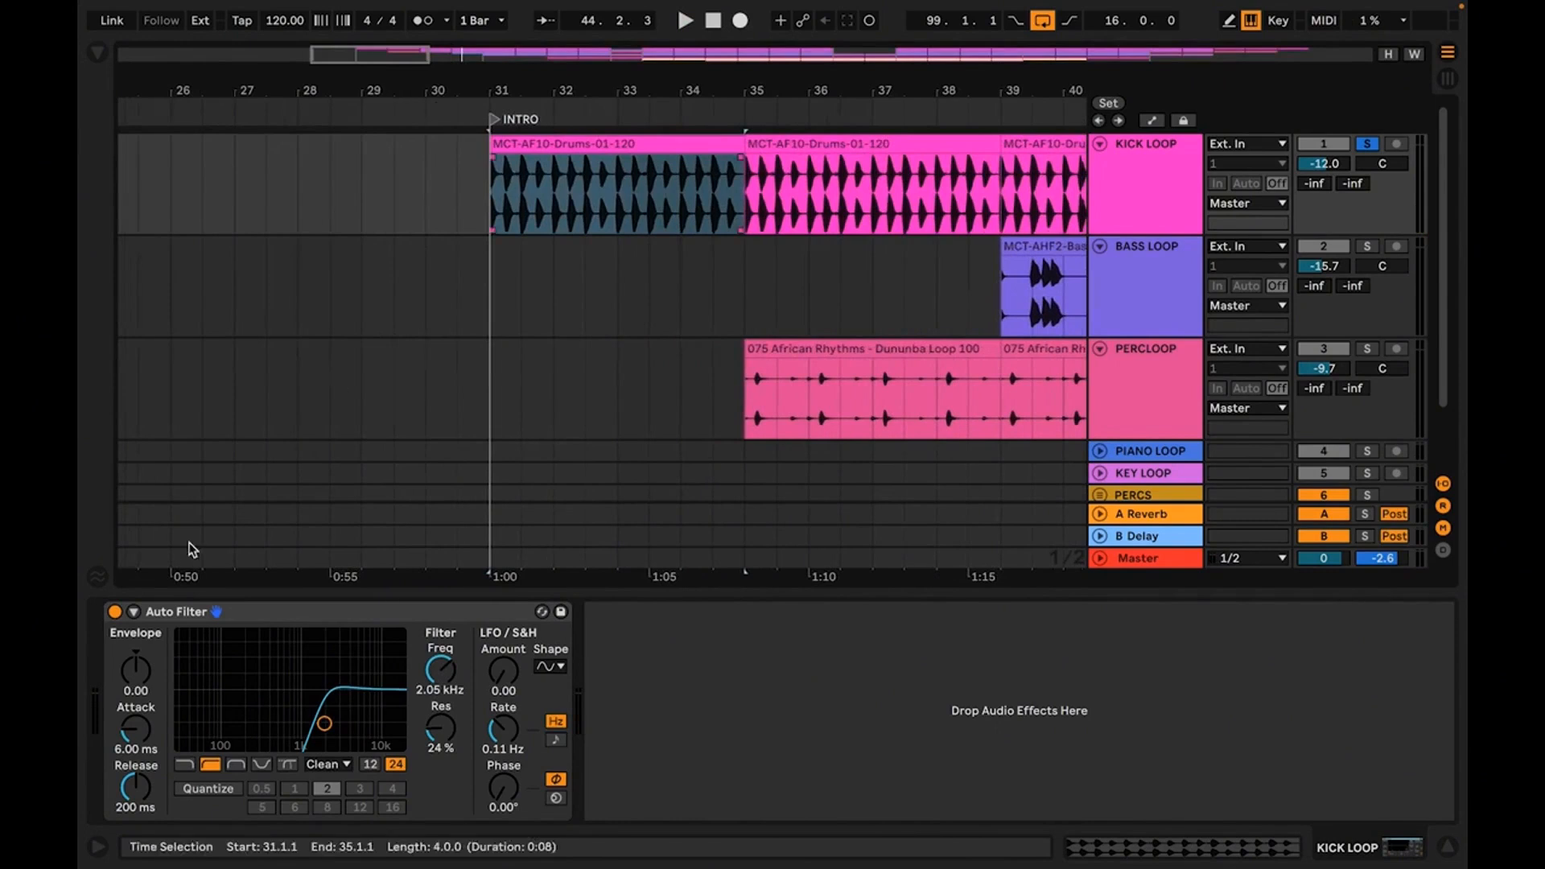
{"action": "left_click", "coordinate": [115, 612]}
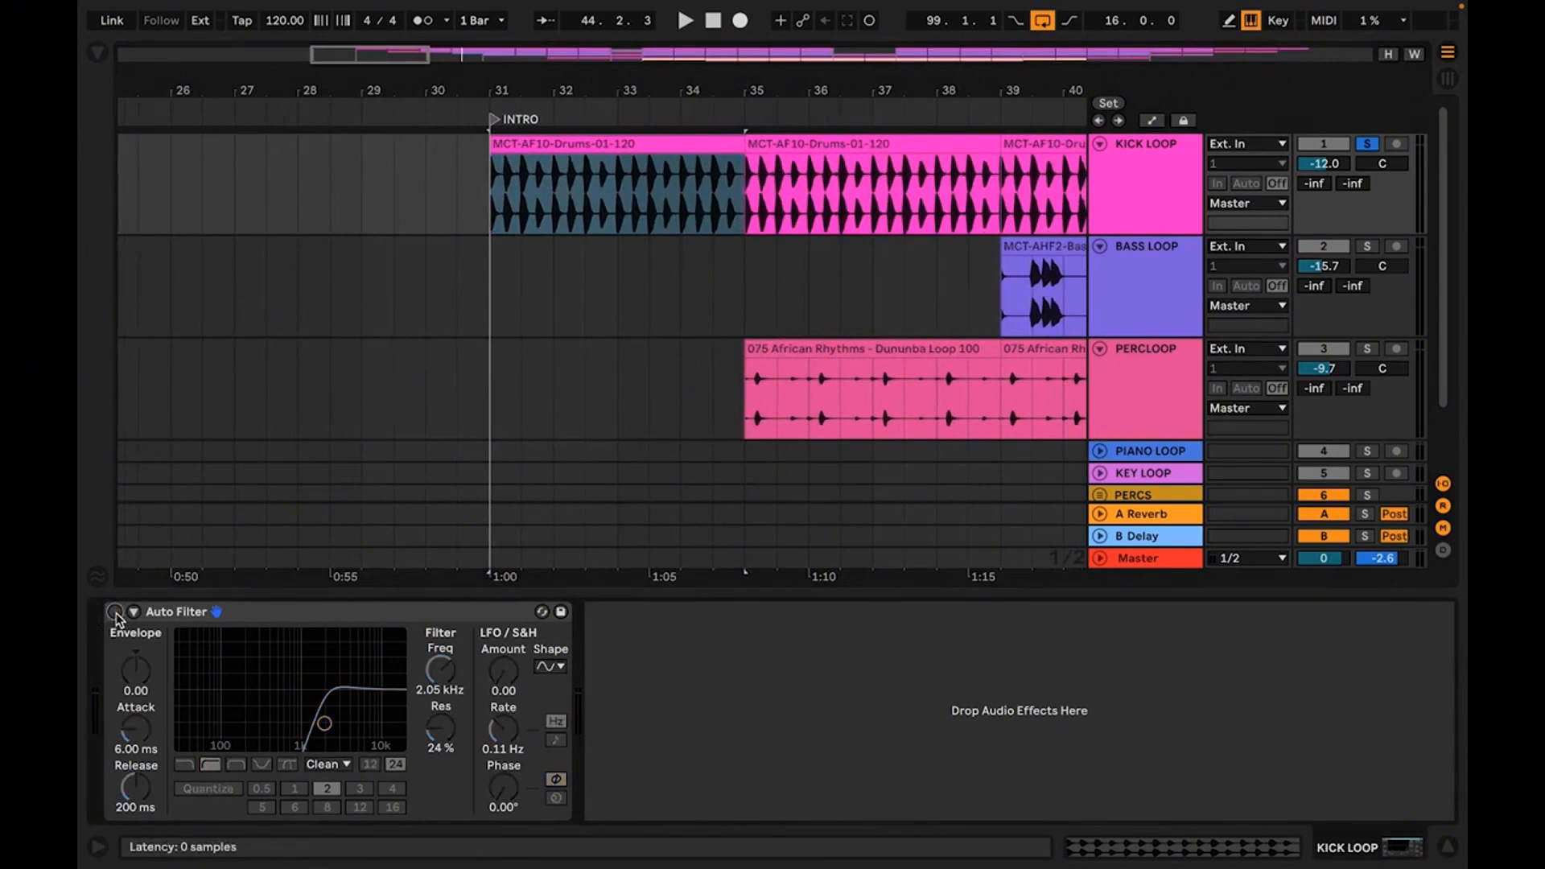
{"action": "left_click", "coordinate": [115, 612]}
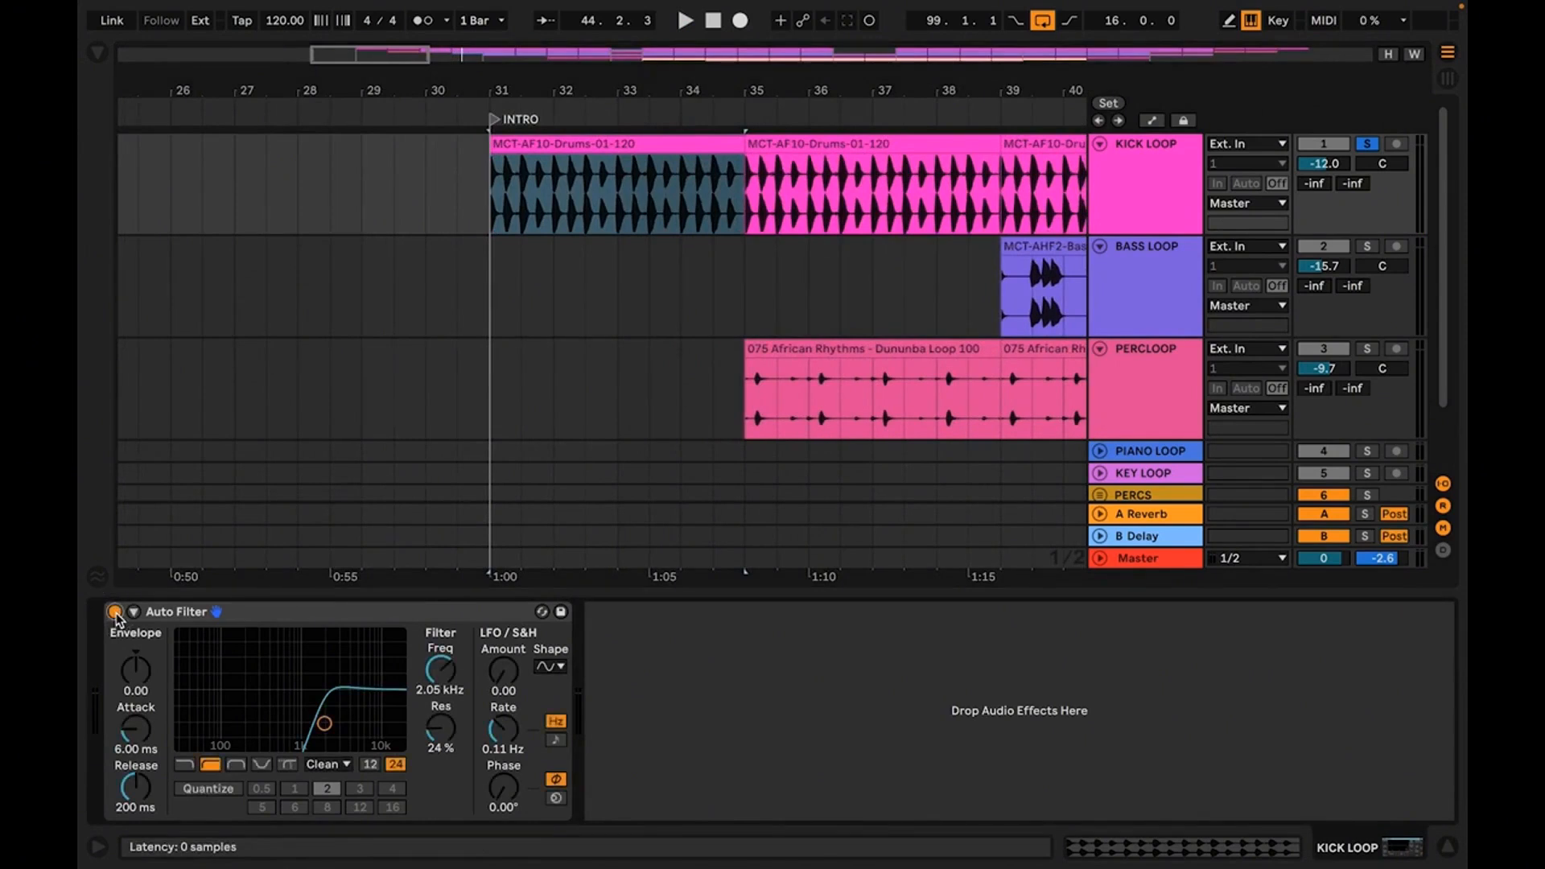
{"action": "right_click", "coordinate": [115, 612]}
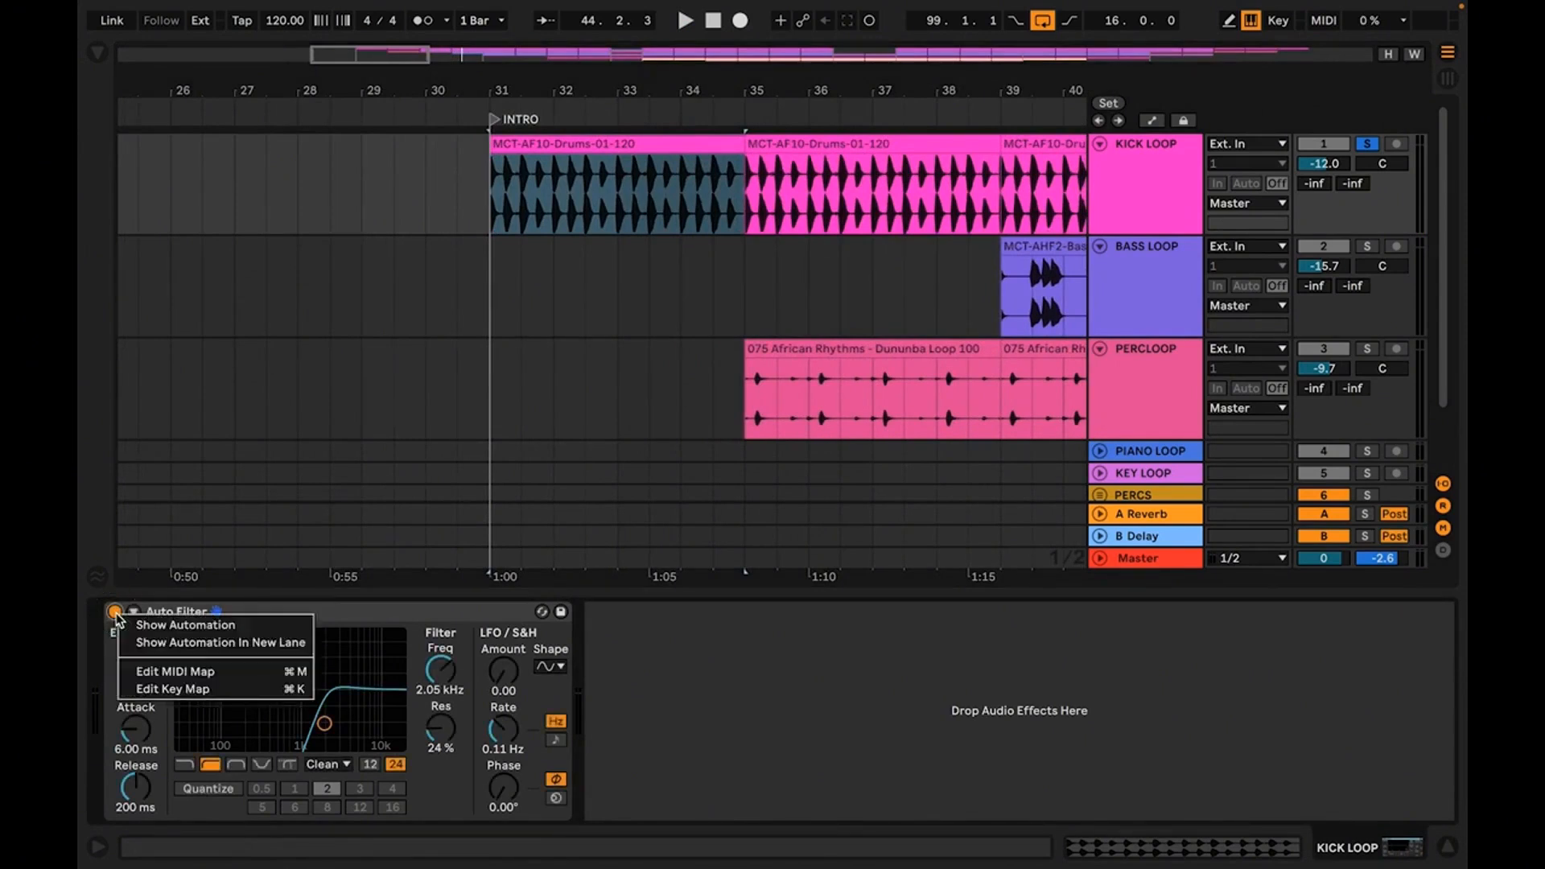
{"action": "left_click", "coordinate": [168, 626]}
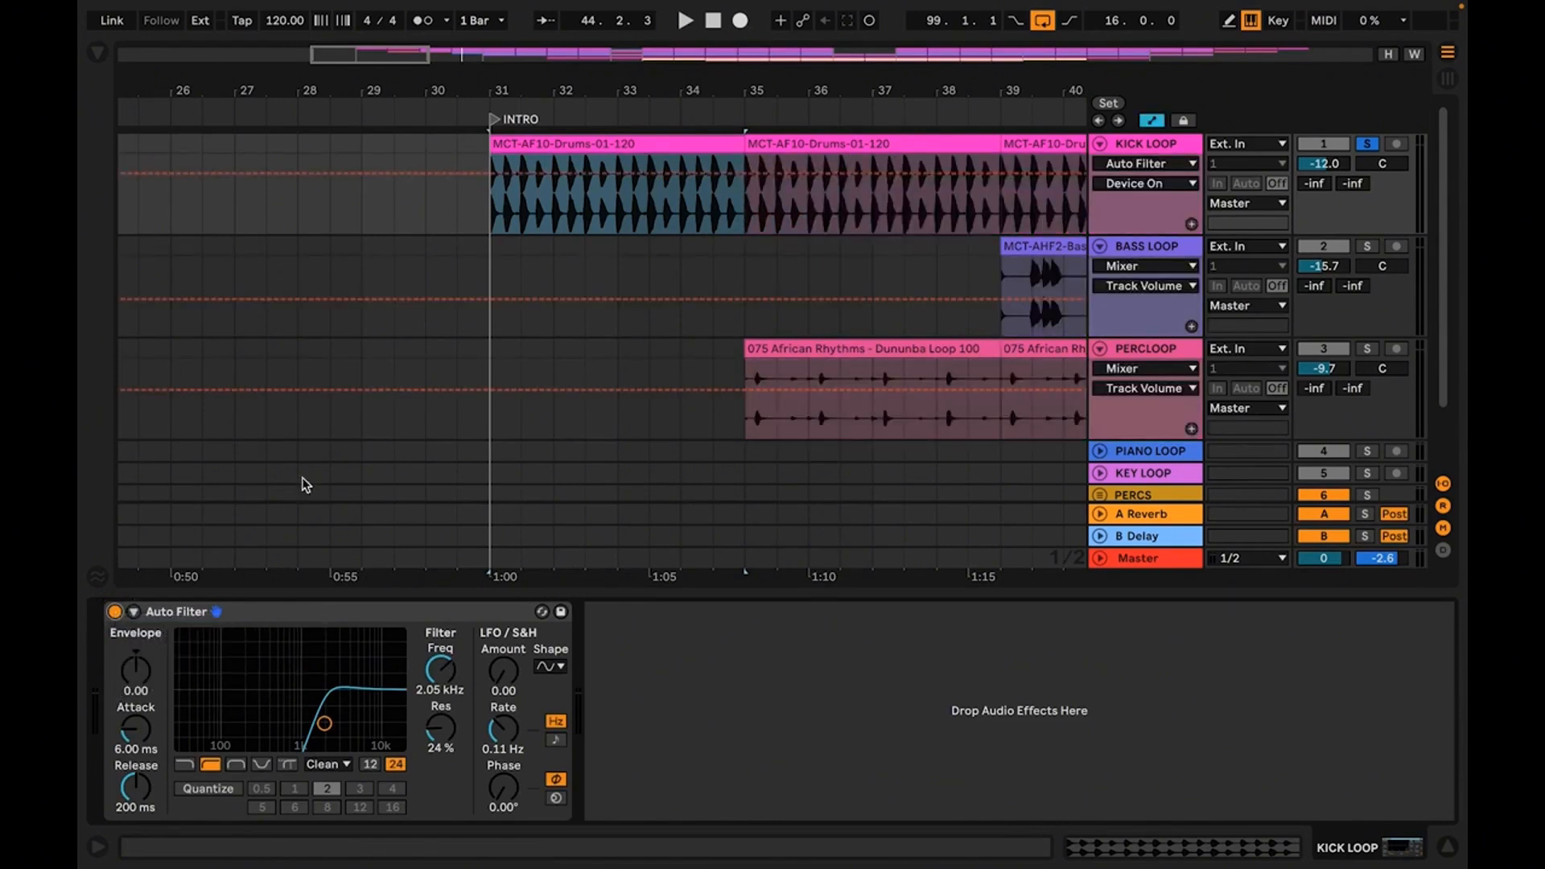
Try automating the KICK LOOP Auto Filter off before bar 35 and on from bar 35, and play the INTRO
{"action": "left_click", "coordinate": [551, 206]}
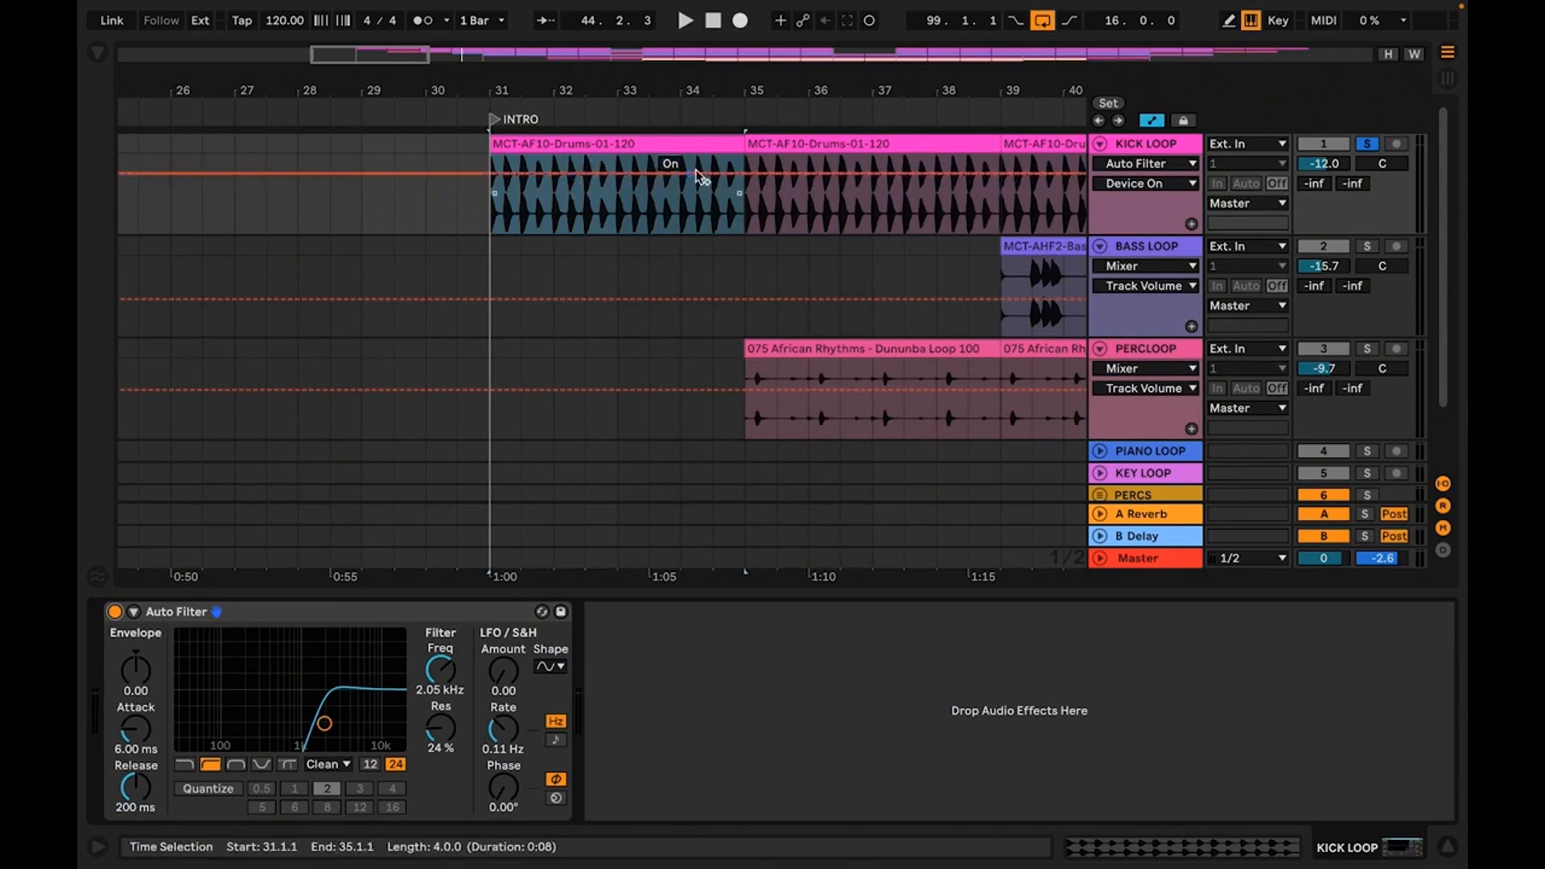
{"action": "left_click", "coordinate": [745, 177]}
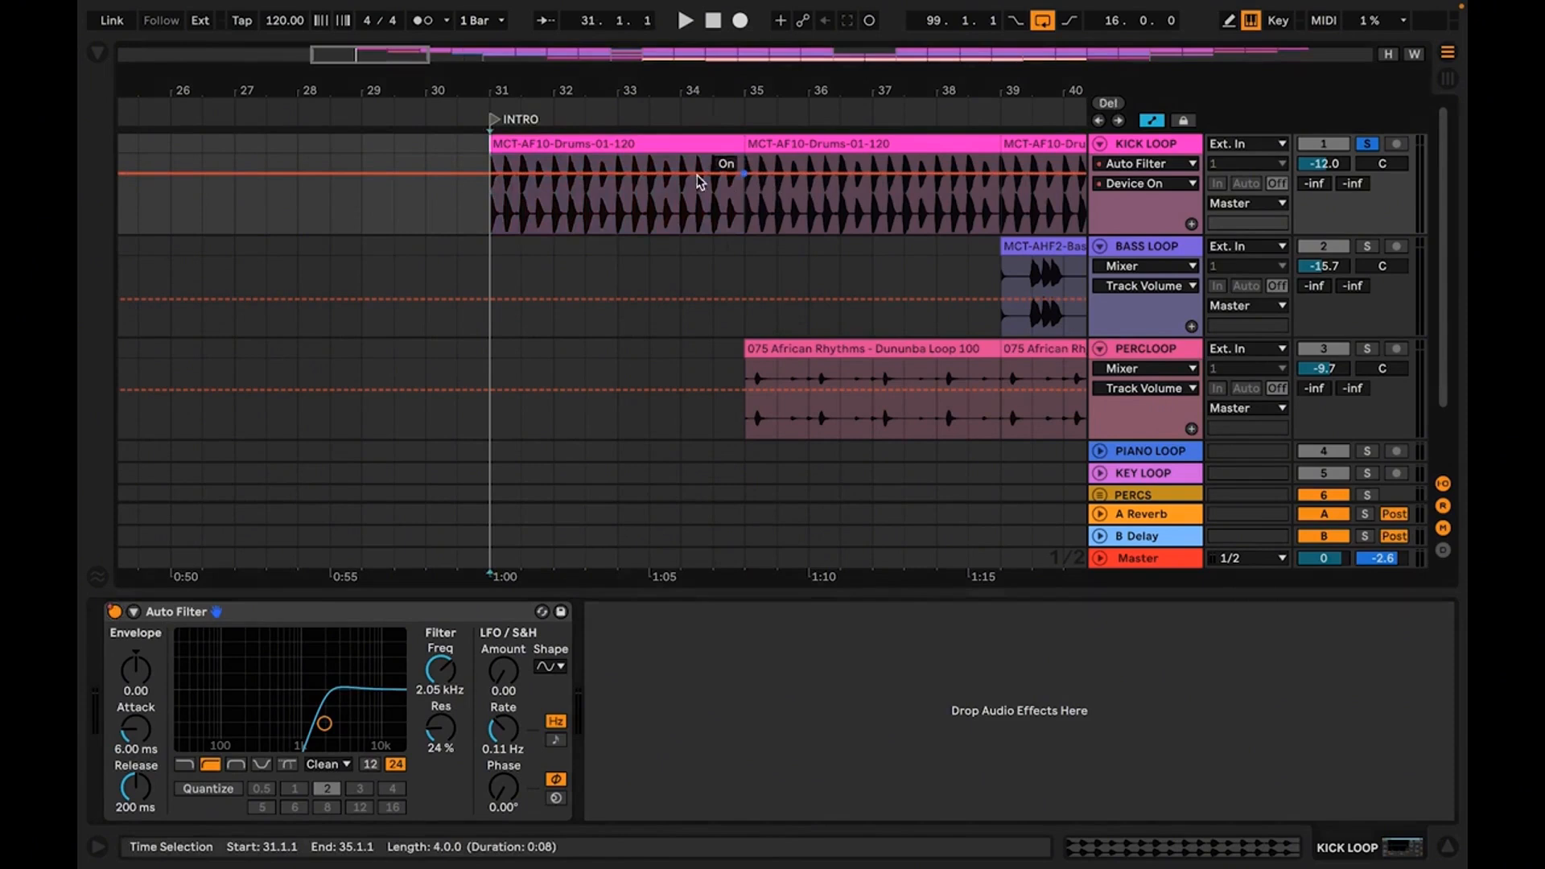
{"action": "left_click", "coordinate": [536, 190]}
{"action": "left_click_drag", "start_coordinate": [744, 173], "coordinate": [744, 213]}
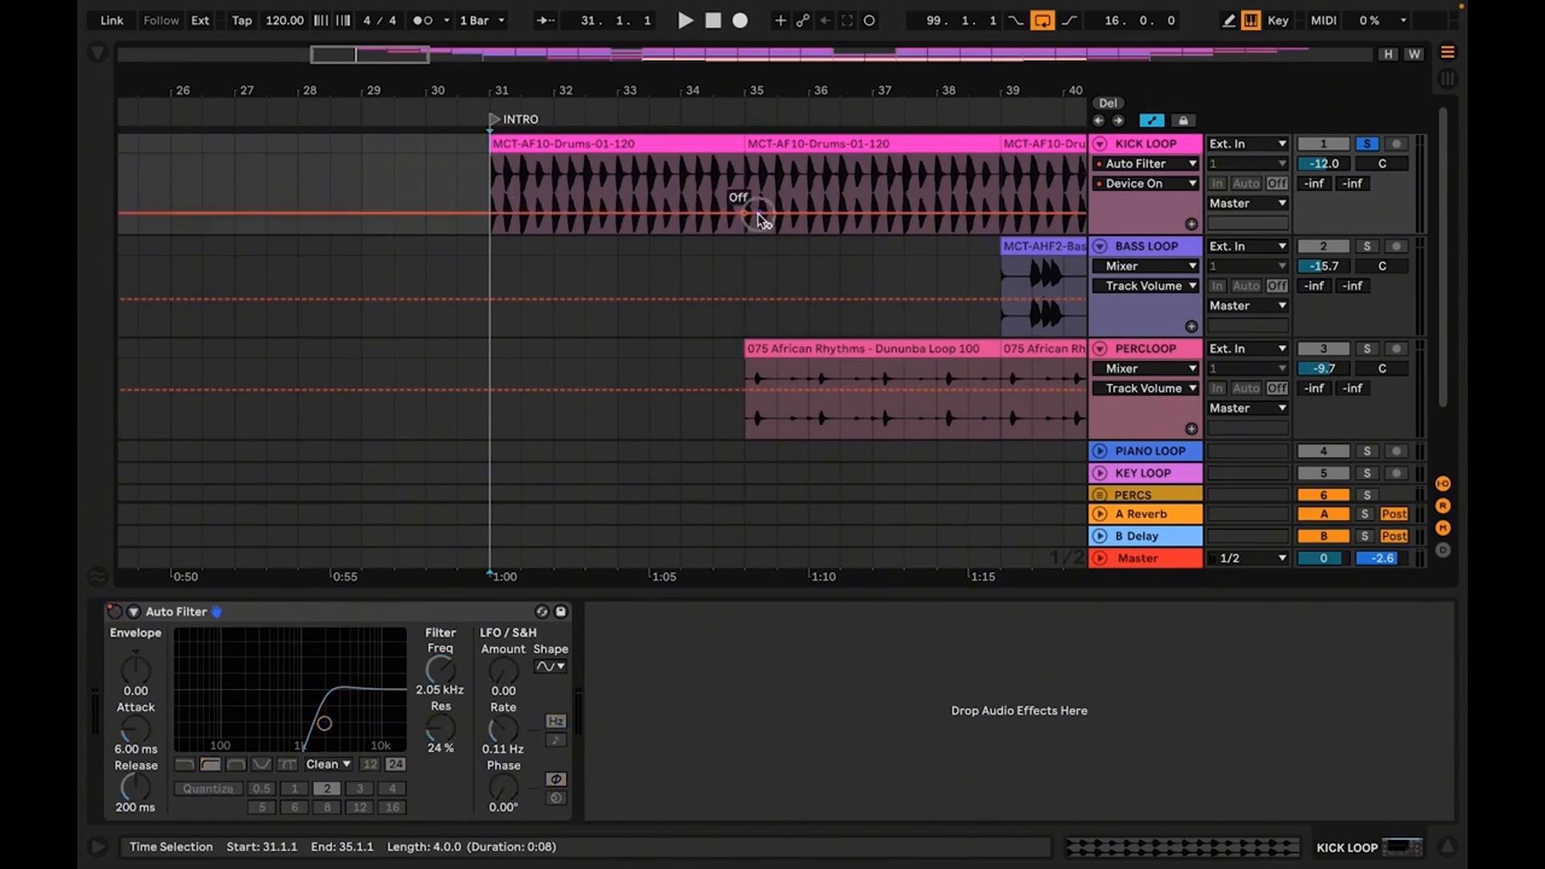
{"action": "left_click_drag", "start_coordinate": [745, 214], "coordinate": [744, 173]}
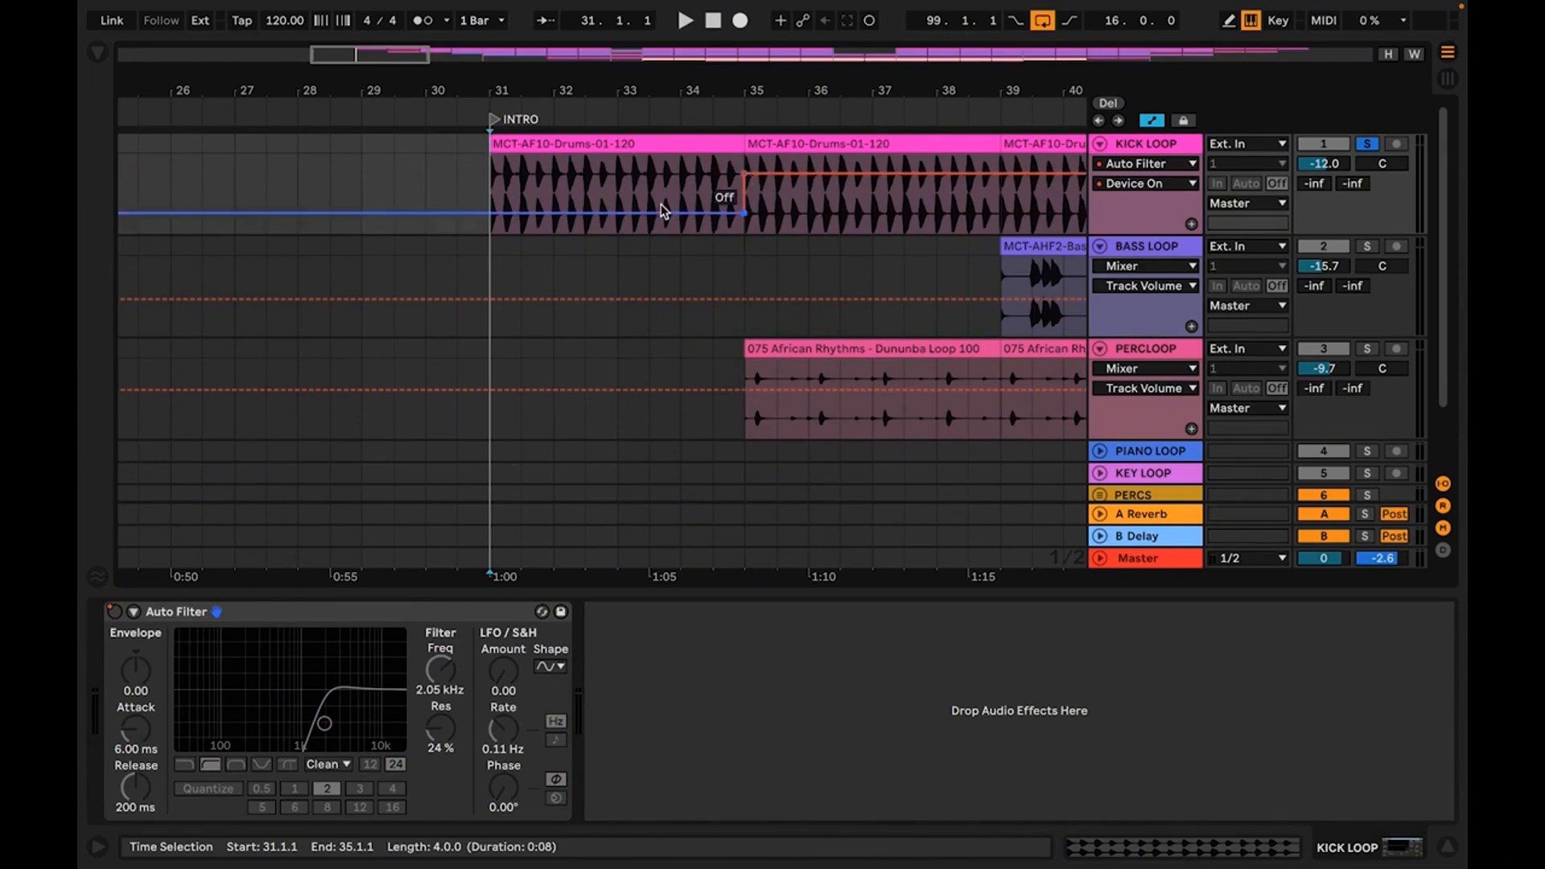
{"action": "left_click", "coordinate": [583, 147]}
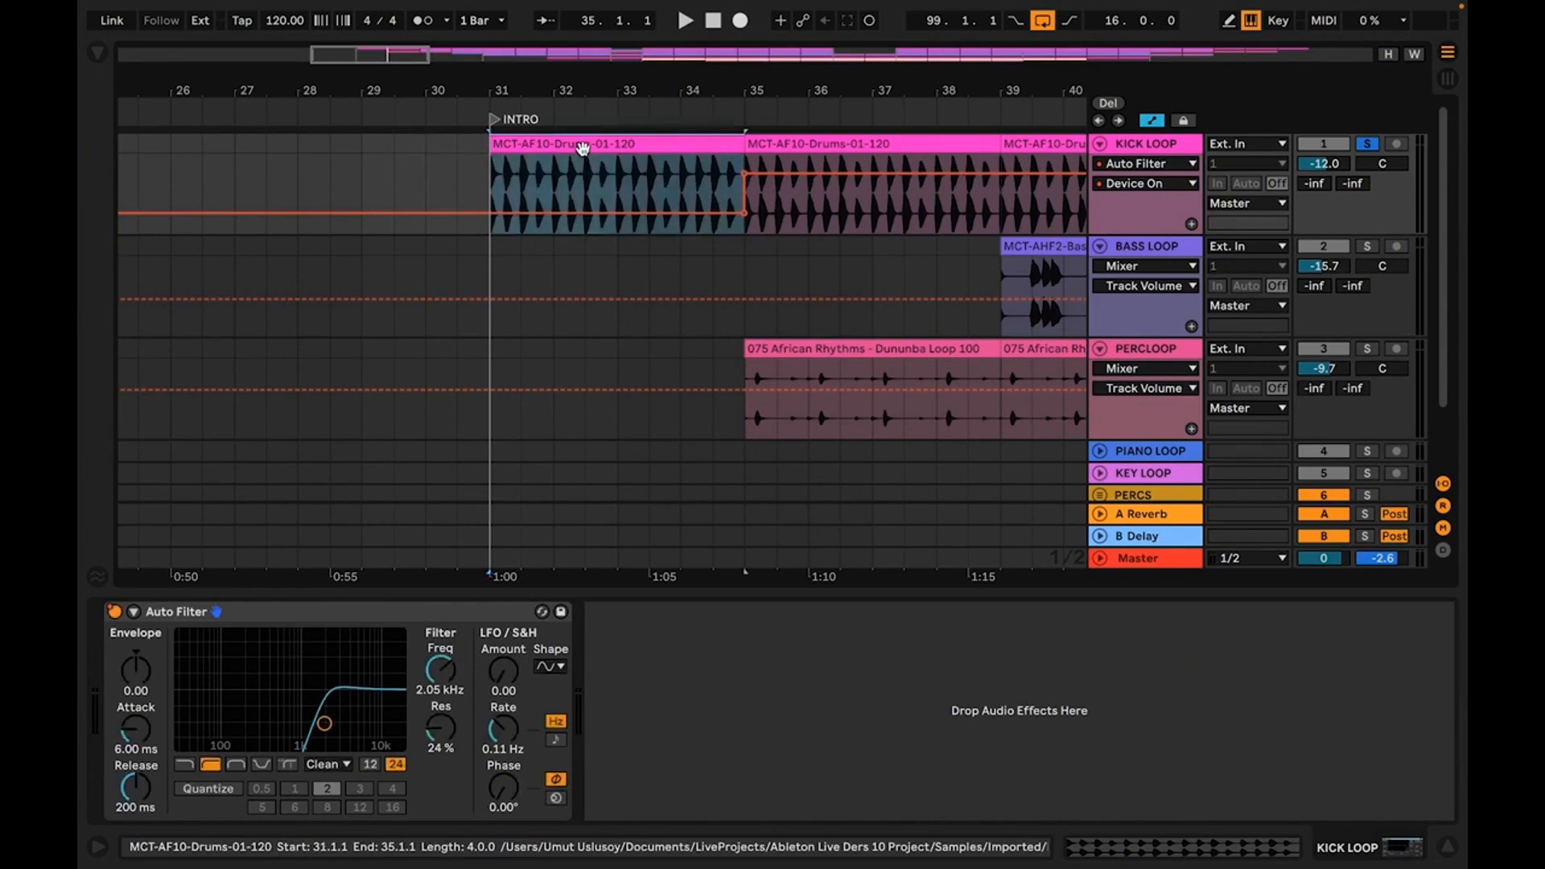
{"action": "key", "text": "space"}
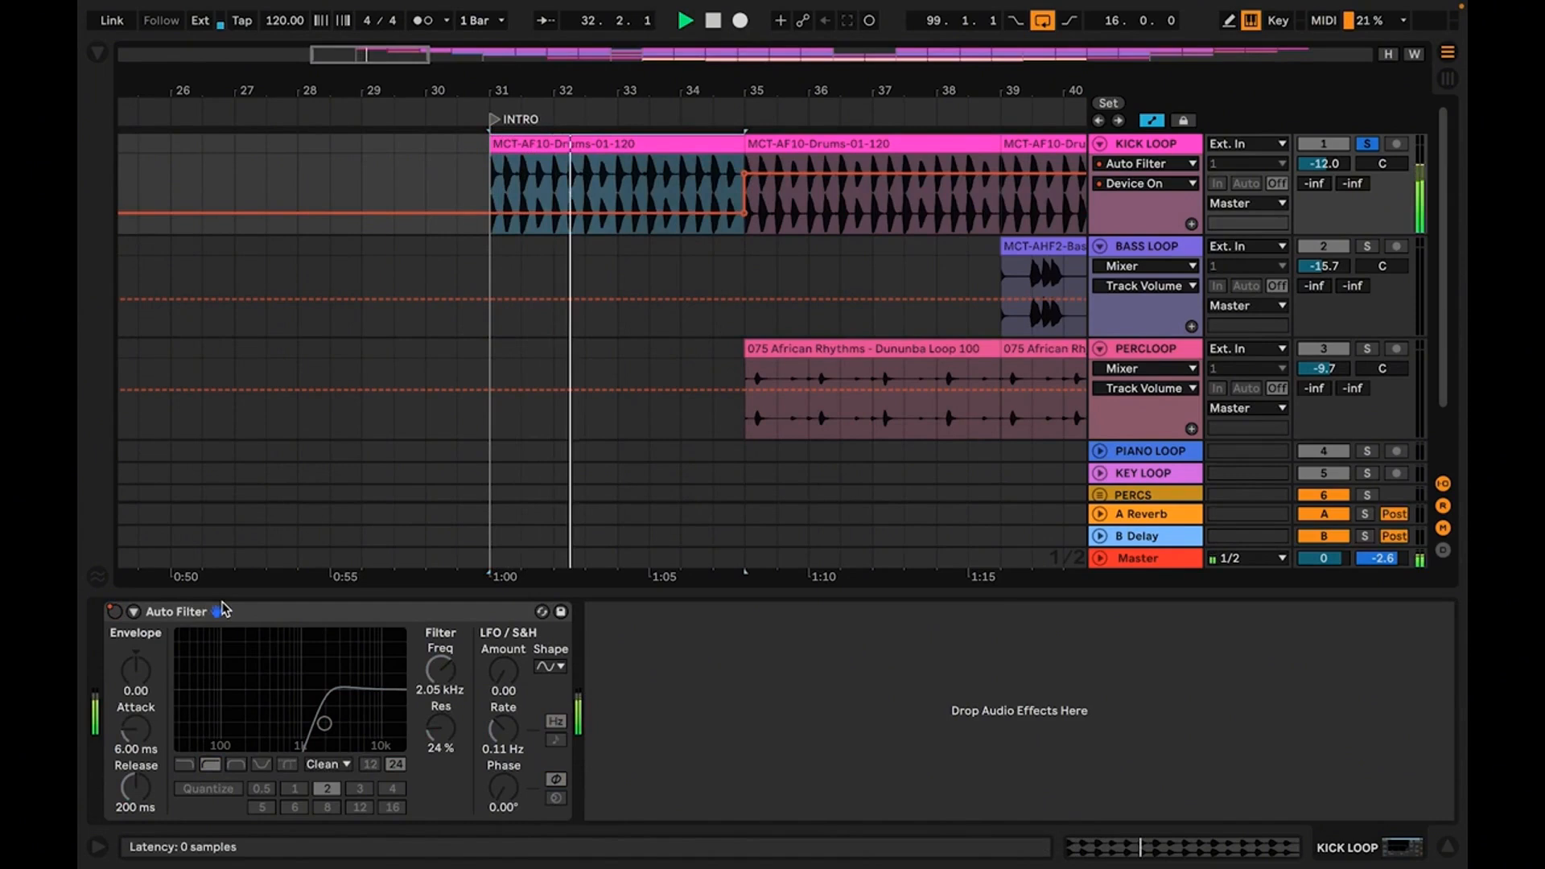
Reverse the Device On automation on KICK LOOP: filter on before bar 35 and off from bar 35
{"action": "left_click", "coordinate": [748, 217]}
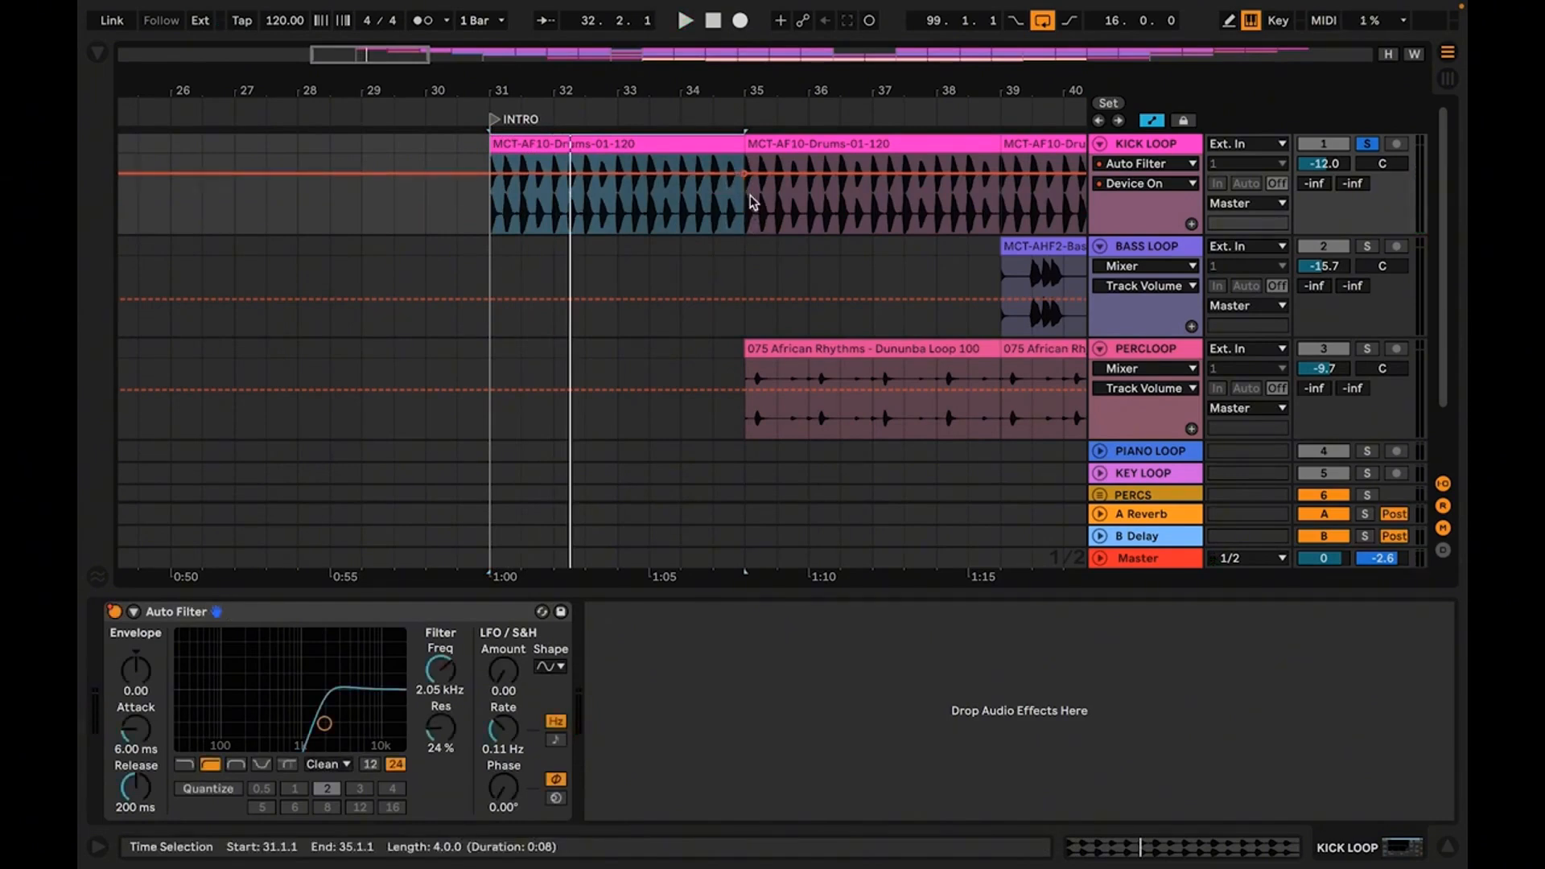
{"action": "left_click_drag", "start_coordinate": [759, 182], "coordinate": [758, 213]}
{"action": "key", "text": "space"}
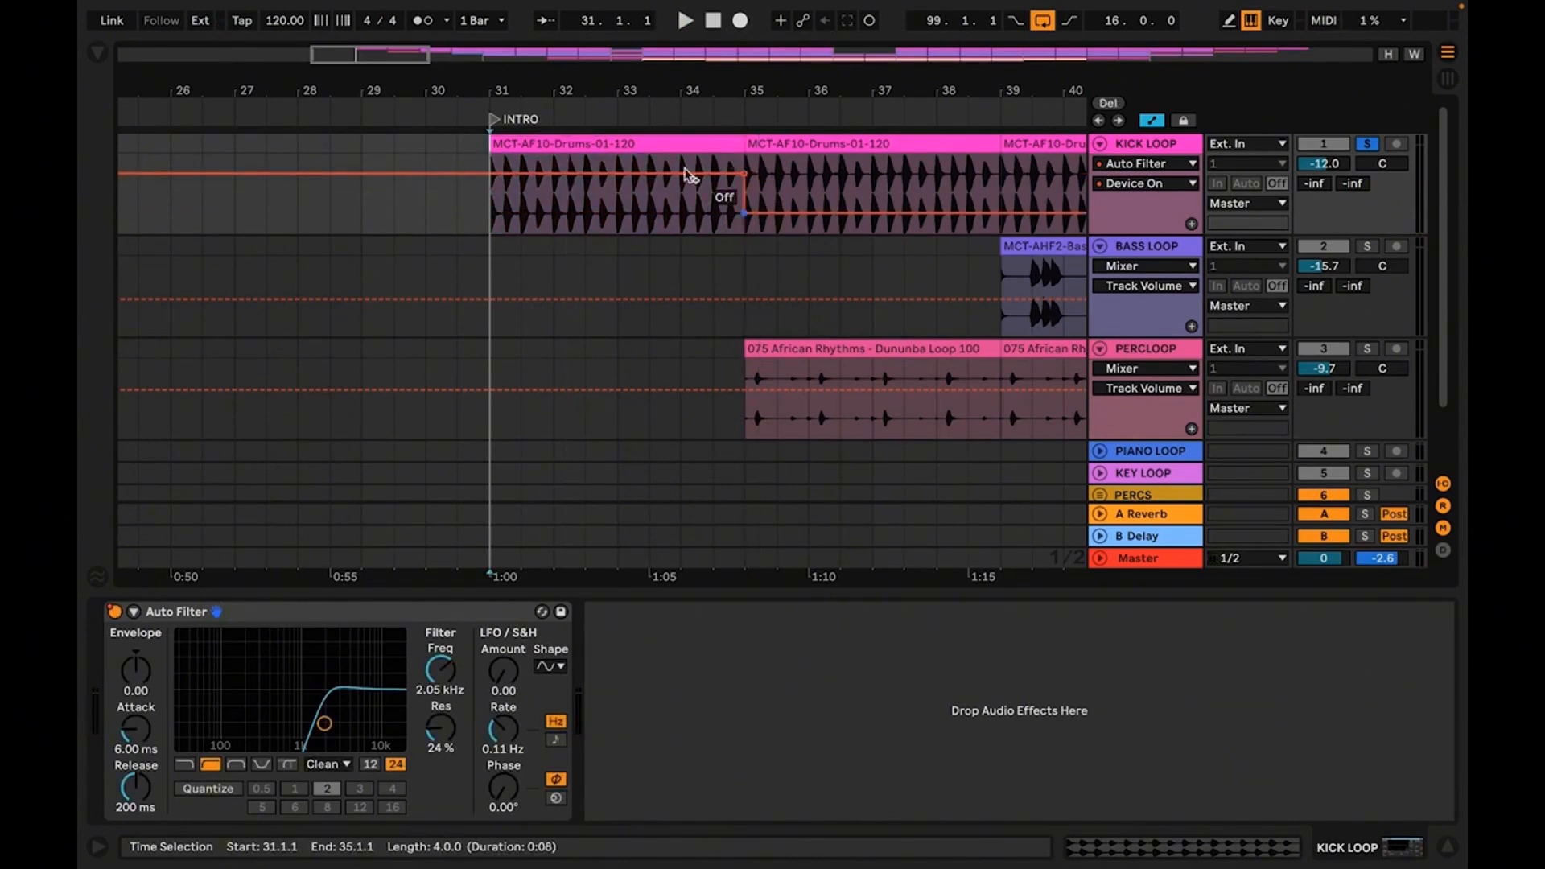
Play the soloed KICK LOOP from the INTRO and set the high-pass cutoff to about 291 Hz with 20% resonance
{"action": "left_click", "coordinate": [691, 146]}
{"action": "key", "text": "space"}
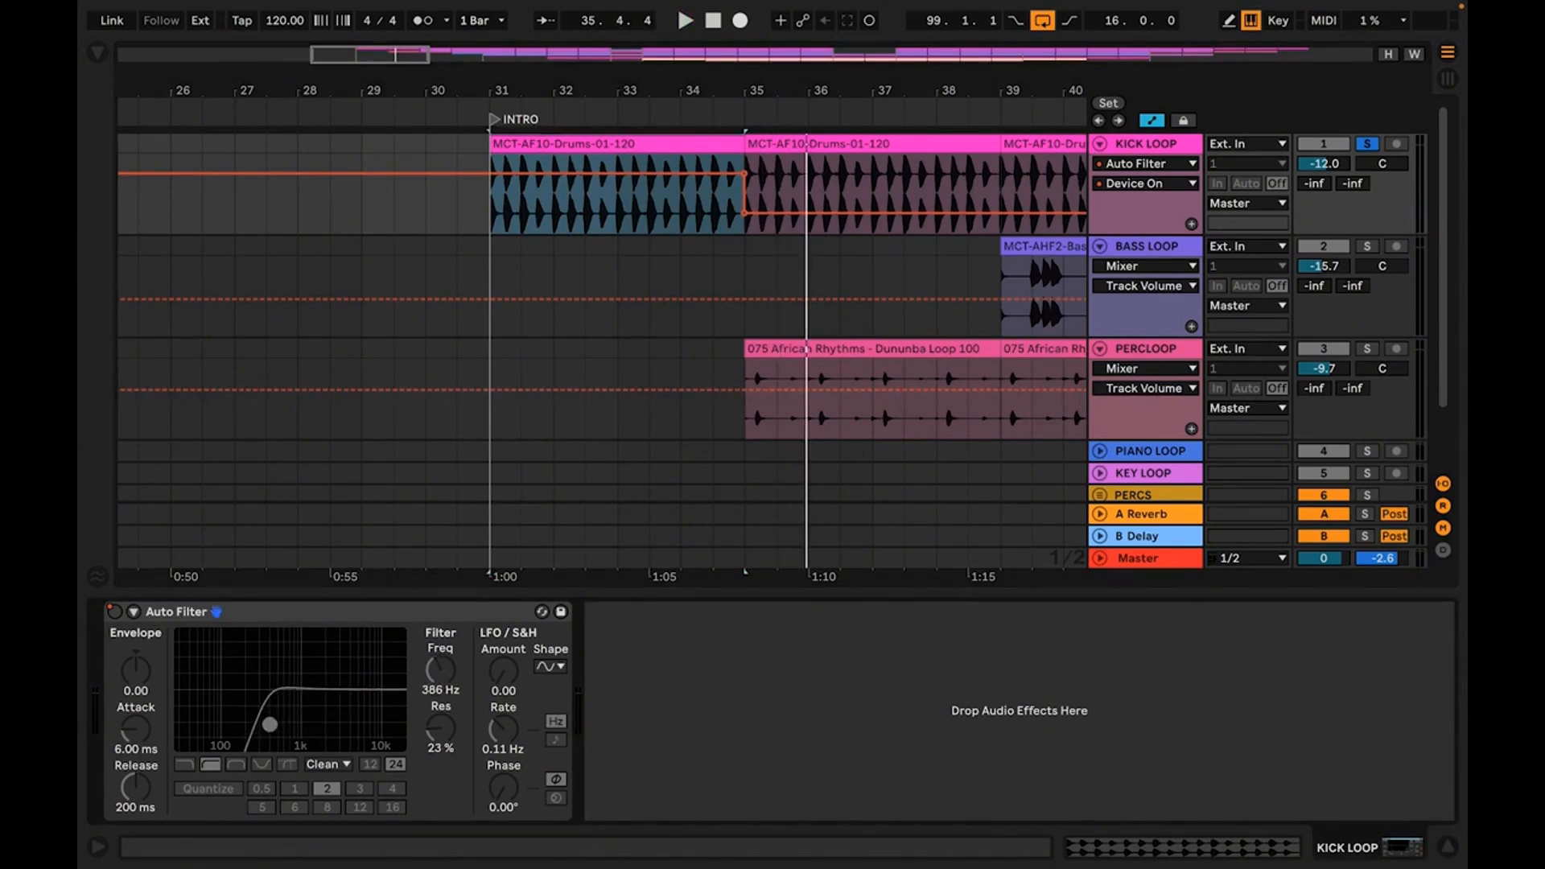
{"action": "key", "text": "space"}
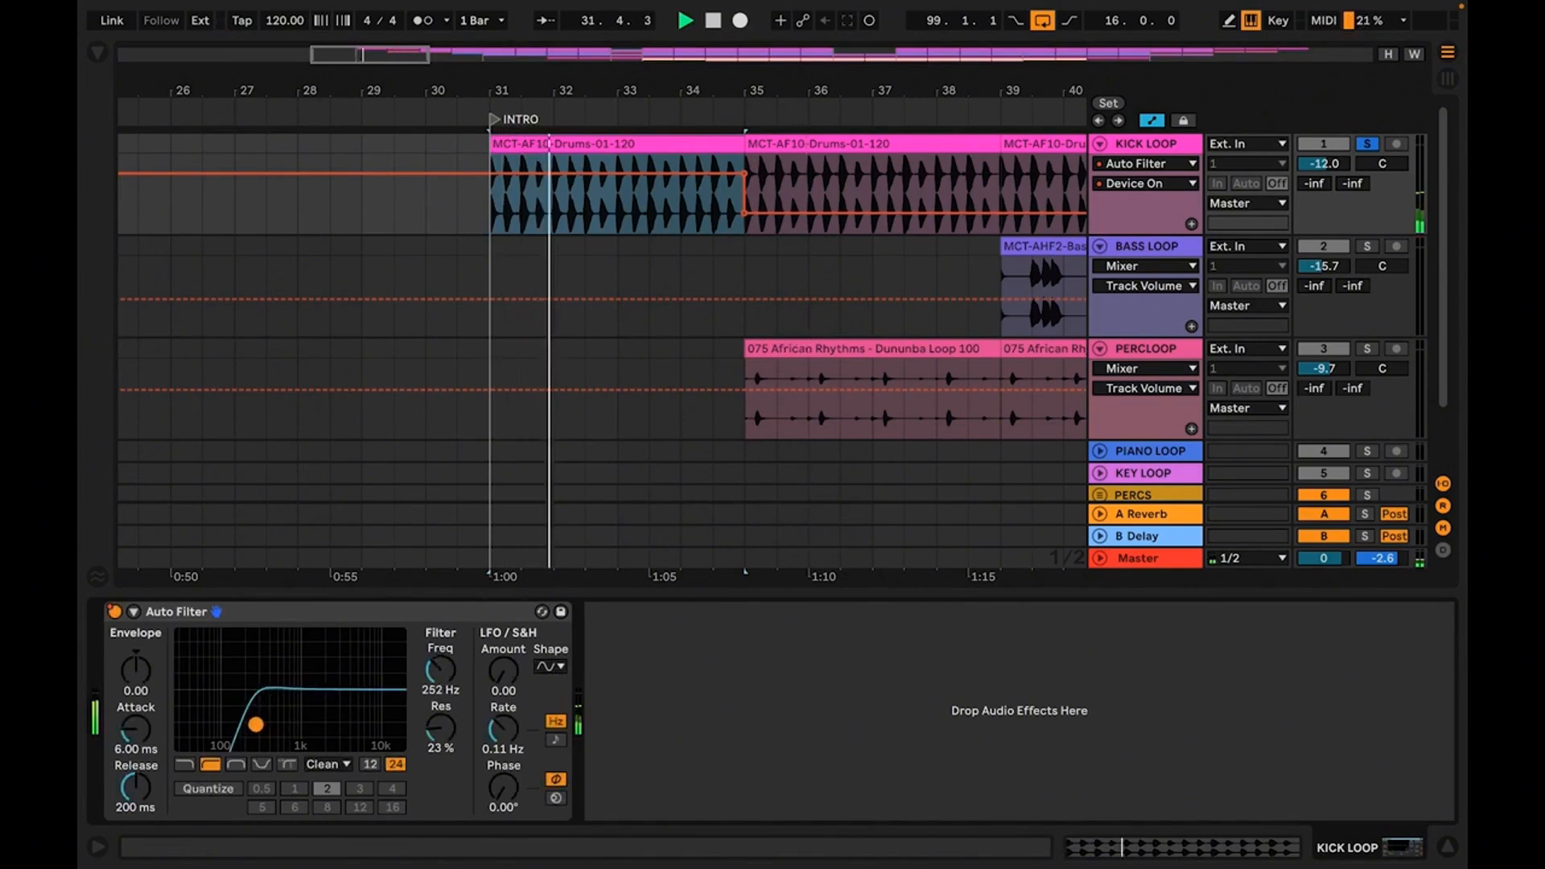
{"action": "left_click_drag", "start_coordinate": [248, 727], "coordinate": [262, 728]}
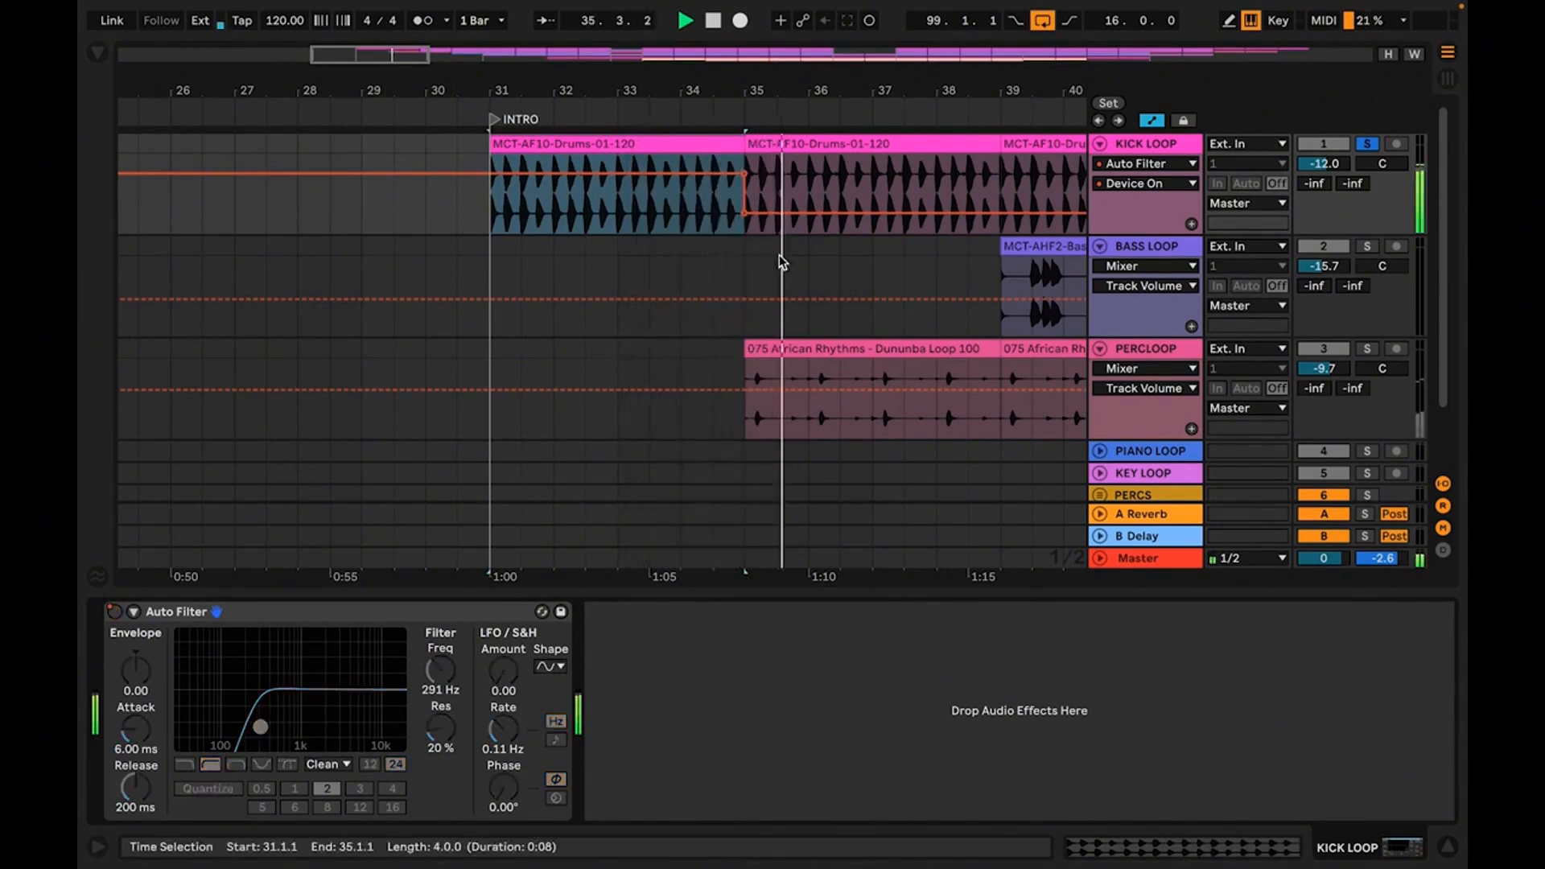
Turn off solo on KICK LOOP and play the full arrangement from the INTRO
{"action": "left_click", "coordinate": [1363, 149]}
{"action": "key", "text": "space"}
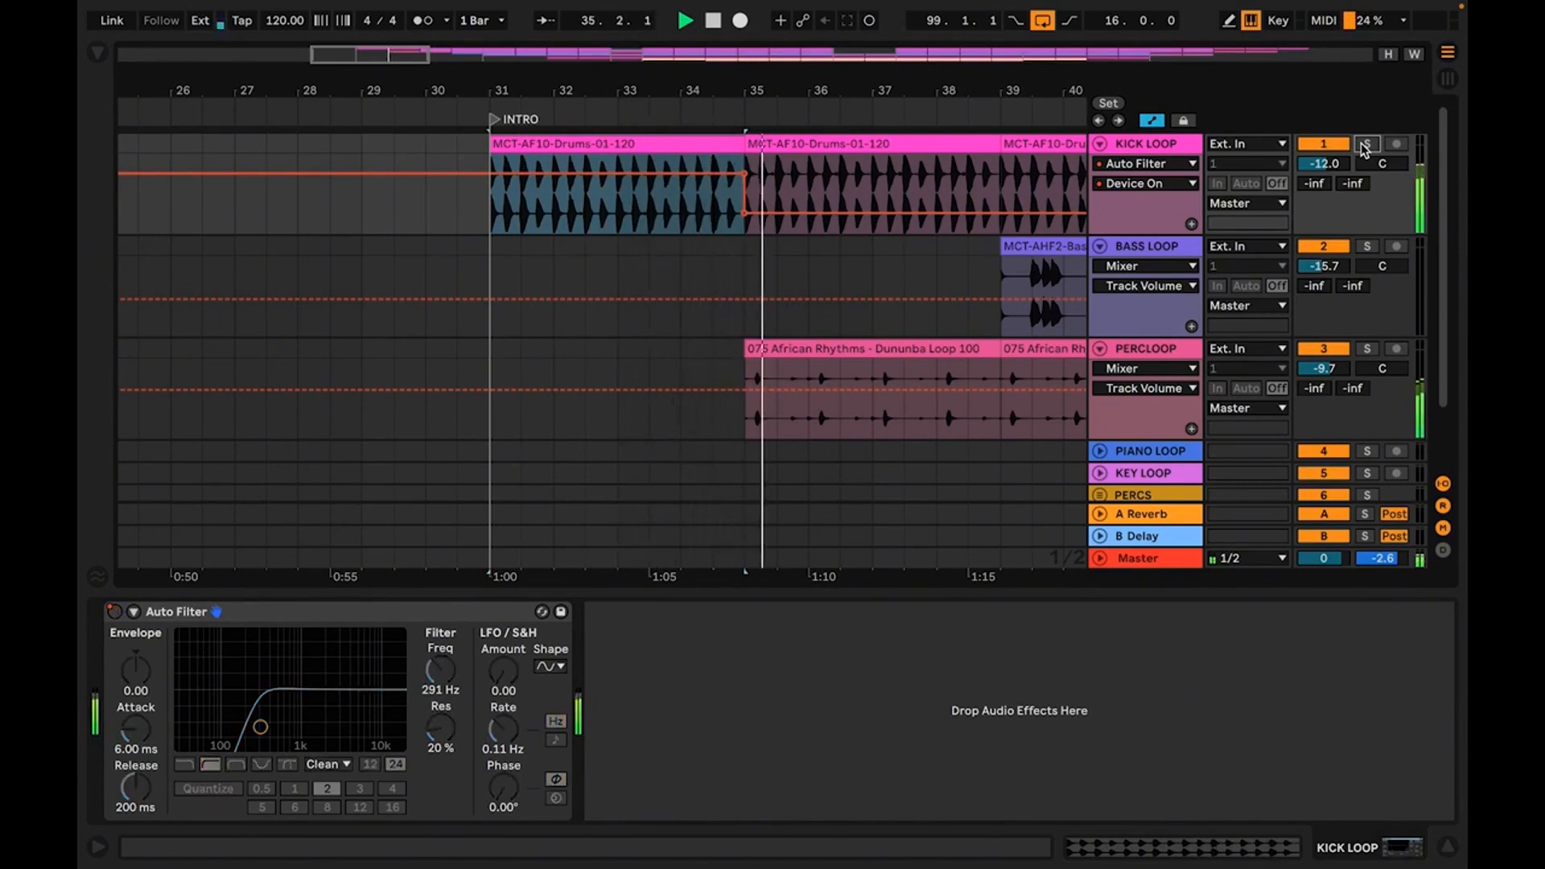
{"action": "left_click_drag", "start_coordinate": [860, 82], "coordinate": [524, 5]}
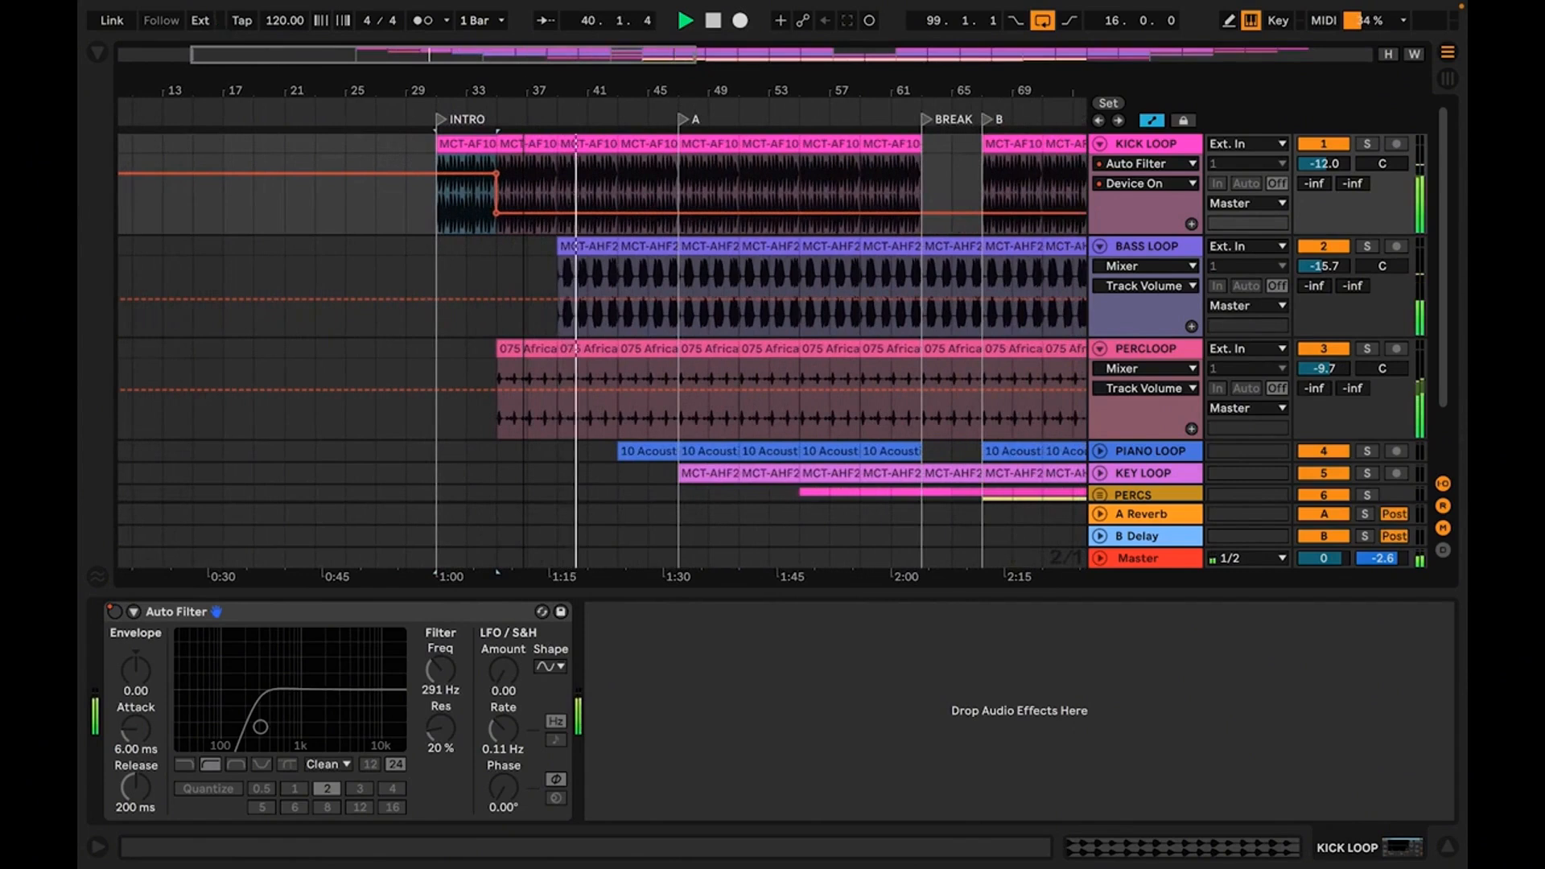
Stop playback and automate the KICK LOOP Auto Filter on for bar 62, the last bar before the BREAK marker
{"action": "left_click_drag", "start_coordinate": [913, 93], "coordinate": [854, 222]}
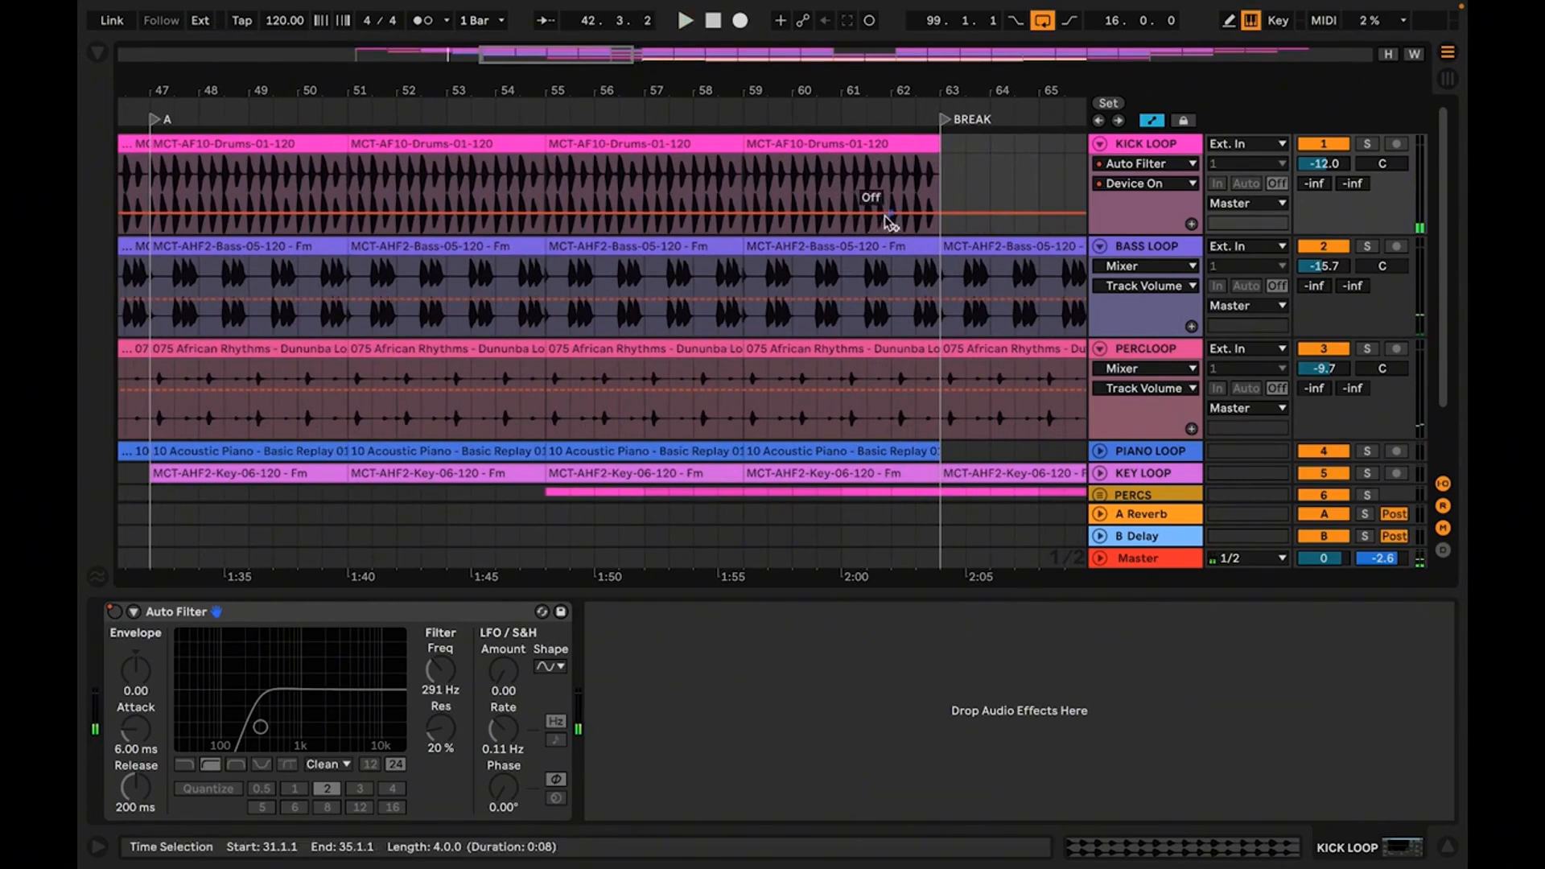
{"action": "key", "text": "space"}
{"action": "left_click", "coordinate": [888, 218]}
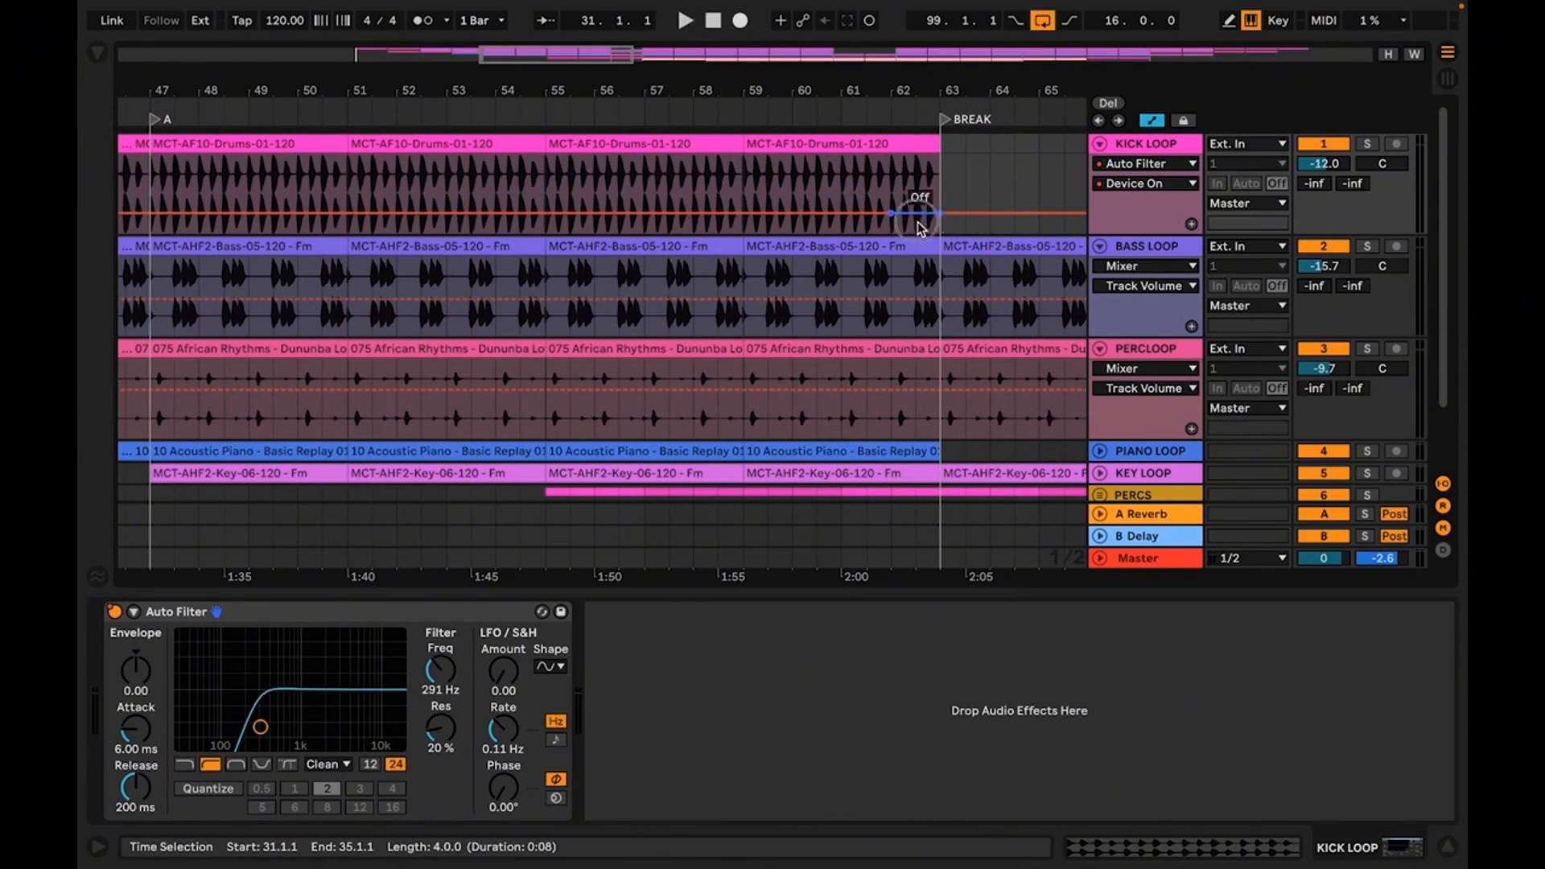
{"action": "left_click_drag", "start_coordinate": [916, 212], "coordinate": [916, 173]}
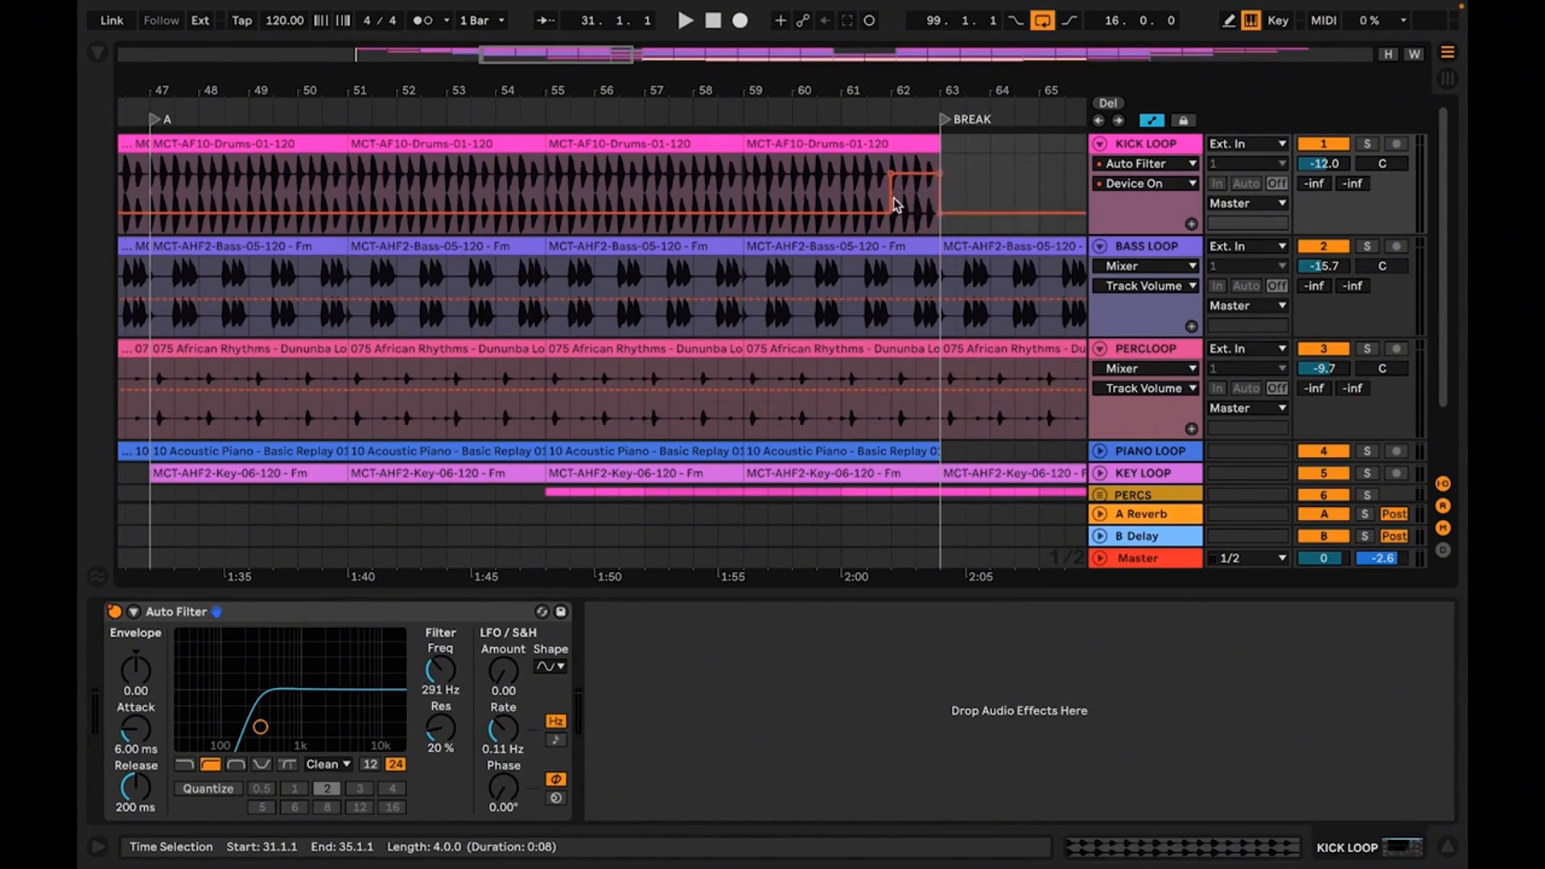
Play the arrangement from bar 61 through the BREAK to check the filtered kick, and show the whole arrangement
{"action": "left_click", "coordinate": [846, 197]}
{"action": "key", "text": "space"}
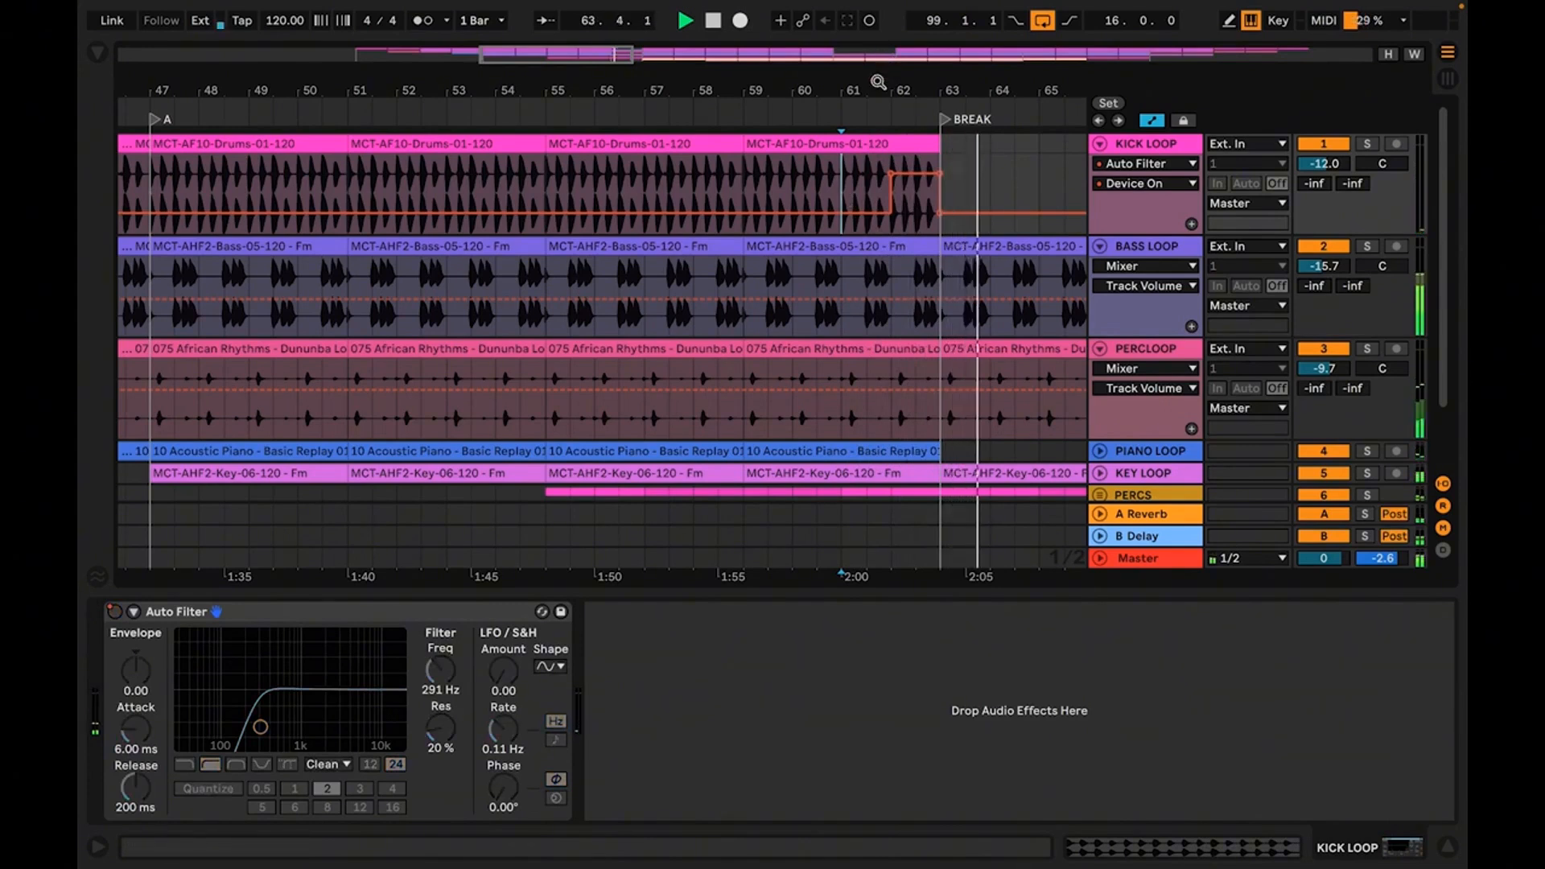
{"action": "left_click_drag", "start_coordinate": [875, 82], "coordinate": [757, 18]}
{"action": "mouse_move", "coordinate": [678, 87]}
{"action": "left_mouse_down"}
{"action": "mouse_move", "coordinate": [521, 69]}
{"action": "mouse_move", "coordinate": [547, 84]}
{"action": "left_mouse_up"}
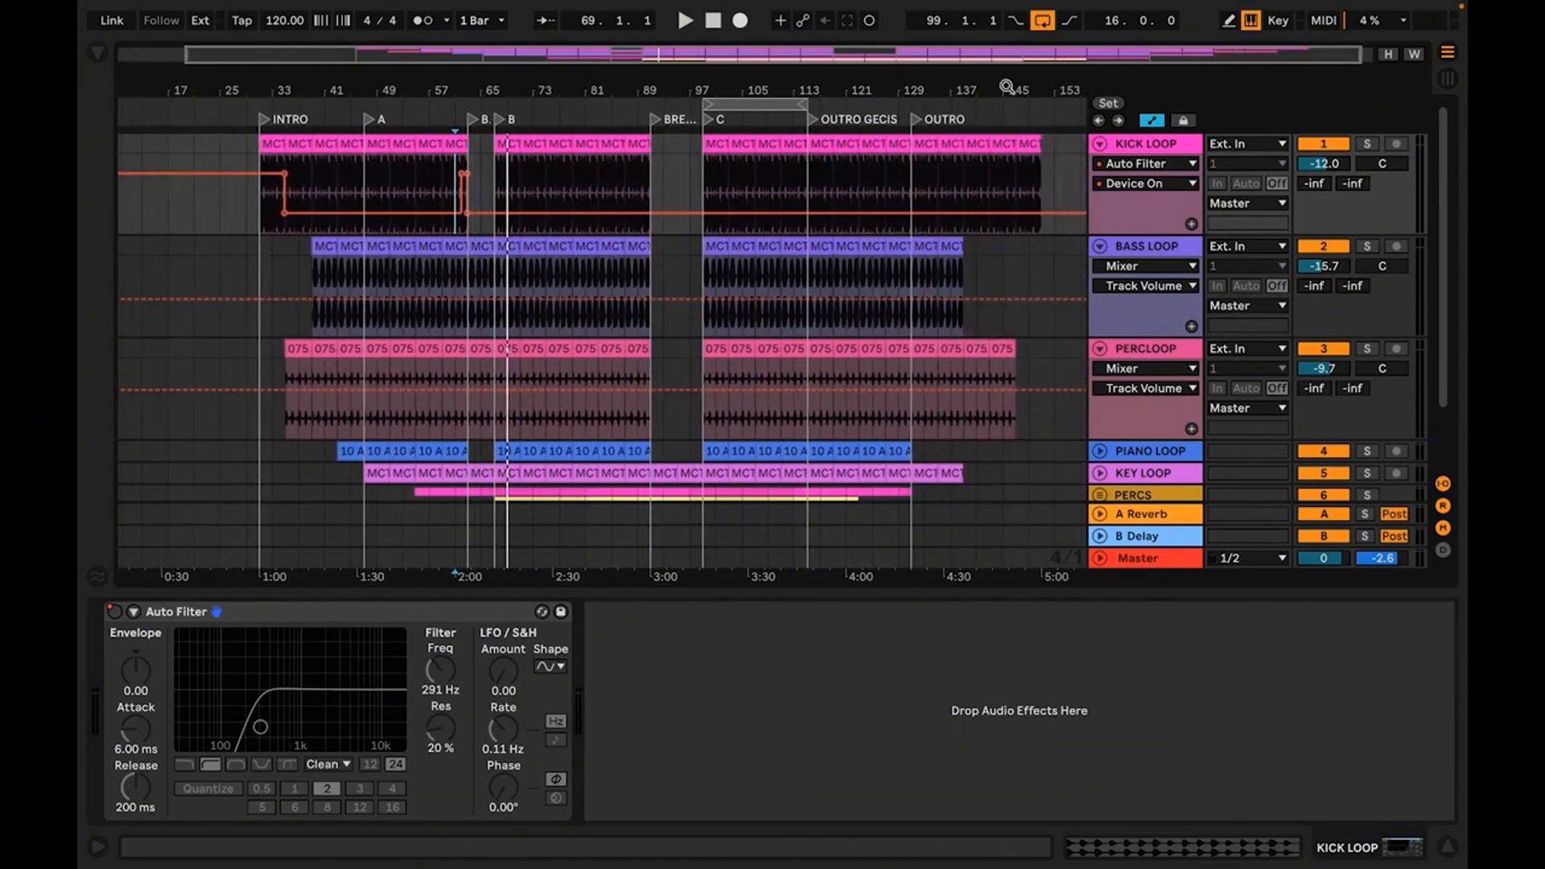
Automate the KICK LOOP Auto Filter on for its last clip, bars 147 to 151
{"action": "left_click_drag", "start_coordinate": [1003, 87], "coordinate": [633, 161]}
{"action": "left_click", "coordinate": [738, 152]}
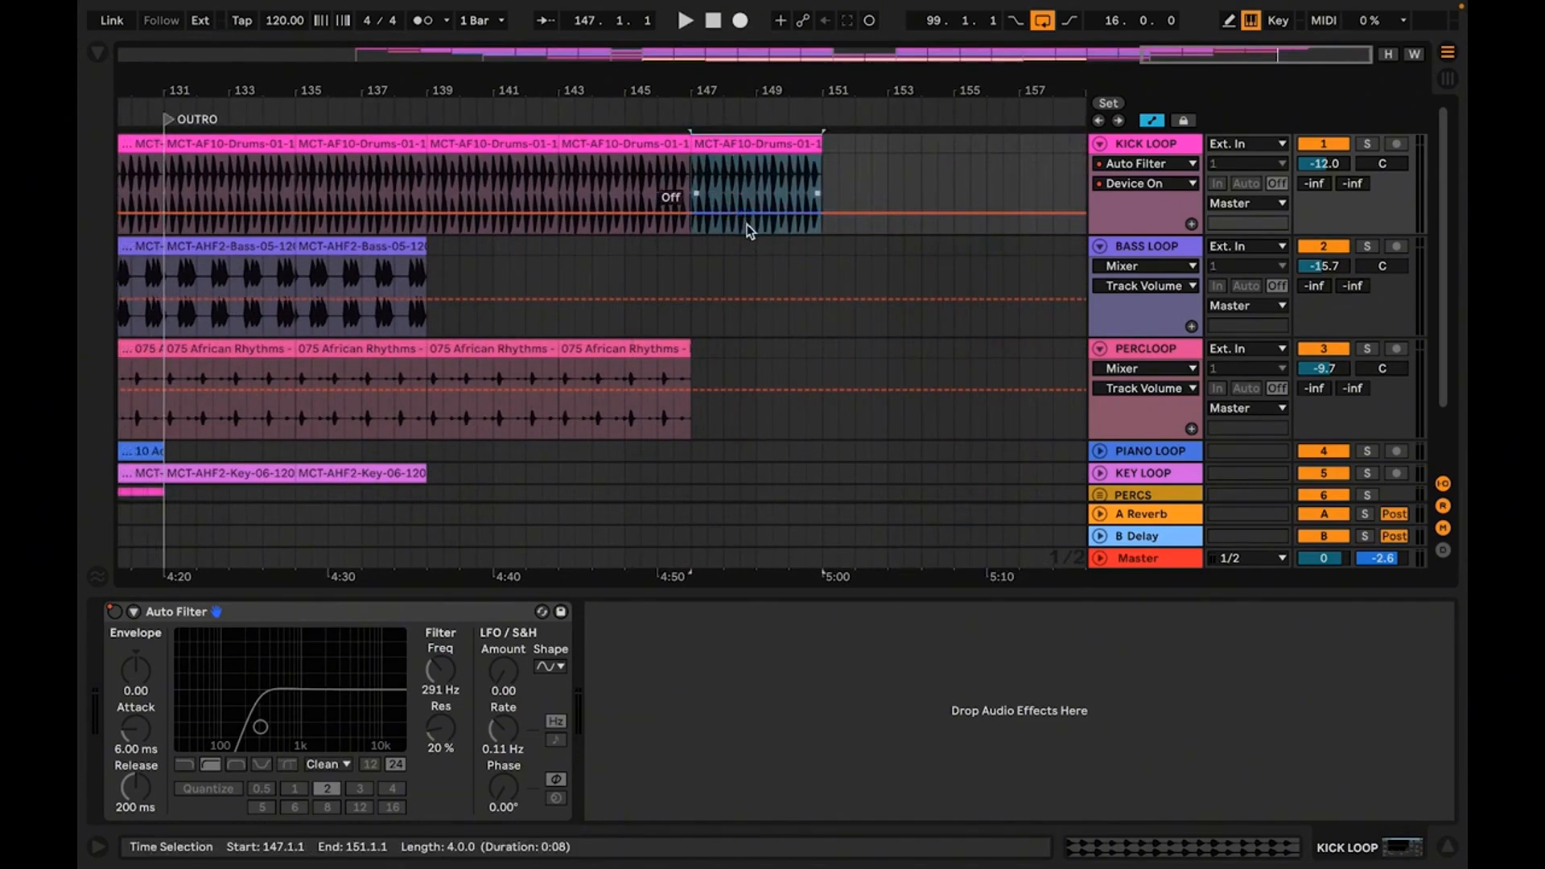
{"action": "left_click_drag", "start_coordinate": [747, 224], "coordinate": [747, 177]}
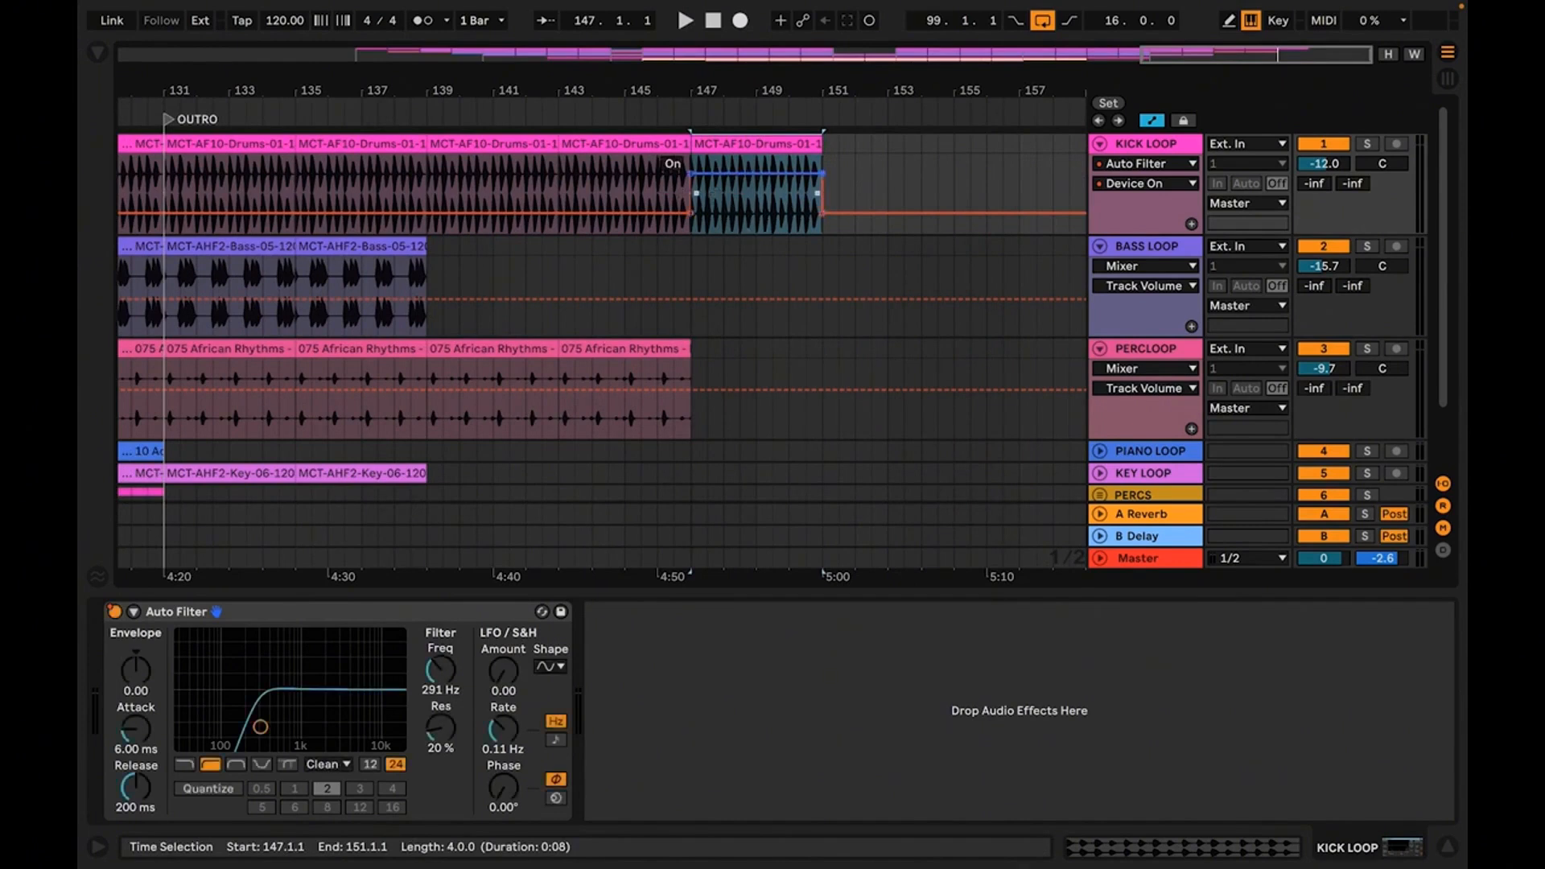
Play the arrangement from bar 143 through the end to check the filtered kick in the outro
{"action": "left_click", "coordinate": [650, 147]}
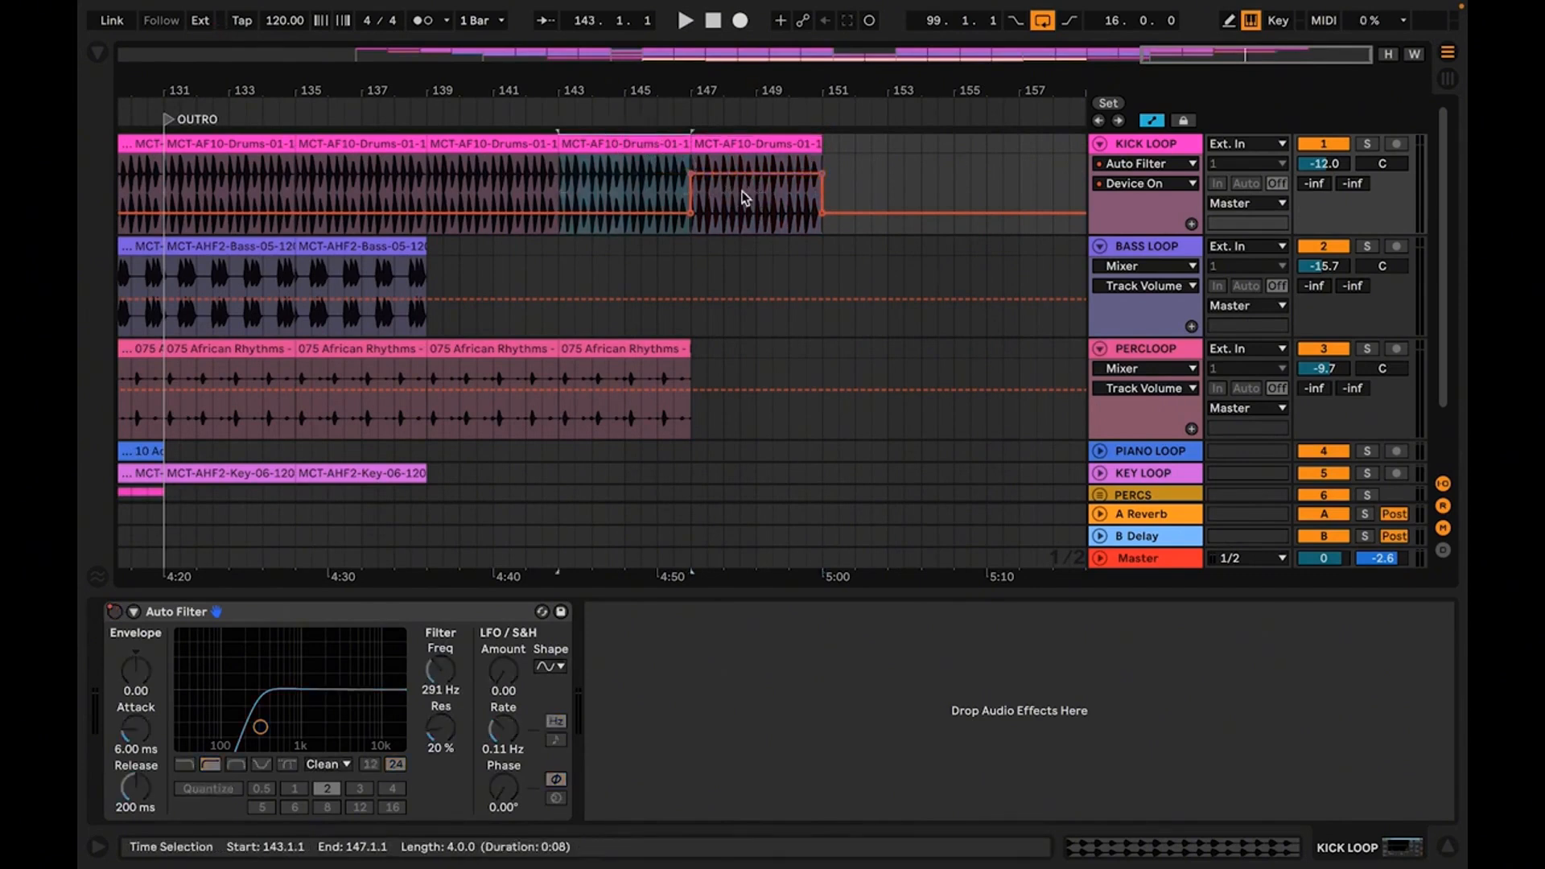
{"action": "key", "text": "space"}
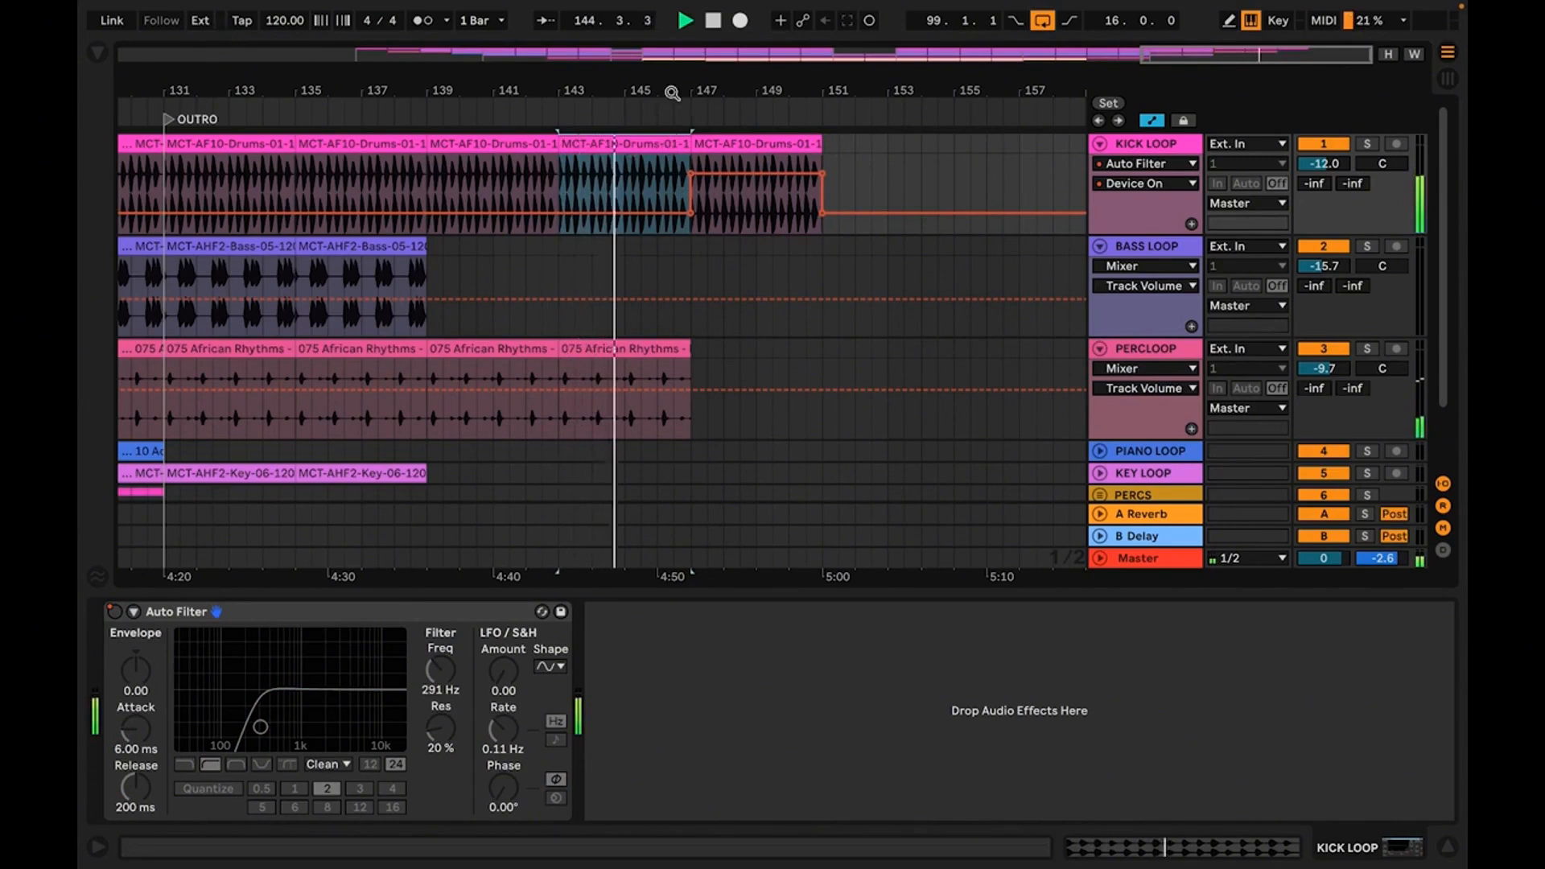
{"action": "mouse_move", "coordinate": [672, 93]}
{"action": "left_mouse_down"}
{"action": "mouse_move", "coordinate": [672, 69]}
{"action": "mouse_move", "coordinate": [777, 90]}
{"action": "left_mouse_up"}
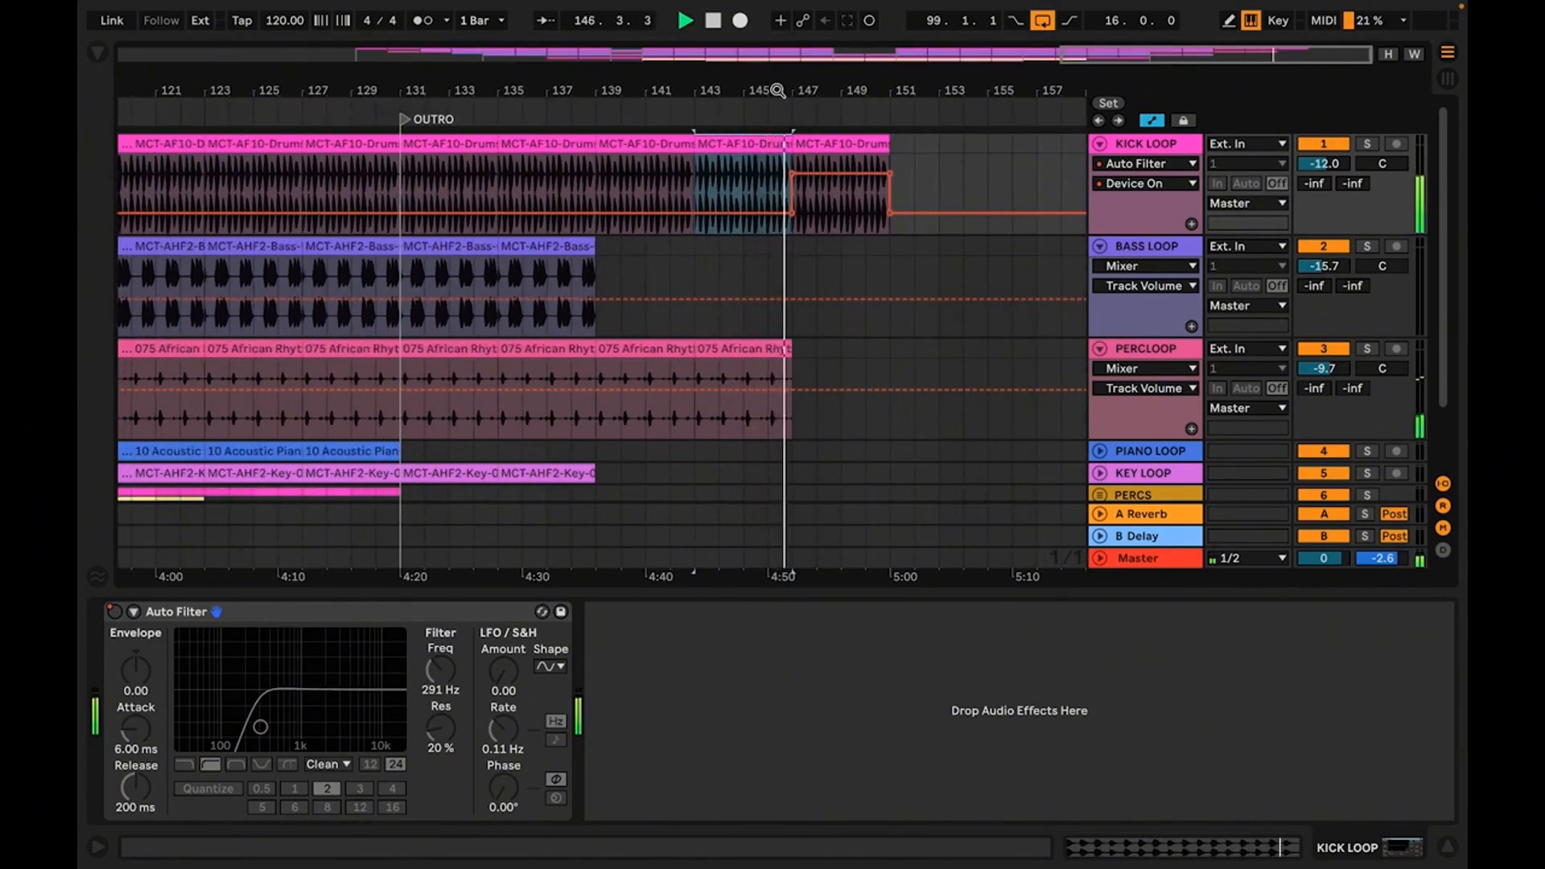
{"action": "mouse_move", "coordinate": [777, 90]}
{"action": "left_mouse_down"}
{"action": "mouse_move", "coordinate": [777, 36]}
{"action": "mouse_move", "coordinate": [1006, 111]}
{"action": "left_mouse_up"}
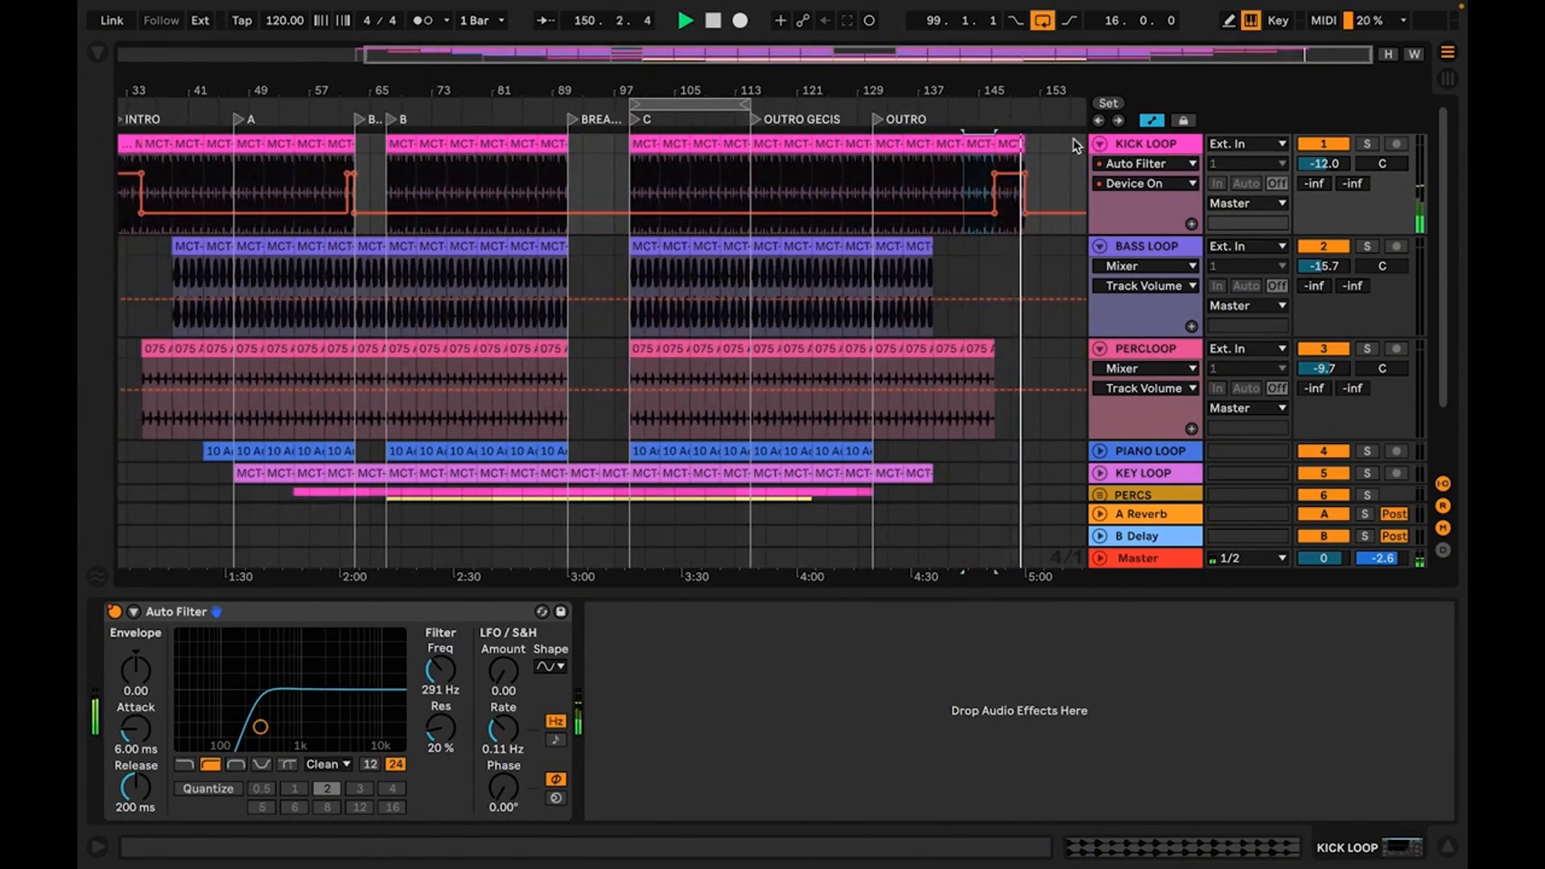
Fold the KICK LOOP, BASS LOOP and PERCLOOP tracks and unfold the PIANO LOOP track
{"action": "left_click", "coordinate": [1099, 143]}
{"action": "left_click_drag", "start_coordinate": [1028, 90], "coordinate": [1028, 67]}
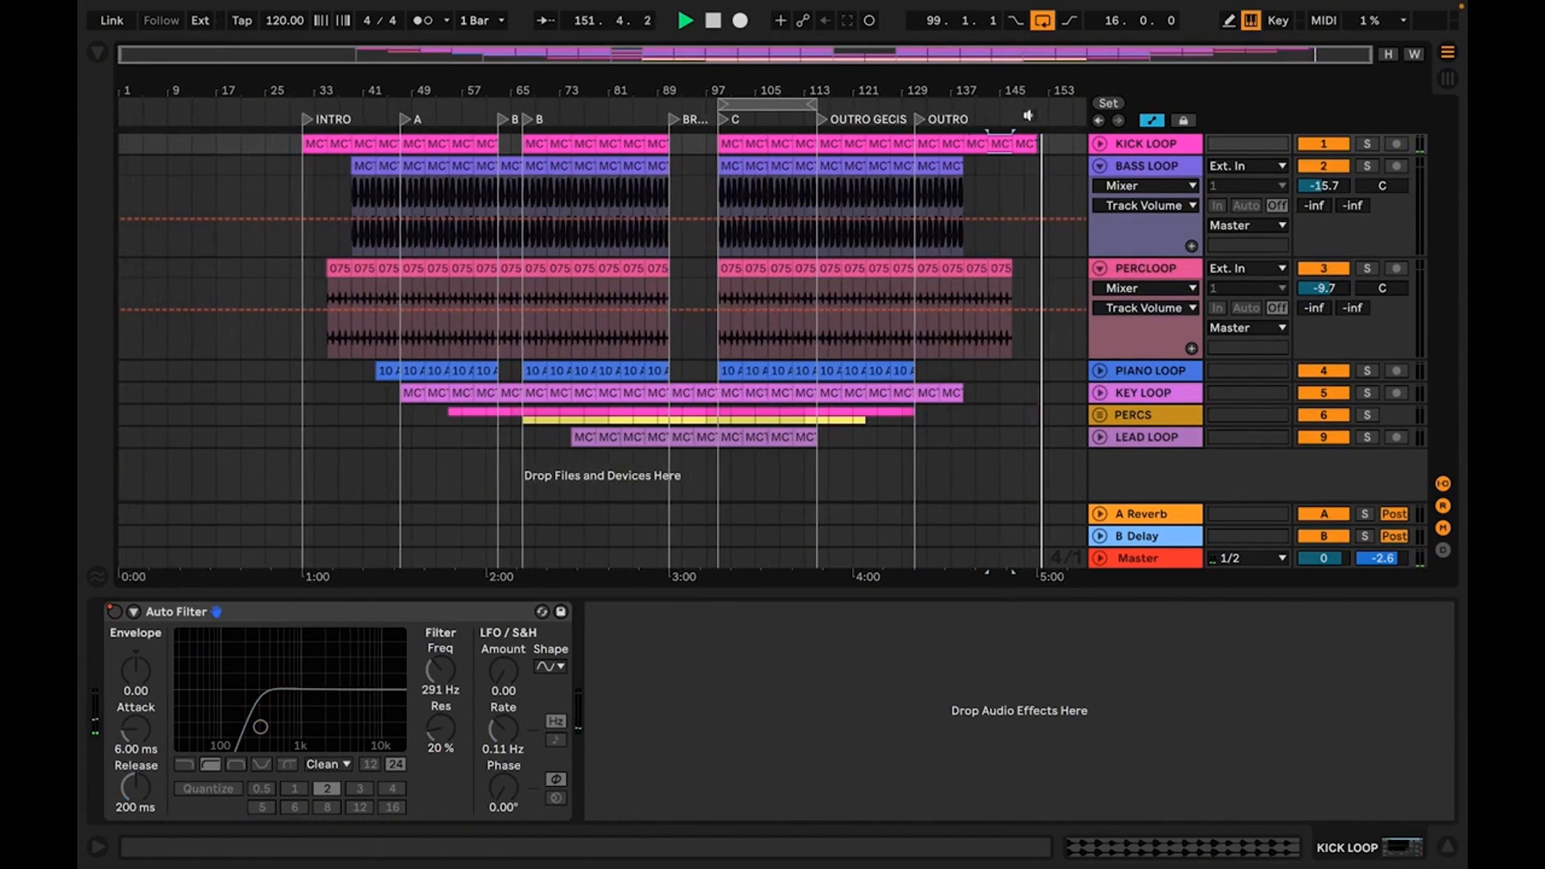
{"action": "left_click", "coordinate": [1099, 167]}
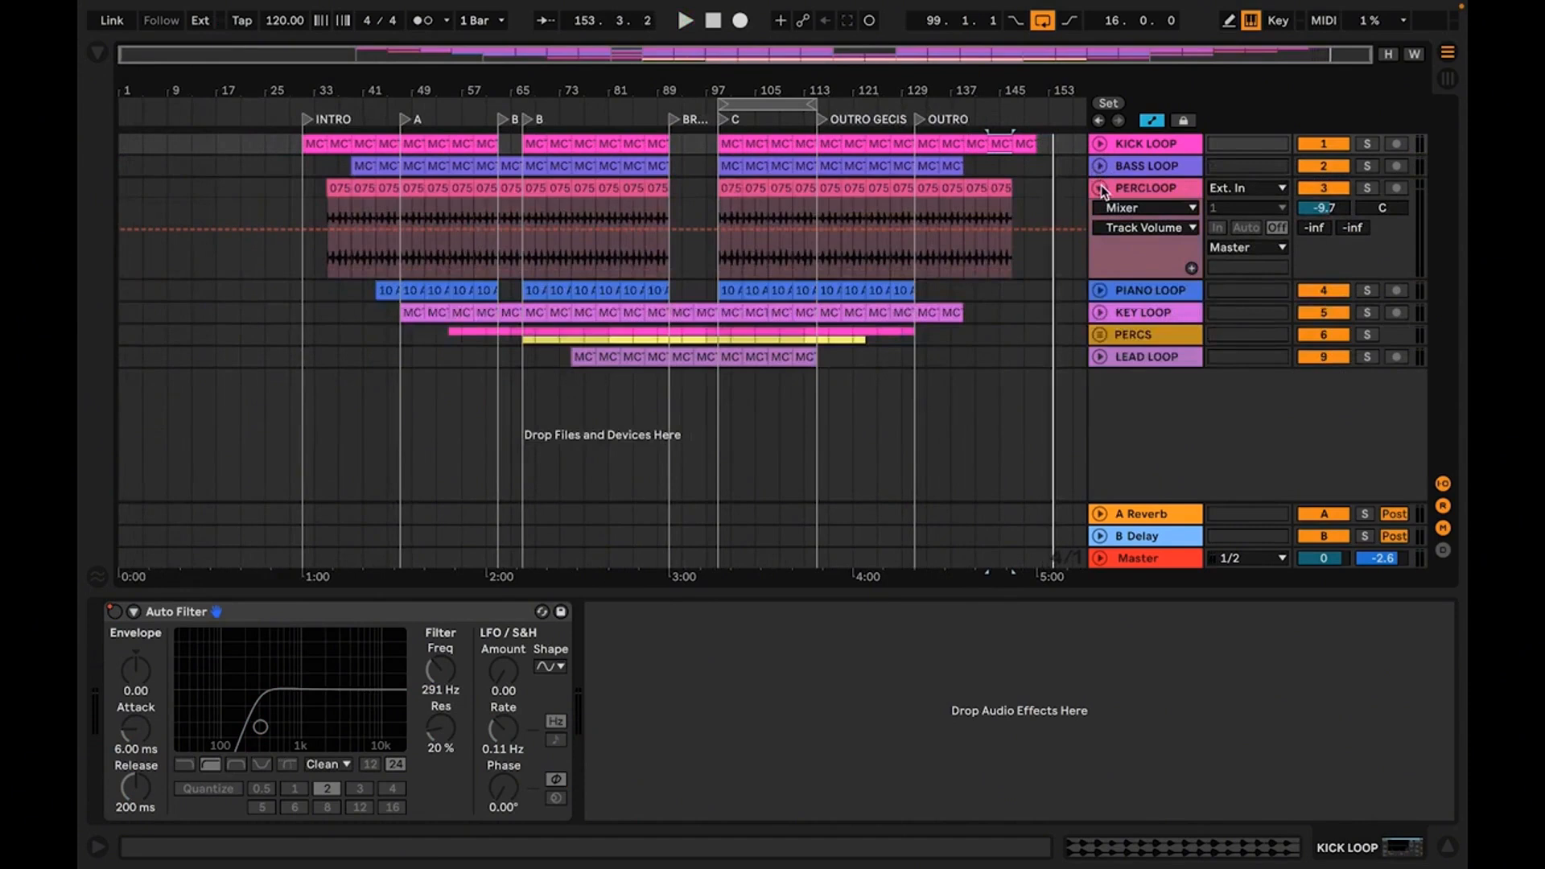
{"action": "left_click", "coordinate": [1101, 188]}
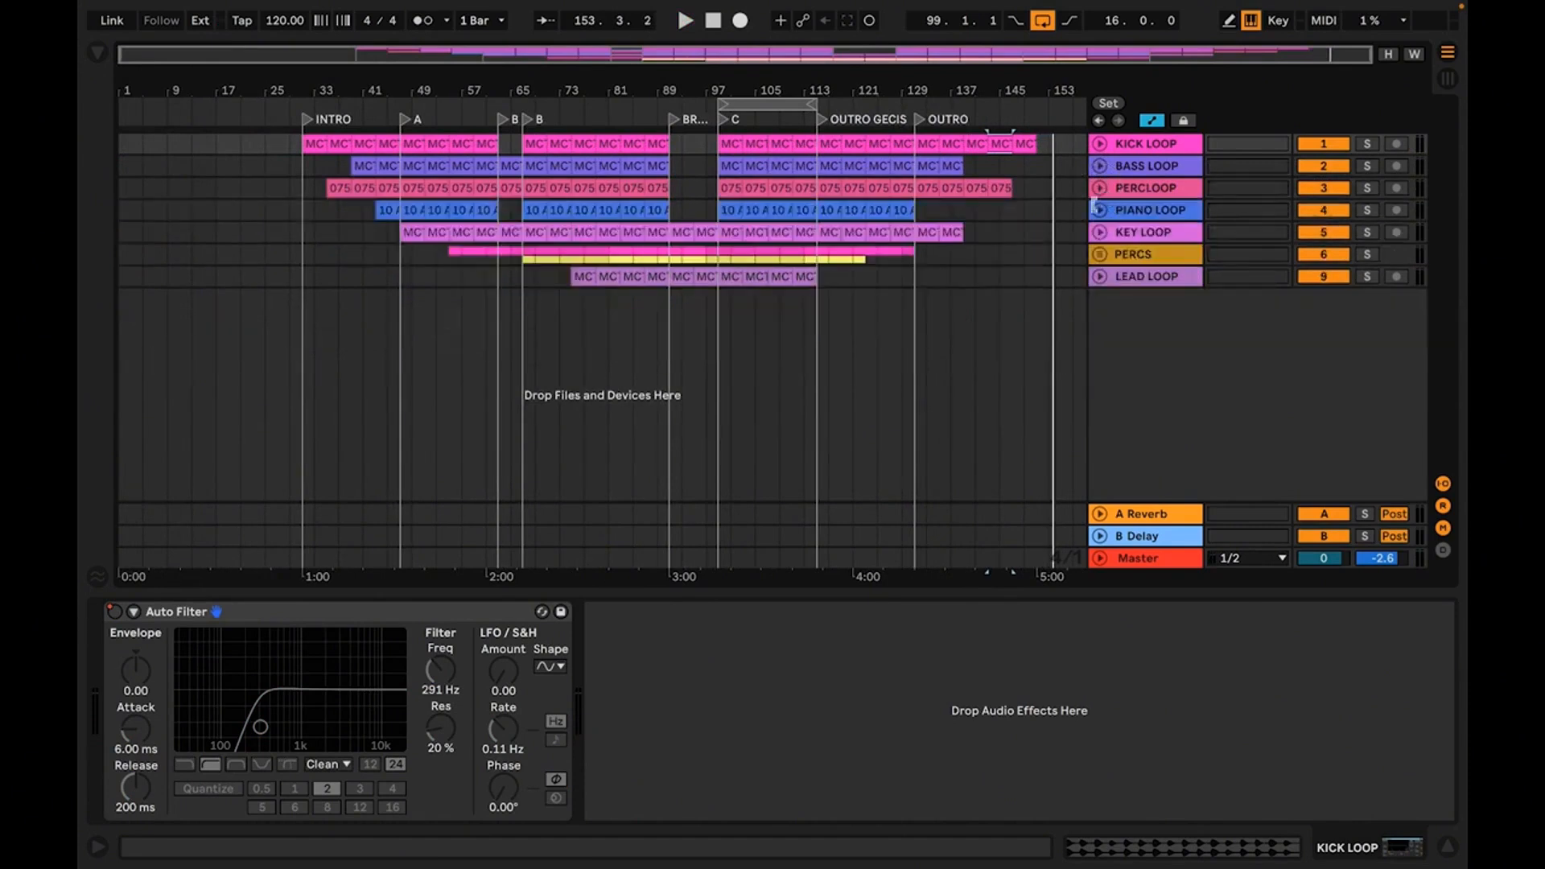
{"action": "left_click", "coordinate": [1099, 210]}
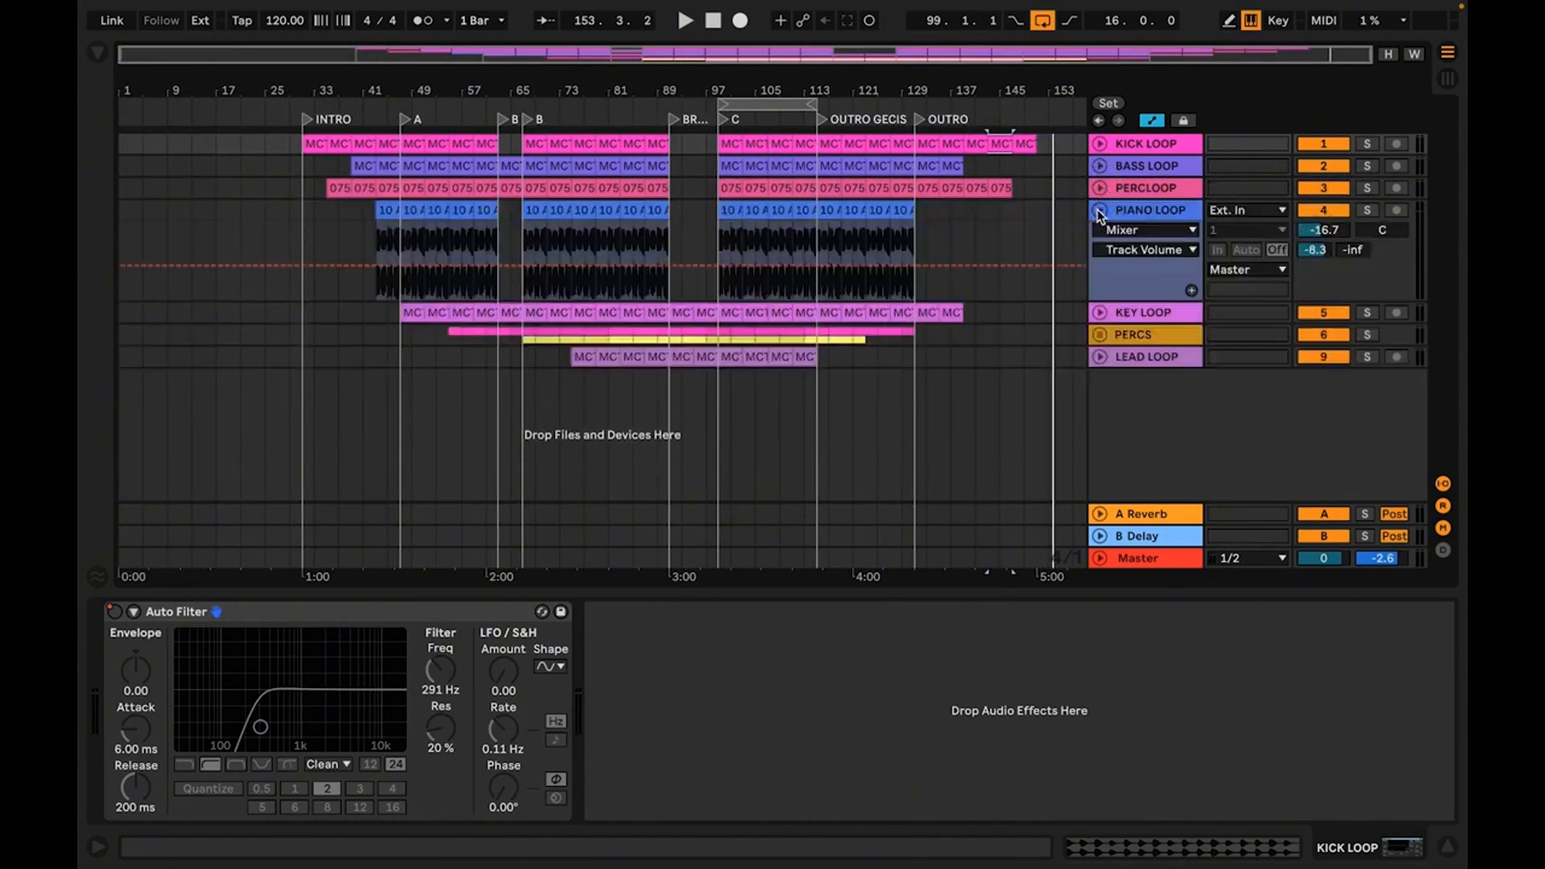
Play the arrangement from the first PIANO LOOP clip and from section B to compare the piano level
{"action": "left_click", "coordinate": [392, 212]}
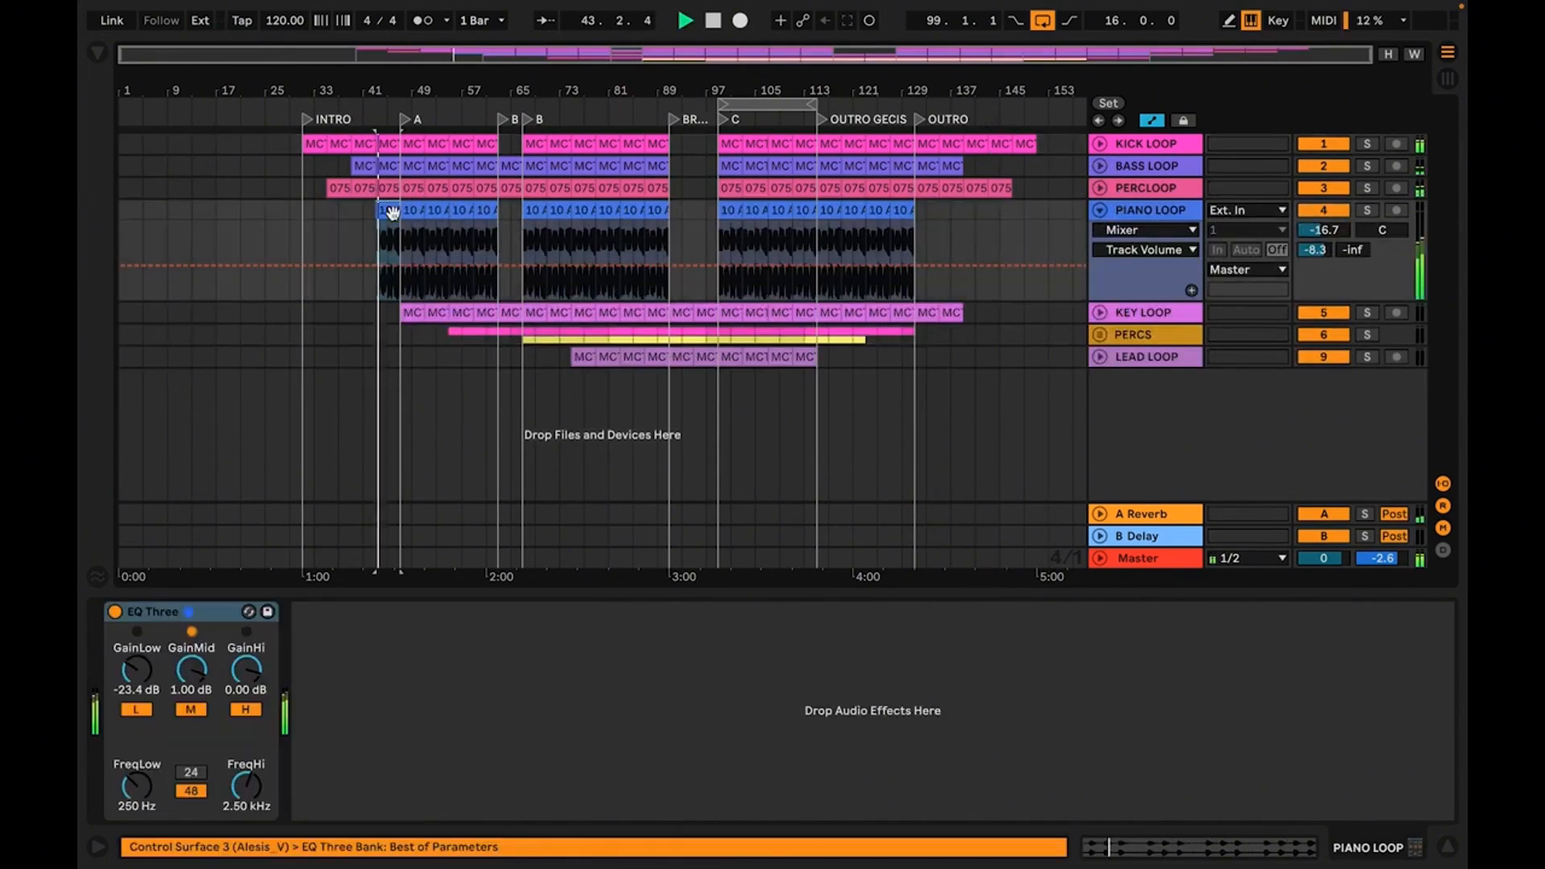
{"action": "left_click", "coordinate": [539, 211]}
{"action": "key", "text": "space"}
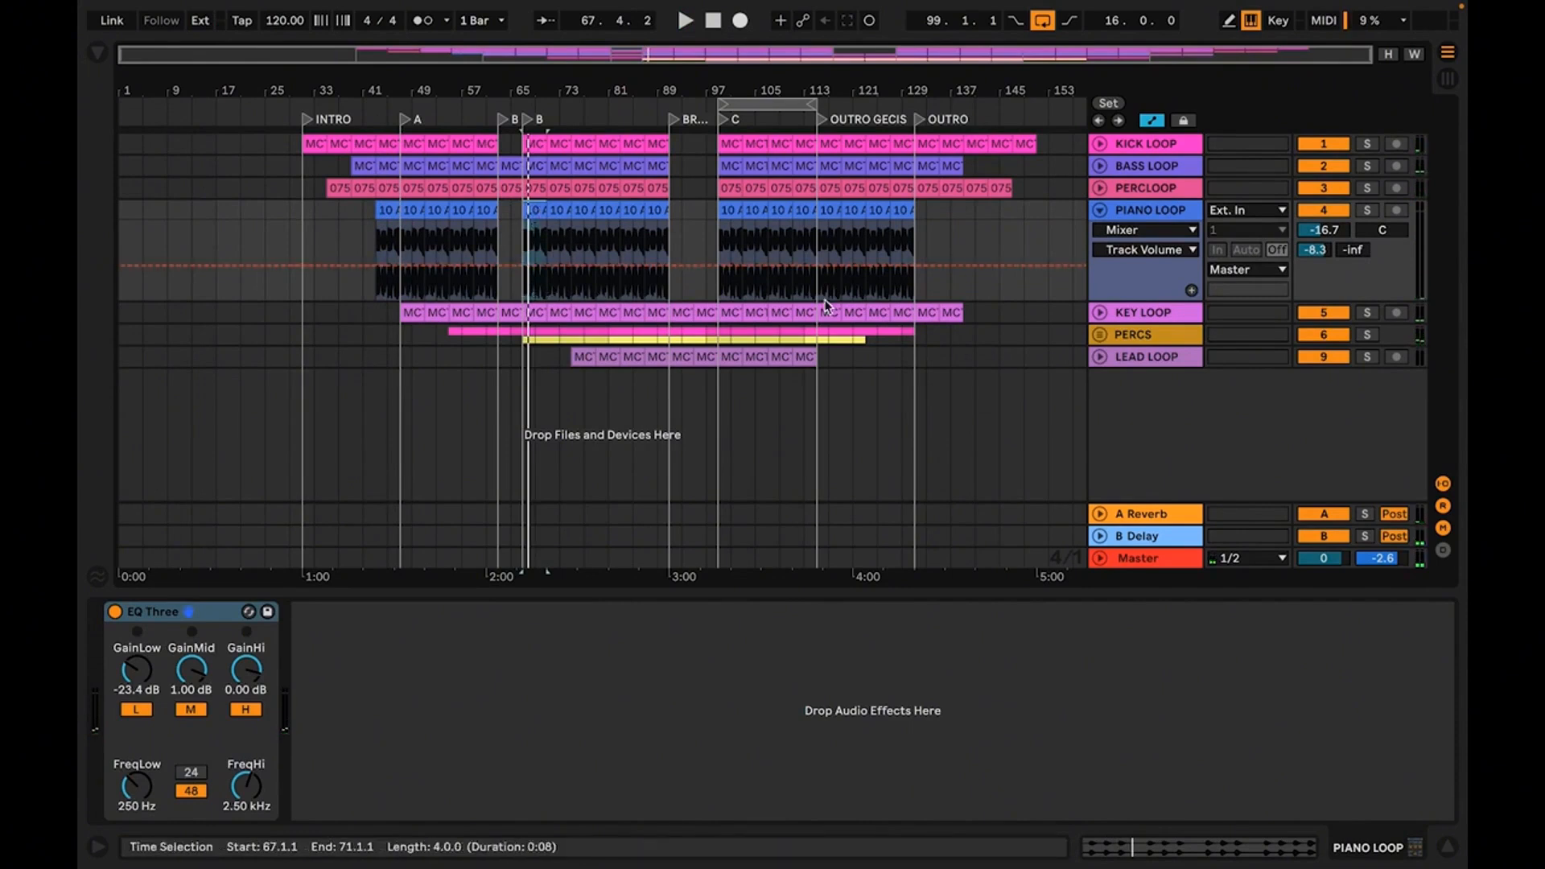
Unfold the KEY LOOP track and show the PIANO LOOP's Track Volume automation
{"action": "left_click", "coordinate": [1101, 315]}
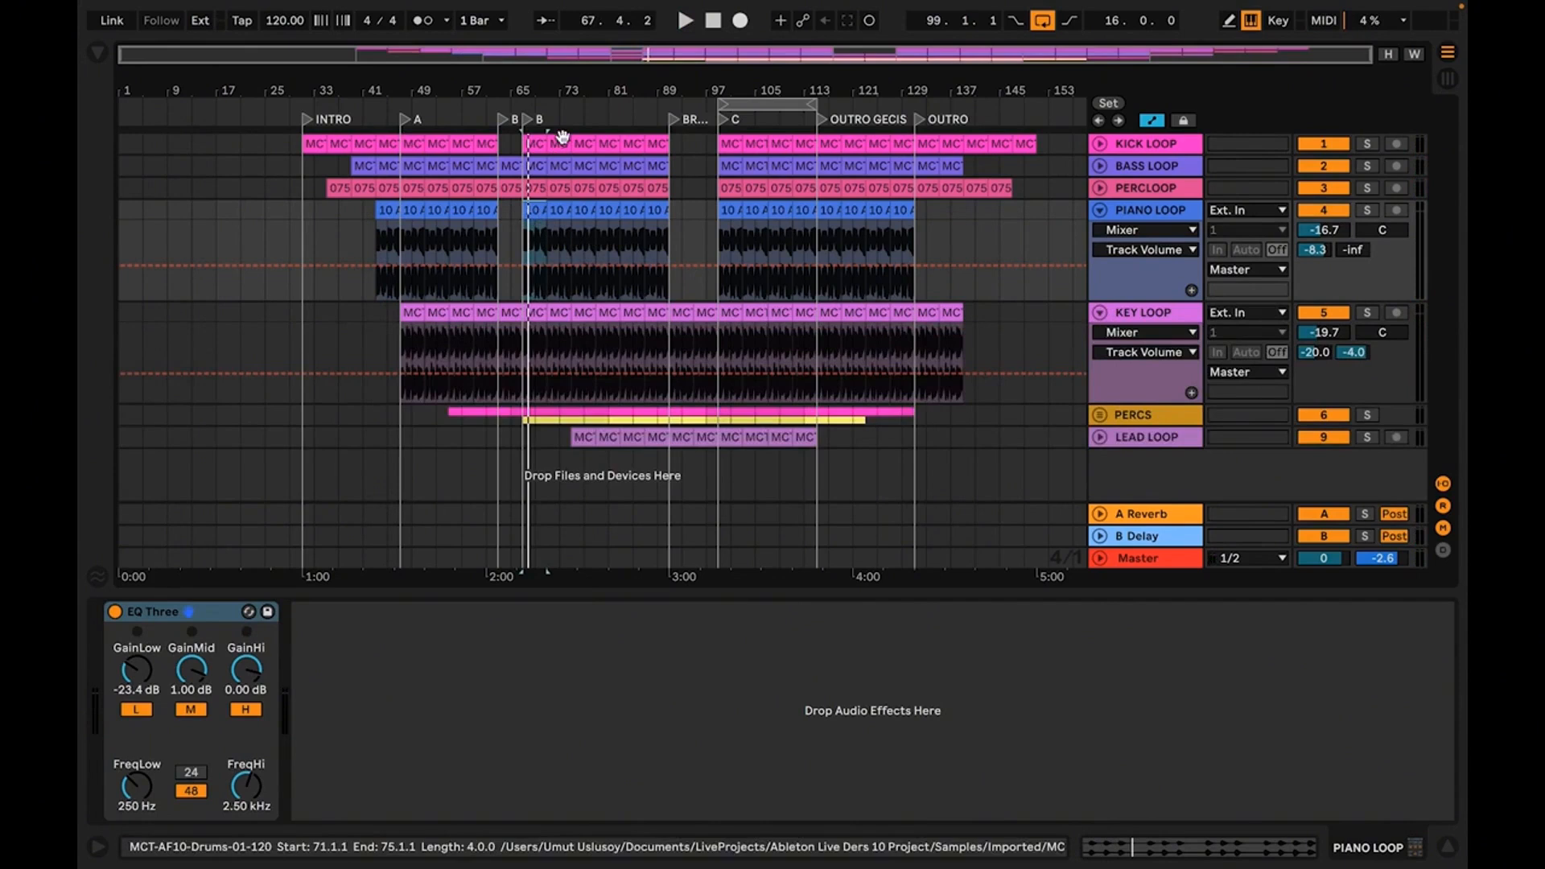
{"action": "left_click_drag", "start_coordinate": [560, 89], "coordinate": [523, 218]}
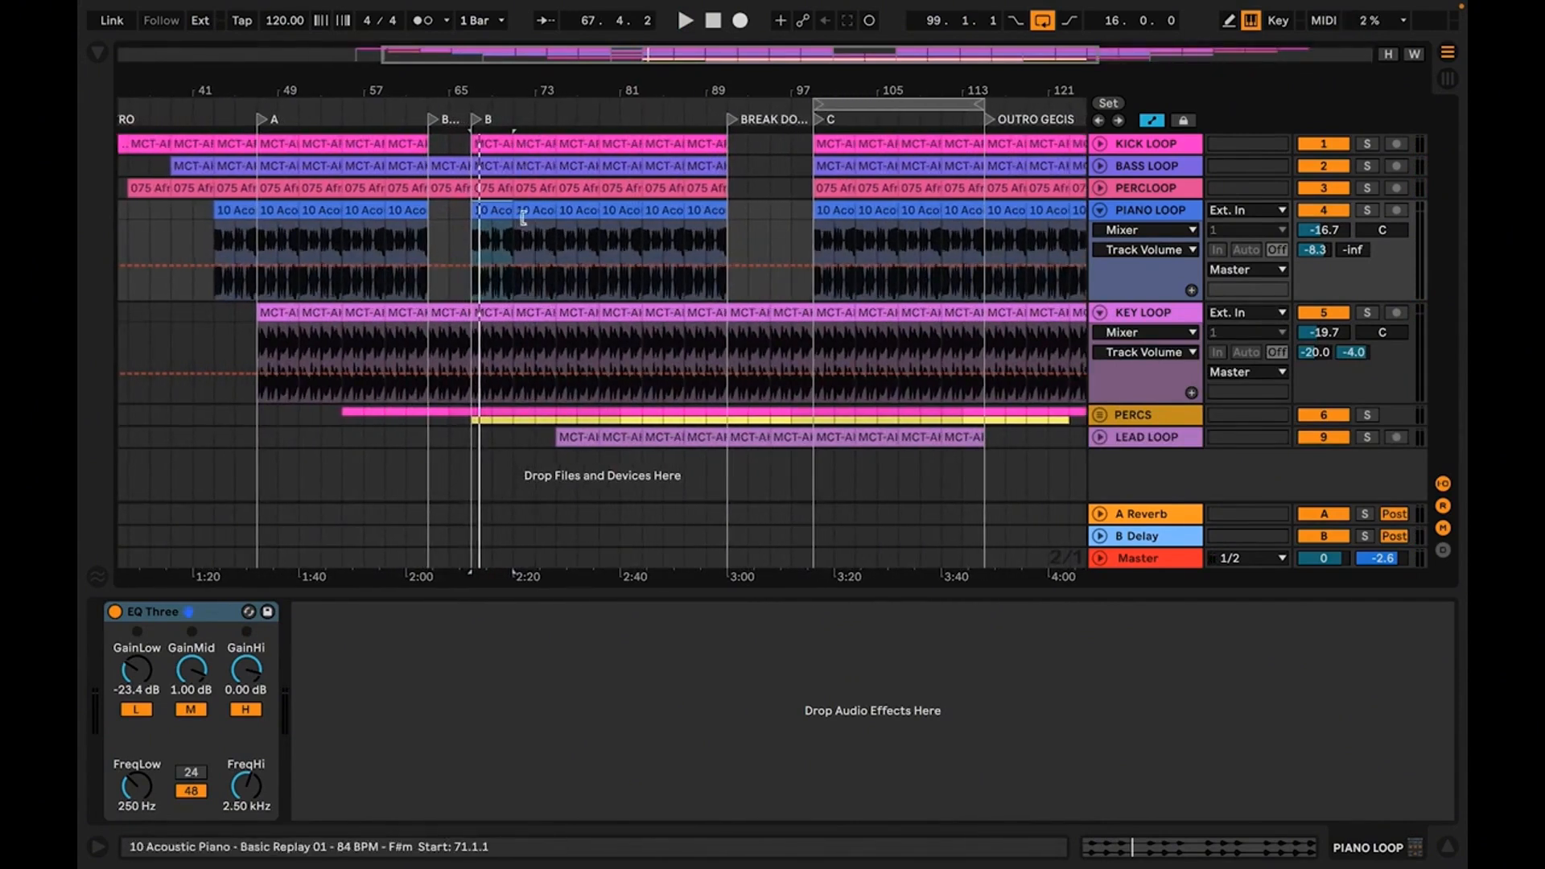
{"action": "left_click", "coordinate": [1164, 206]}
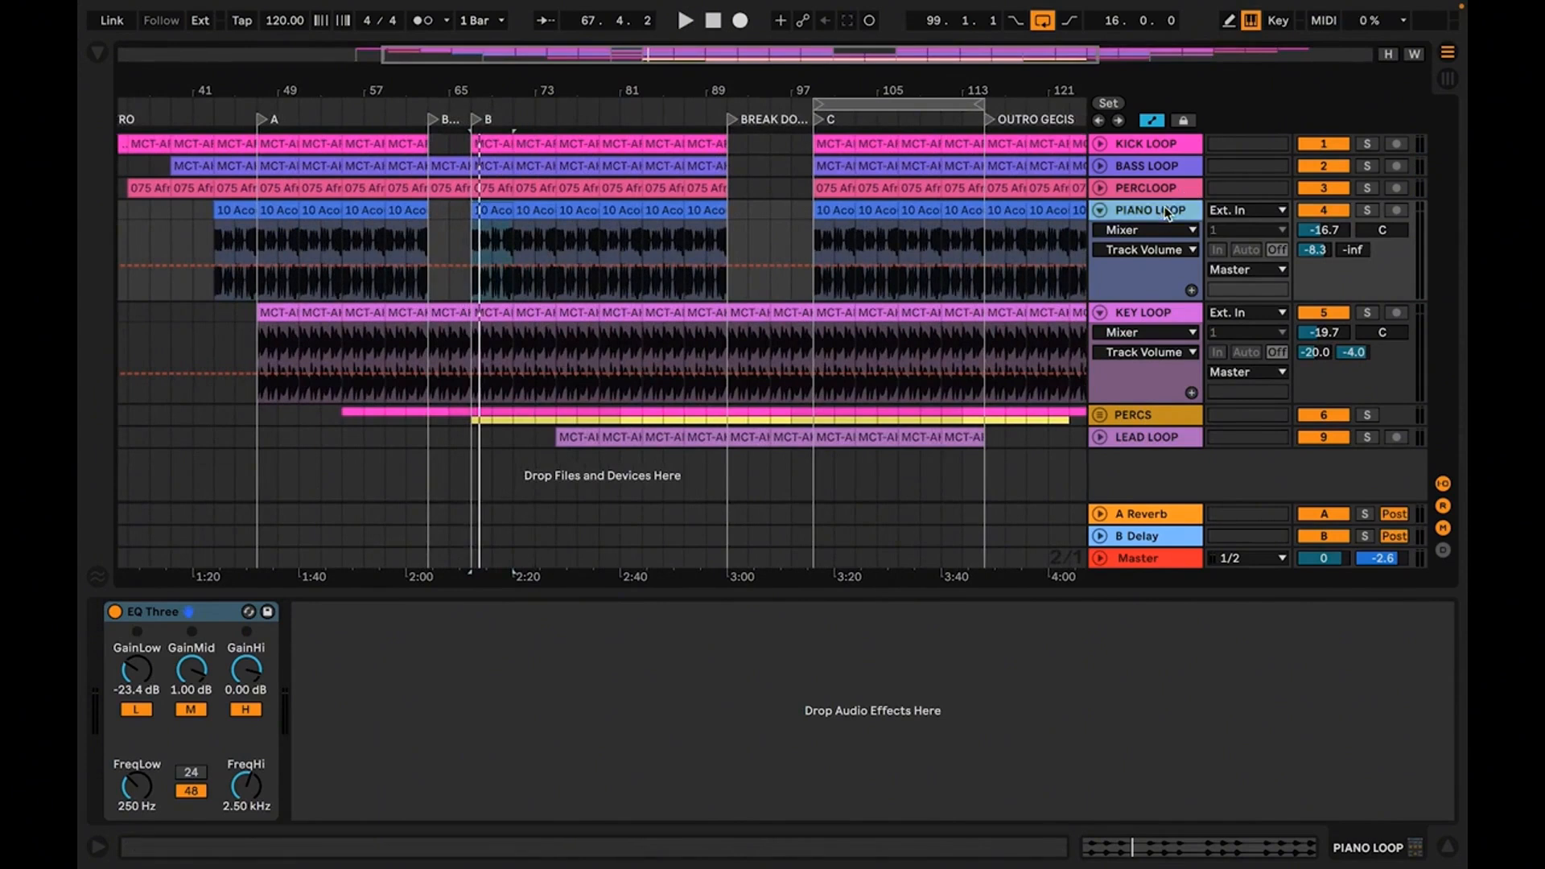
{"action": "right_click", "coordinate": [1330, 234]}
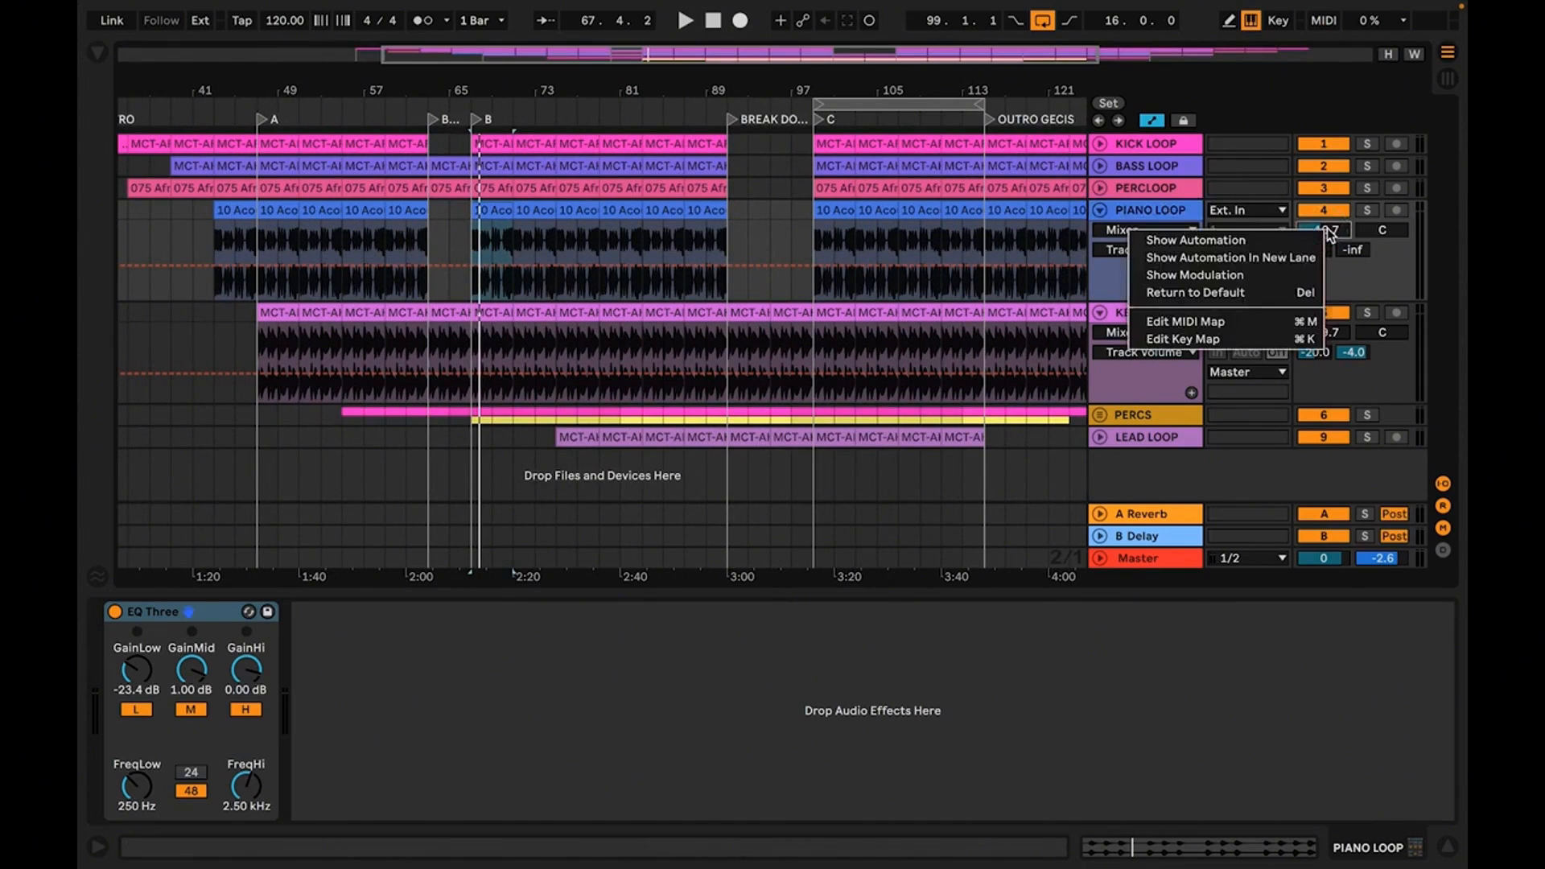
{"action": "left_click", "coordinate": [1275, 240]}
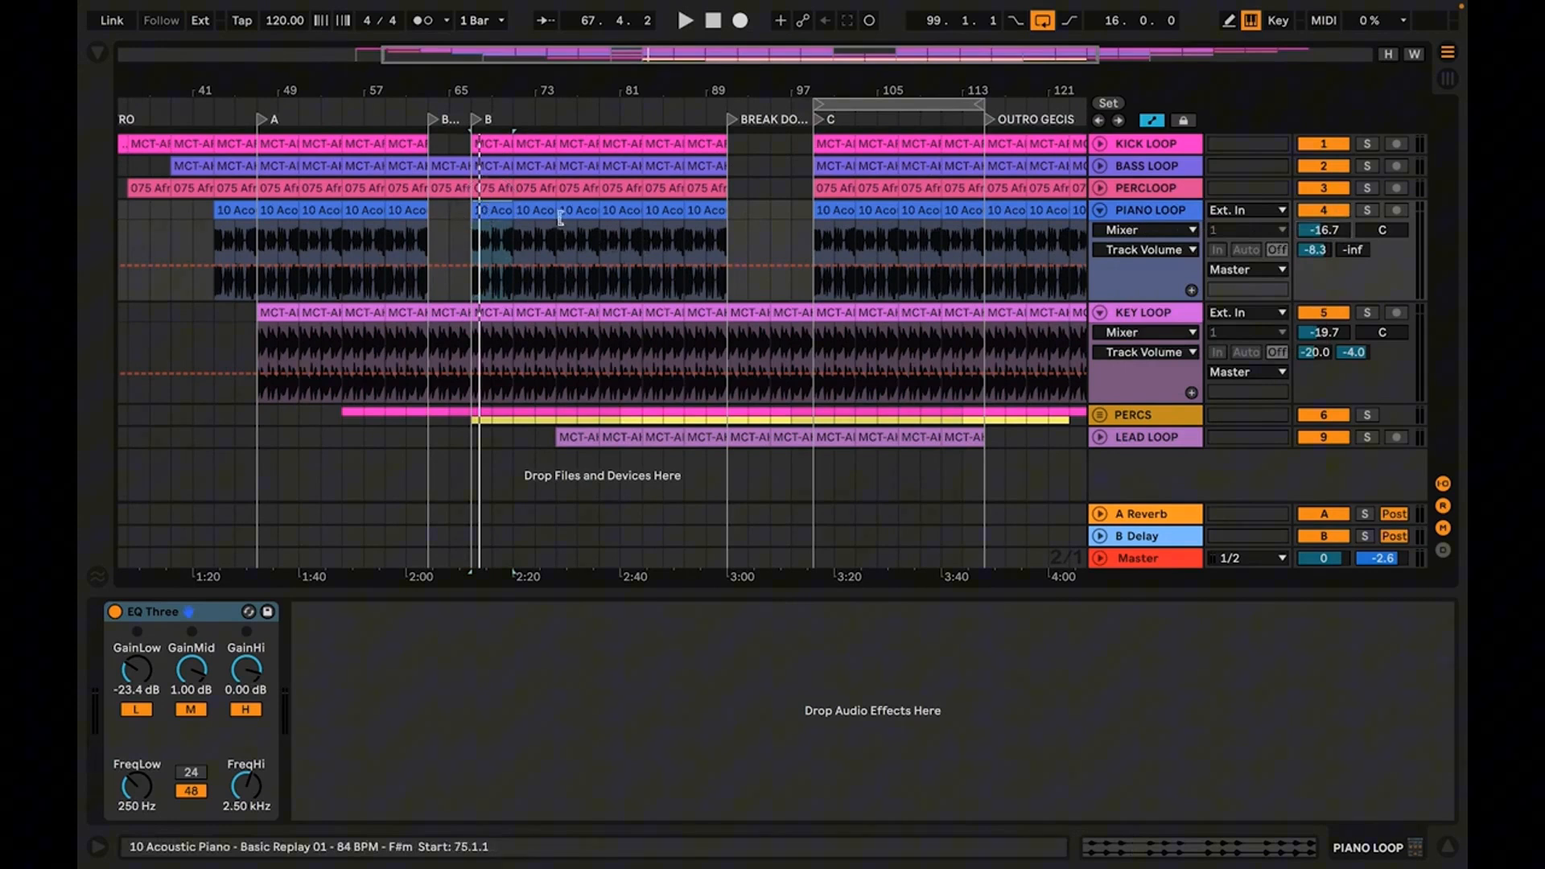
Select the PIANO LOOP clips in section B, bars 67 to 91, and lower their volume automation to -18.0 dB
{"action": "left_click", "coordinate": [702, 213], "text": "shift"}
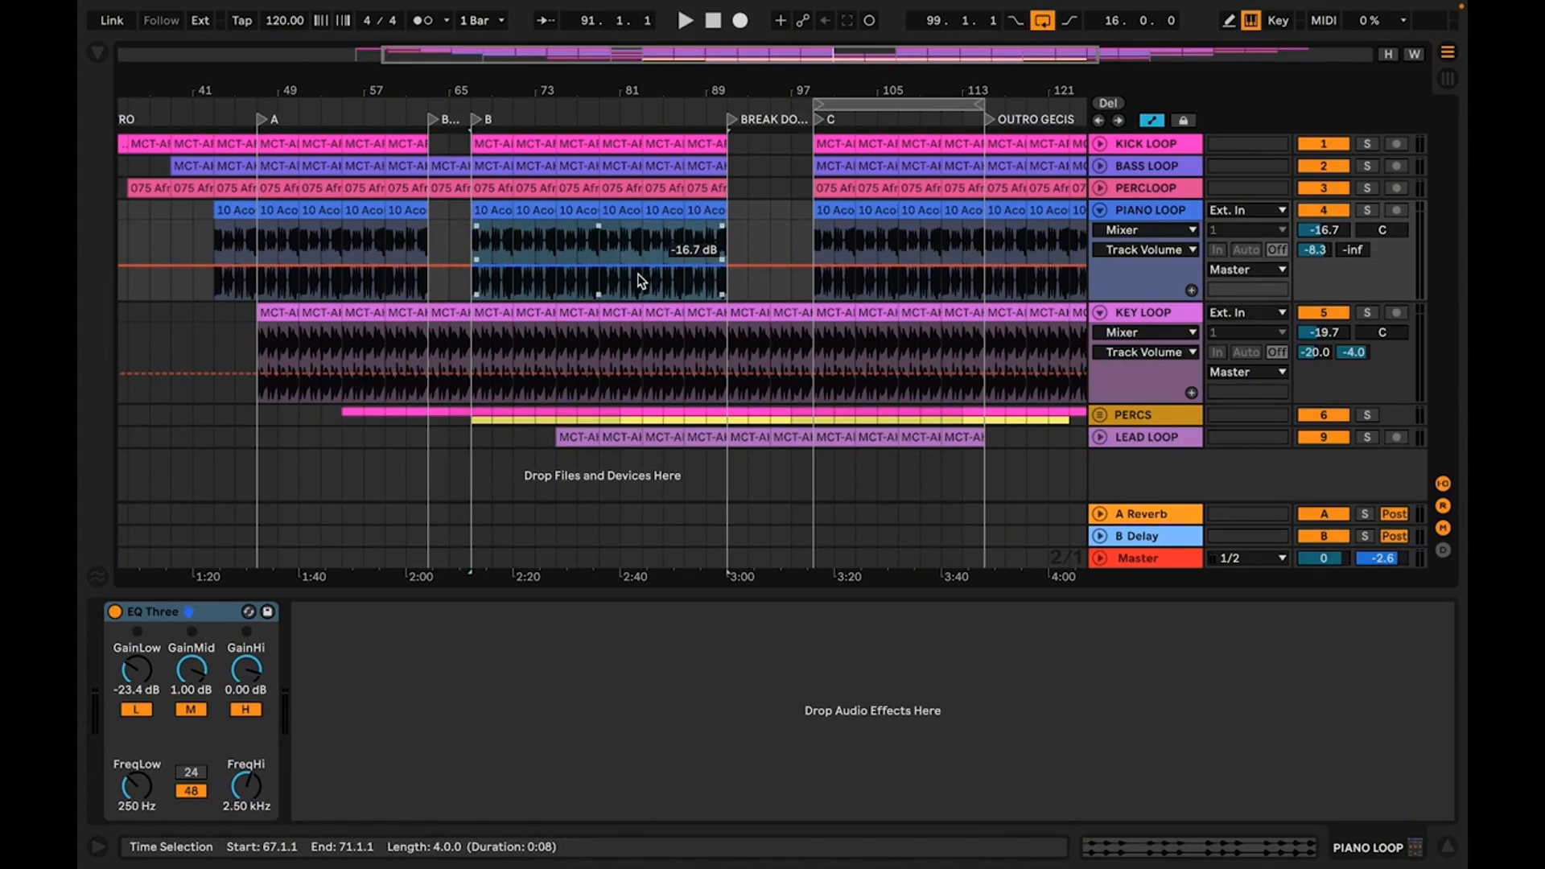
{"action": "left_click", "coordinate": [640, 279]}
{"action": "left_click_drag", "start_coordinate": [640, 279], "coordinate": [640, 284]}
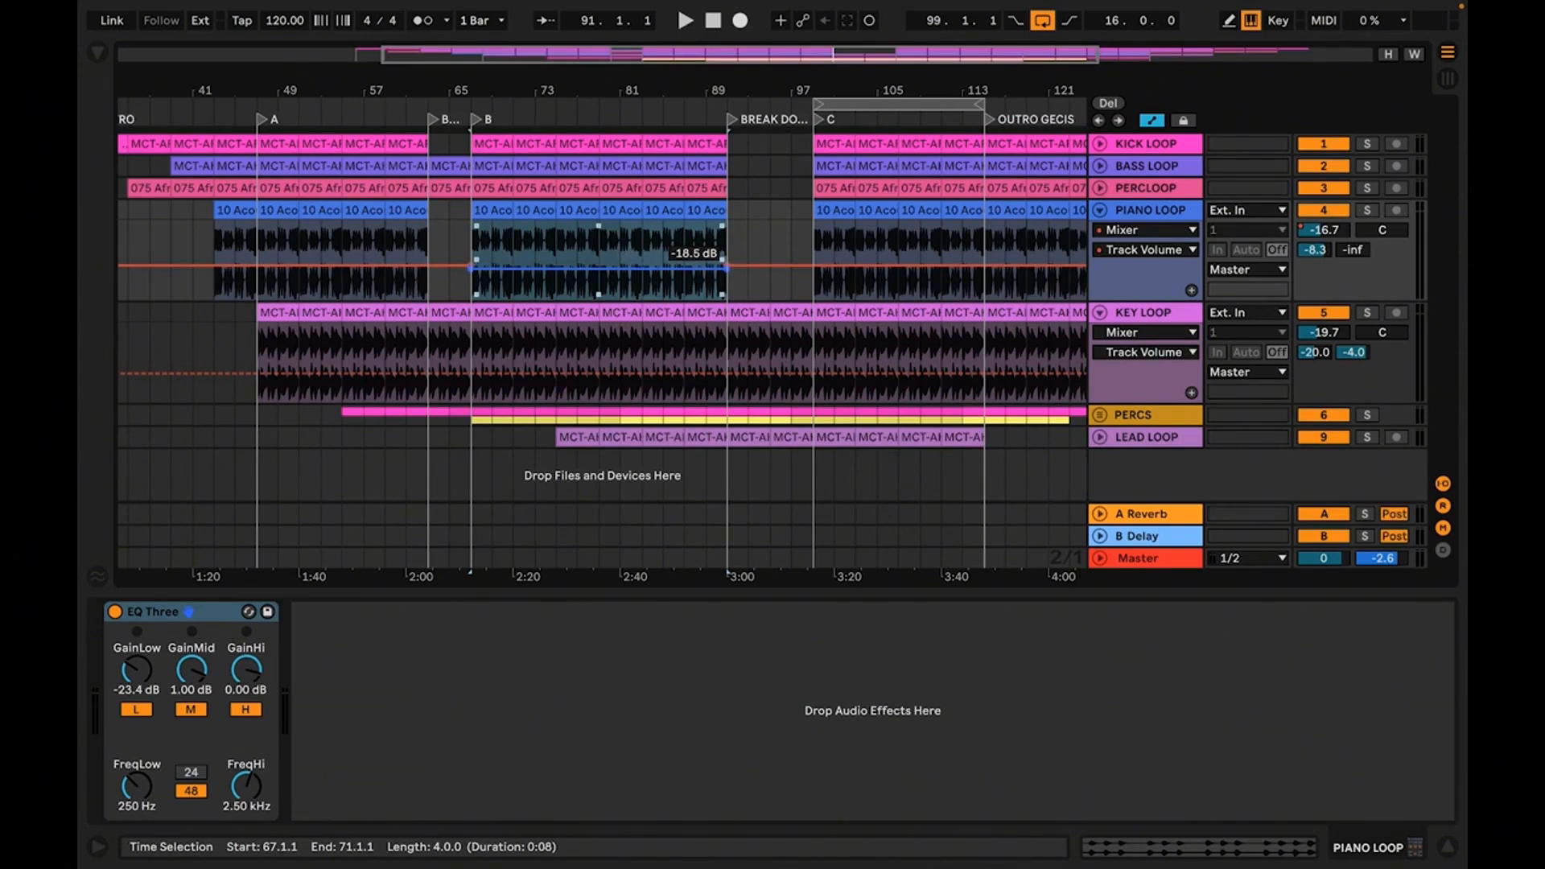
{"action": "left_click_drag", "start_coordinate": [640, 283], "coordinate": [640, 282]}
{"action": "left_click_drag", "start_coordinate": [640, 282], "coordinate": [640, 284]}
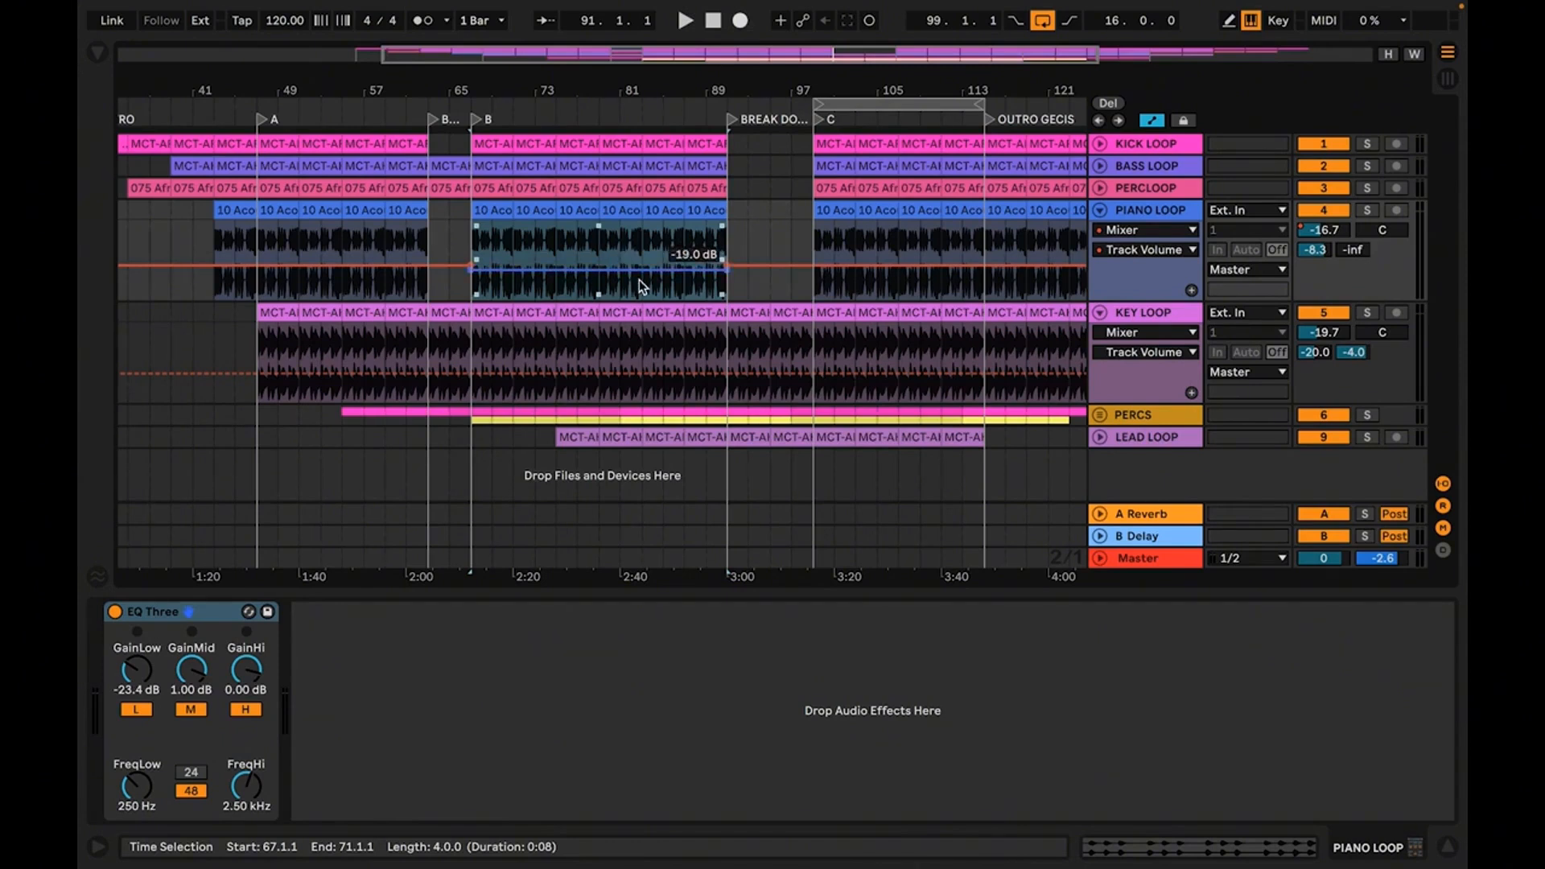
{"action": "left_click_drag", "start_coordinate": [639, 278], "coordinate": [639, 277]}
Play section B and set the PIANO LOOP volume automation there to -18.5 dB
{"action": "key", "text": "space"}
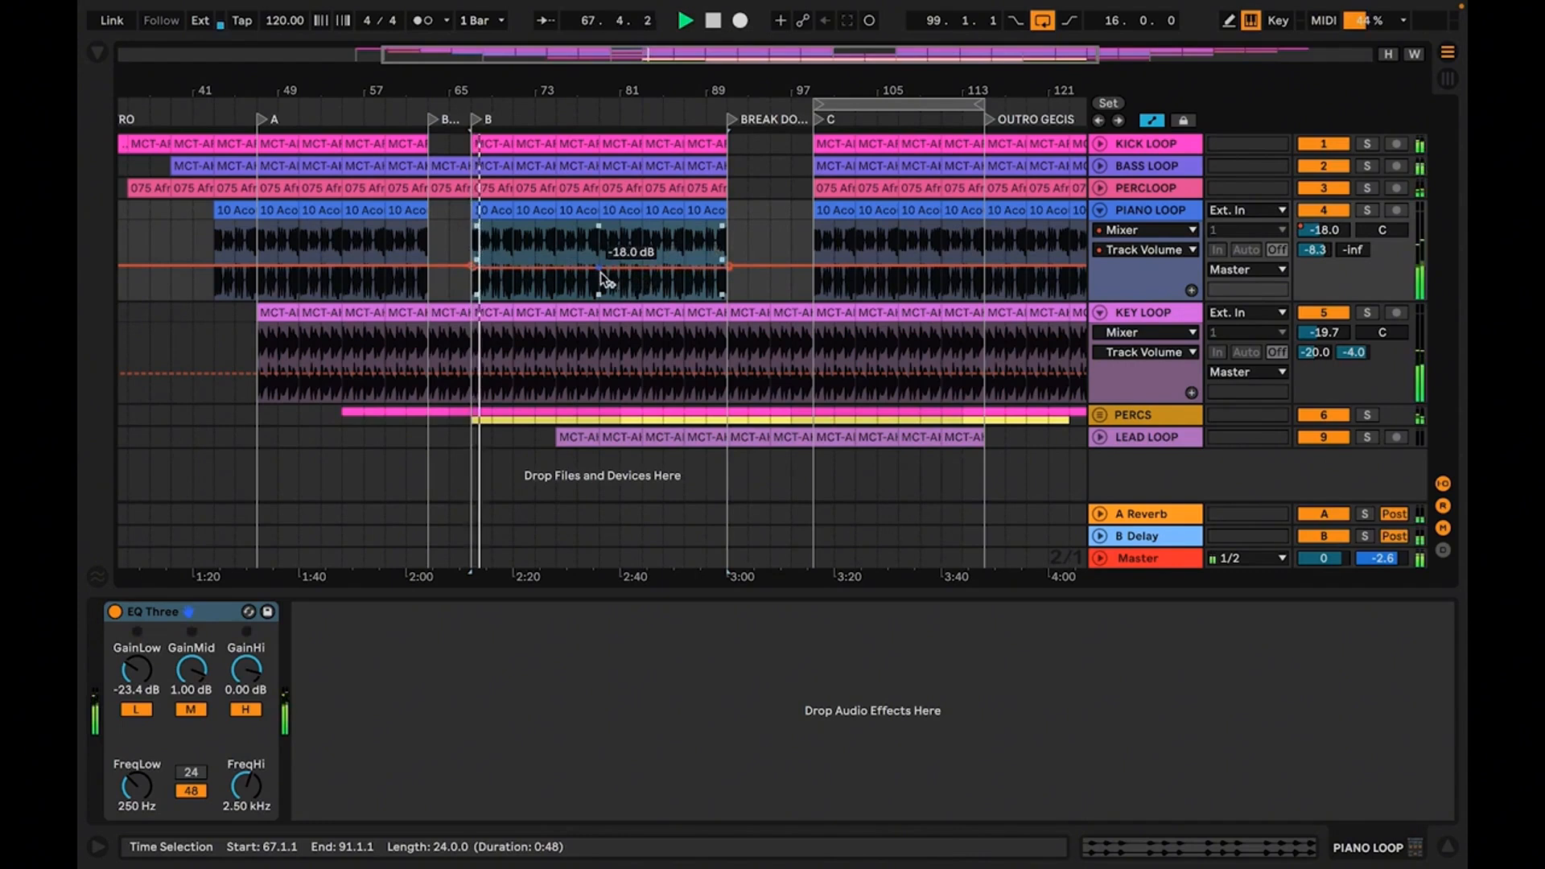
{"action": "key", "text": "space"}
{"action": "left_click", "coordinate": [603, 281]}
{"action": "left_click_drag", "start_coordinate": [606, 285], "coordinate": [606, 286]}
{"action": "key", "text": "space"}
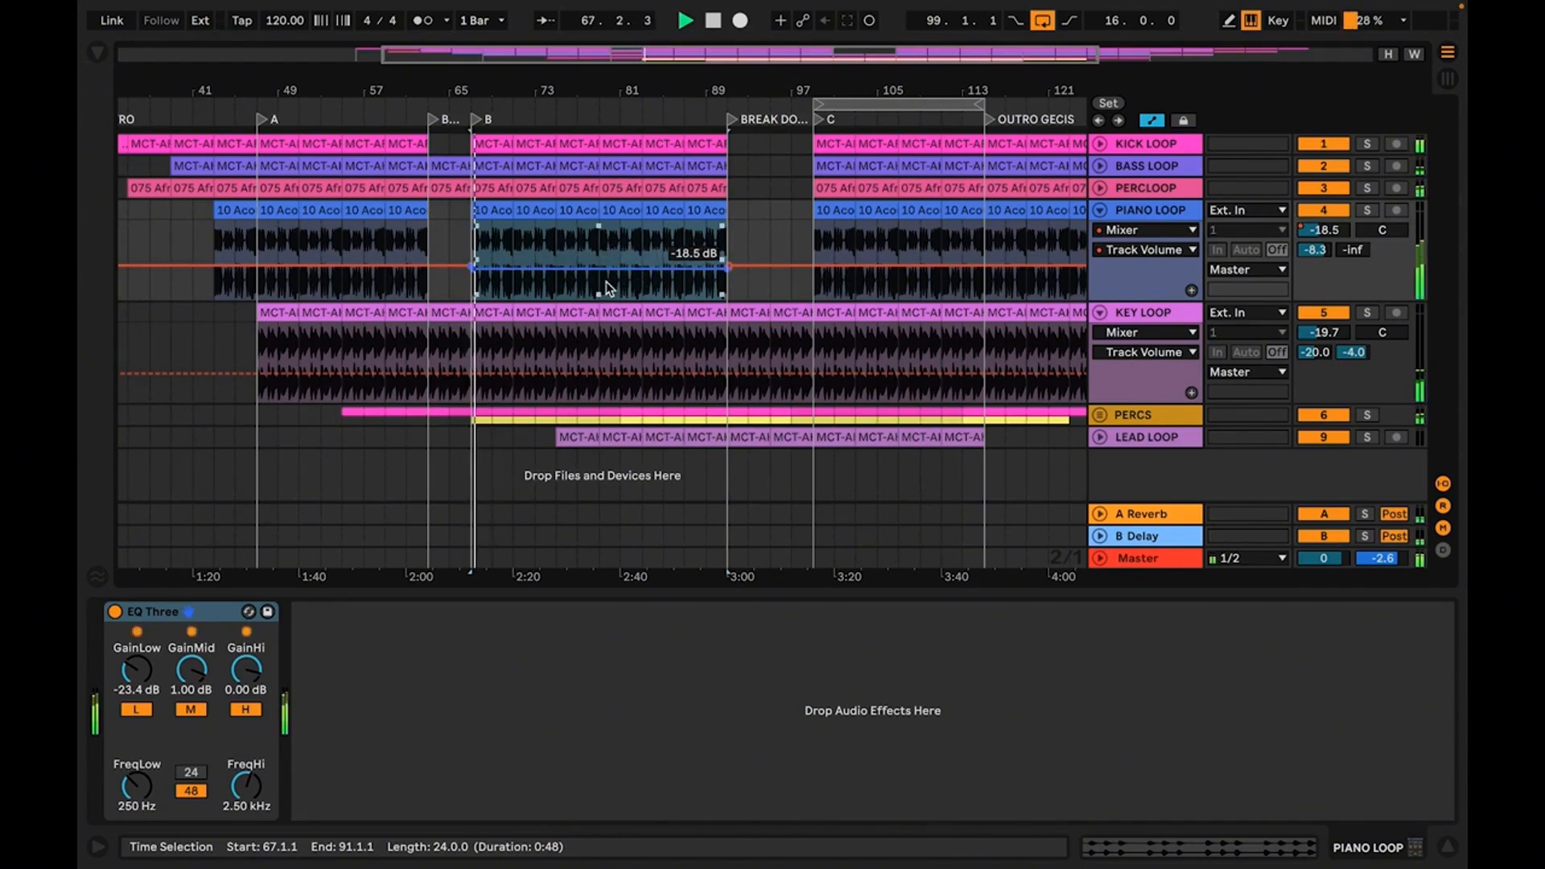
Play the arrangement from bar 59 and from section B to compare the piano level, and show the whole arrangement
{"action": "left_click", "coordinate": [394, 214]}
{"action": "key", "text": "space"}
{"action": "key", "text": "space"}
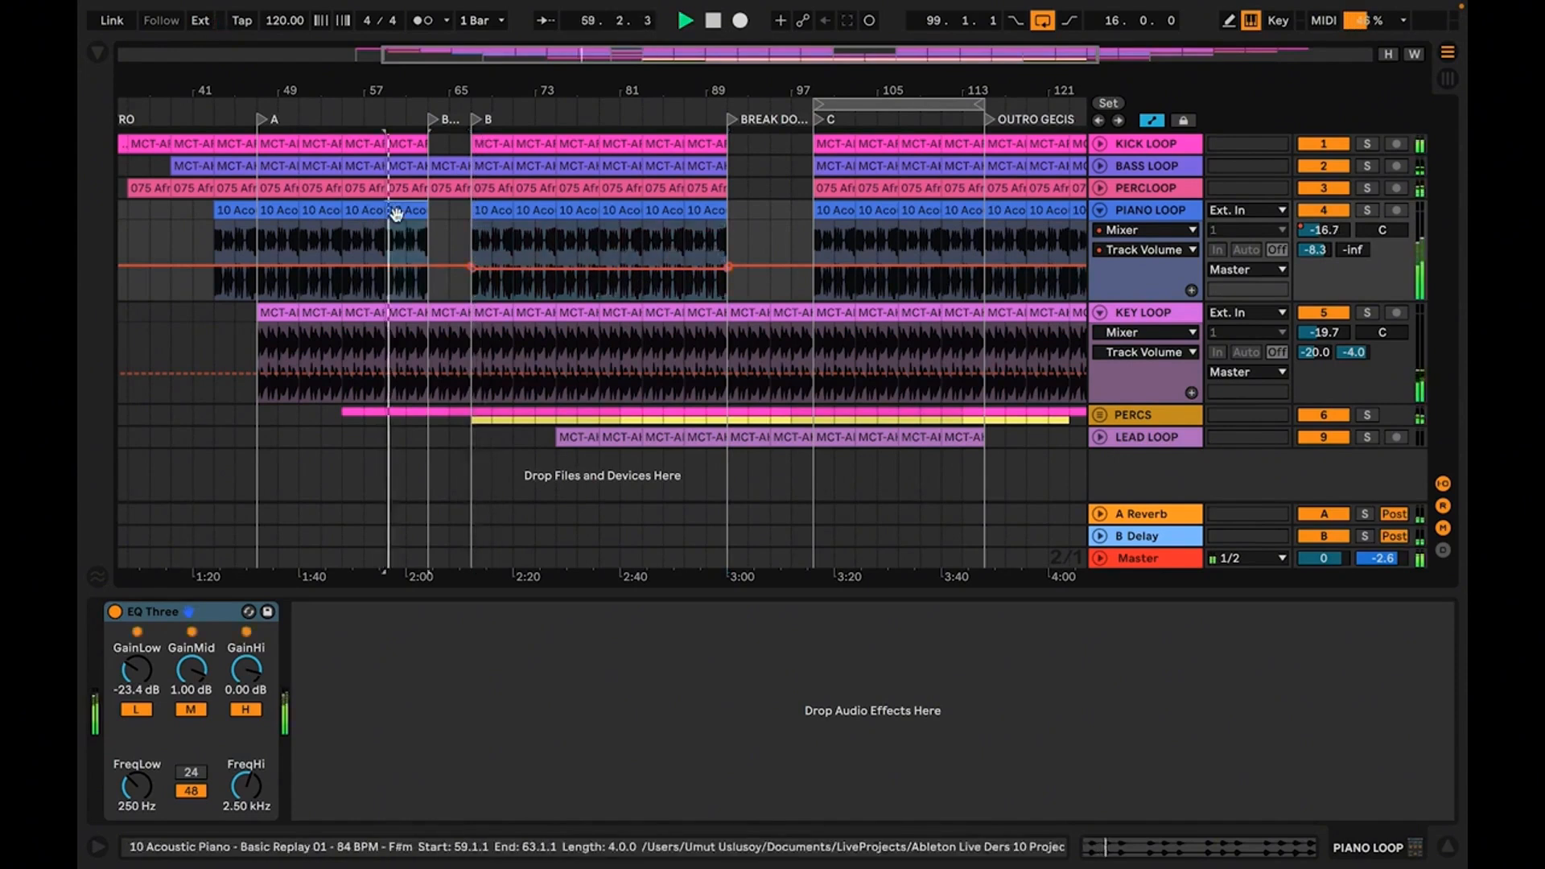
{"action": "left_click", "coordinate": [499, 211]}
{"action": "key", "text": "space"}
{"action": "key", "text": "space"}
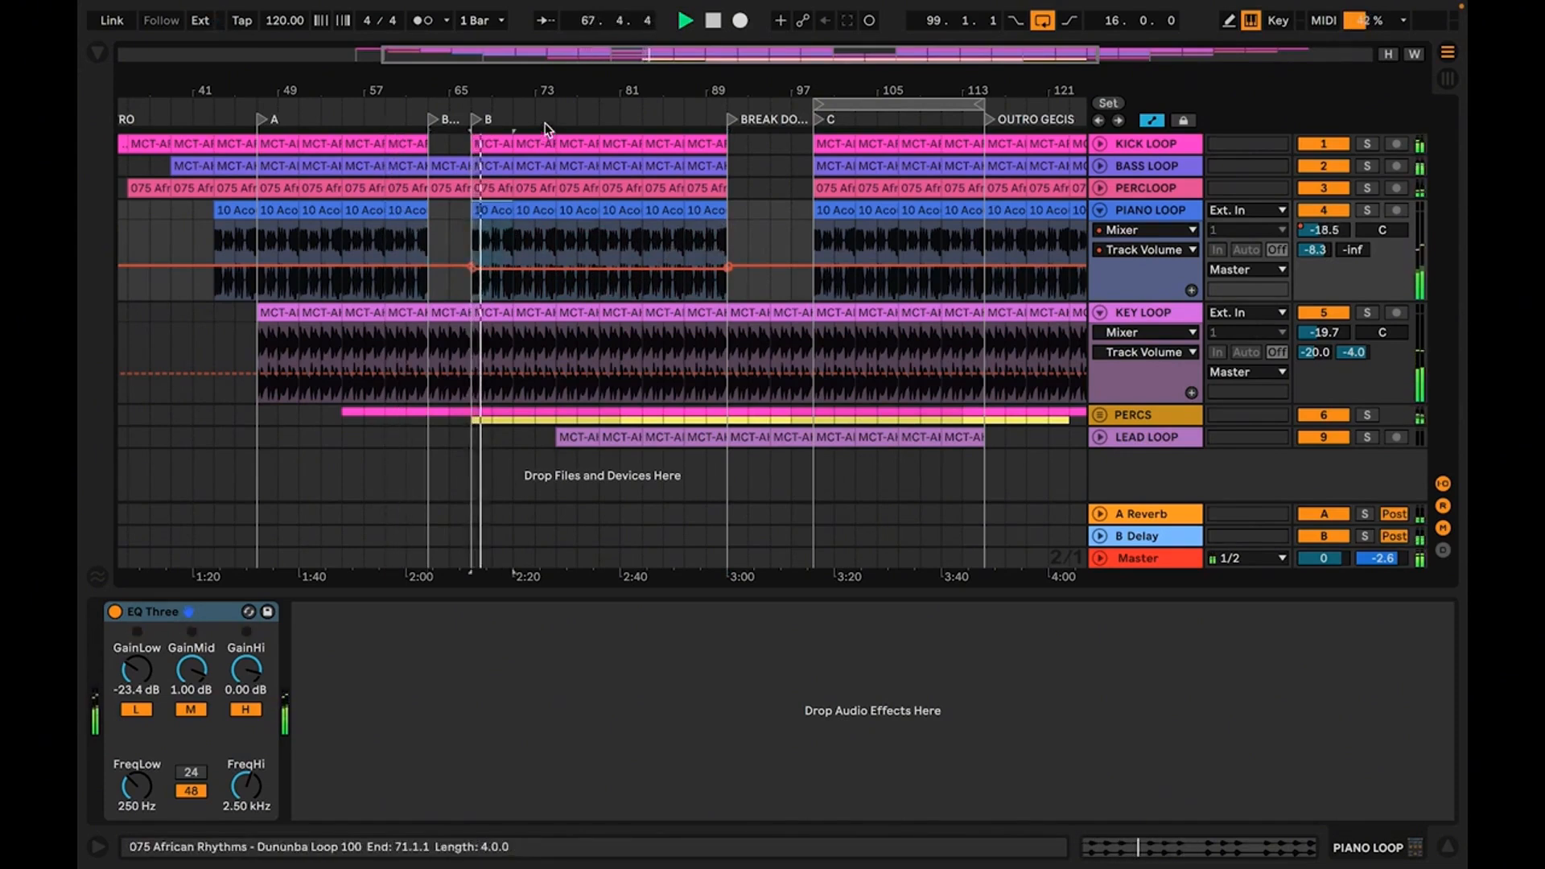
{"action": "left_click_drag", "start_coordinate": [570, 90], "coordinate": [570, 40]}
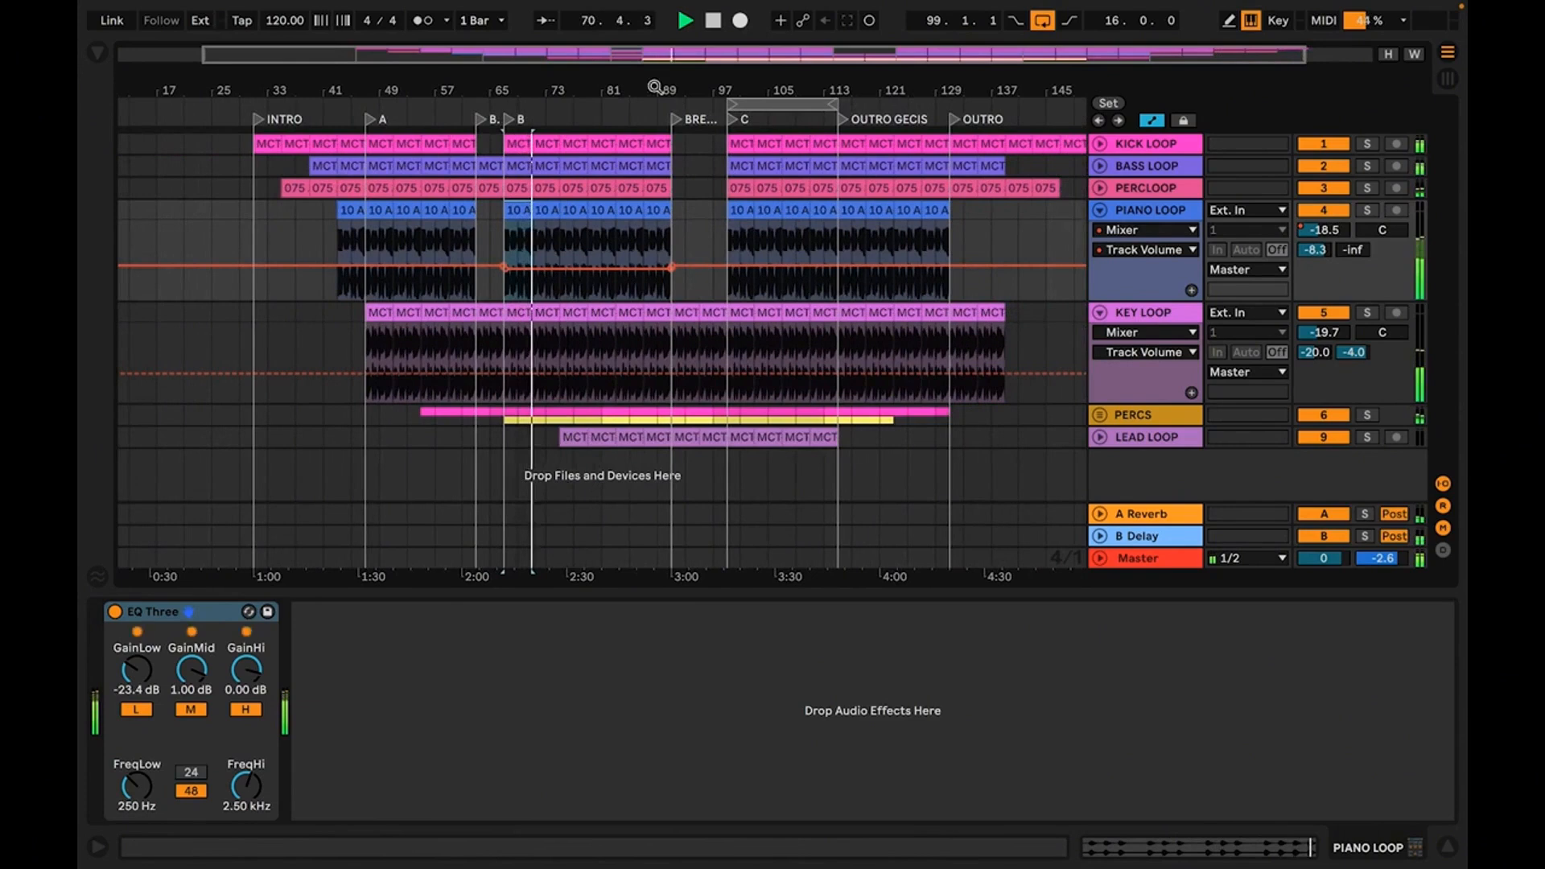
{"action": "left_click_drag", "start_coordinate": [655, 87], "coordinate": [654, 71]}
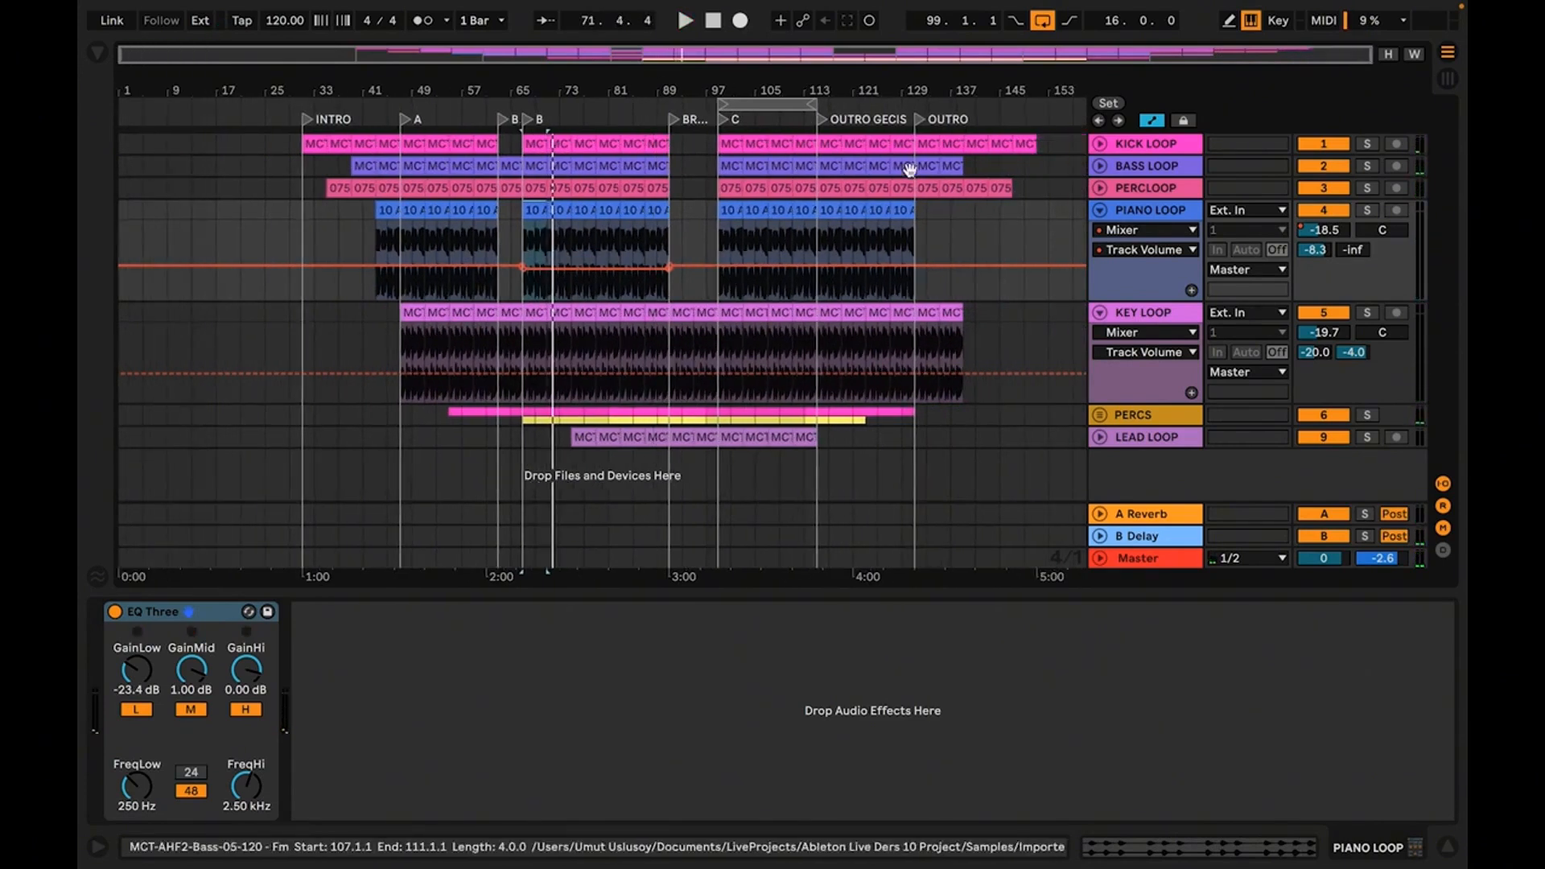
Review the tracks' reverb and delay sends in Session View with the browser hidden, and return to the arrangement
{"action": "left_click", "coordinate": [1100, 212]}
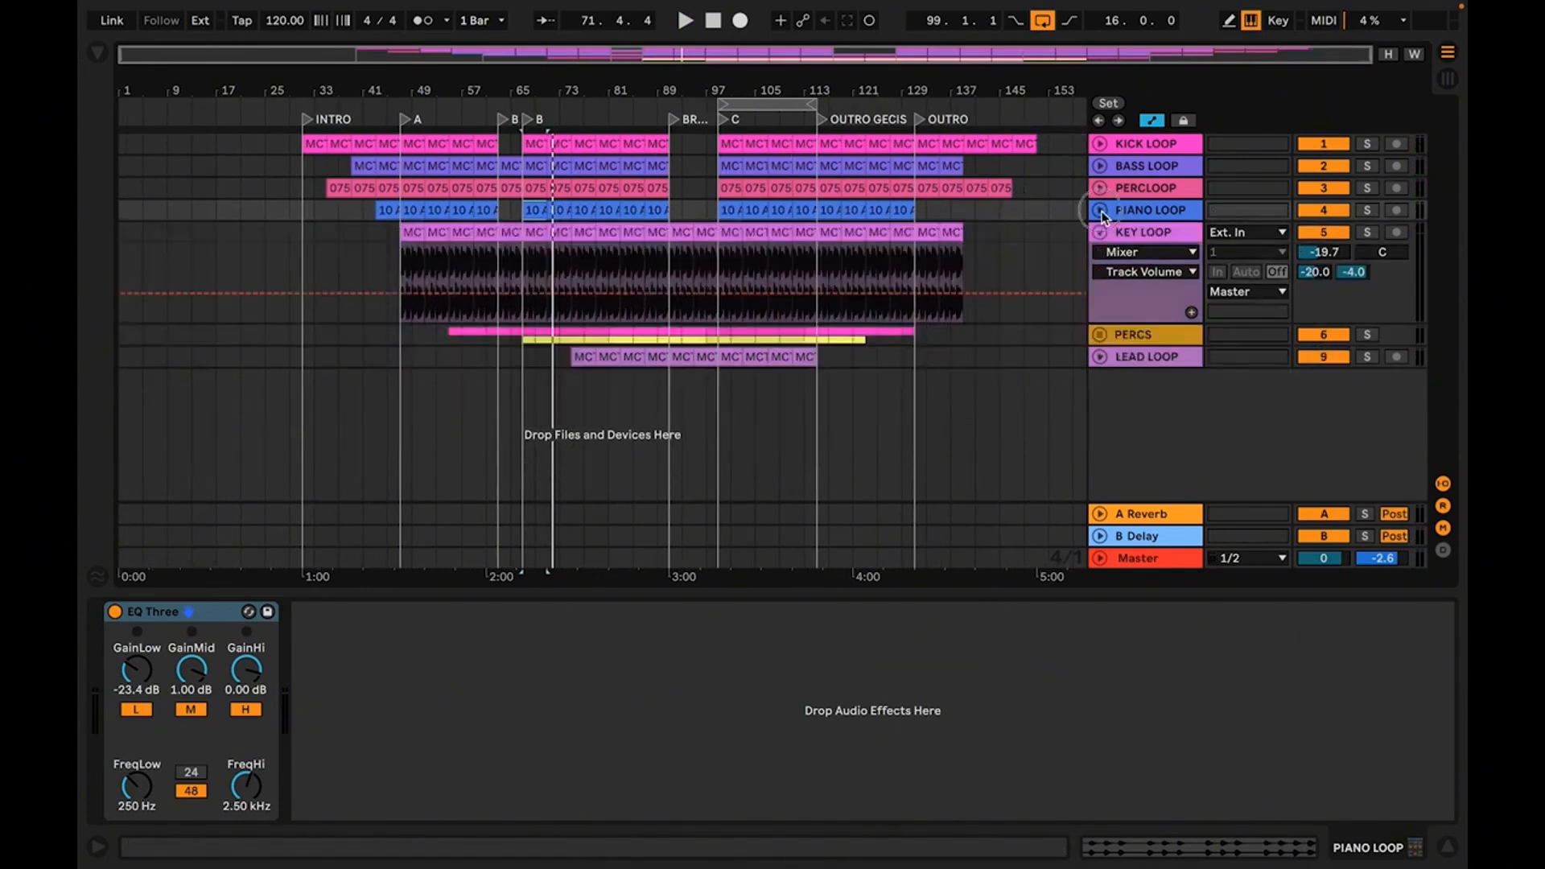
{"action": "left_click", "coordinate": [1100, 211]}
{"action": "left_click_drag", "start_coordinate": [479, 94], "coordinate": [542, 161]}
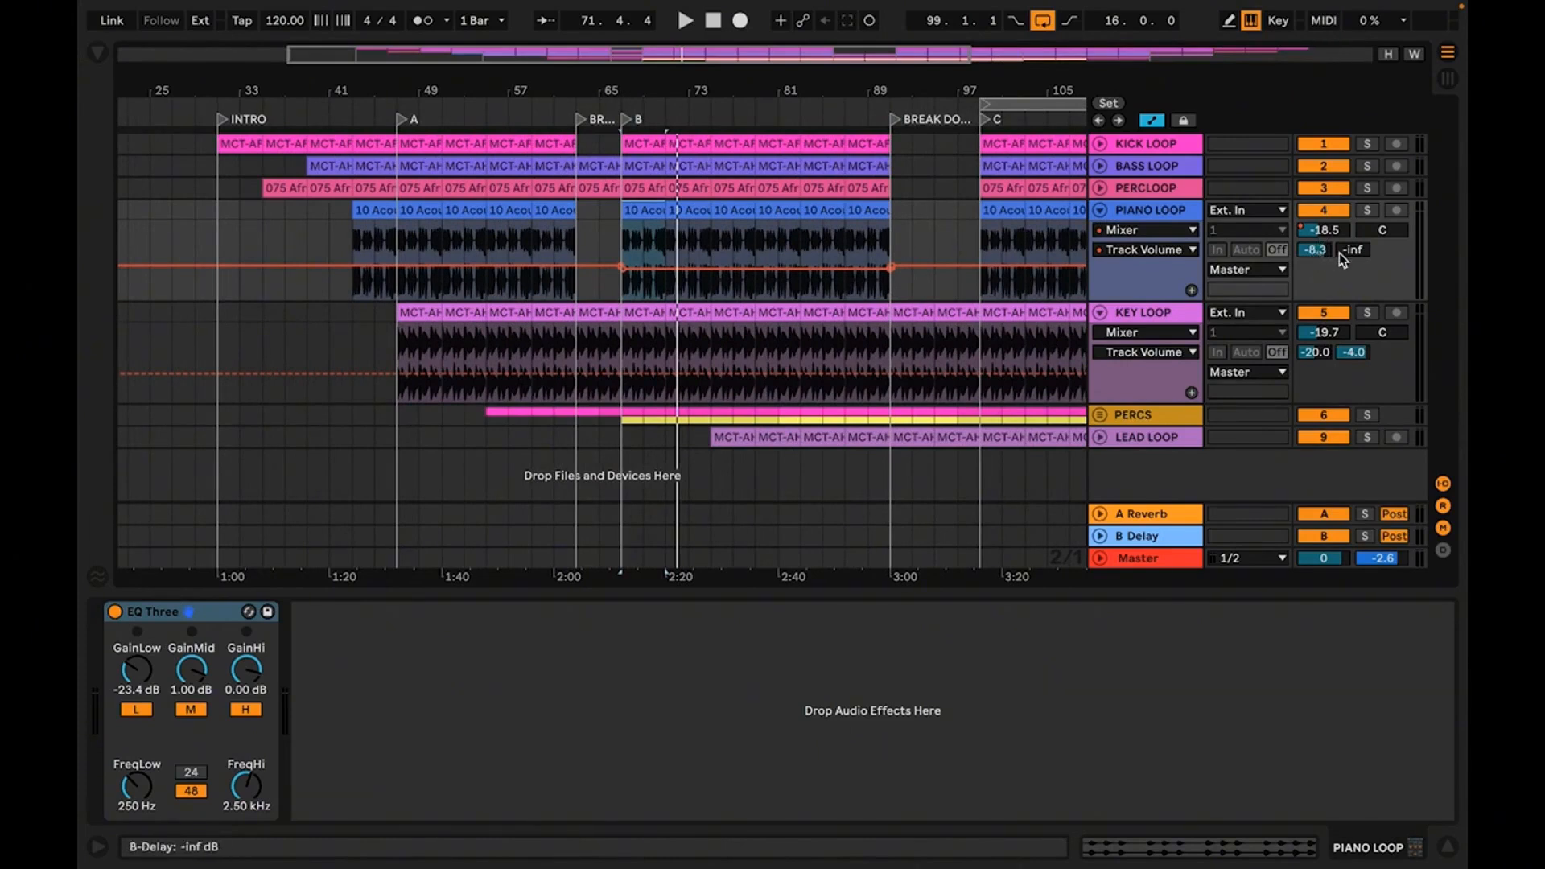
{"action": "key", "text": "Tab"}
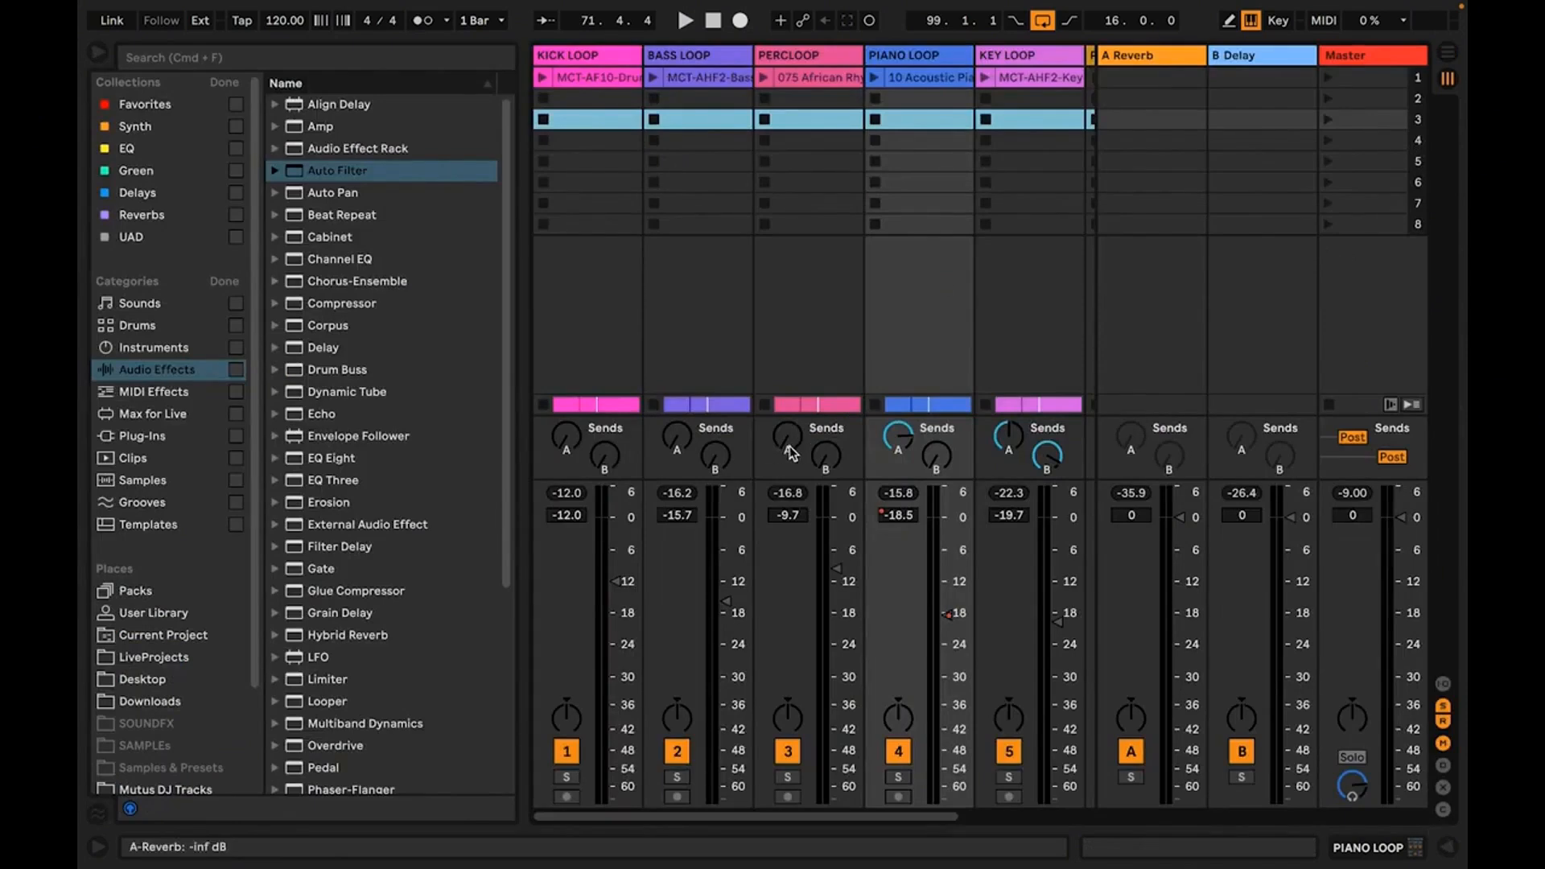
{"action": "left_click", "coordinate": [99, 54]}
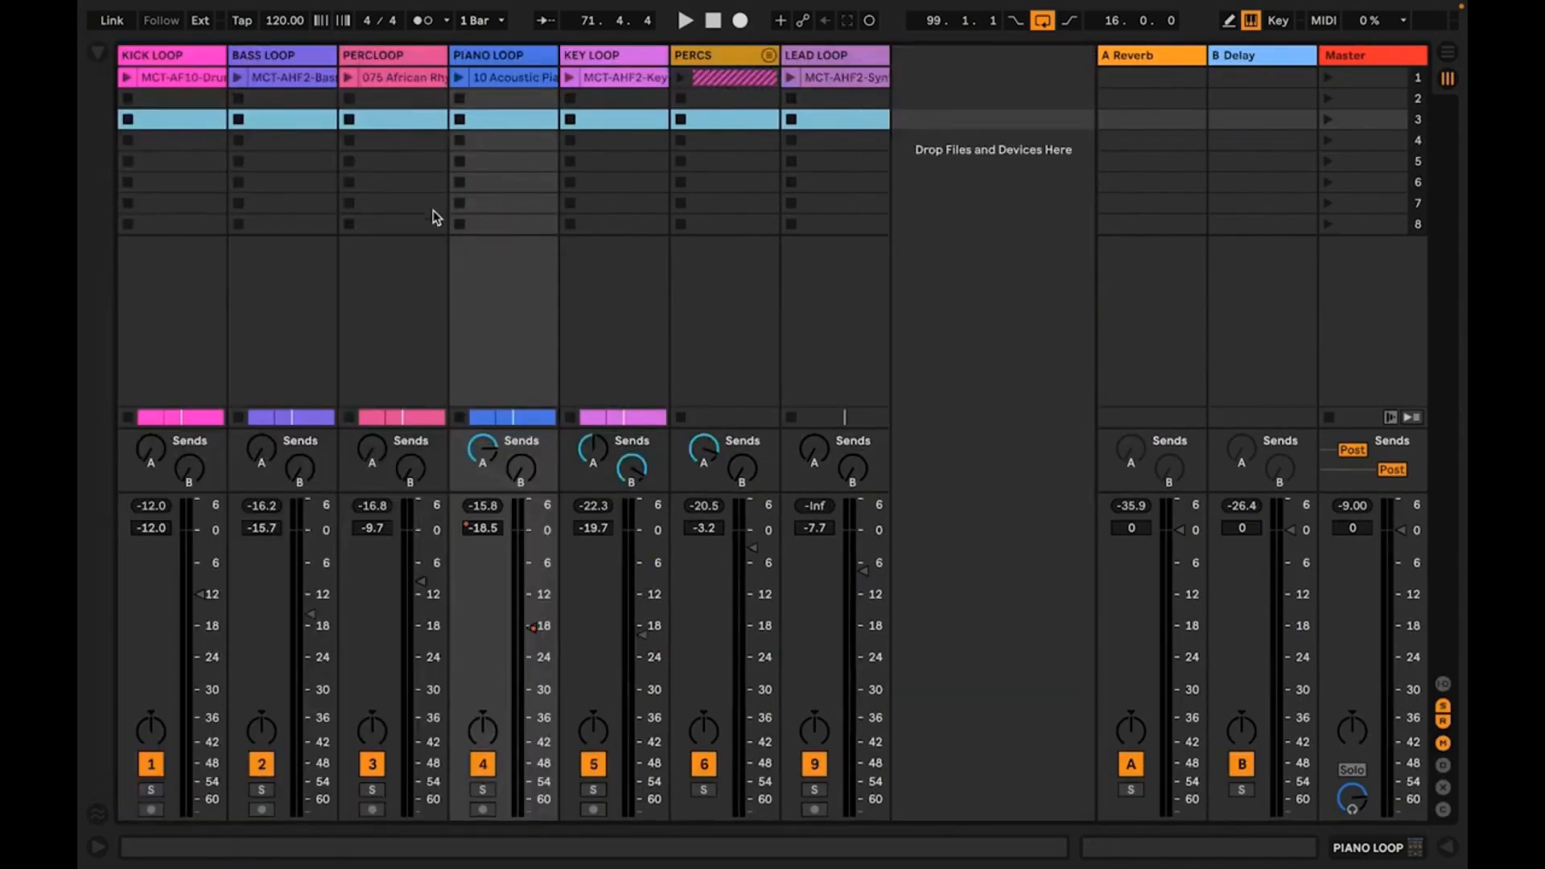
{"action": "key", "text": "Tab"}
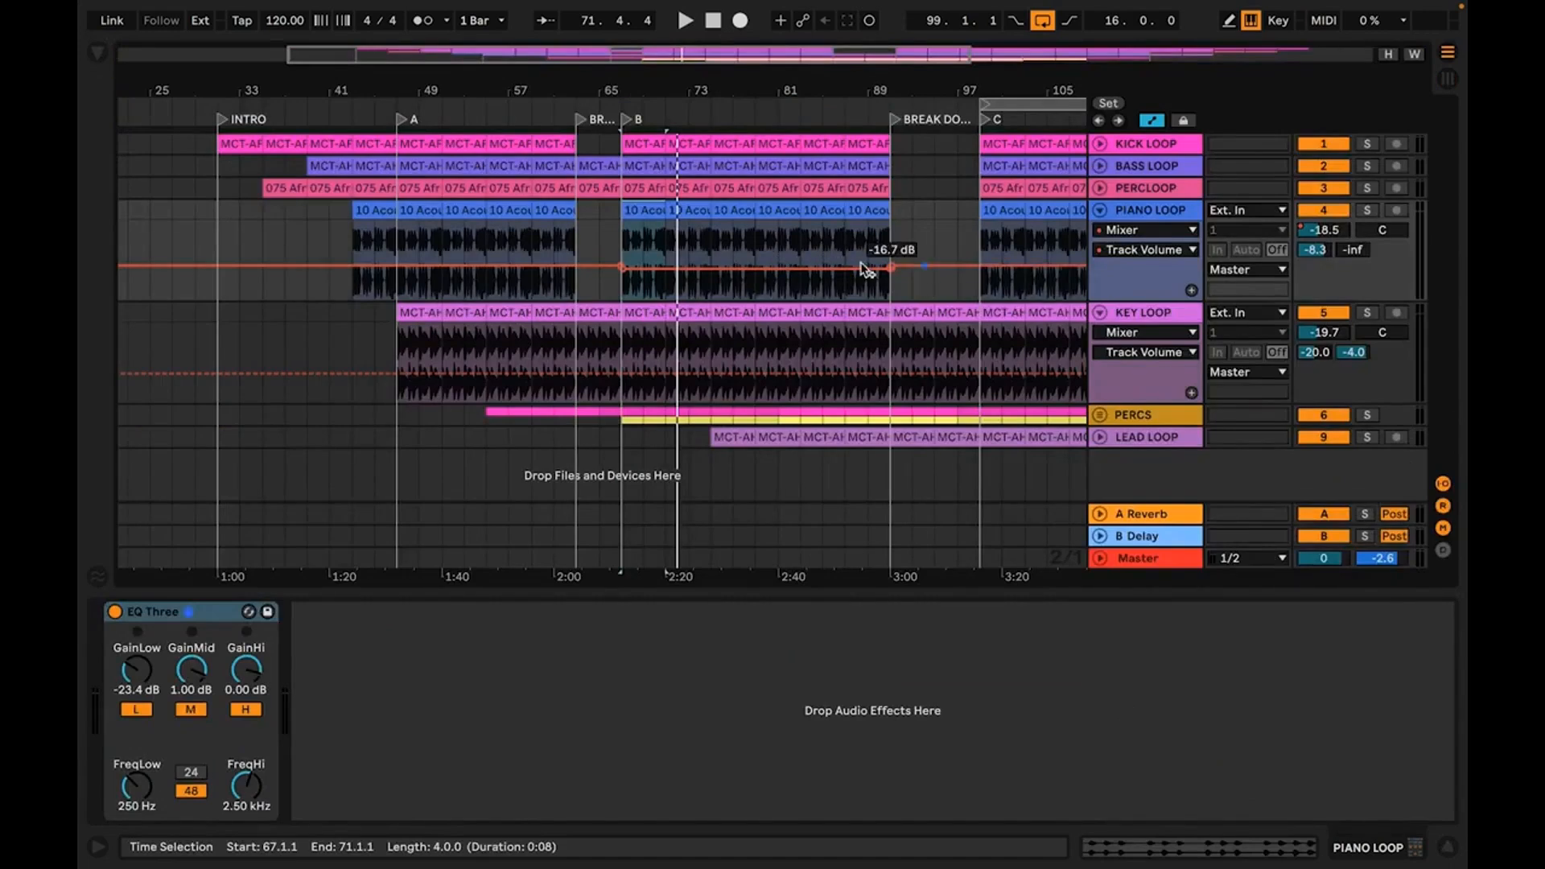
Select the last PIANO LOOP clip before the BREAK, from bar 59, and show the track's A-Reverb send automation
{"action": "left_click_drag", "start_coordinate": [564, 88], "coordinate": [590, 166]}
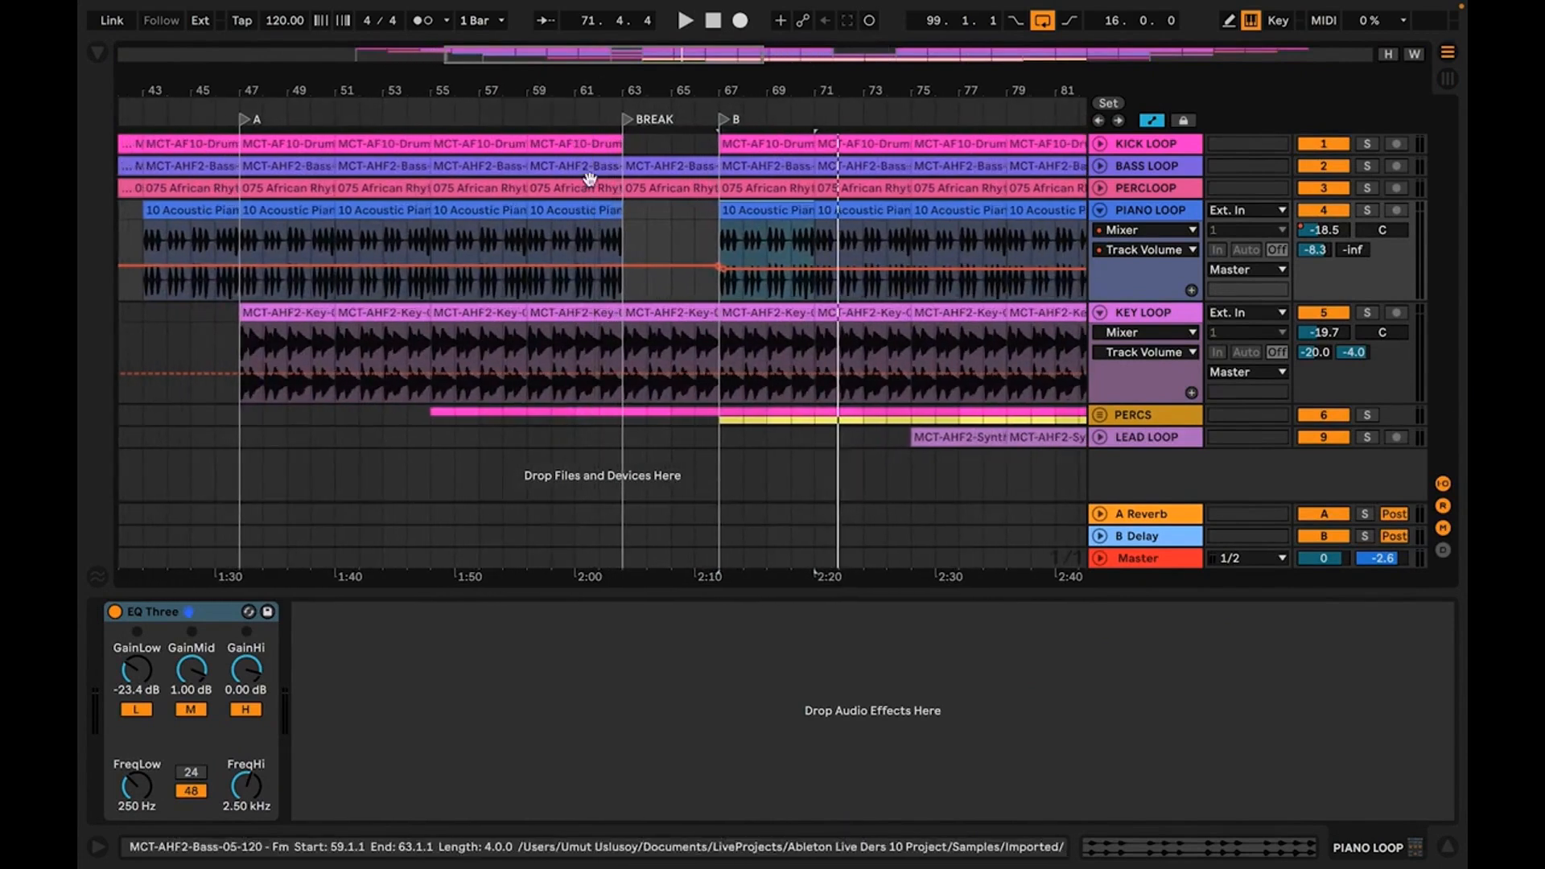
{"action": "left_click", "coordinate": [591, 212]}
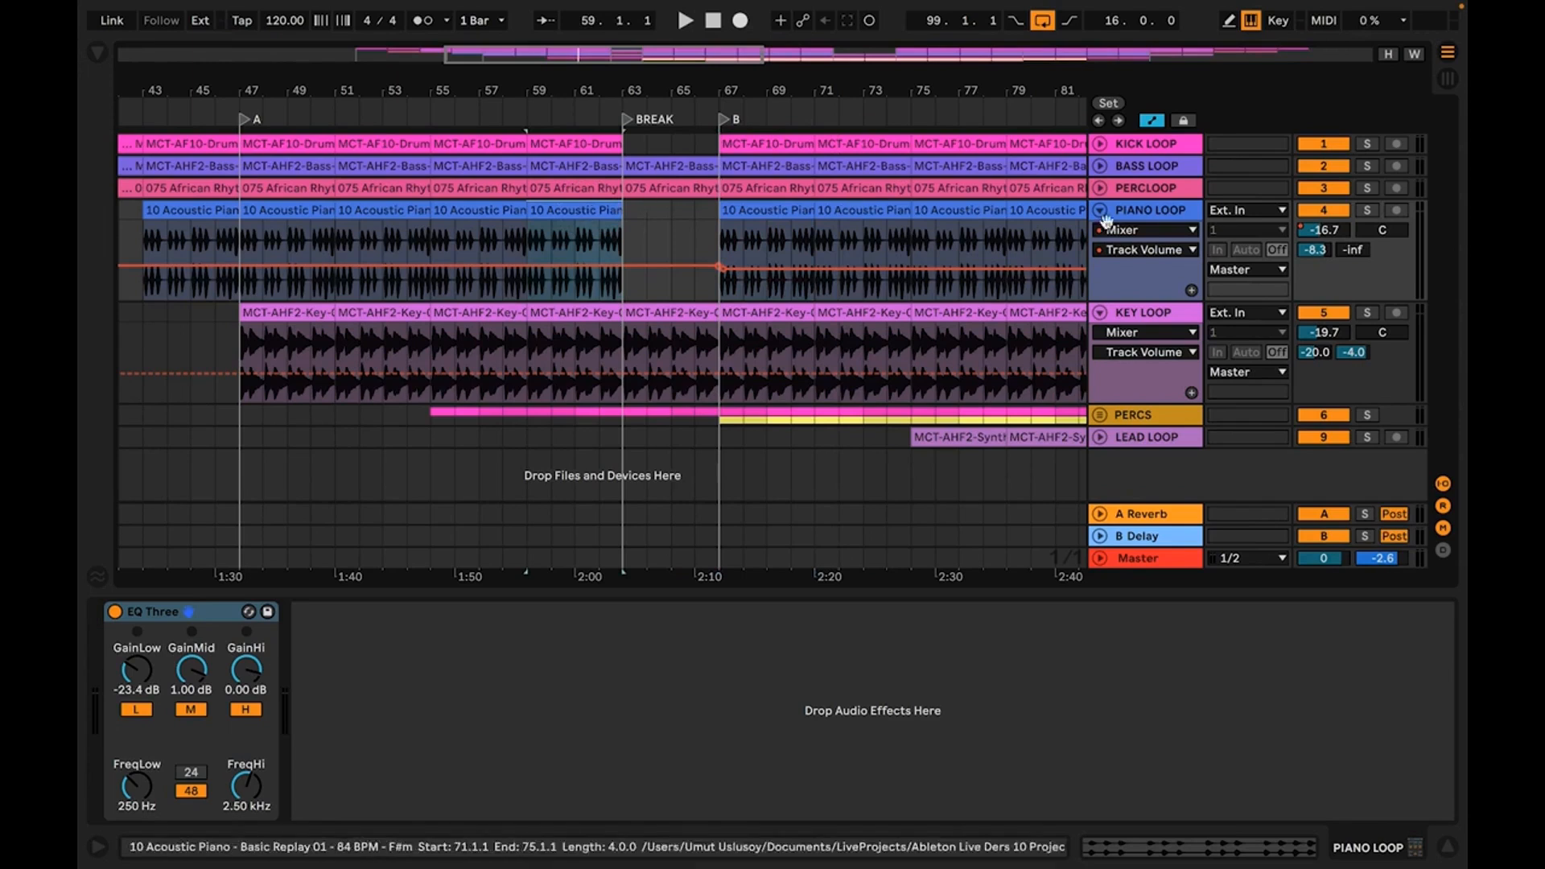
{"action": "right_click", "coordinate": [1316, 251]}
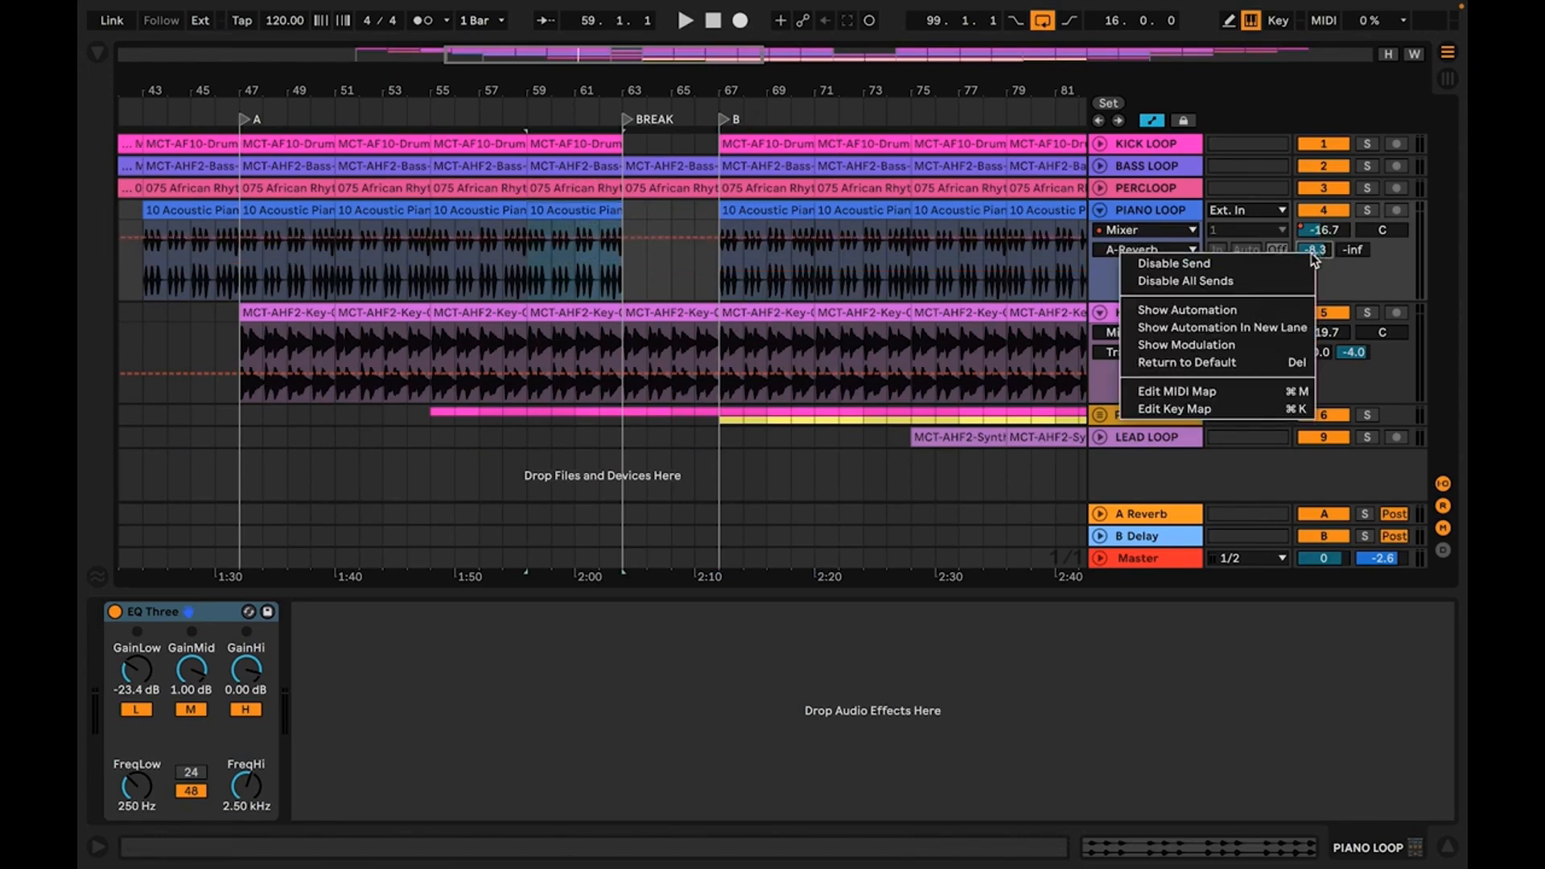
{"action": "left_click", "coordinate": [1235, 313]}
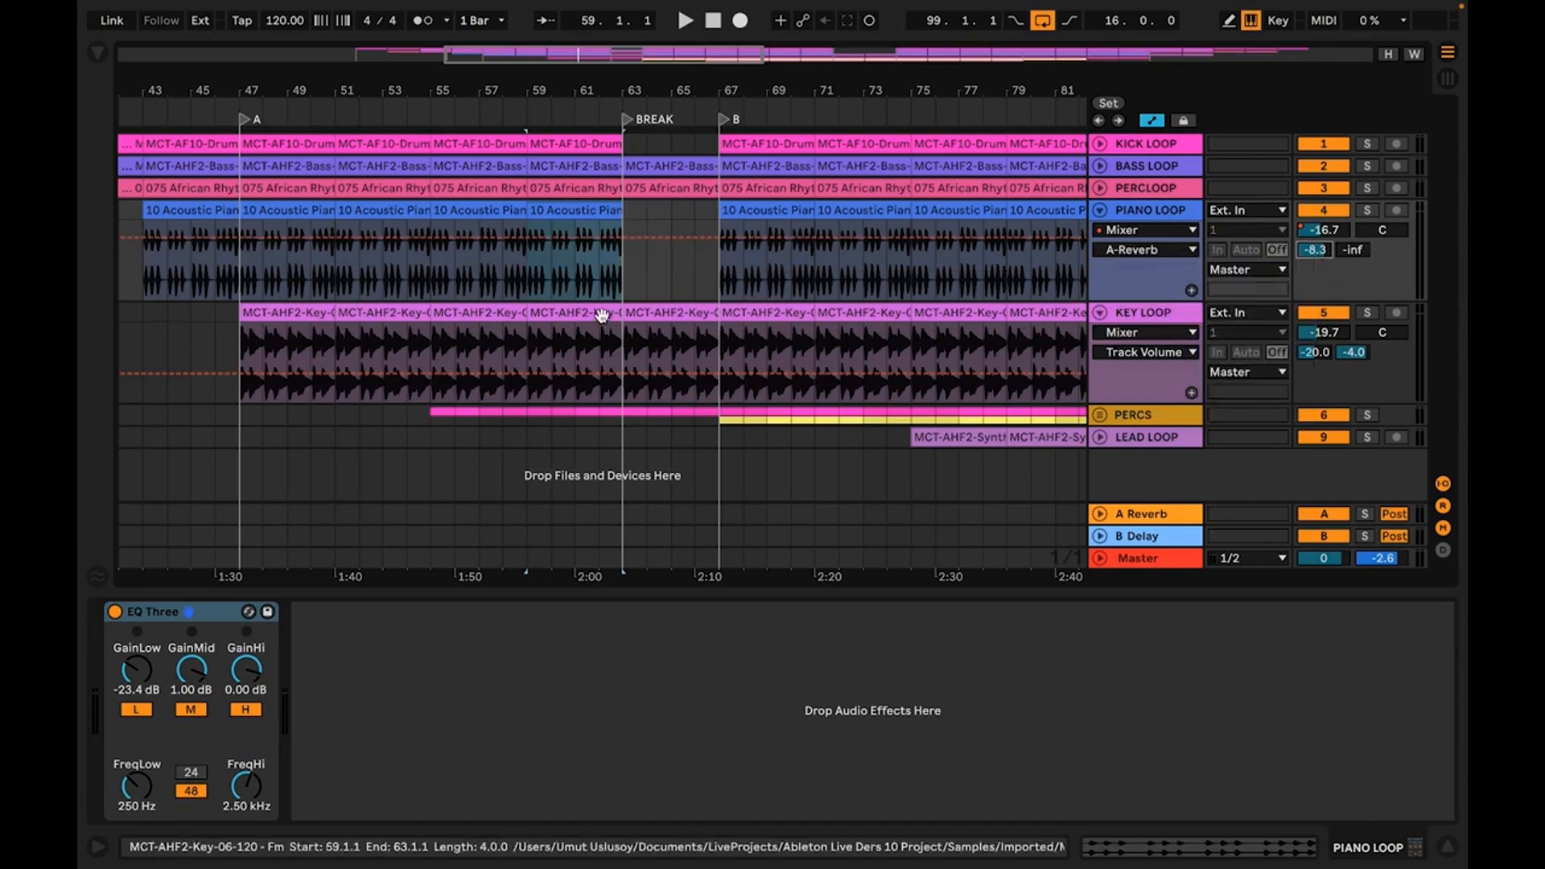
Shape the PIANO LOOP A-Reverb send to rise from bar 59 to a peak at the BREAK and return to -8.3 dB shortly after, and play it
{"action": "left_click", "coordinate": [528, 237]}
{"action": "left_click", "coordinate": [636, 237]}
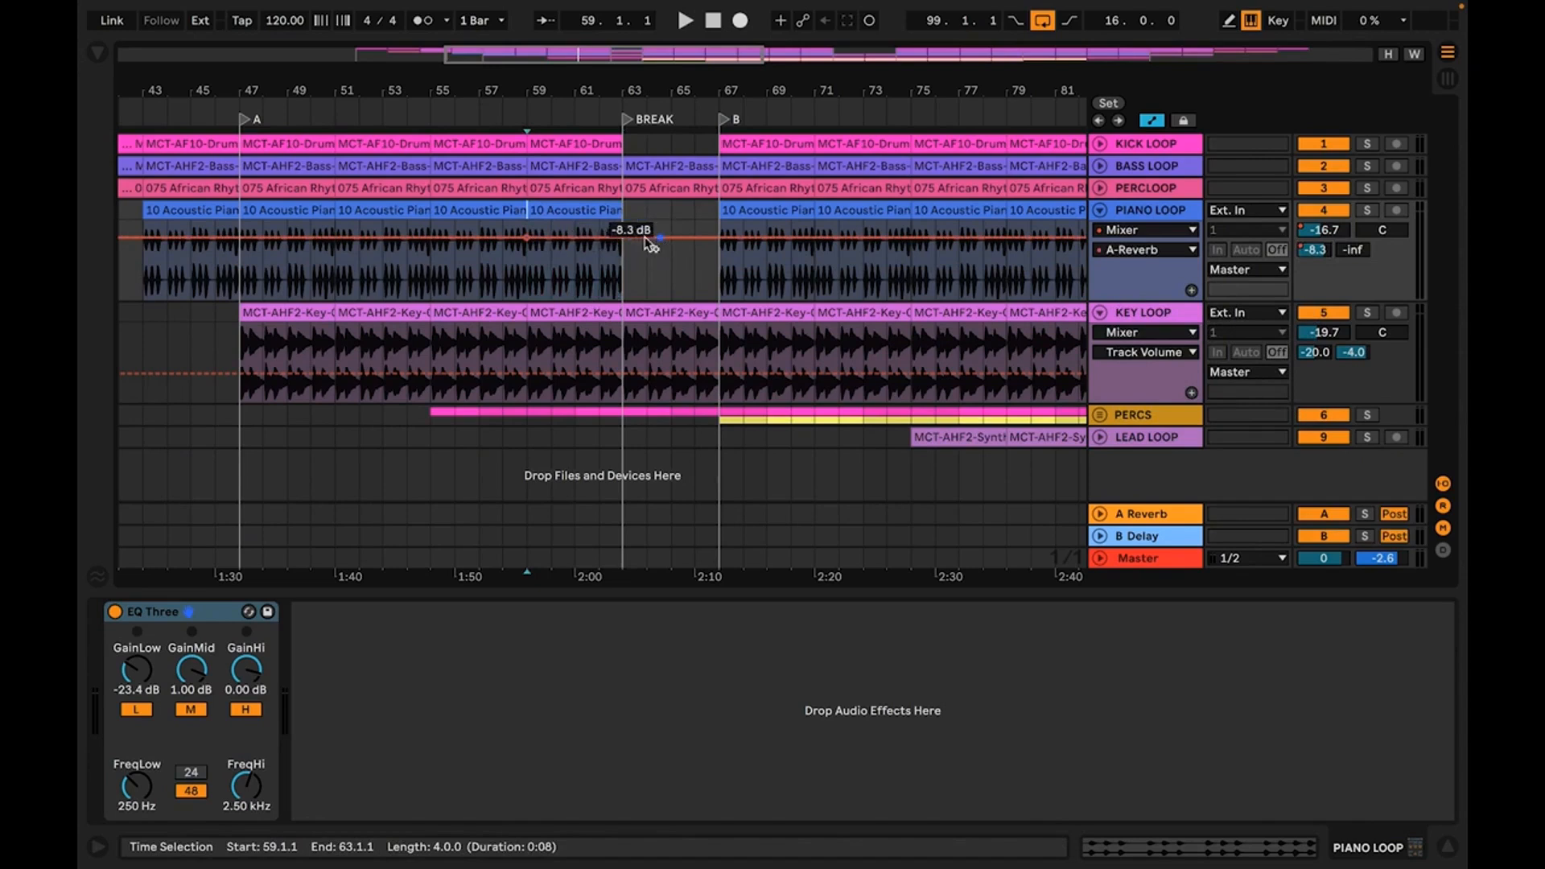
{"action": "left_click", "coordinate": [624, 237]}
{"action": "mouse_move", "coordinate": [624, 237]}
{"action": "left_mouse_down"}
{"action": "mouse_move", "coordinate": [624, 223]}
{"action": "mouse_move", "coordinate": [610, 232]}
{"action": "left_mouse_up"}
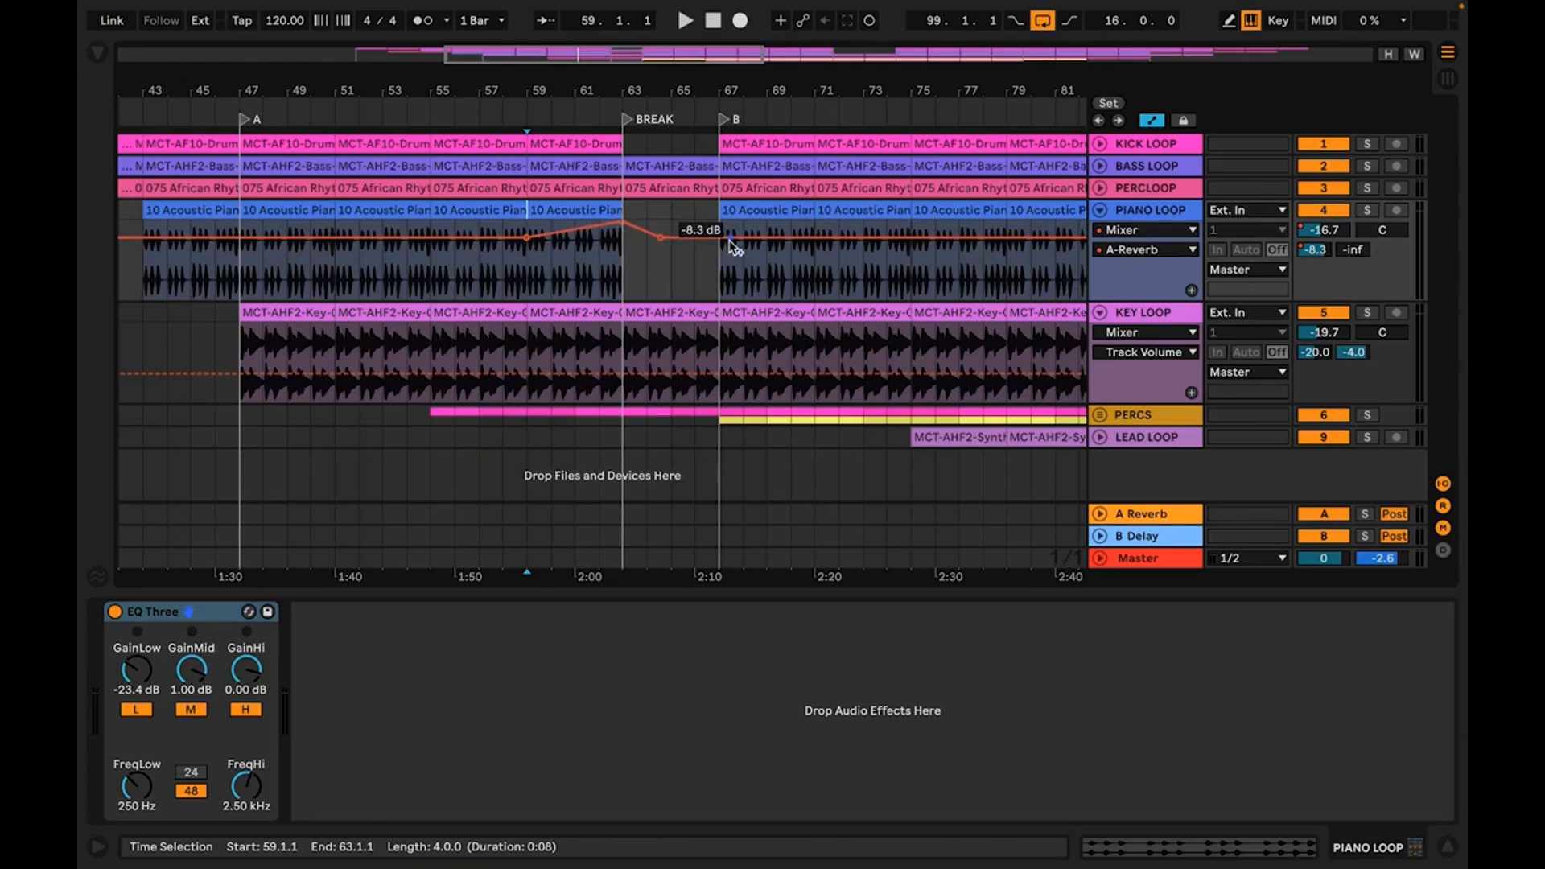
{"action": "key", "text": "space"}
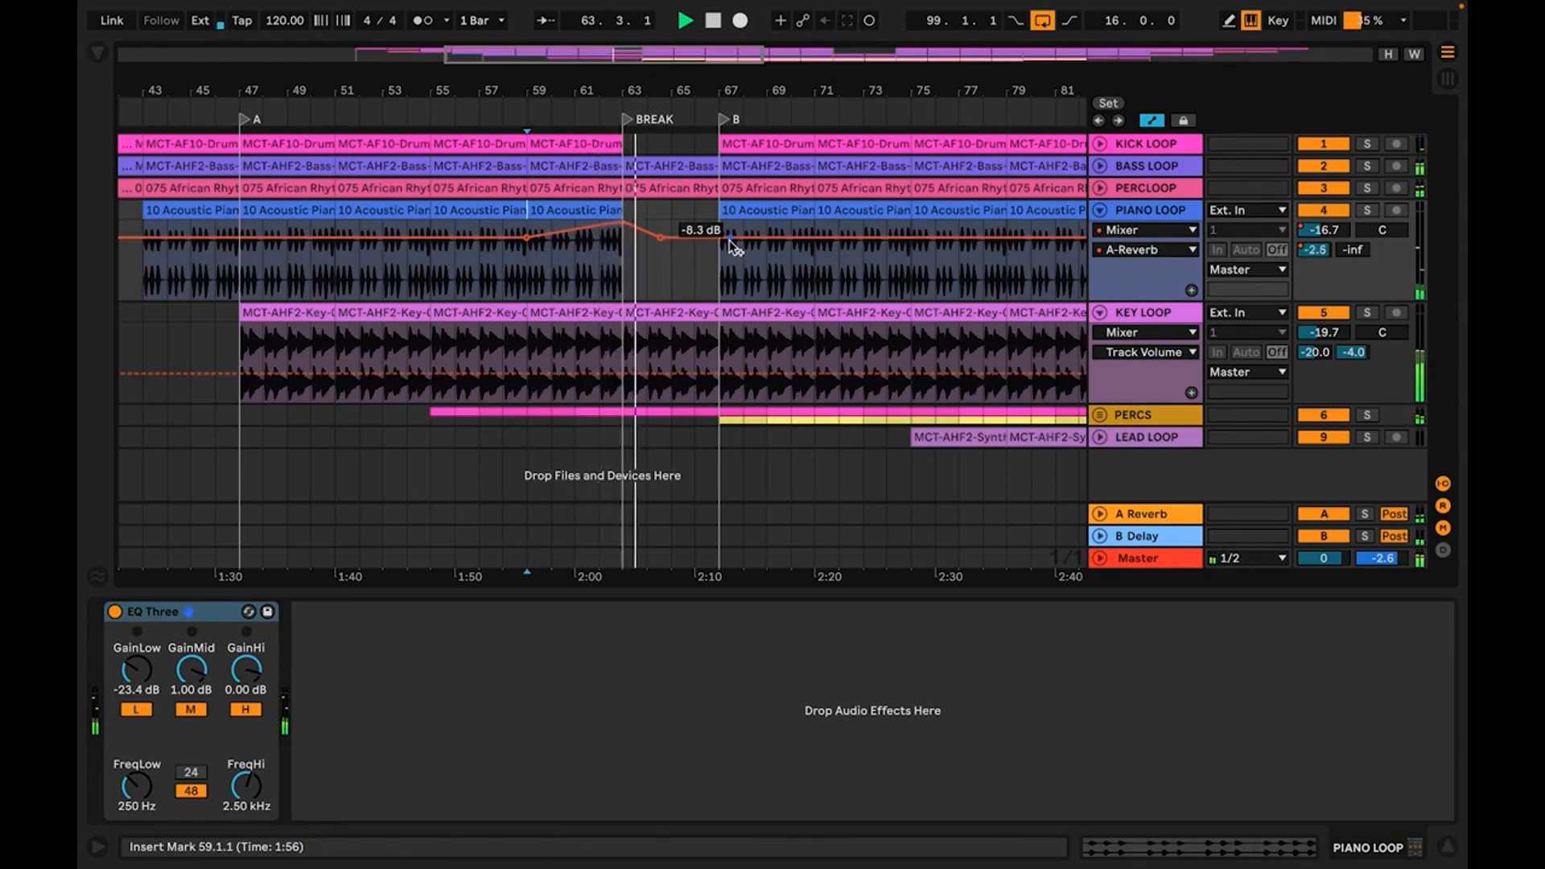
Show the PIANO LOOP B-Delay send automation, ramp it from bar 59 to -9.0 dB at the BREAK and down to -inf by bar 65, and play it
{"action": "right_click", "coordinate": [1355, 252]}
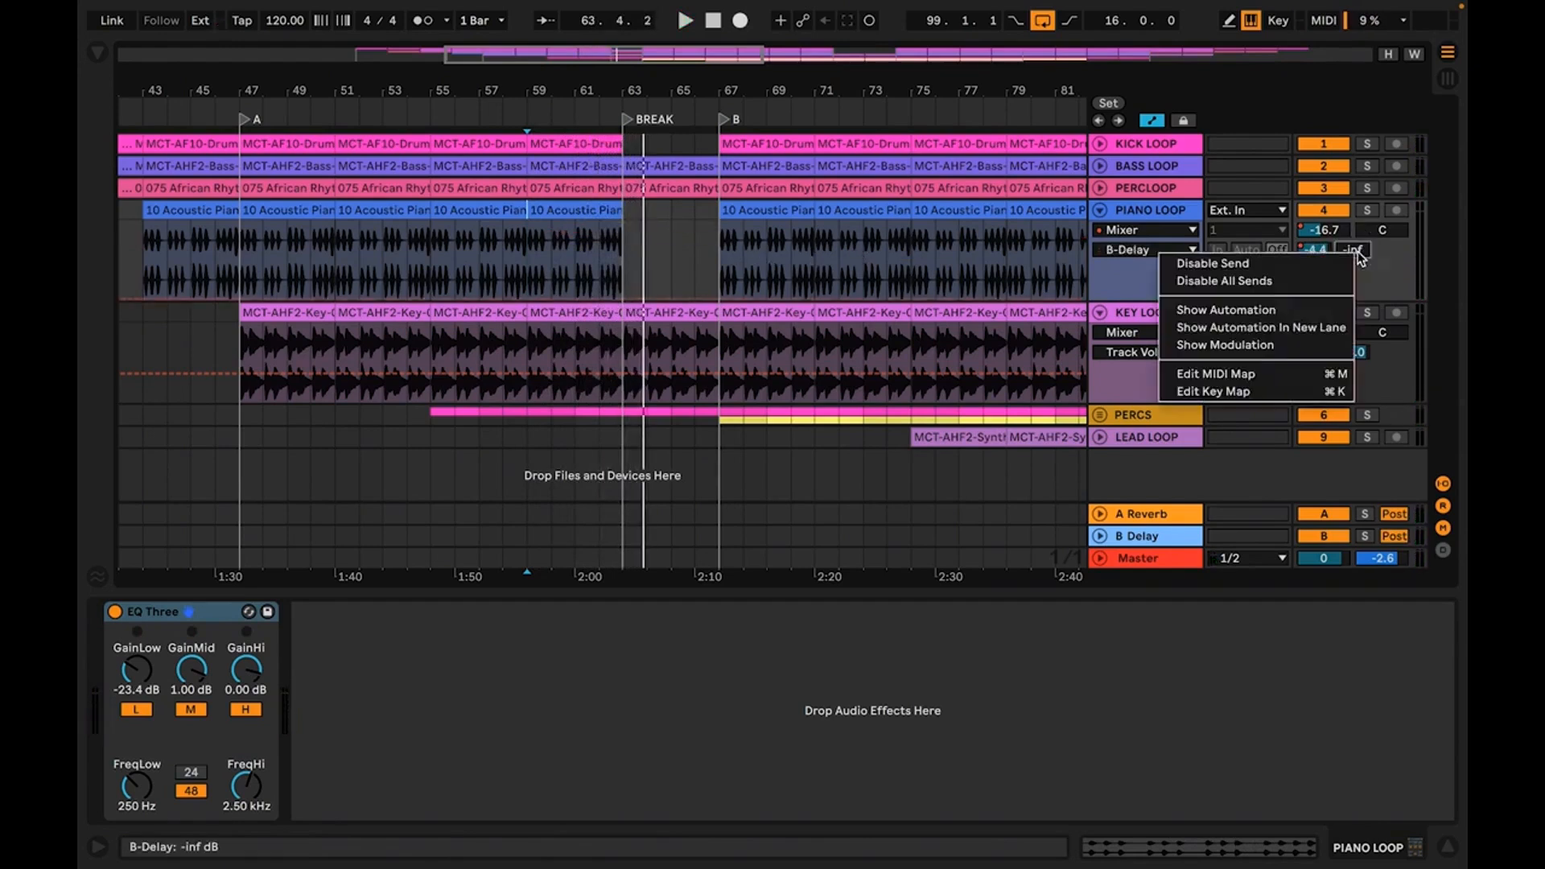
{"action": "left_click", "coordinate": [1293, 311]}
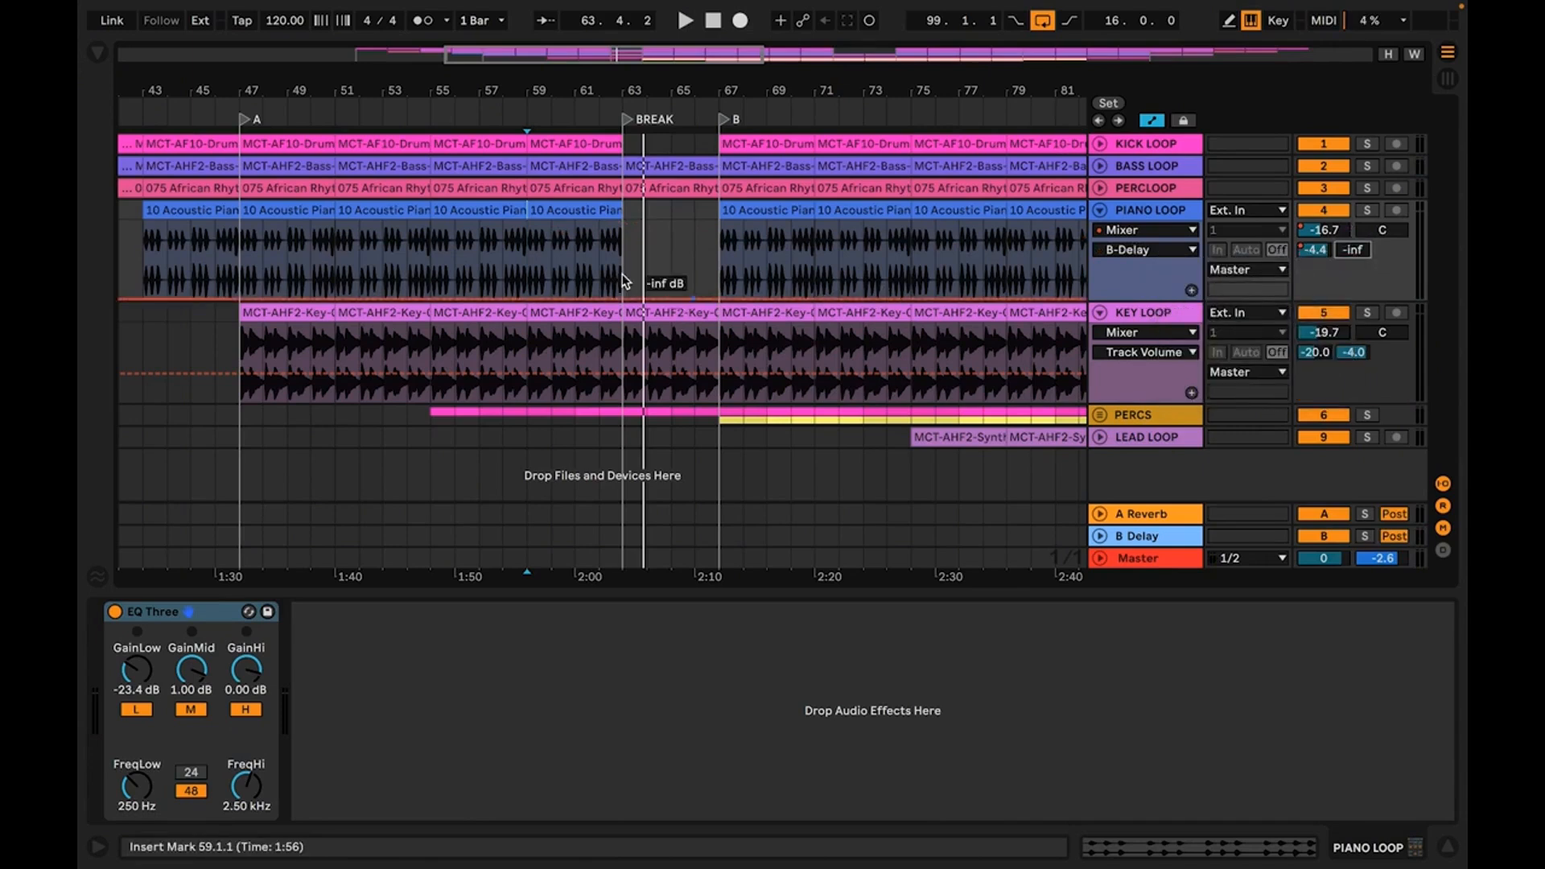
{"action": "left_click_drag", "start_coordinate": [563, 90], "coordinate": [551, 158]}
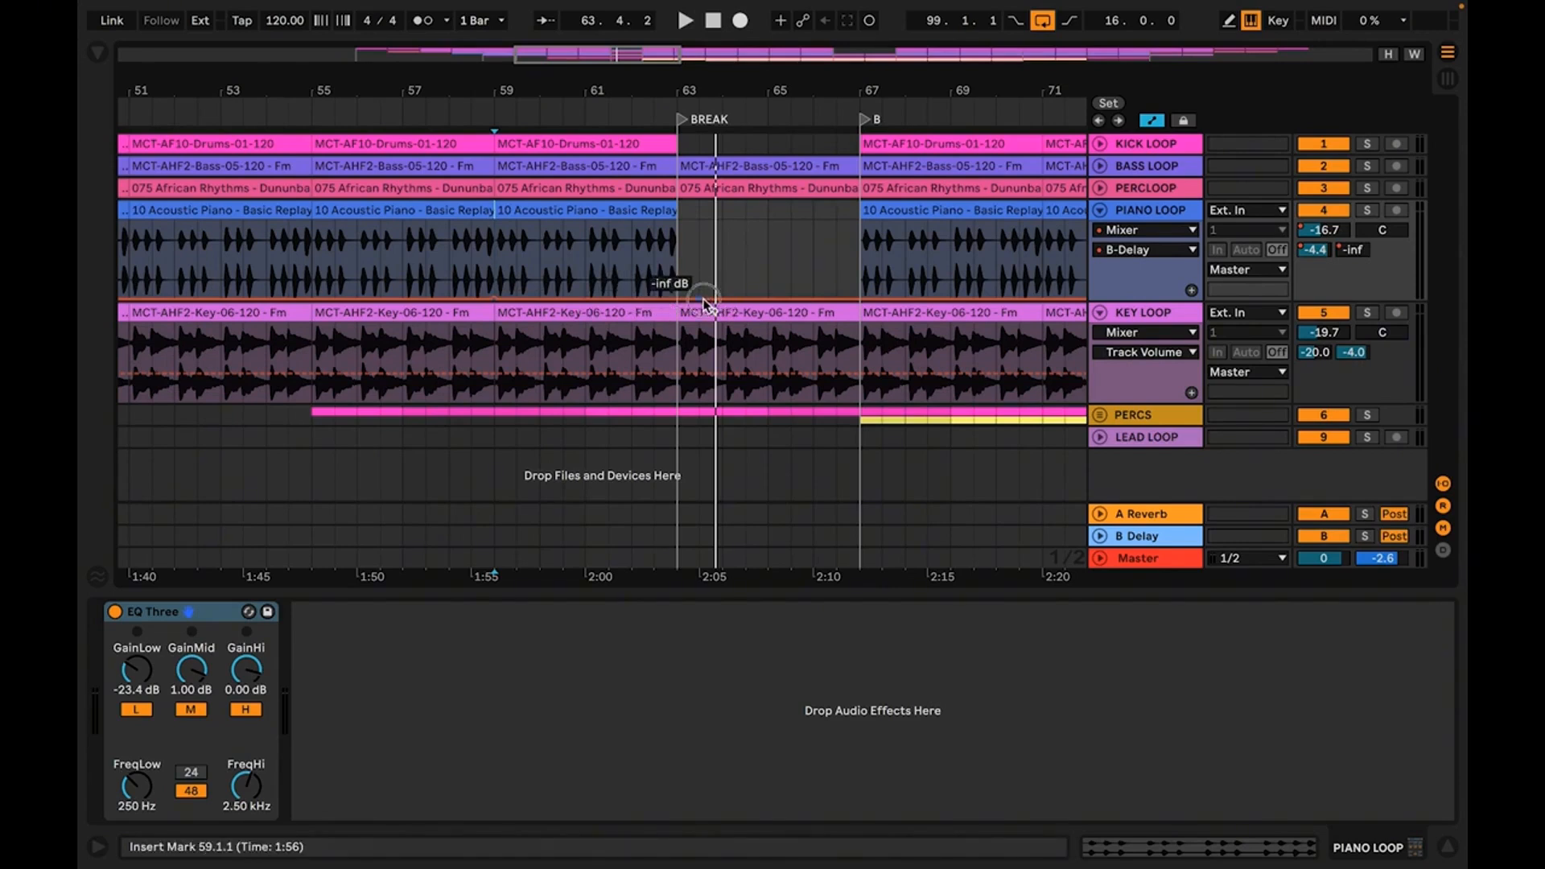
{"action": "left_click_drag", "start_coordinate": [698, 299], "coordinate": [732, 243]}
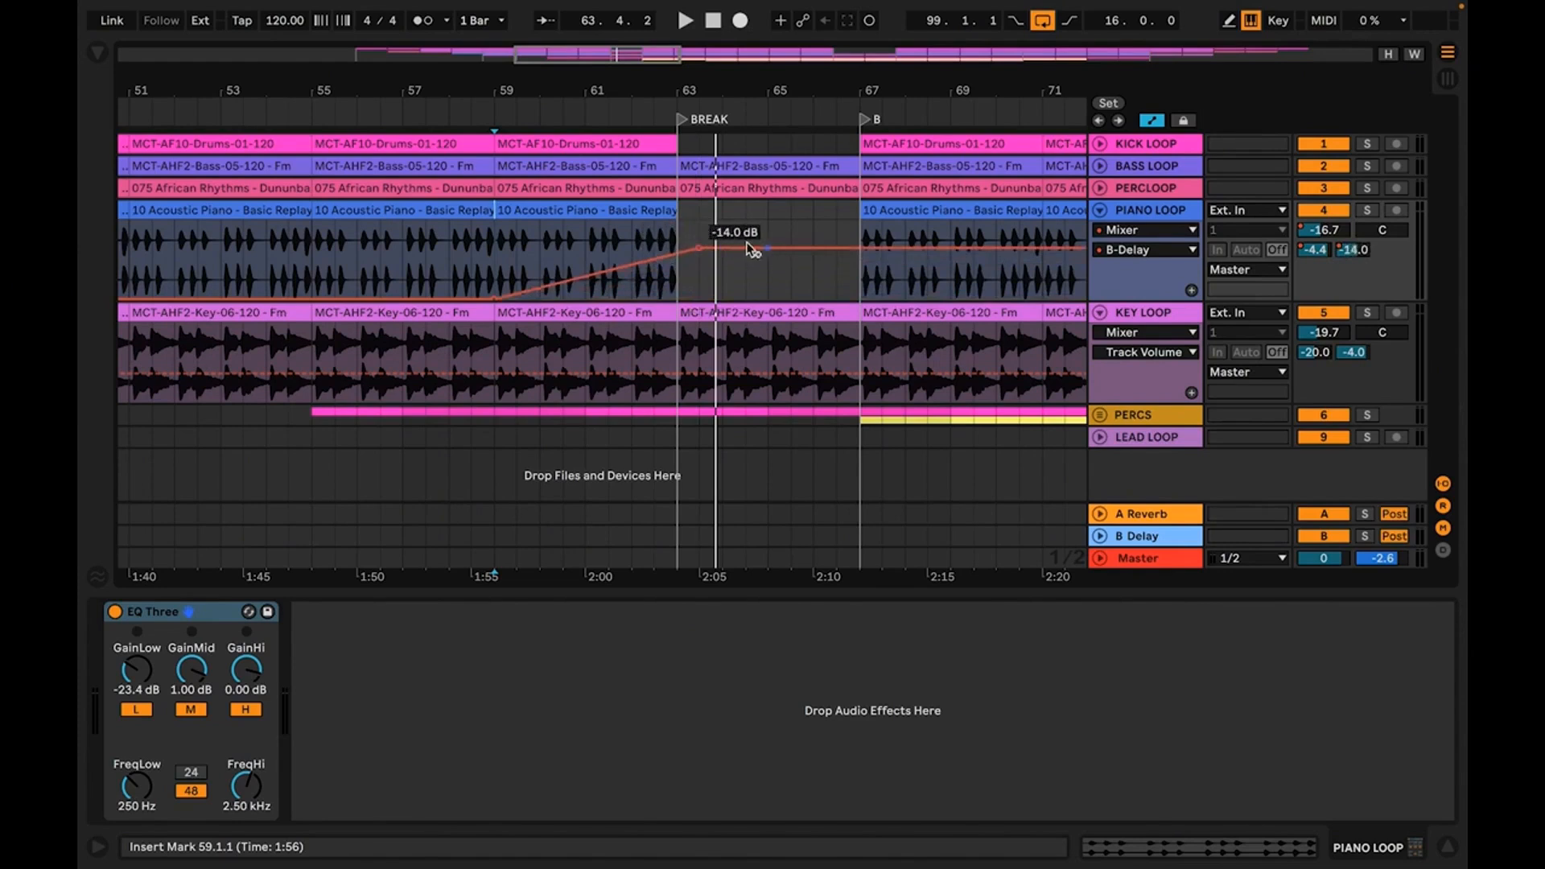
{"action": "key", "text": "ctrl+z"}
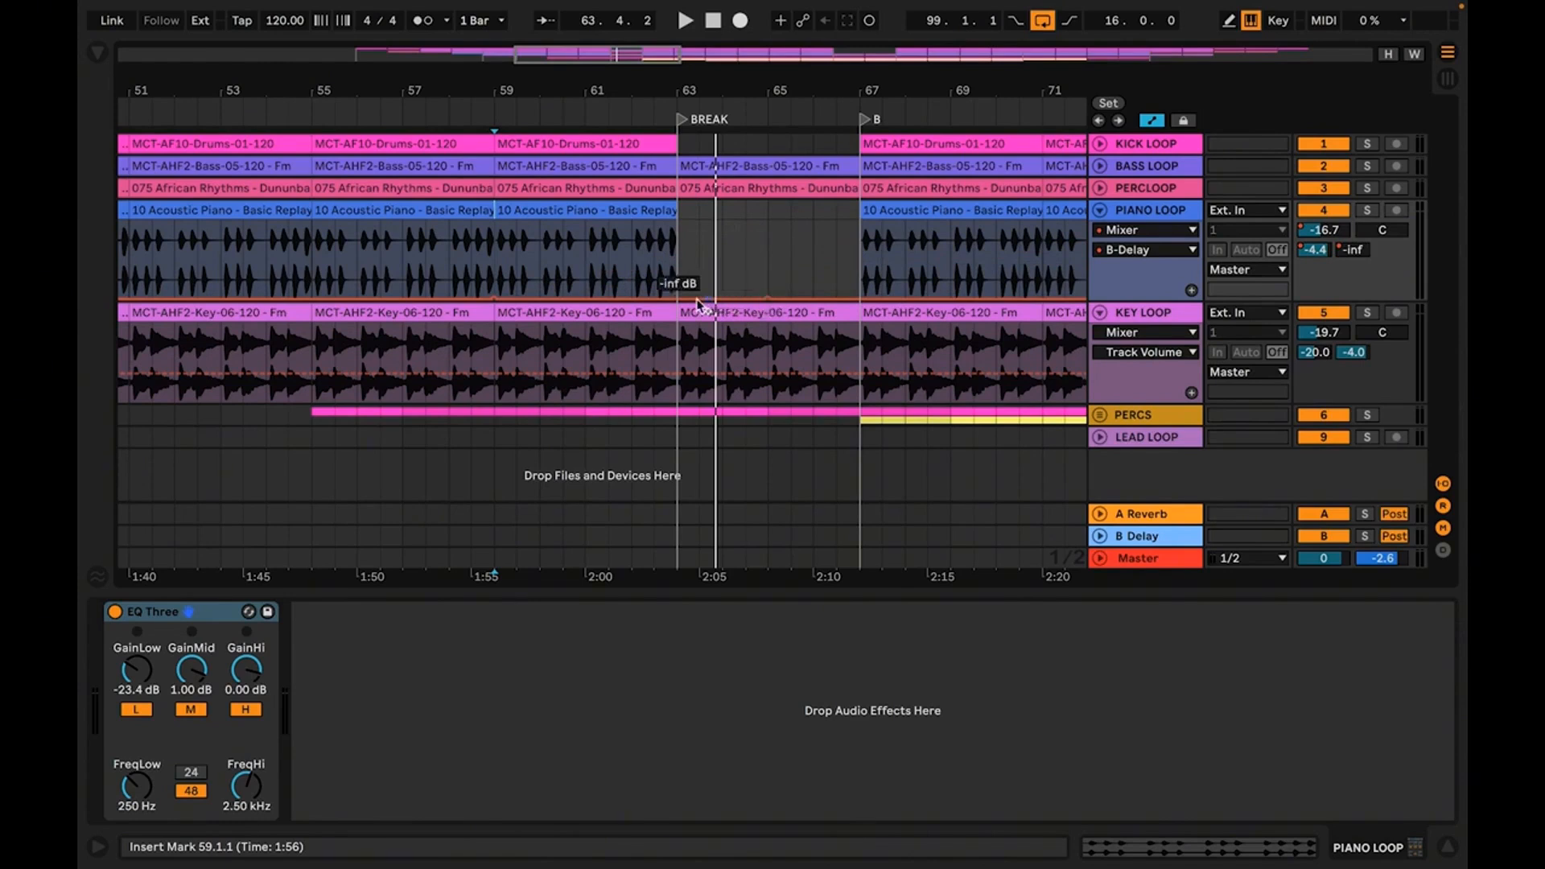
{"action": "left_click_drag", "start_coordinate": [677, 296], "coordinate": [676, 238]}
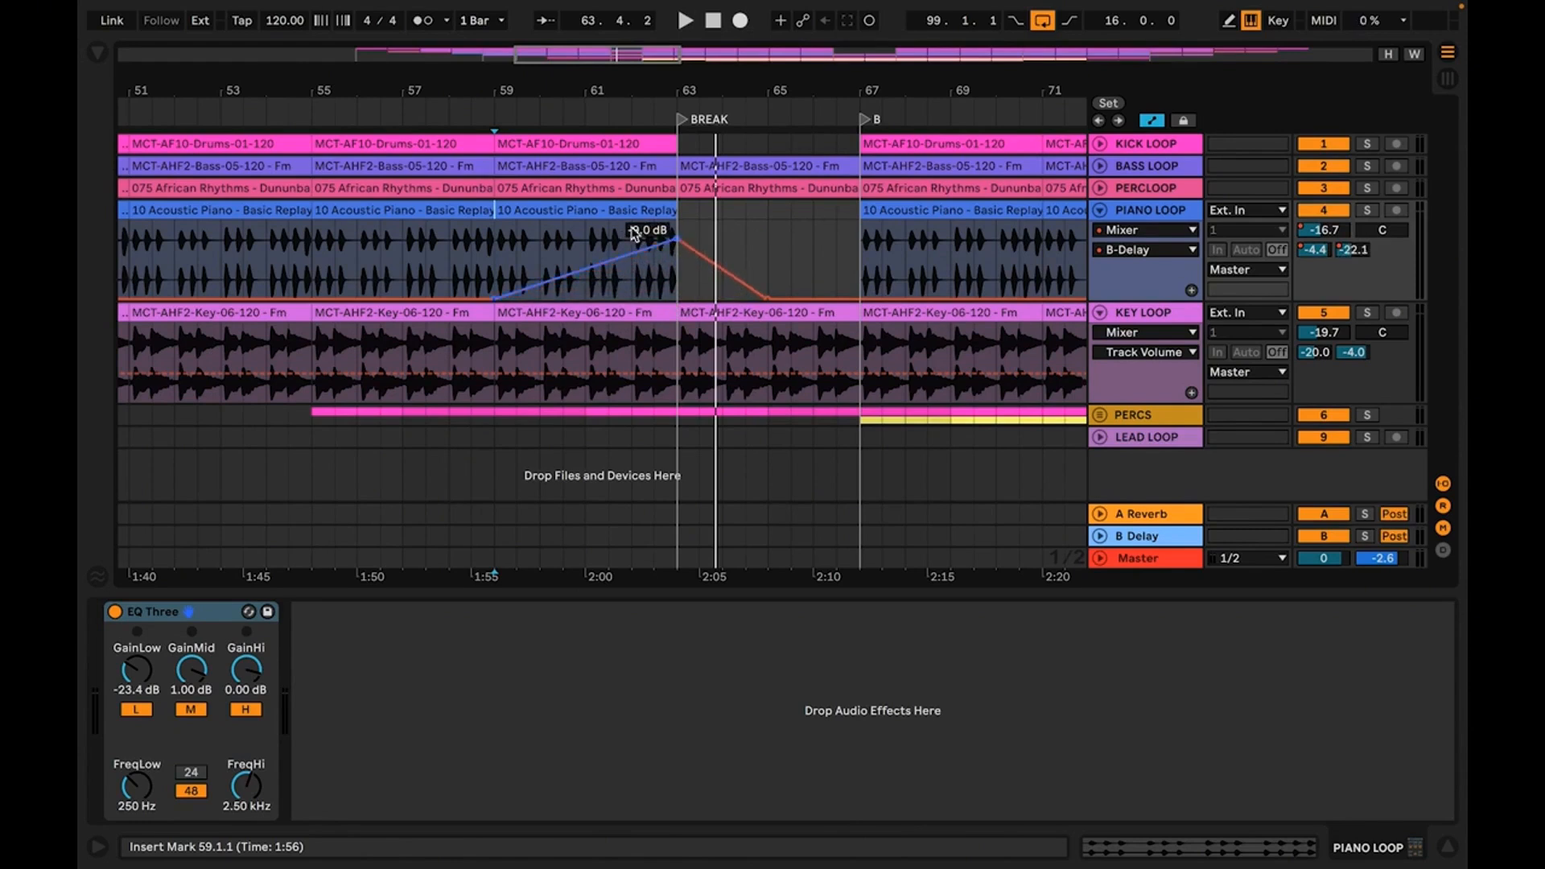
{"action": "left_click", "coordinate": [577, 212]}
{"action": "key", "text": "space"}
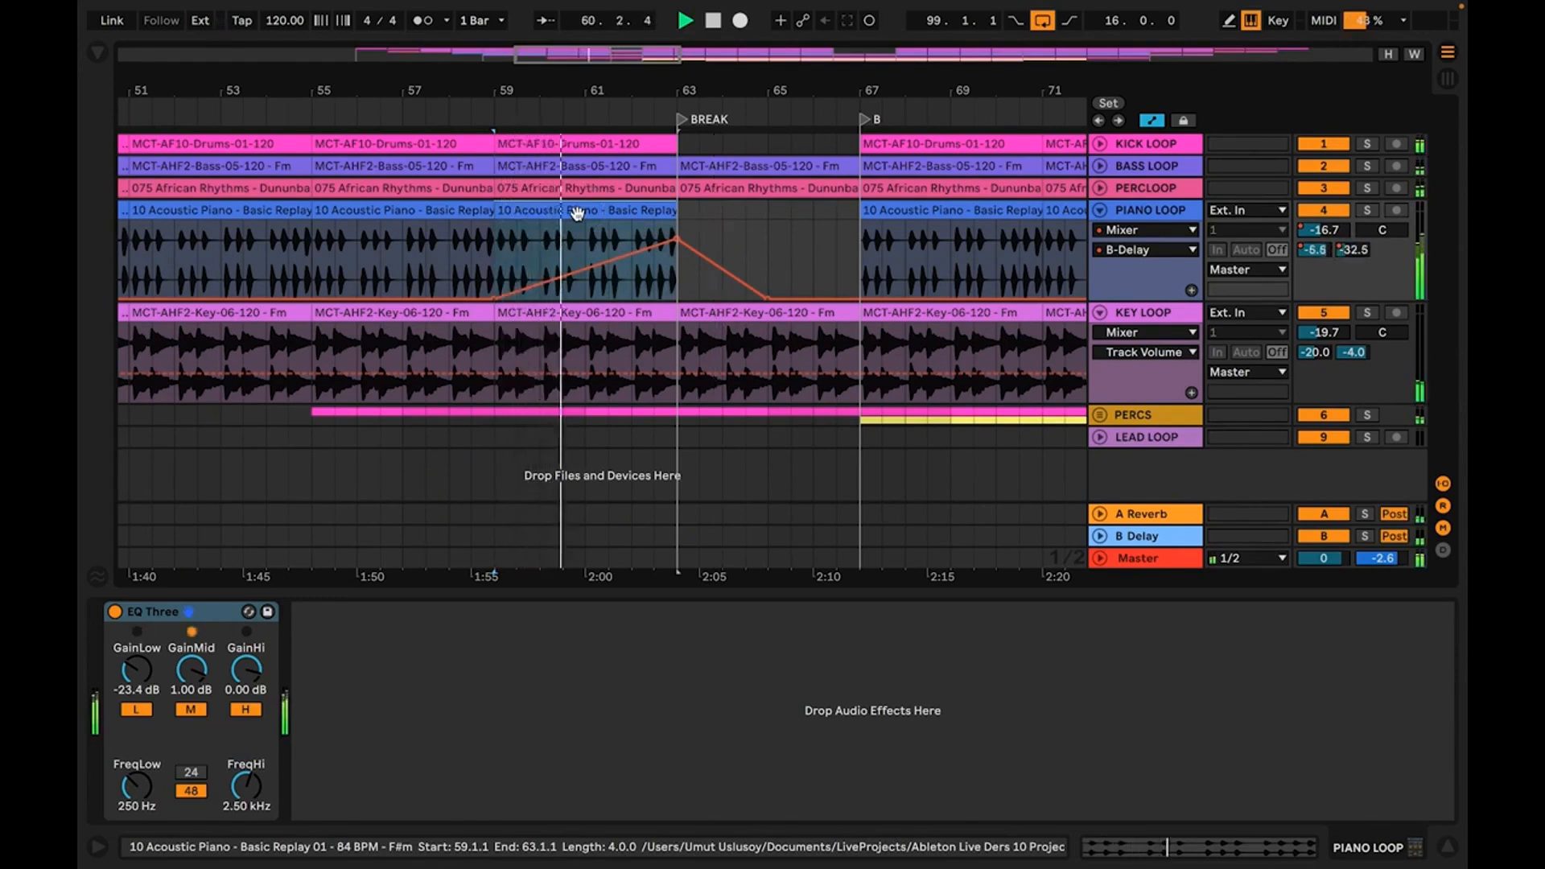
Extend the B-Delay send's fall to section B with an outward curve, raise its peak at the BREAK to -6.6 dB, and play the transition
{"action": "mouse_move", "coordinate": [636, 237]}
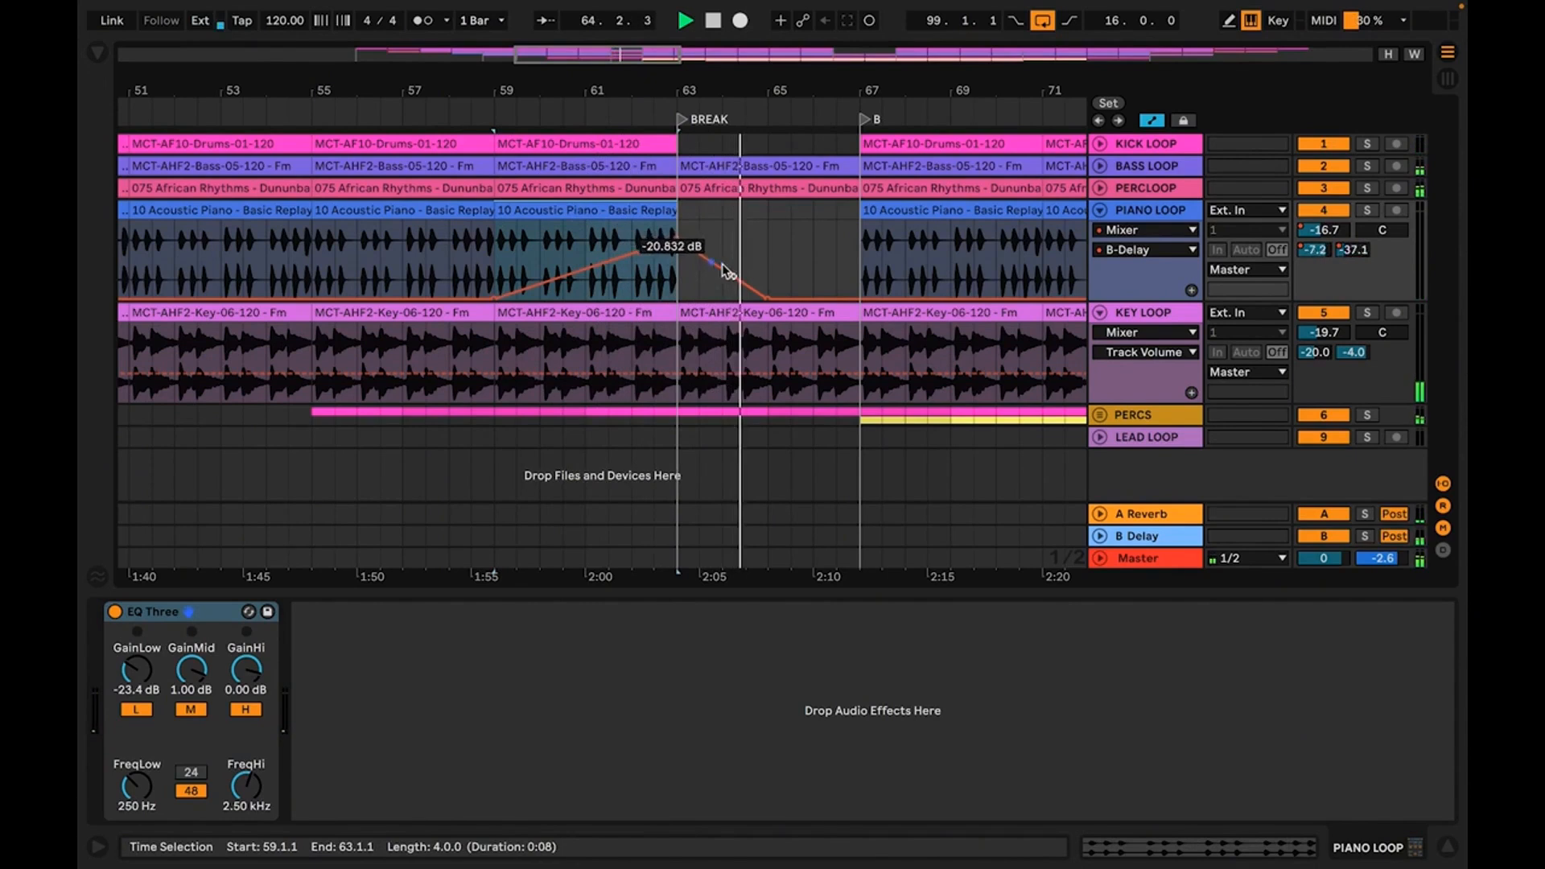
{"action": "left_click_drag", "start_coordinate": [771, 309], "coordinate": [860, 298]}
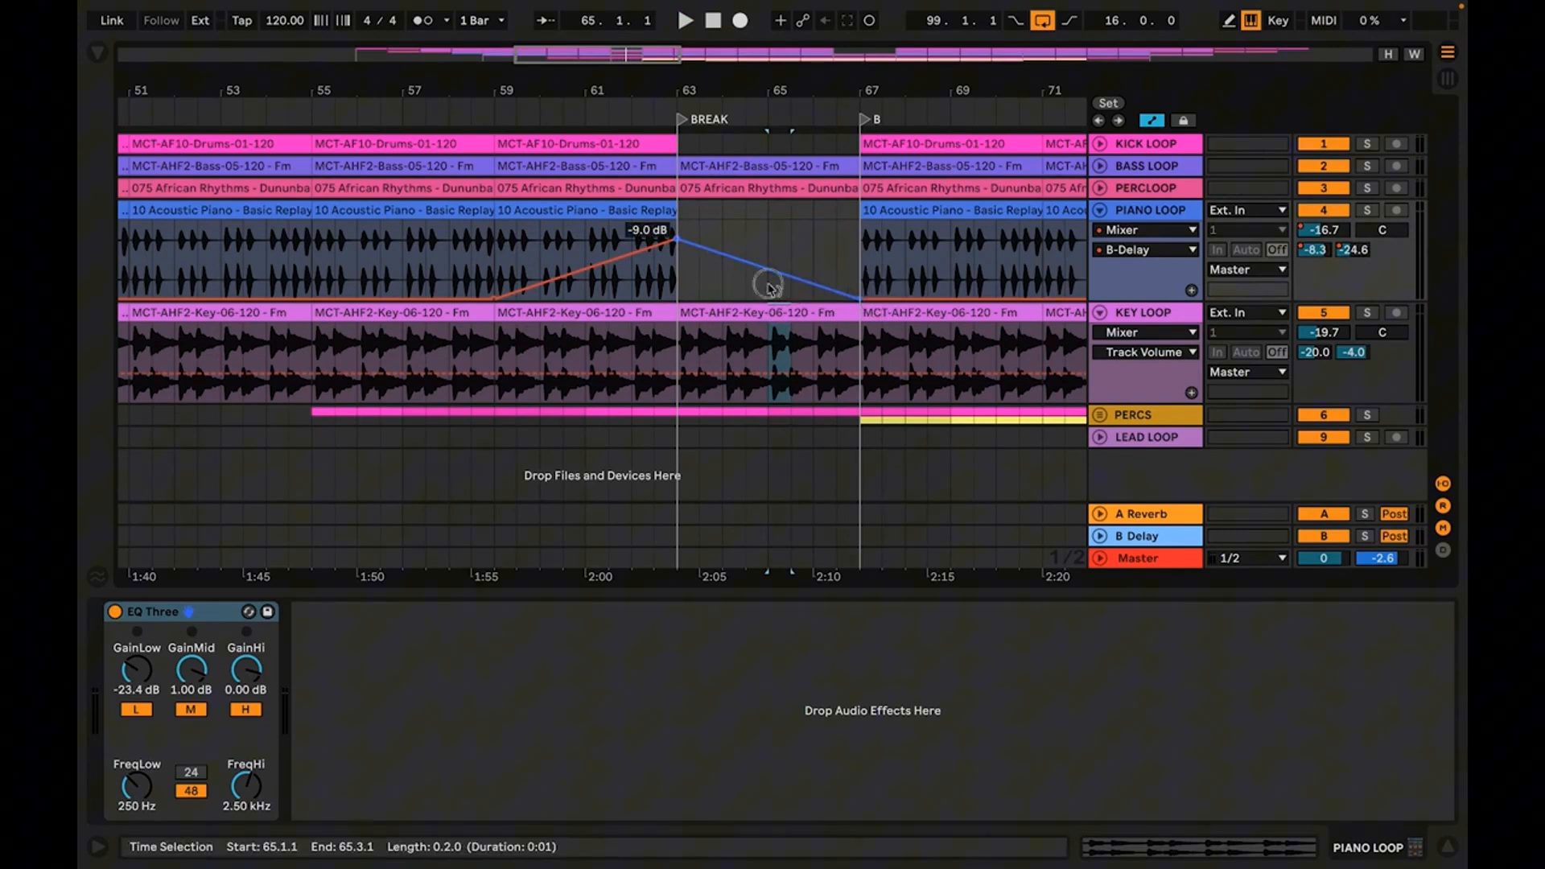
{"action": "left_click_drag", "start_coordinate": [768, 268], "coordinate": [778, 254]}
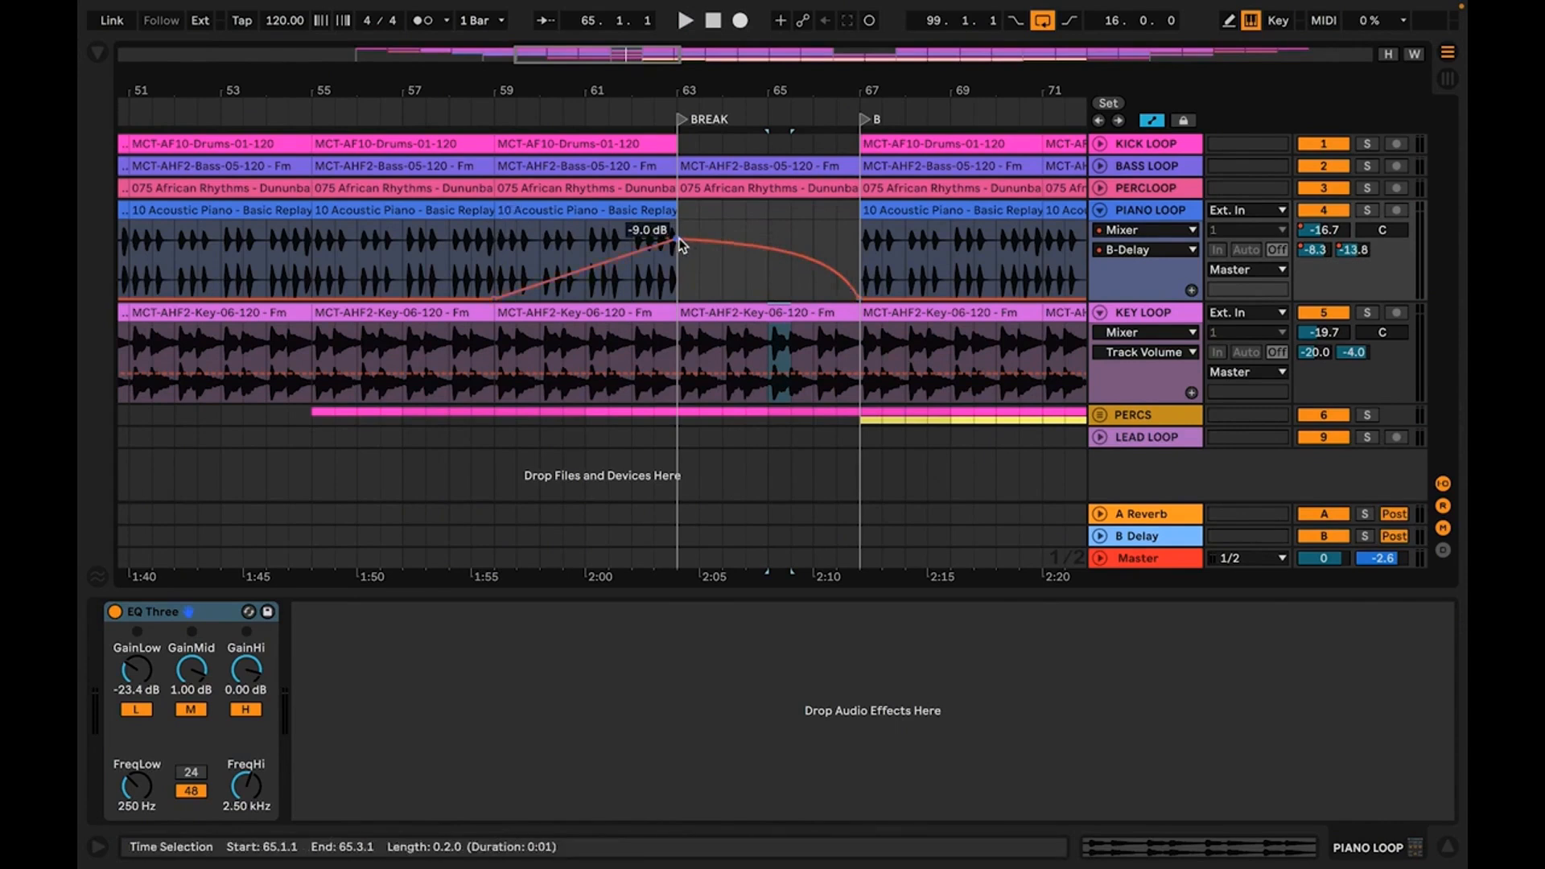
{"action": "left_click_drag", "start_coordinate": [676, 238], "coordinate": [676, 234]}
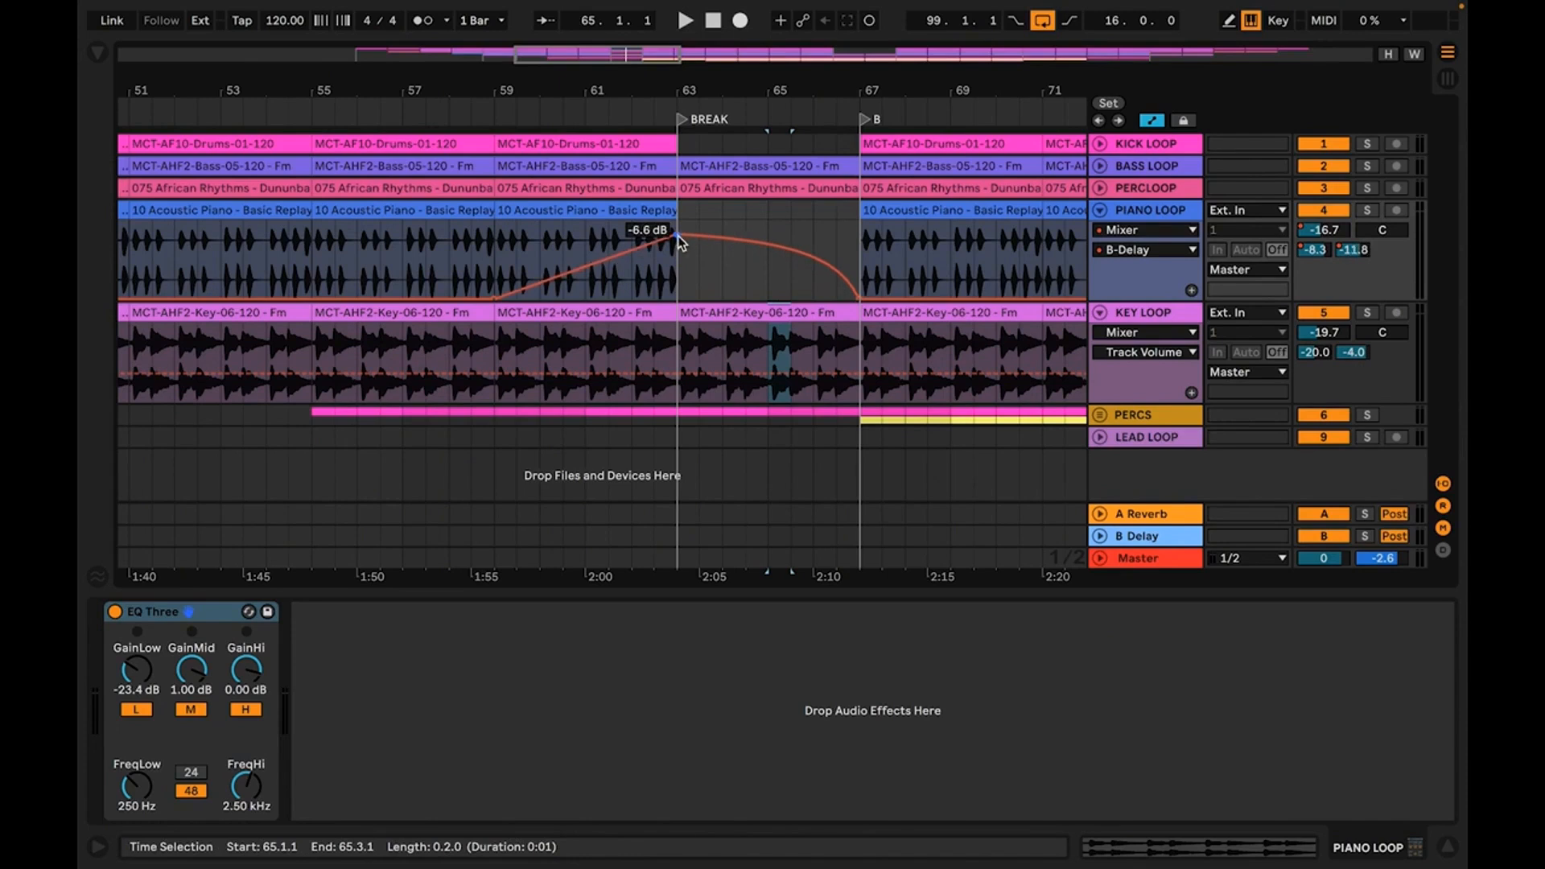
{"action": "left_click", "coordinate": [637, 211]}
{"action": "key", "text": "space"}
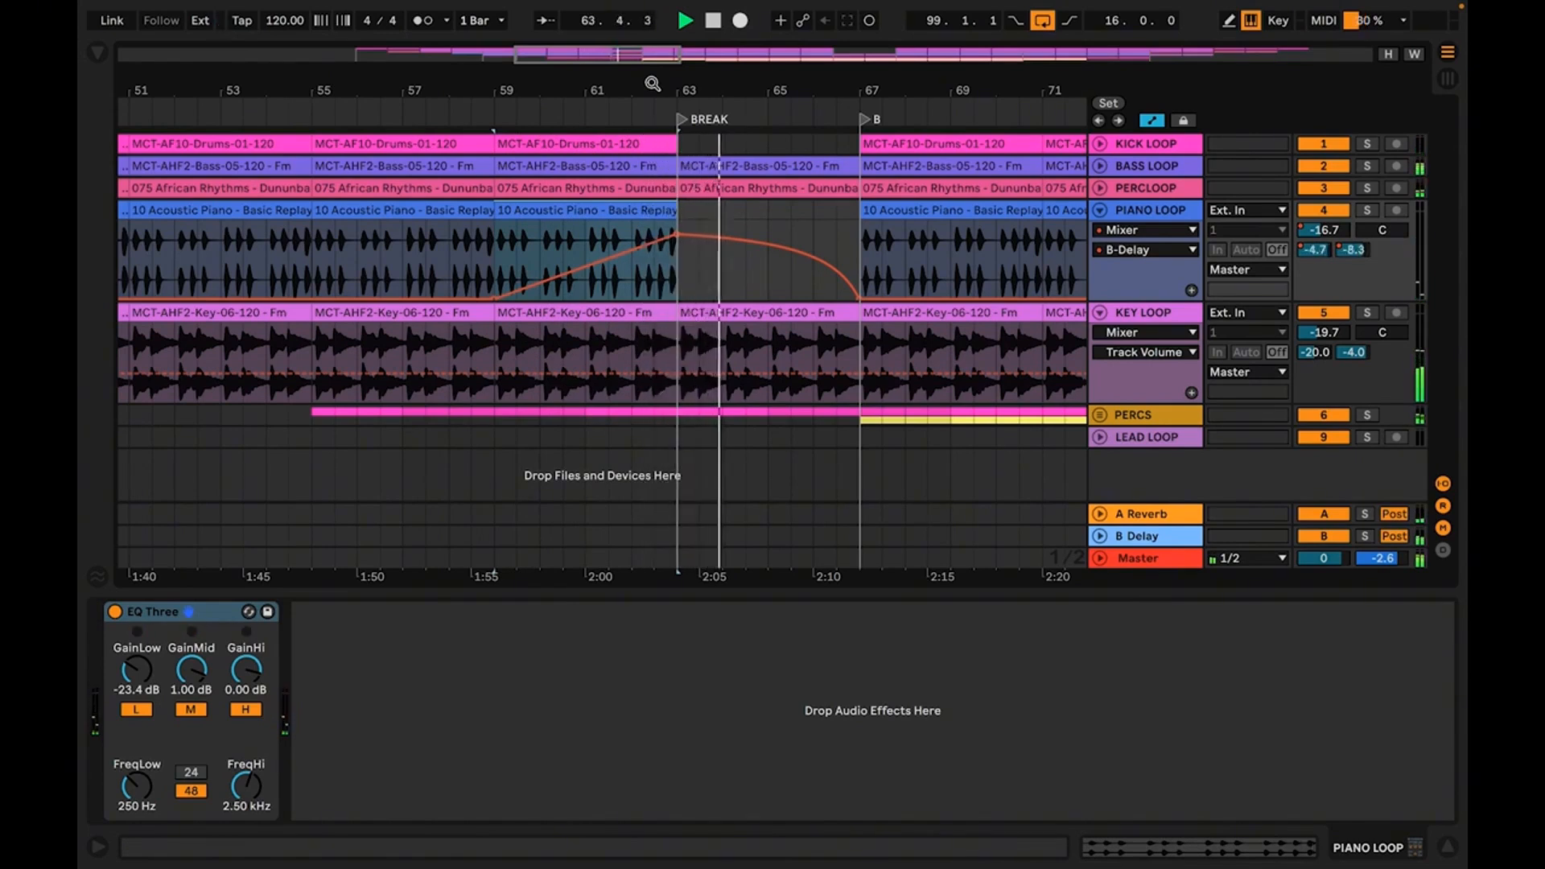
Show the PIANO LOOP A-Reverb and B-Delay send automation in separate new lanes
{"action": "left_click_drag", "start_coordinate": [651, 82], "coordinate": [651, 55]}
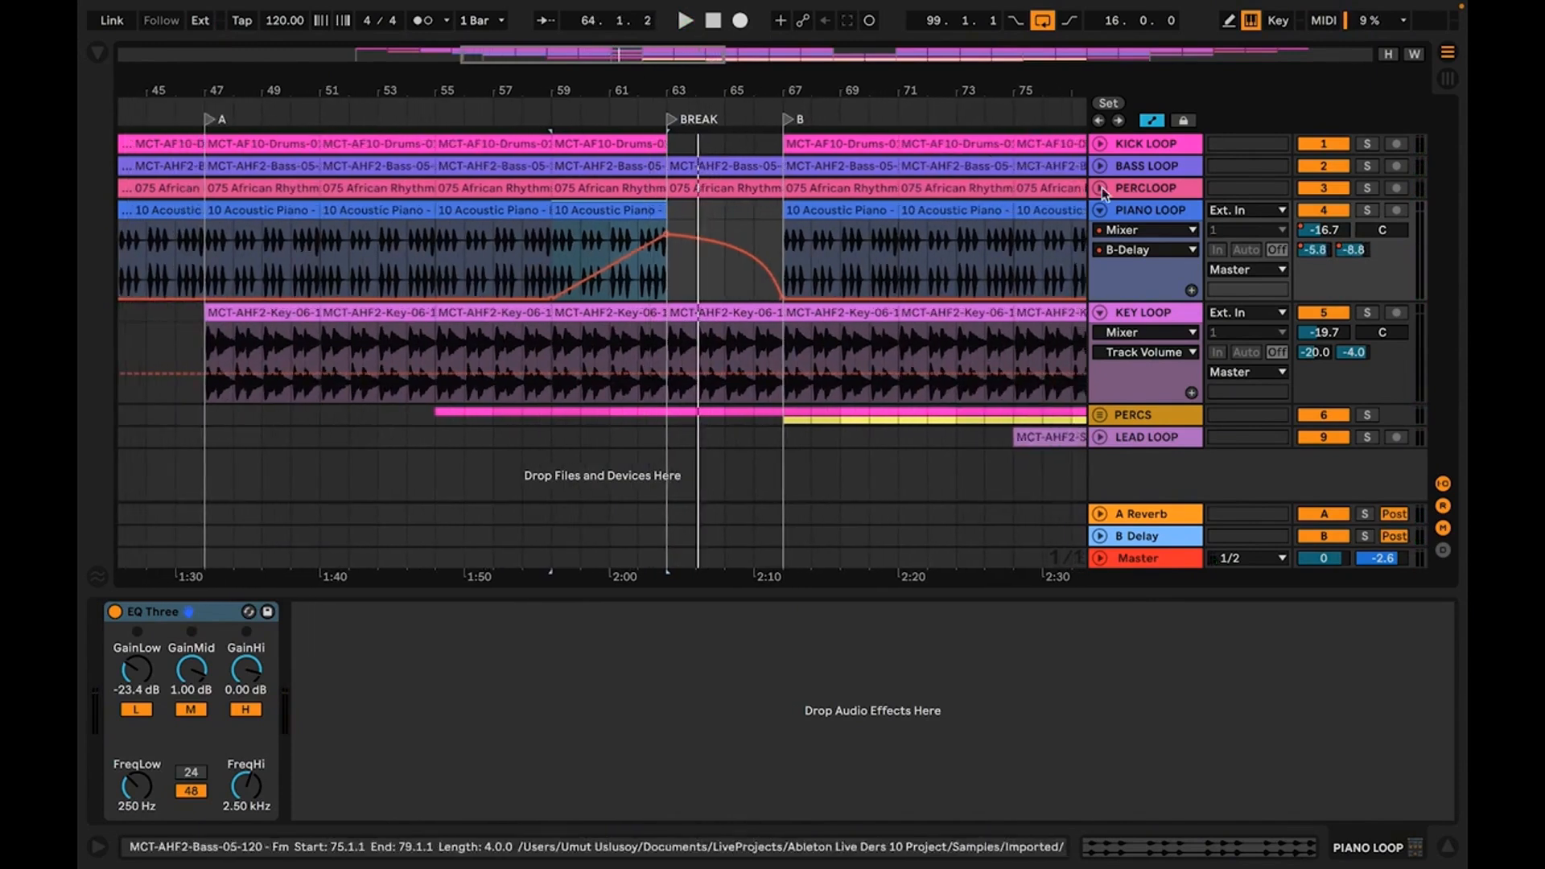
{"action": "right_click", "coordinate": [1317, 254]}
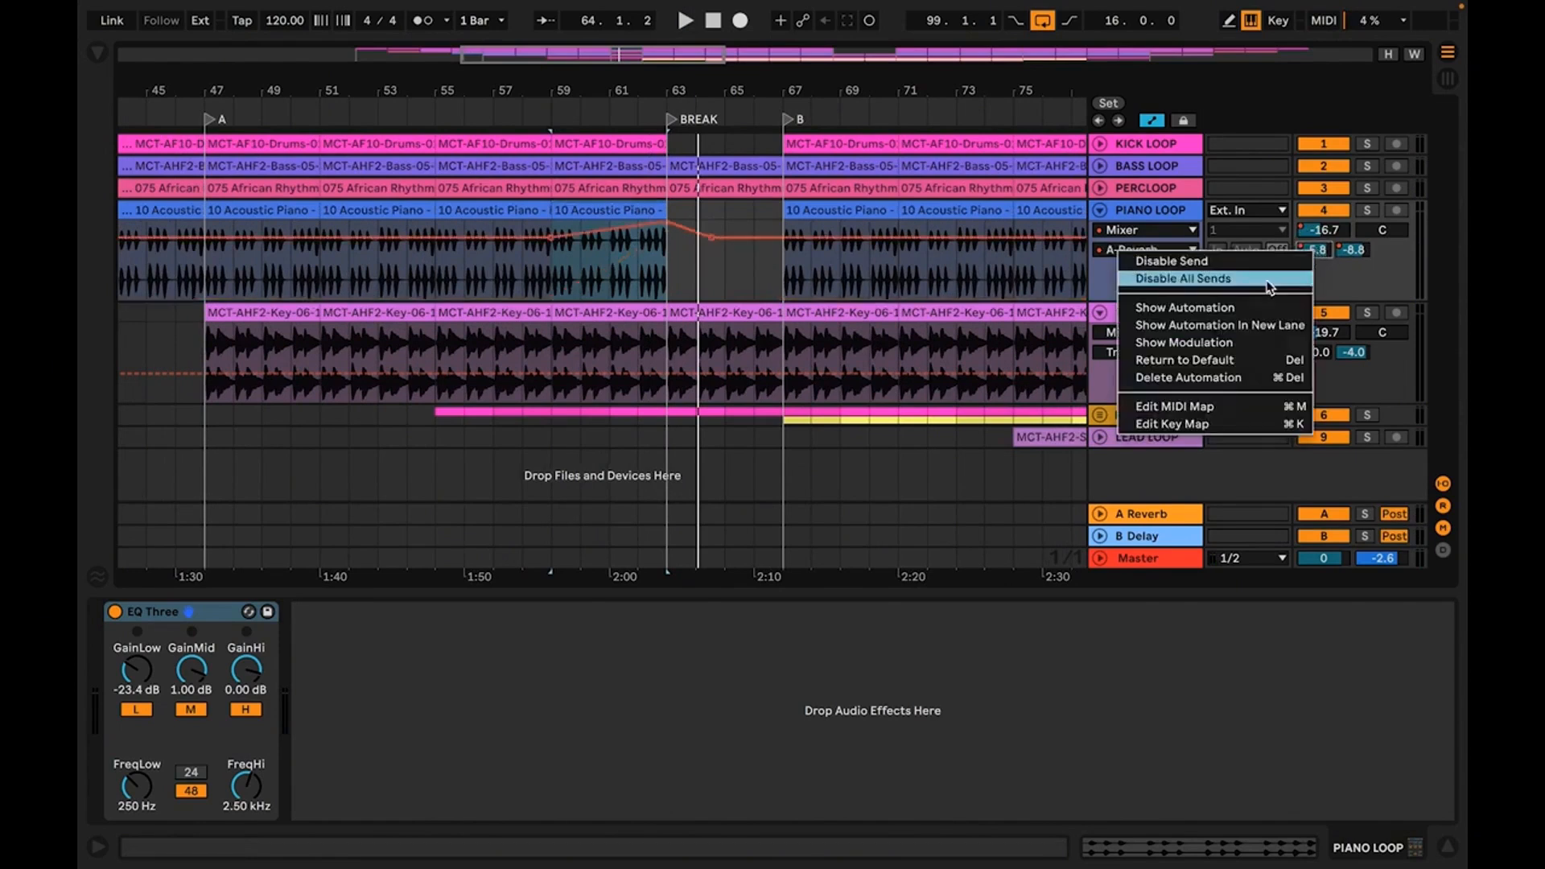
{"action": "left_click", "coordinate": [1257, 326]}
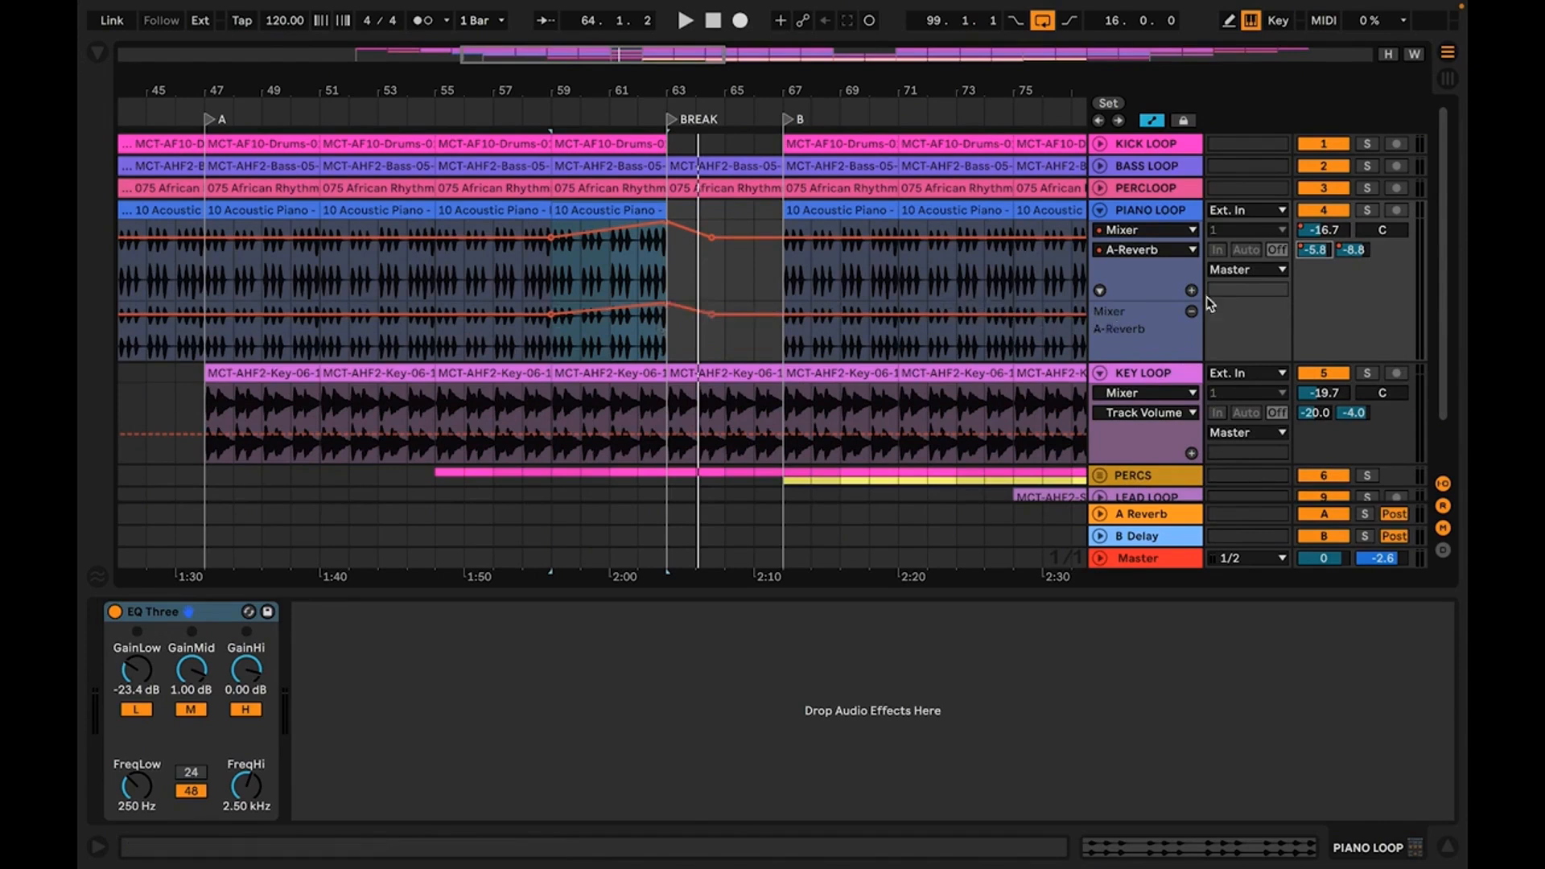
{"action": "right_click", "coordinate": [1357, 252]}
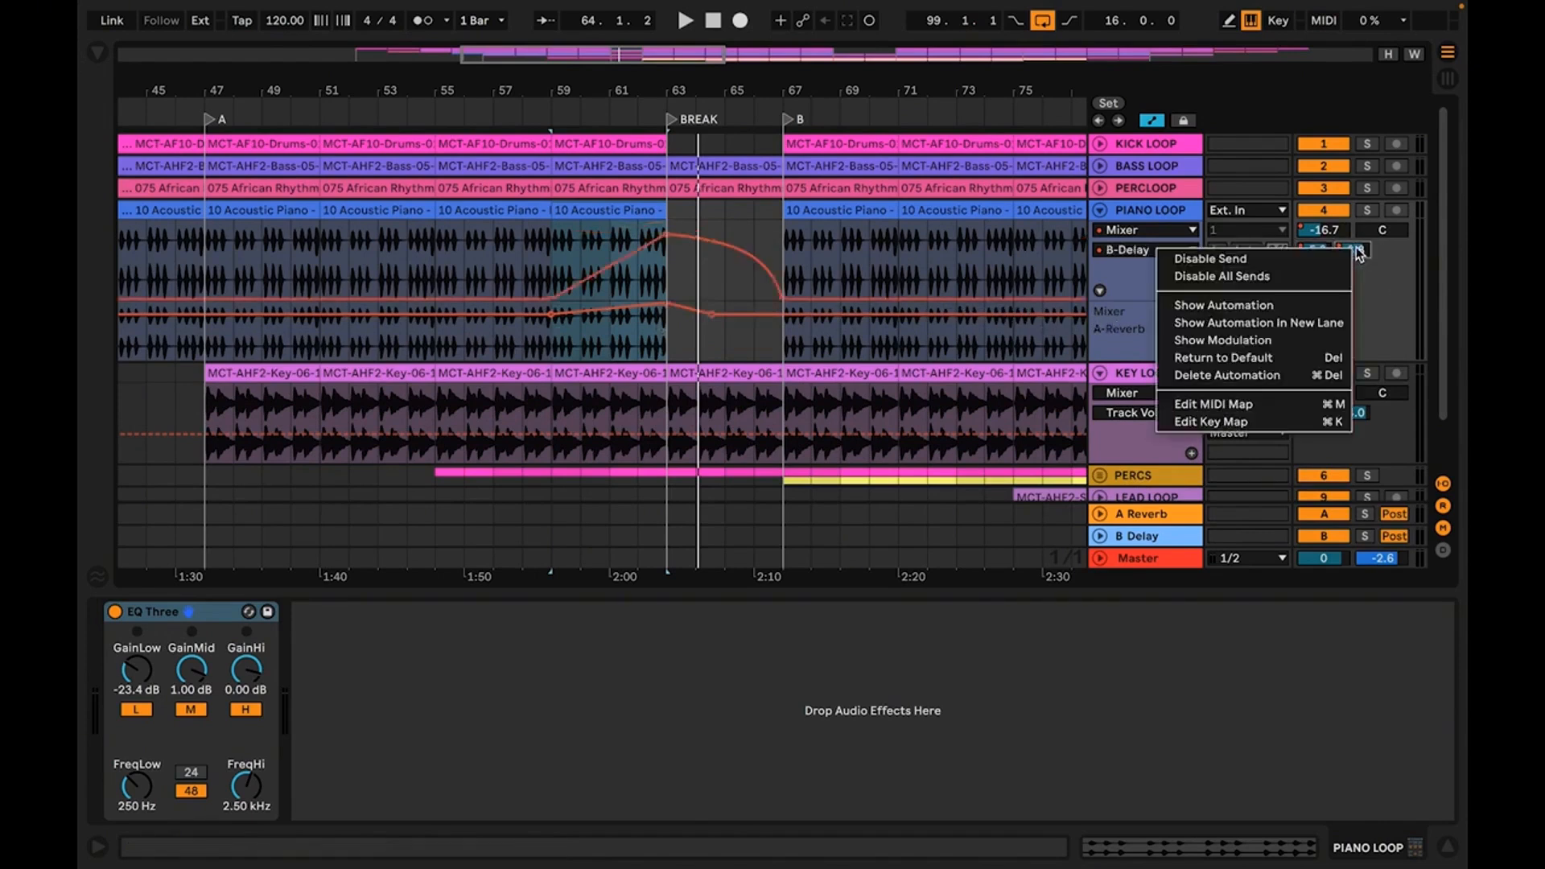
{"action": "left_click", "coordinate": [1304, 325]}
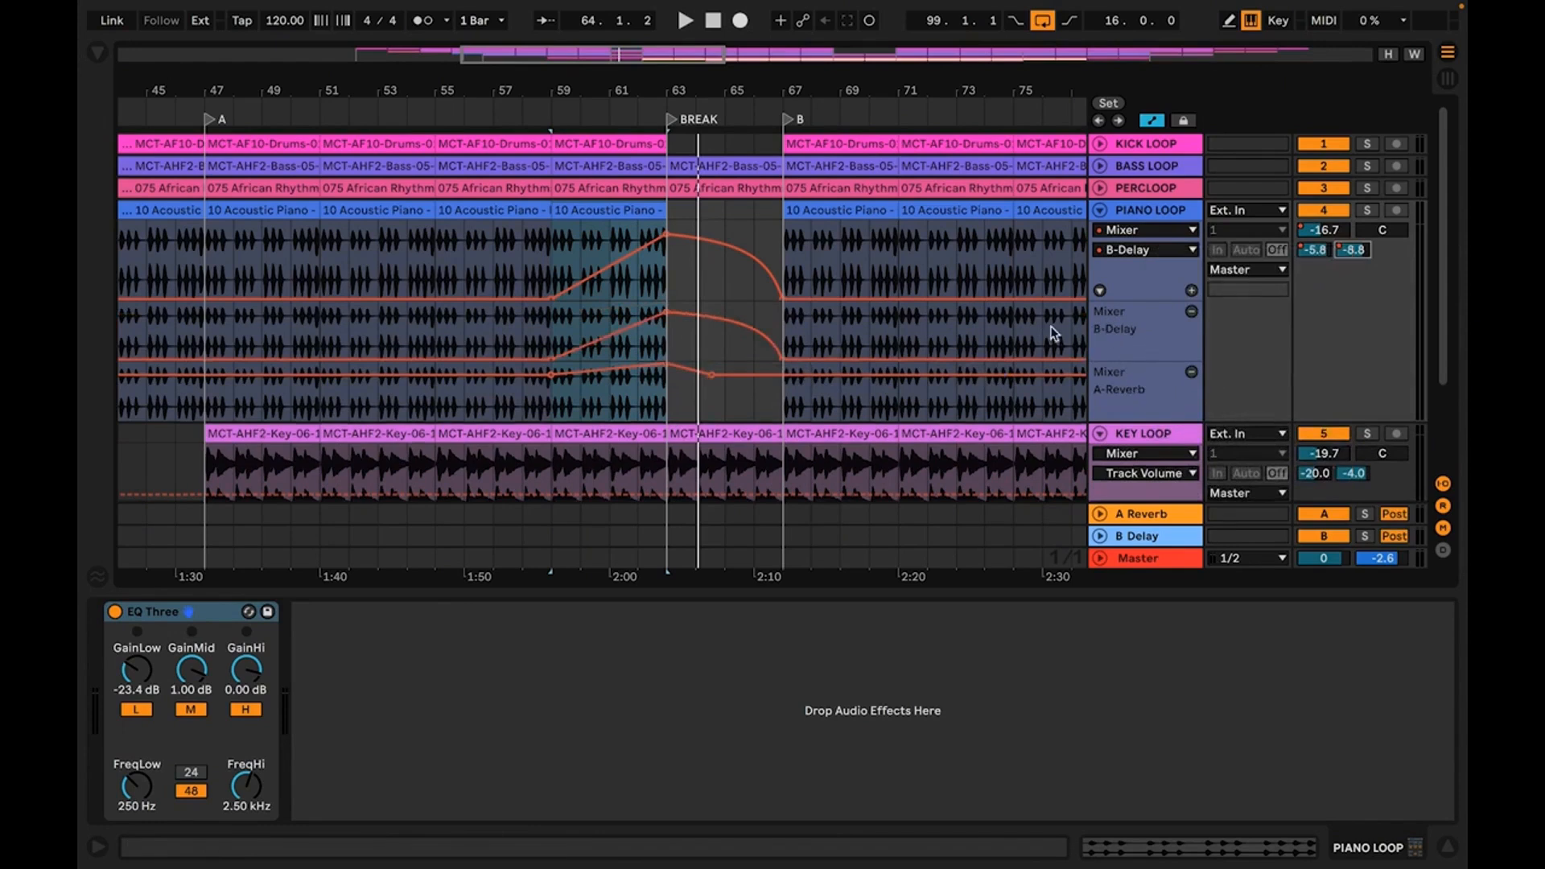
Select and copy the B-Delay and A-Reverb automation from bar 59 to bar 67 in the PIANO LOOP lanes
{"action": "left_click", "coordinate": [634, 315]}
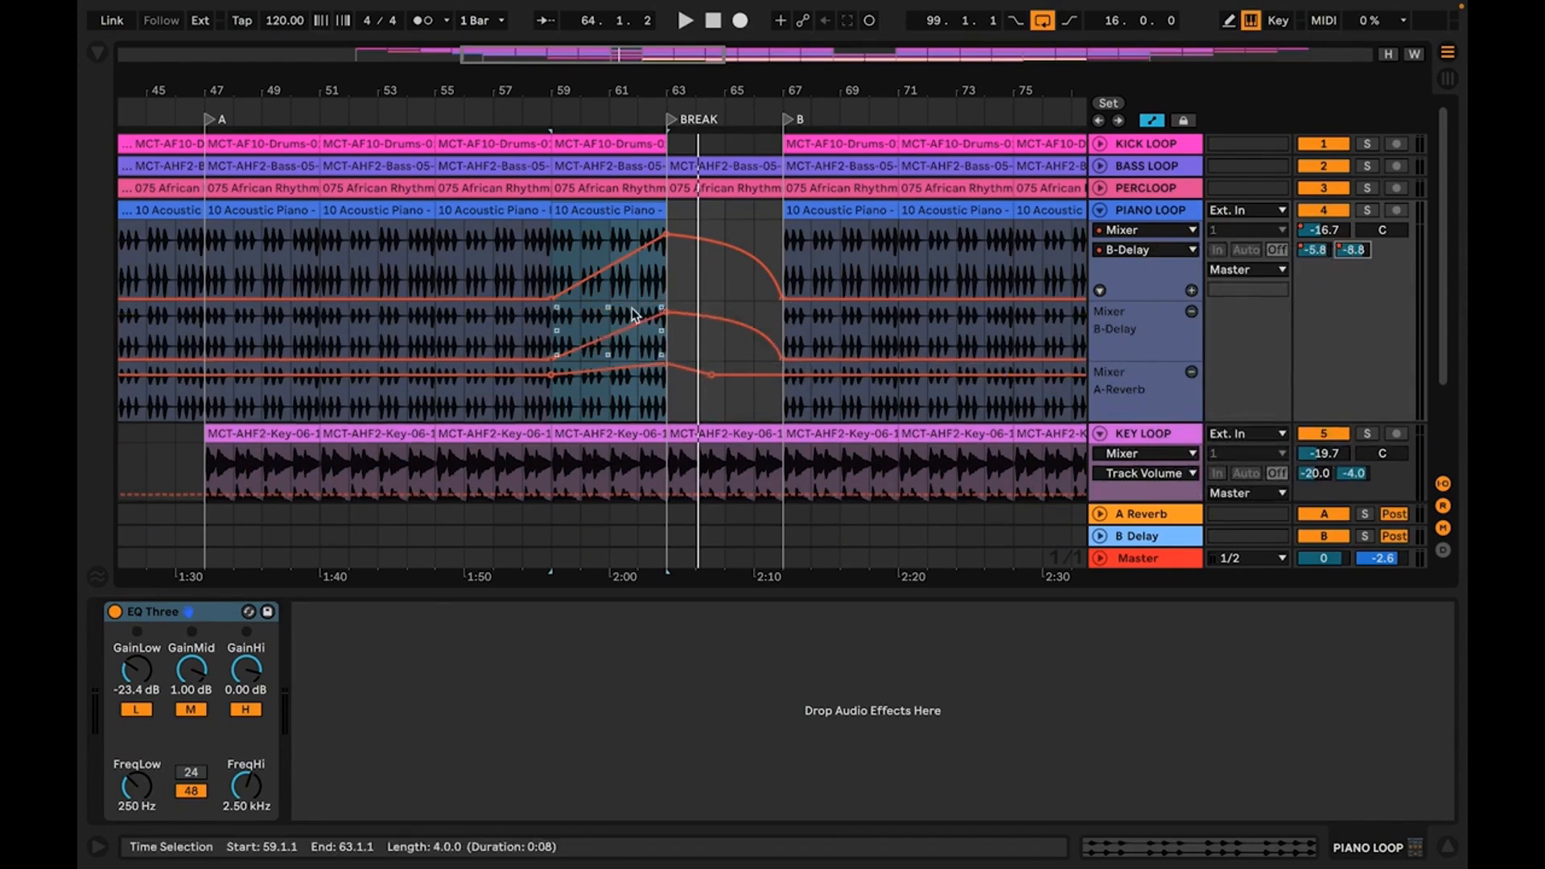
{"action": "left_click", "coordinate": [552, 330]}
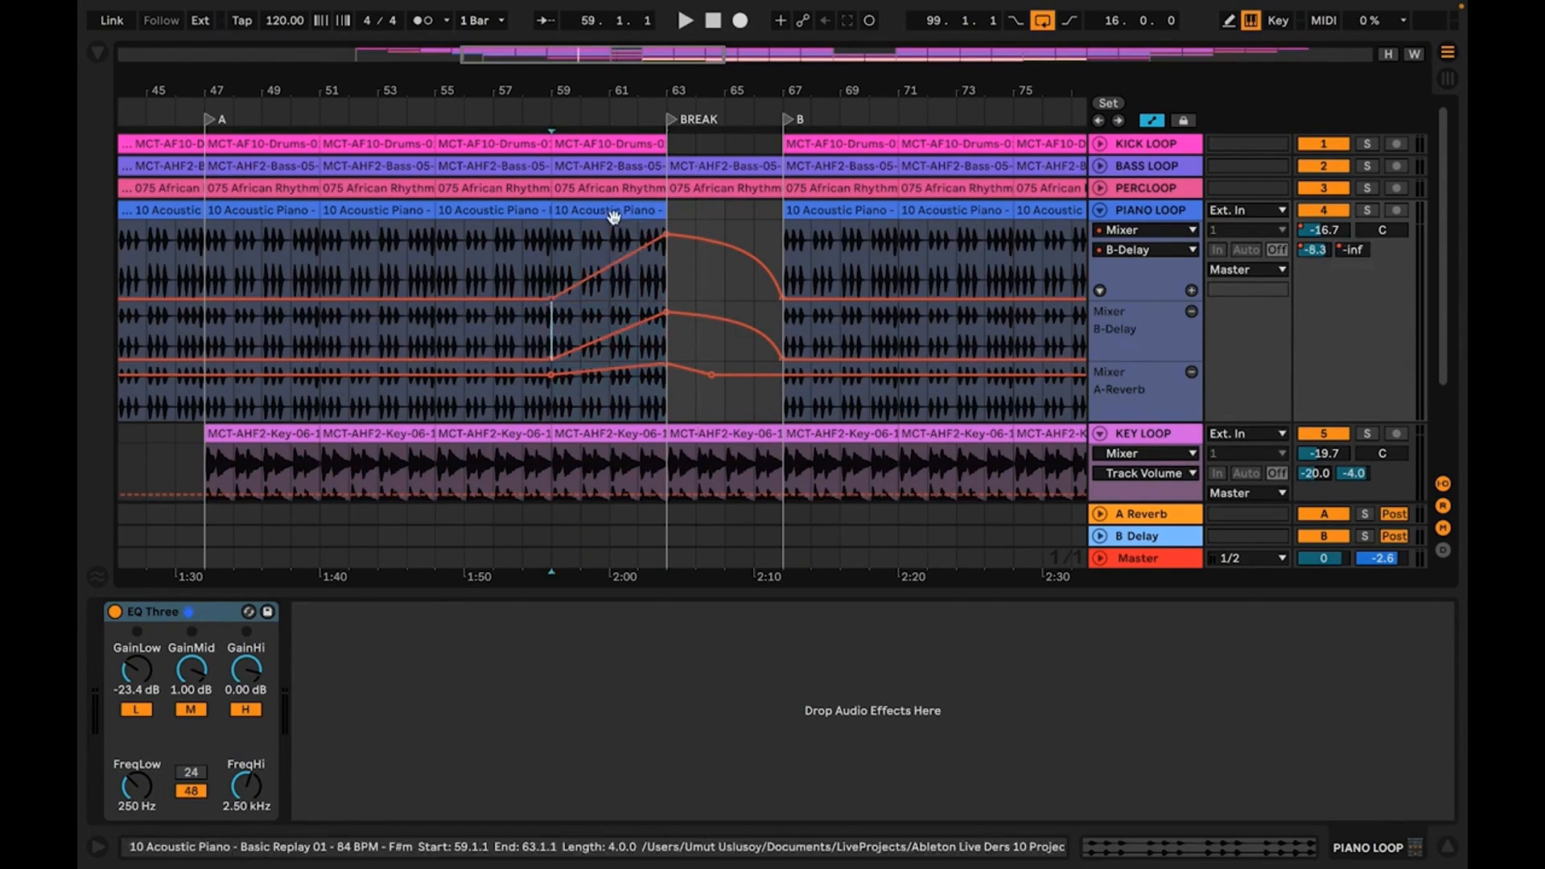
{"action": "left_click", "coordinate": [552, 333]}
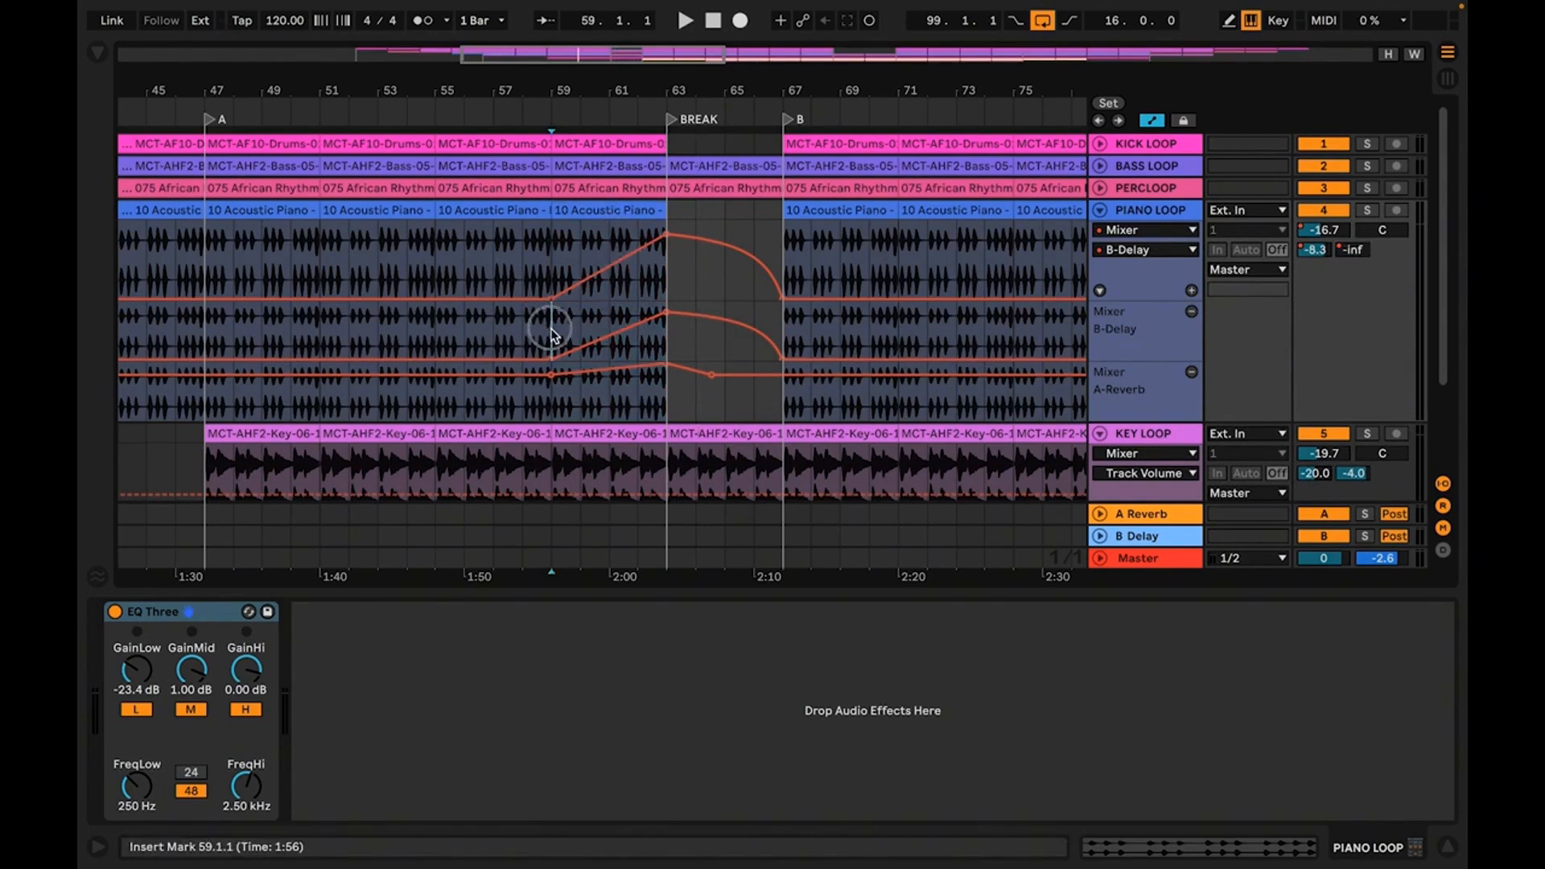
{"action": "left_click_drag", "start_coordinate": [552, 333], "coordinate": [771, 407]}
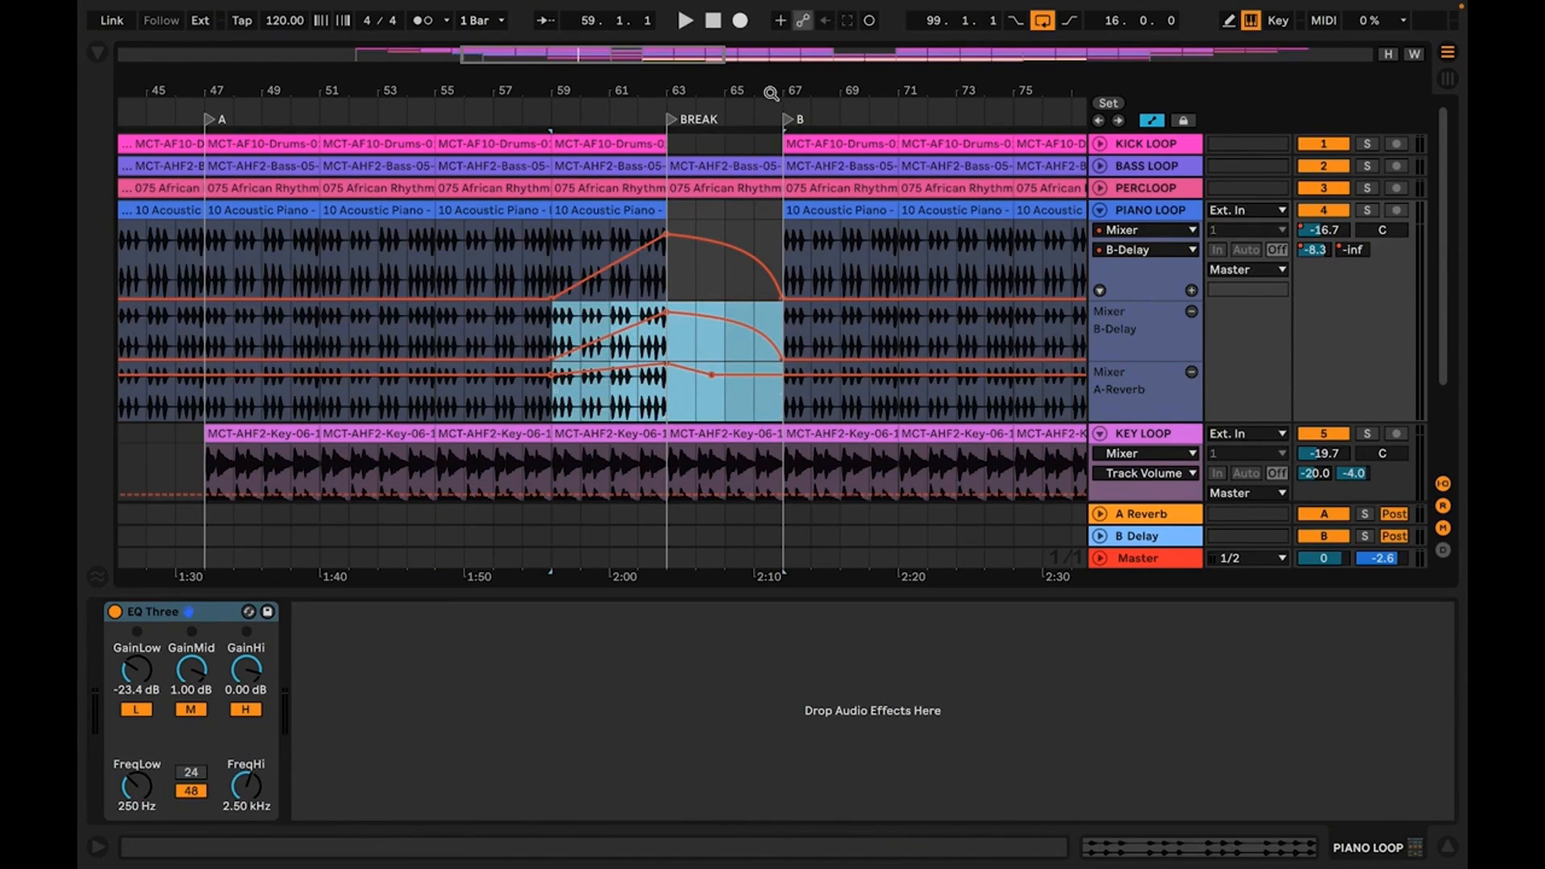
{"action": "left_click_drag", "start_coordinate": [752, 86], "coordinate": [493, 84]}
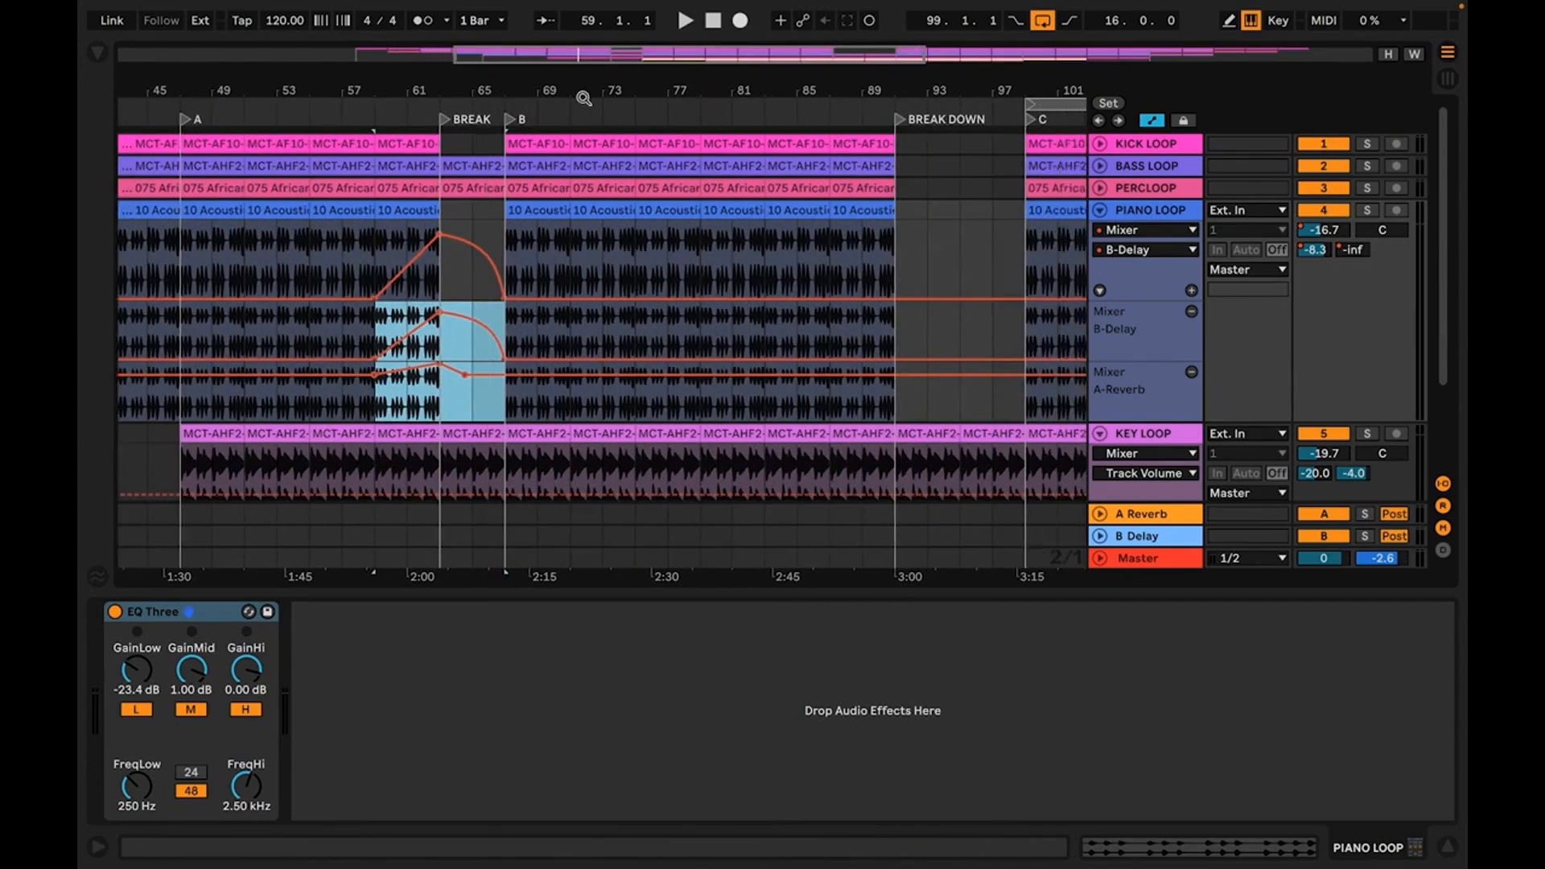
{"action": "left_click_drag", "start_coordinate": [854, 87], "coordinate": [854, 120]}
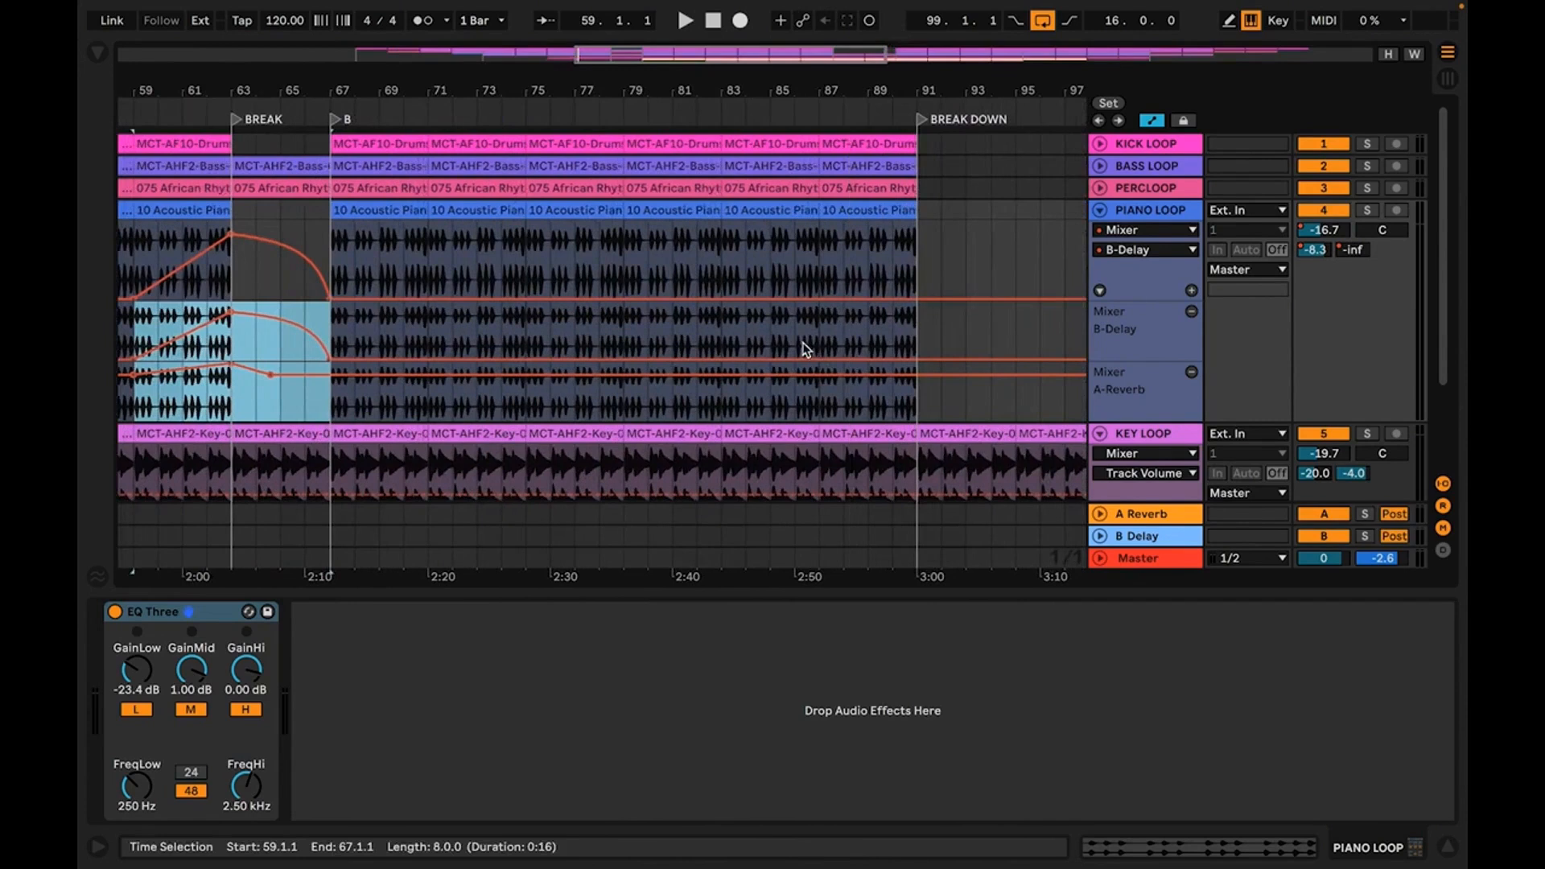
Try pasting the copied send automation at bar 86 and at bar 88 in the B-Delay lane, undoing each paste
{"action": "left_click", "coordinate": [799, 346]}
{"action": "key", "text": "ctrl+v"}
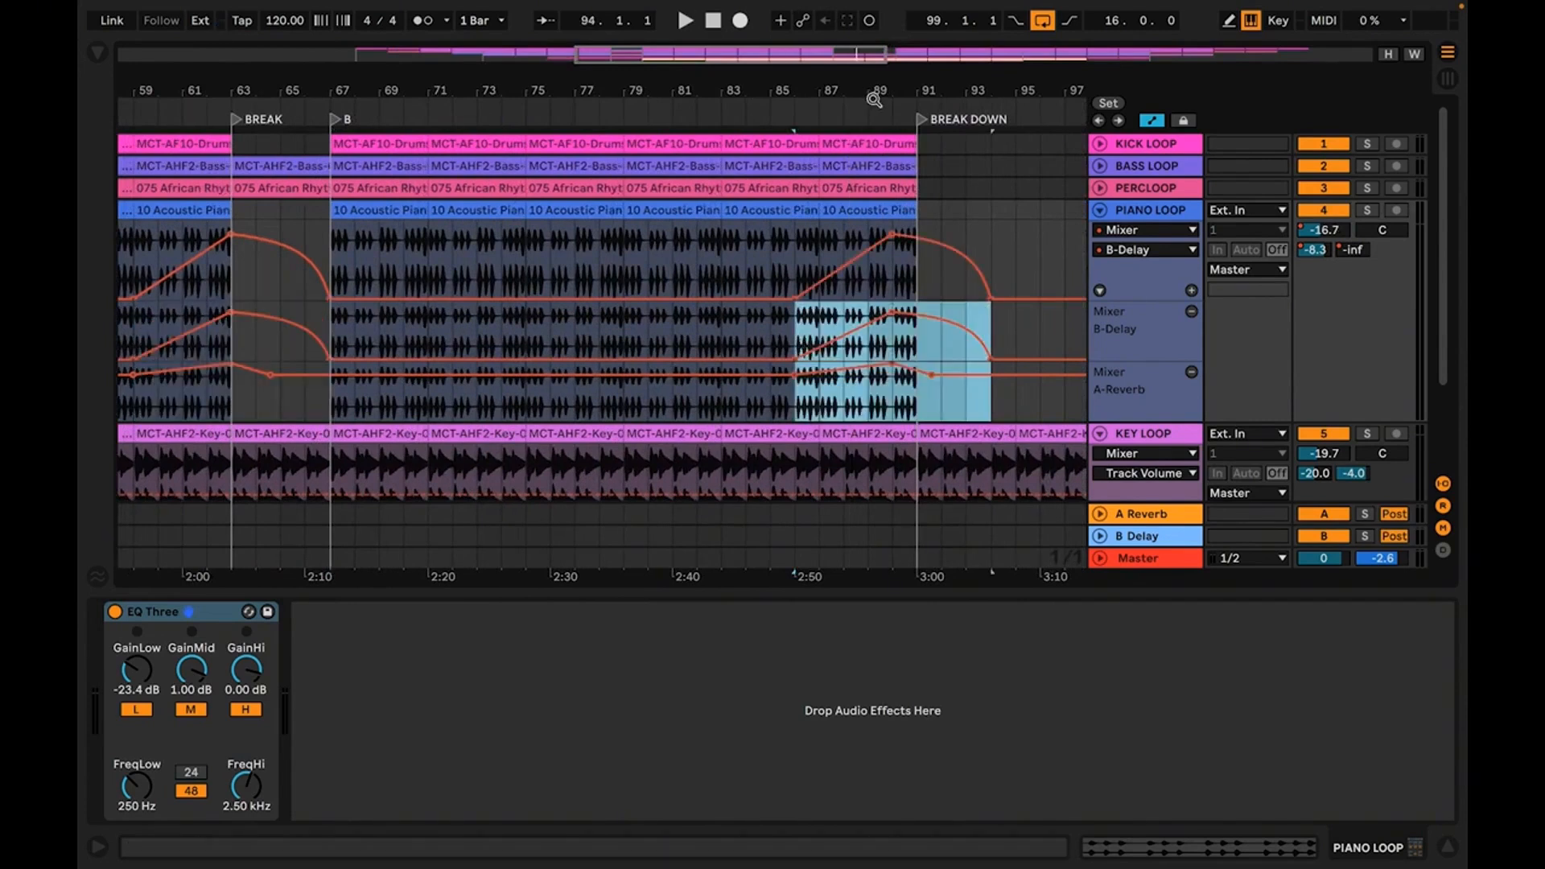
{"action": "key", "text": "ctrl+z"}
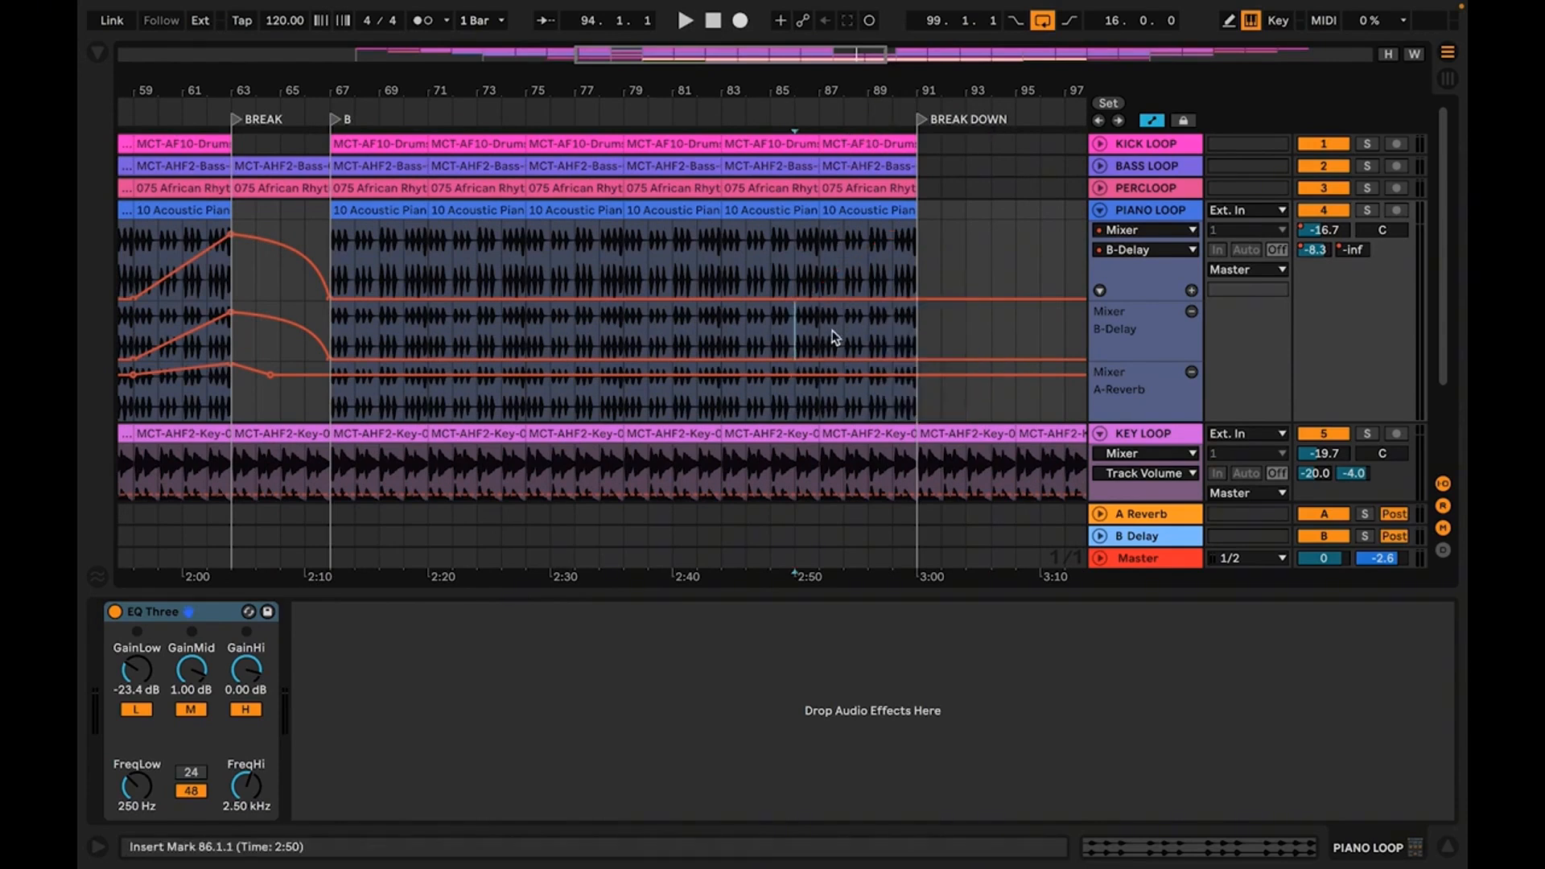
{"action": "left_click", "coordinate": [862, 330]}
{"action": "left_click", "coordinate": [847, 327]}
{"action": "key", "text": "ctrl+v"}
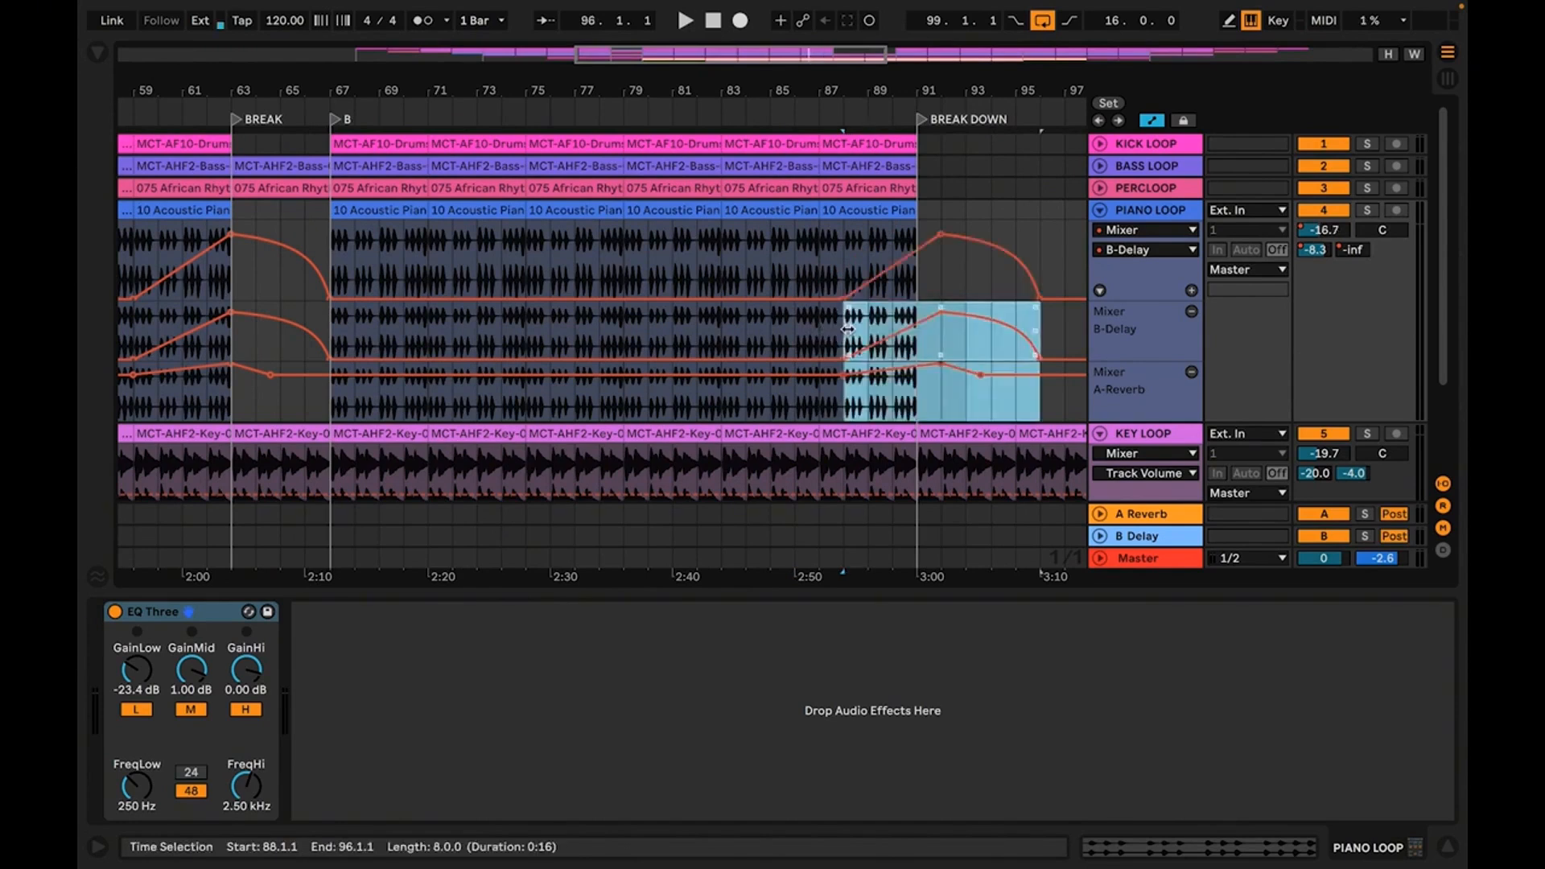
{"action": "key", "text": "ctrl+z"}
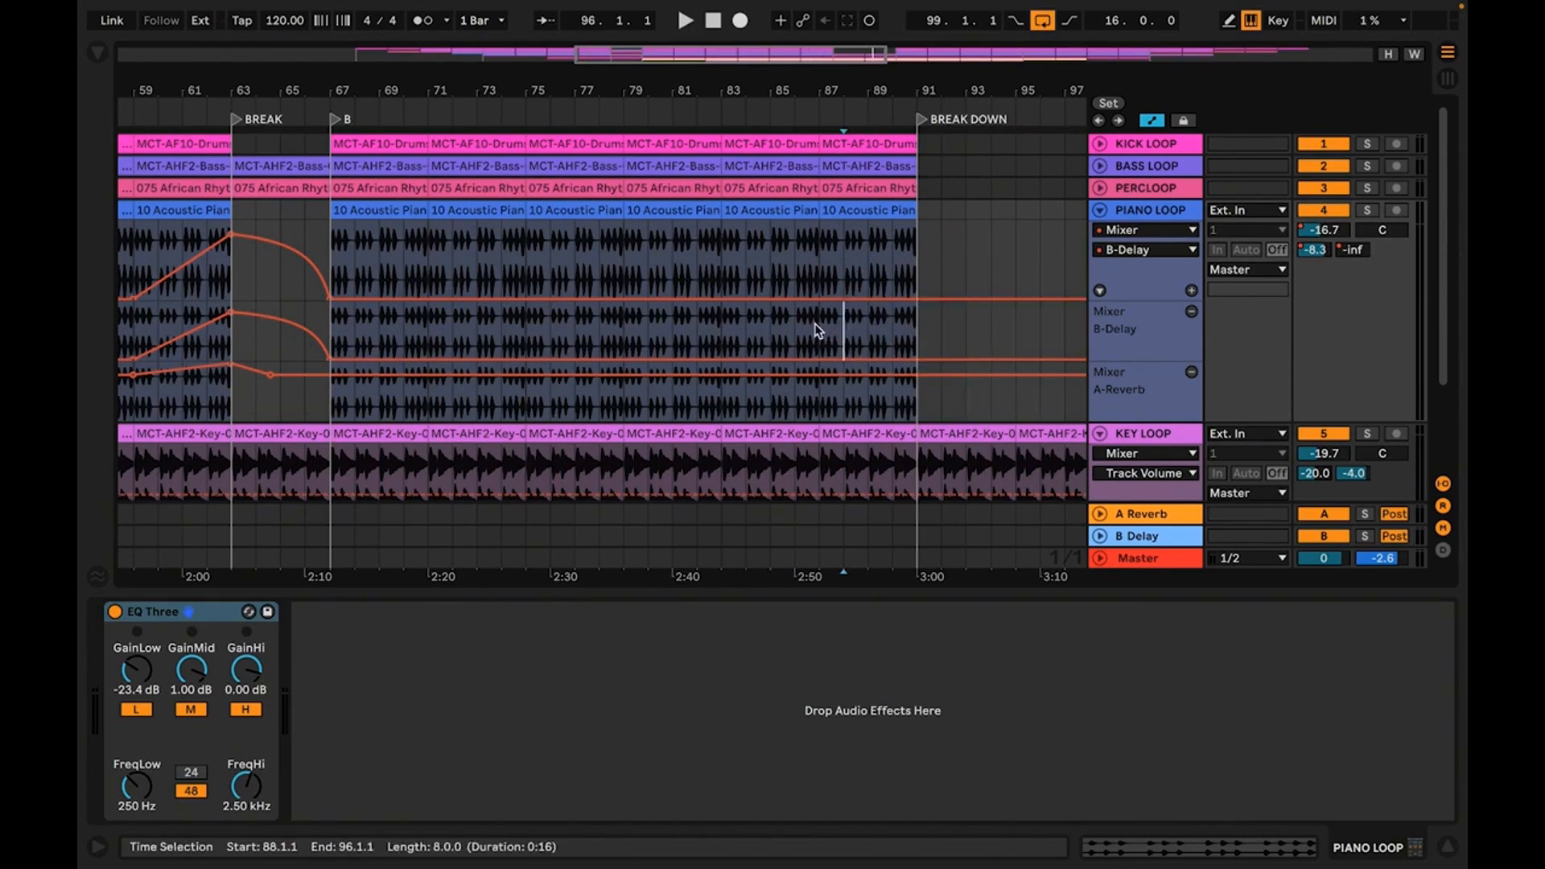
Paste the copied delay and reverb send automation at bar 87, before the BREAK DOWN, and play from there
{"action": "left_click", "coordinate": [817, 330]}
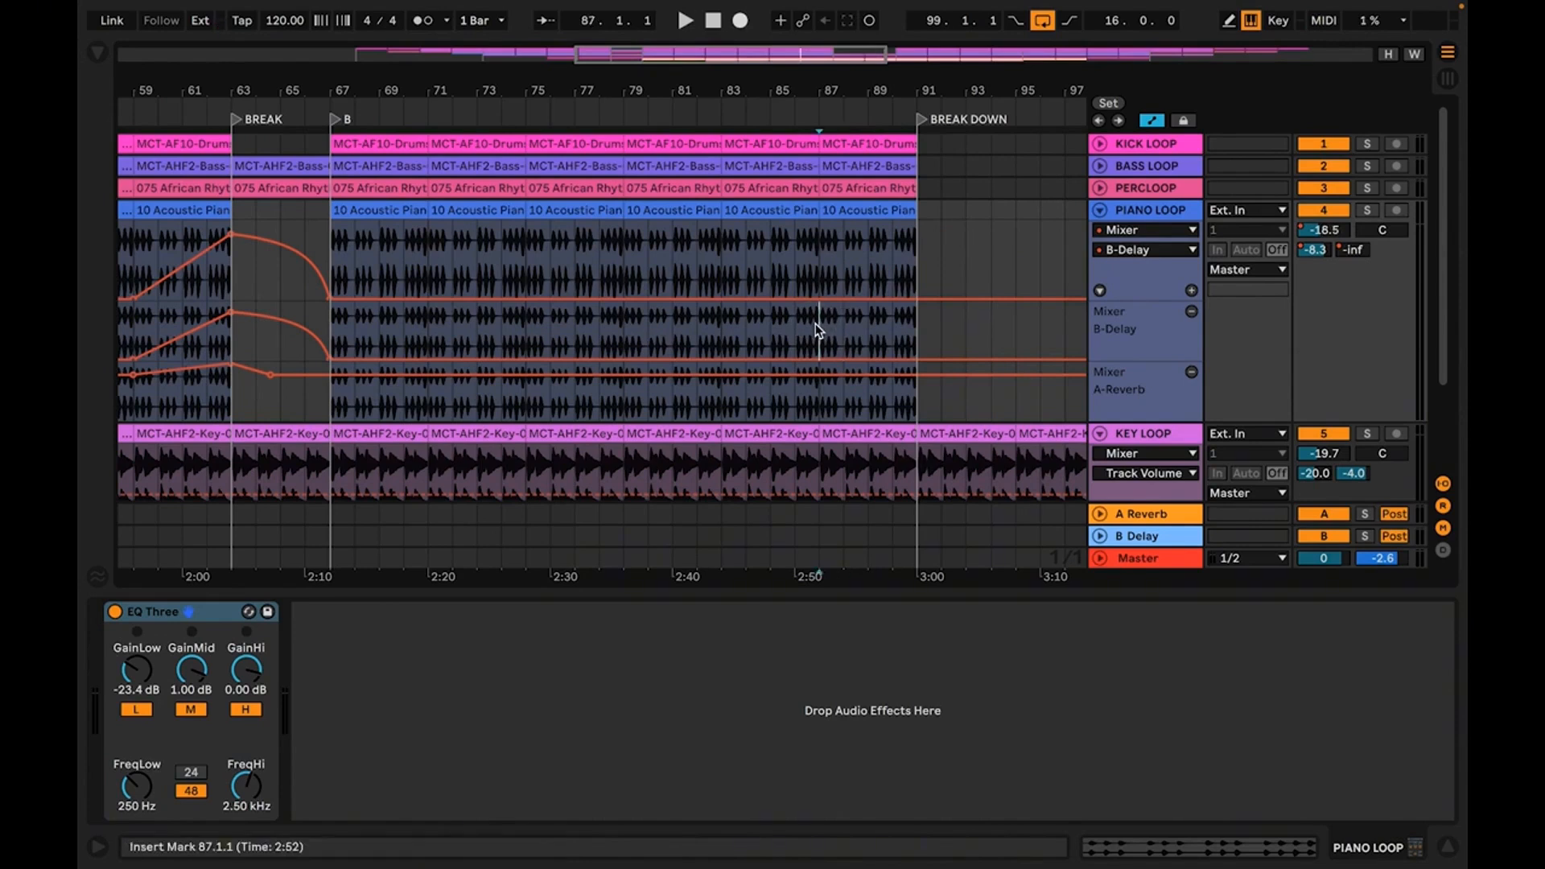
{"action": "key", "text": "ctrl+v"}
{"action": "key", "text": "space"}
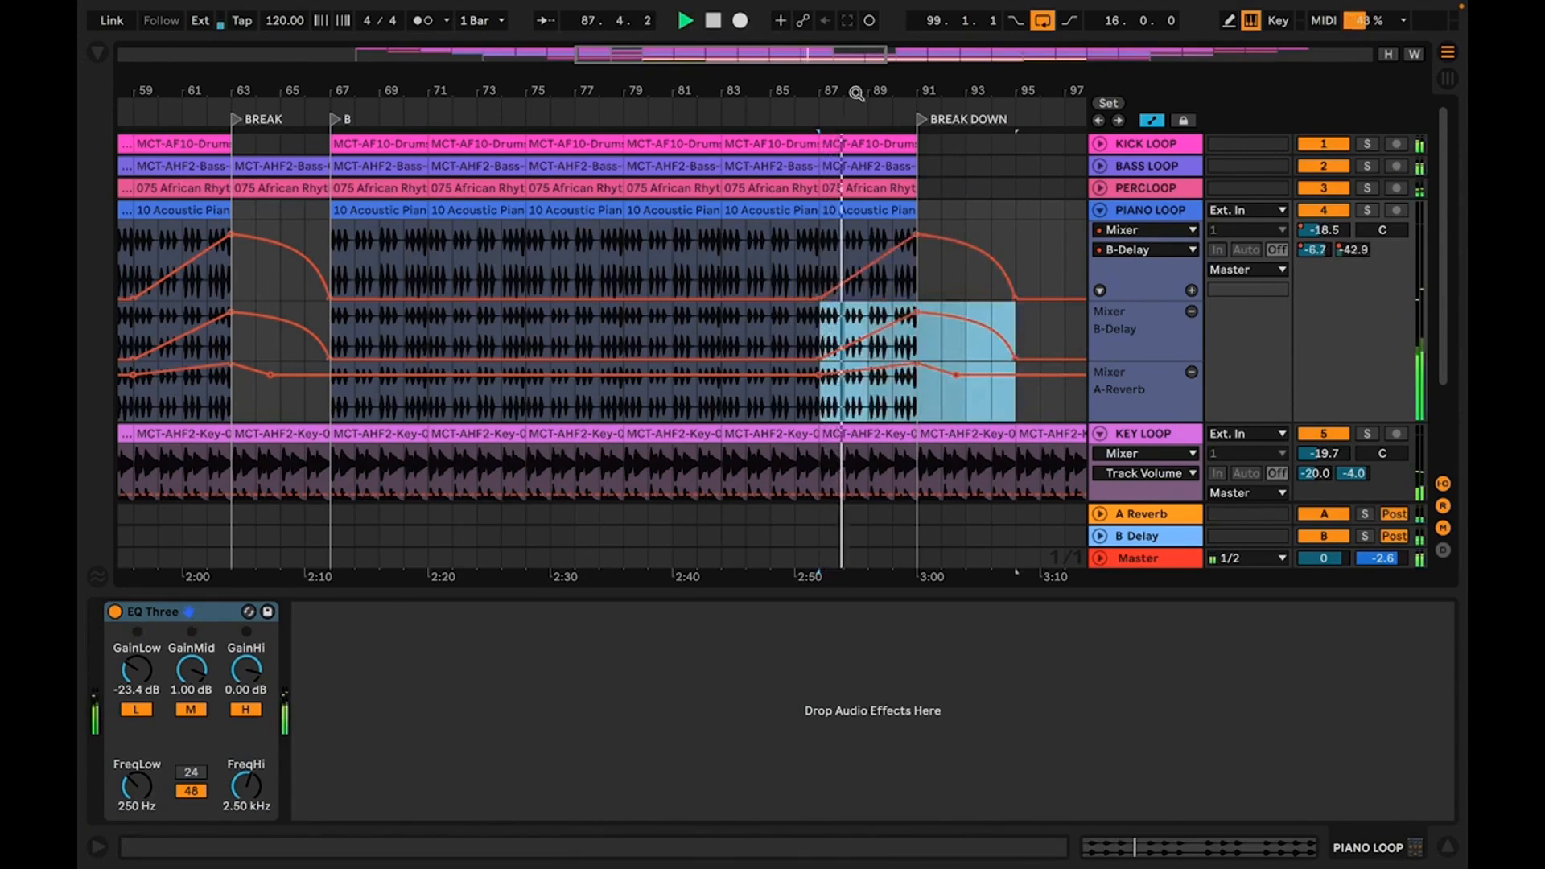
Try pasting the copied send automation at bar 127 in PIANO LOOP's main automation lane, and undo the paste
{"action": "left_click_drag", "start_coordinate": [856, 94], "coordinate": [713, 91]}
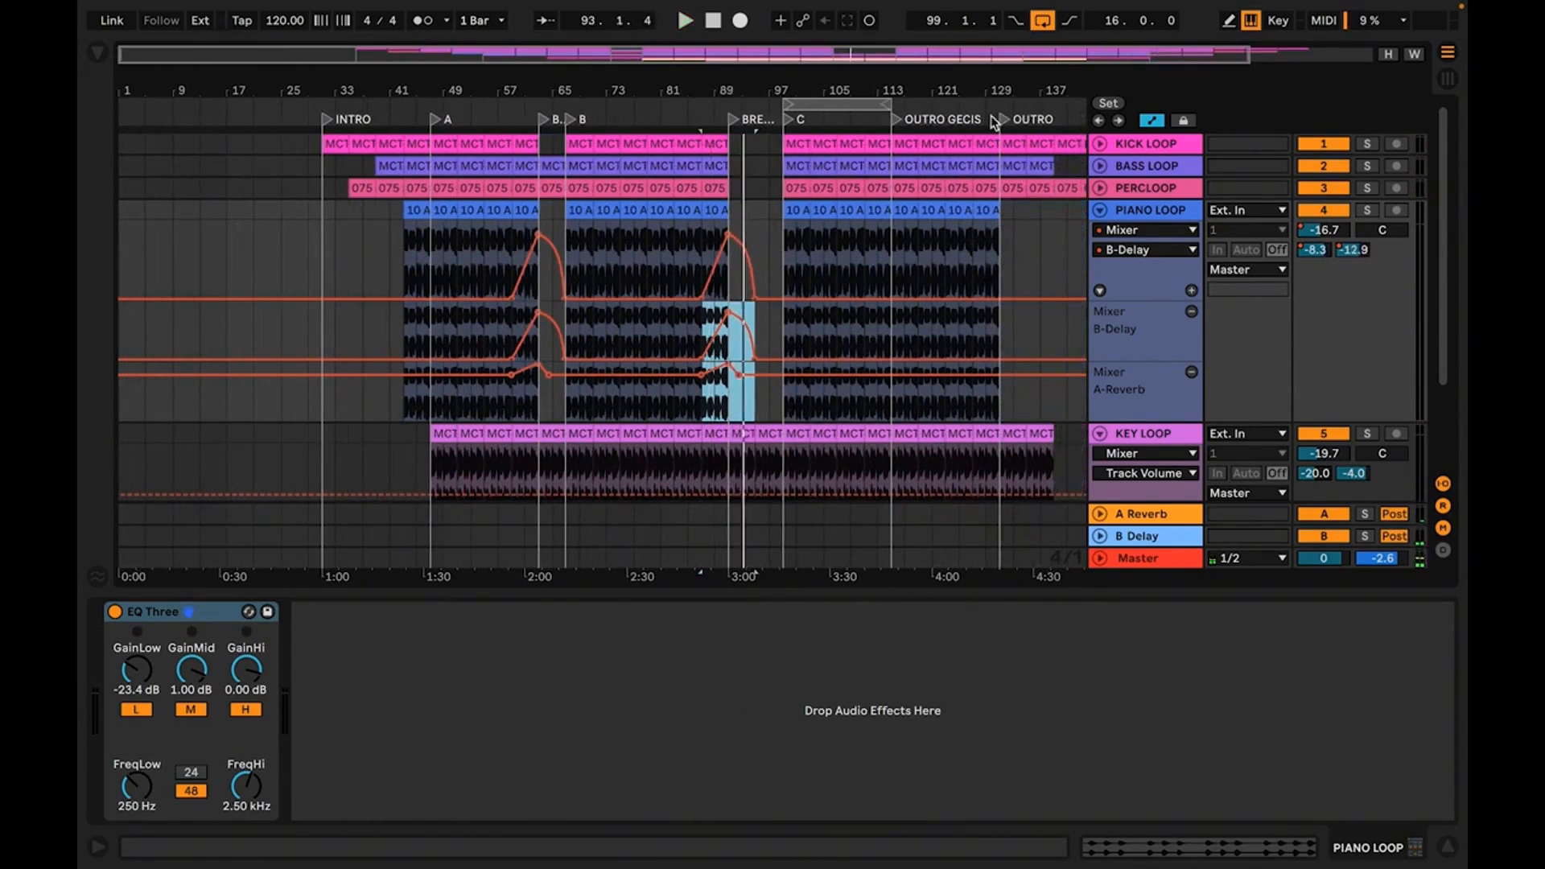
{"action": "left_click_drag", "start_coordinate": [1007, 90], "coordinate": [843, 143]}
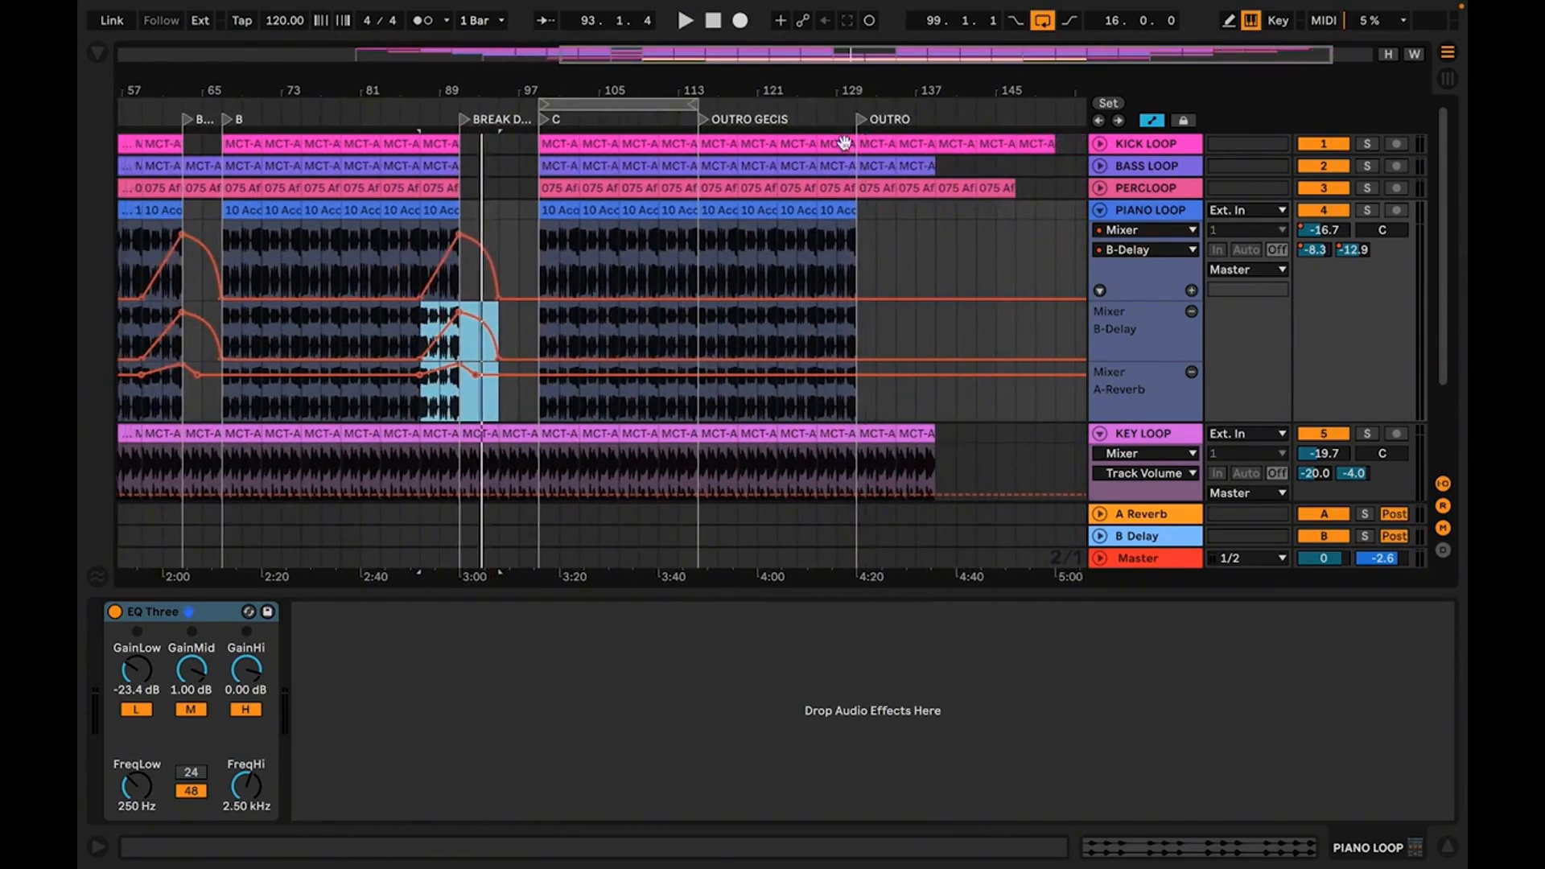
{"action": "left_click", "coordinate": [816, 273]}
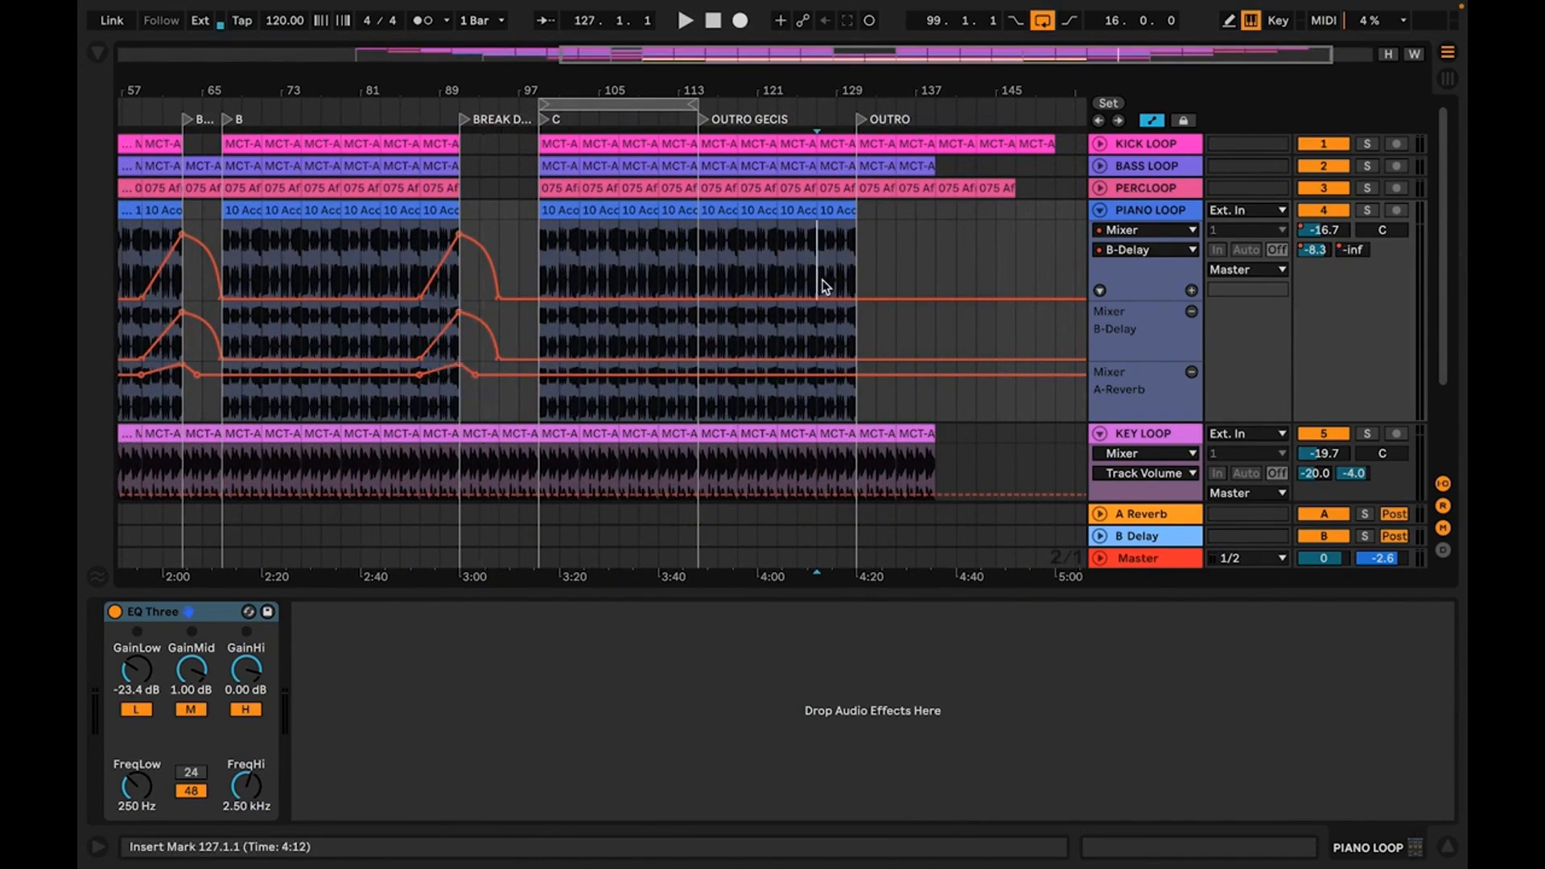
{"action": "key", "text": "ctrl+v"}
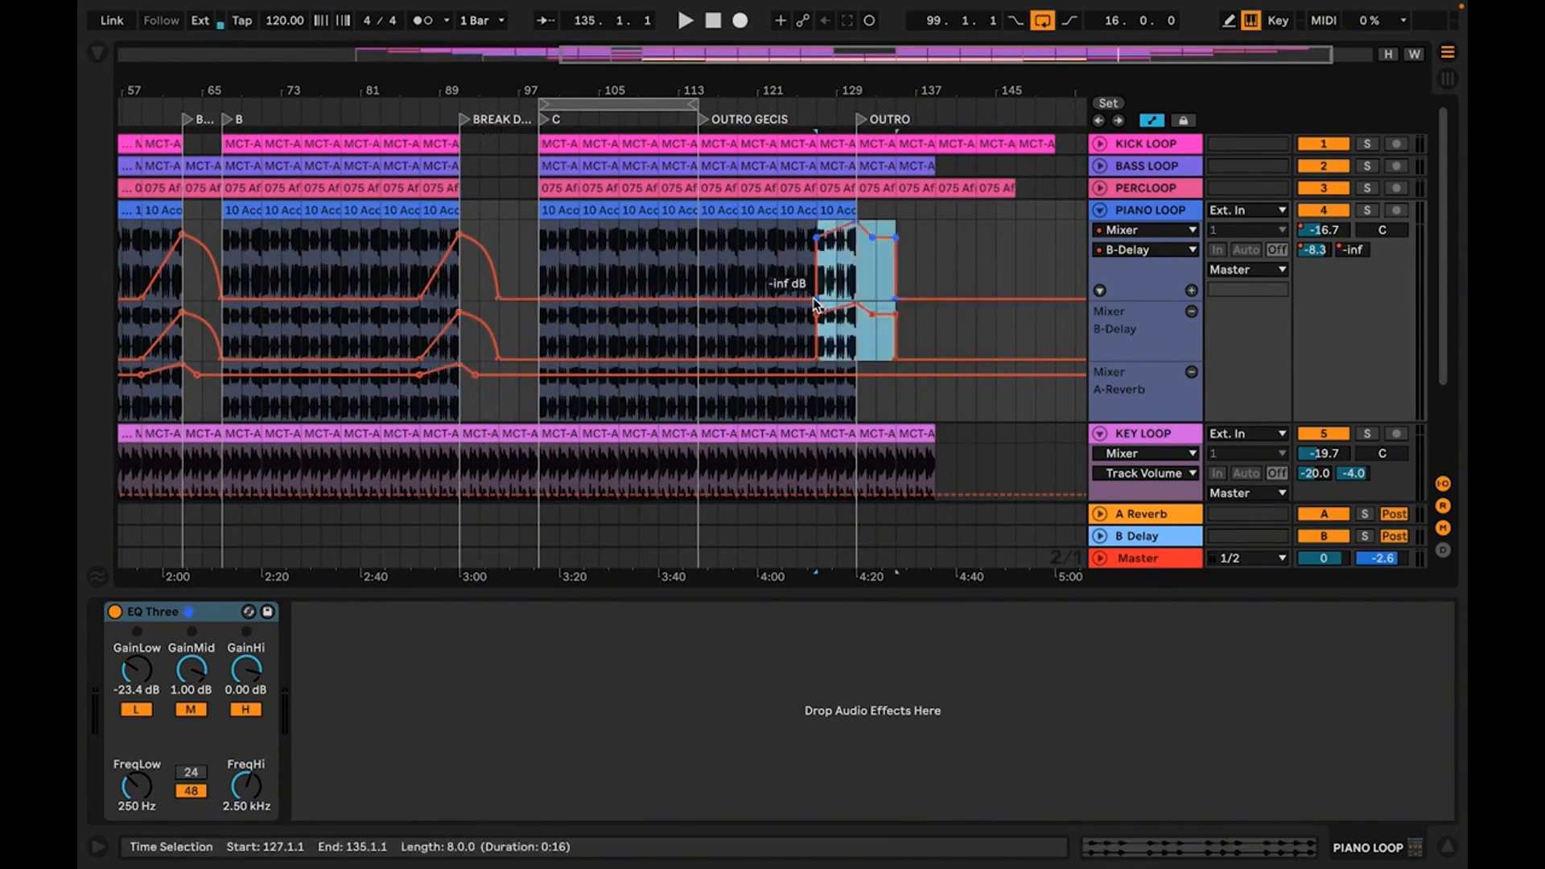
{"action": "key", "text": "ctrl+z"}
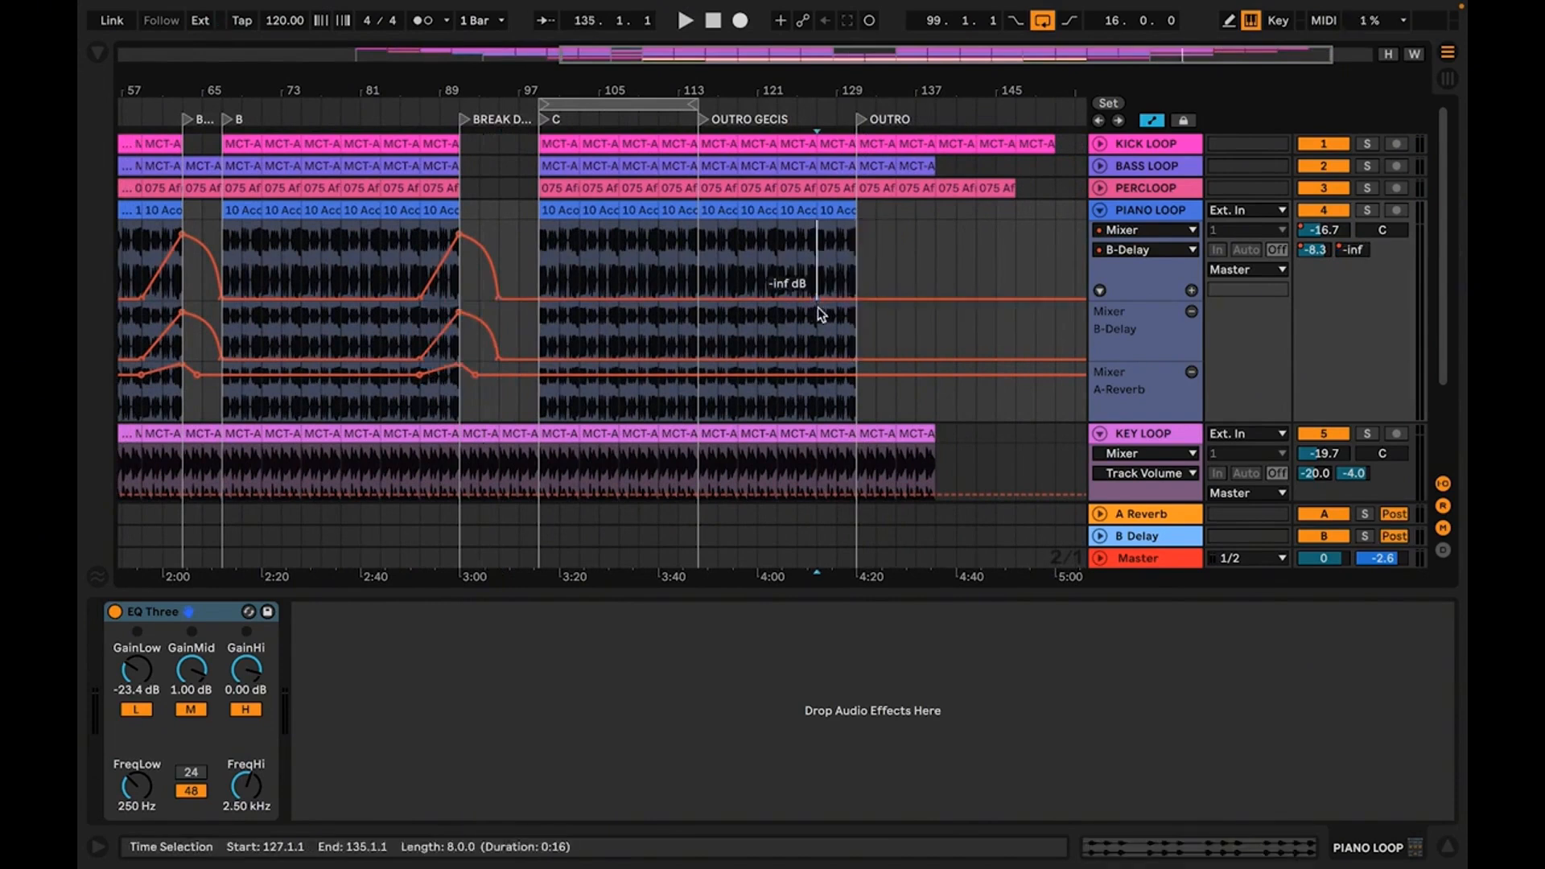
Paste the copied delay and reverb send automation at bar 127 from PIANO LOOP's separate B-Delay lane, before the OUTRO
{"action": "left_click", "coordinate": [821, 318]}
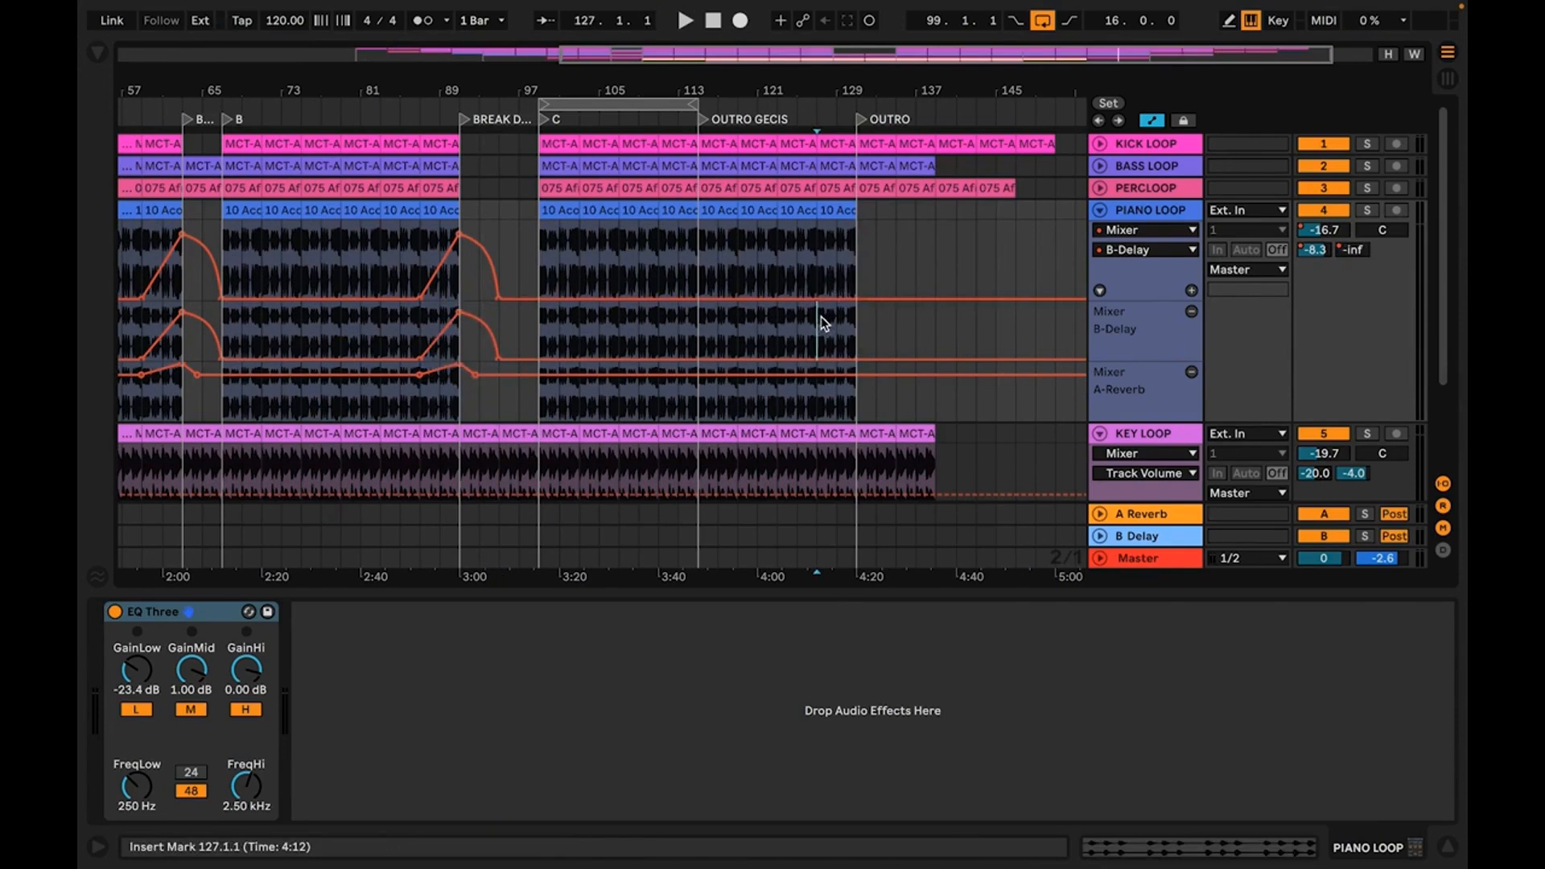
{"action": "key", "text": "ctrl+v"}
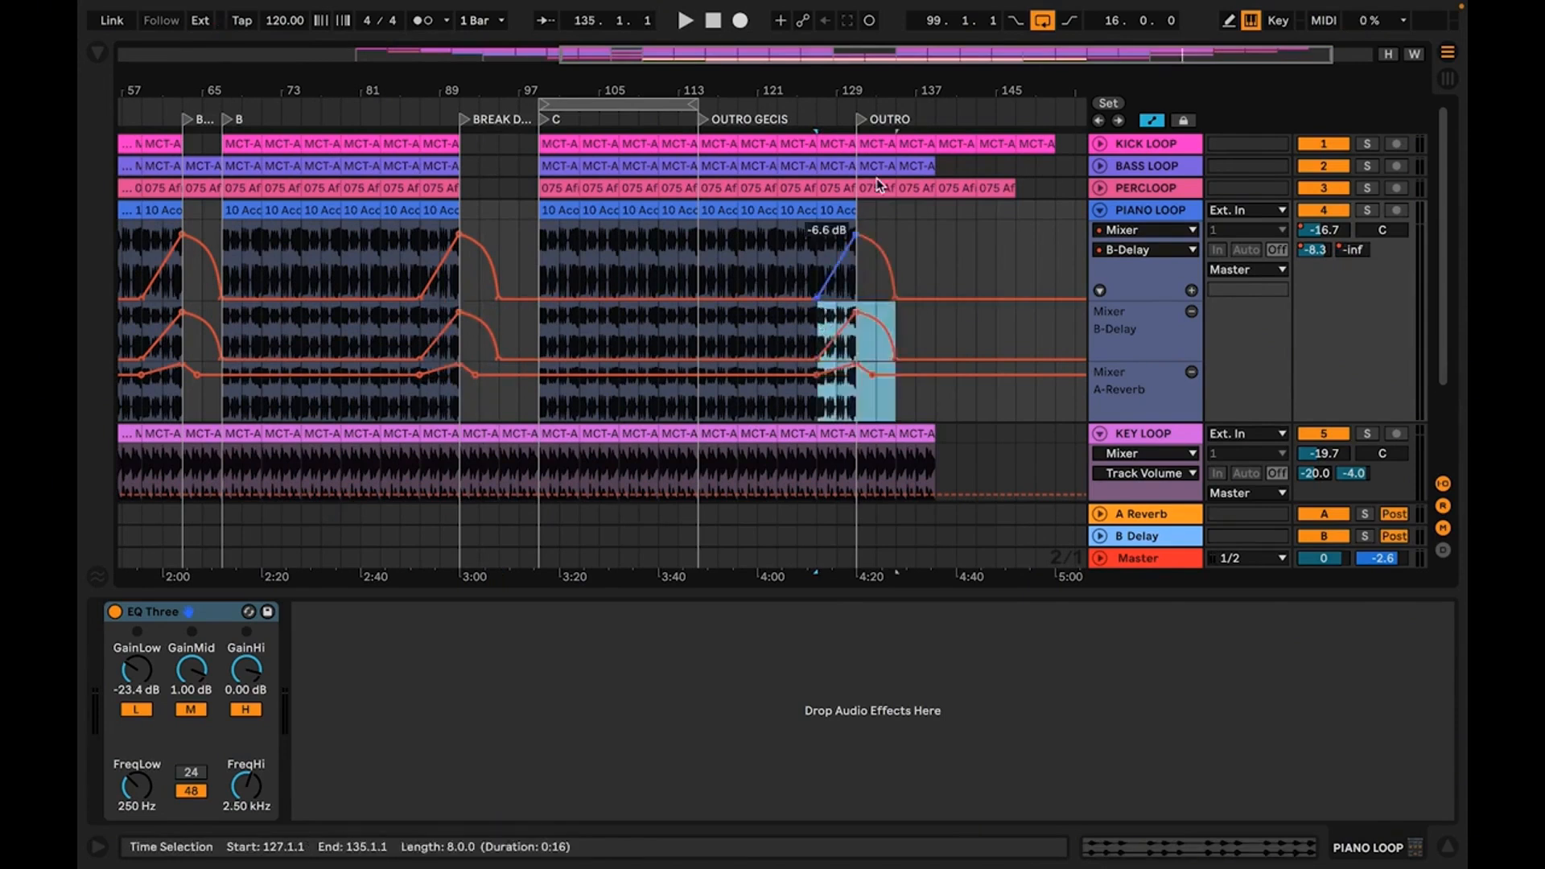
{"action": "left_click_drag", "start_coordinate": [884, 90], "coordinate": [924, 61]}
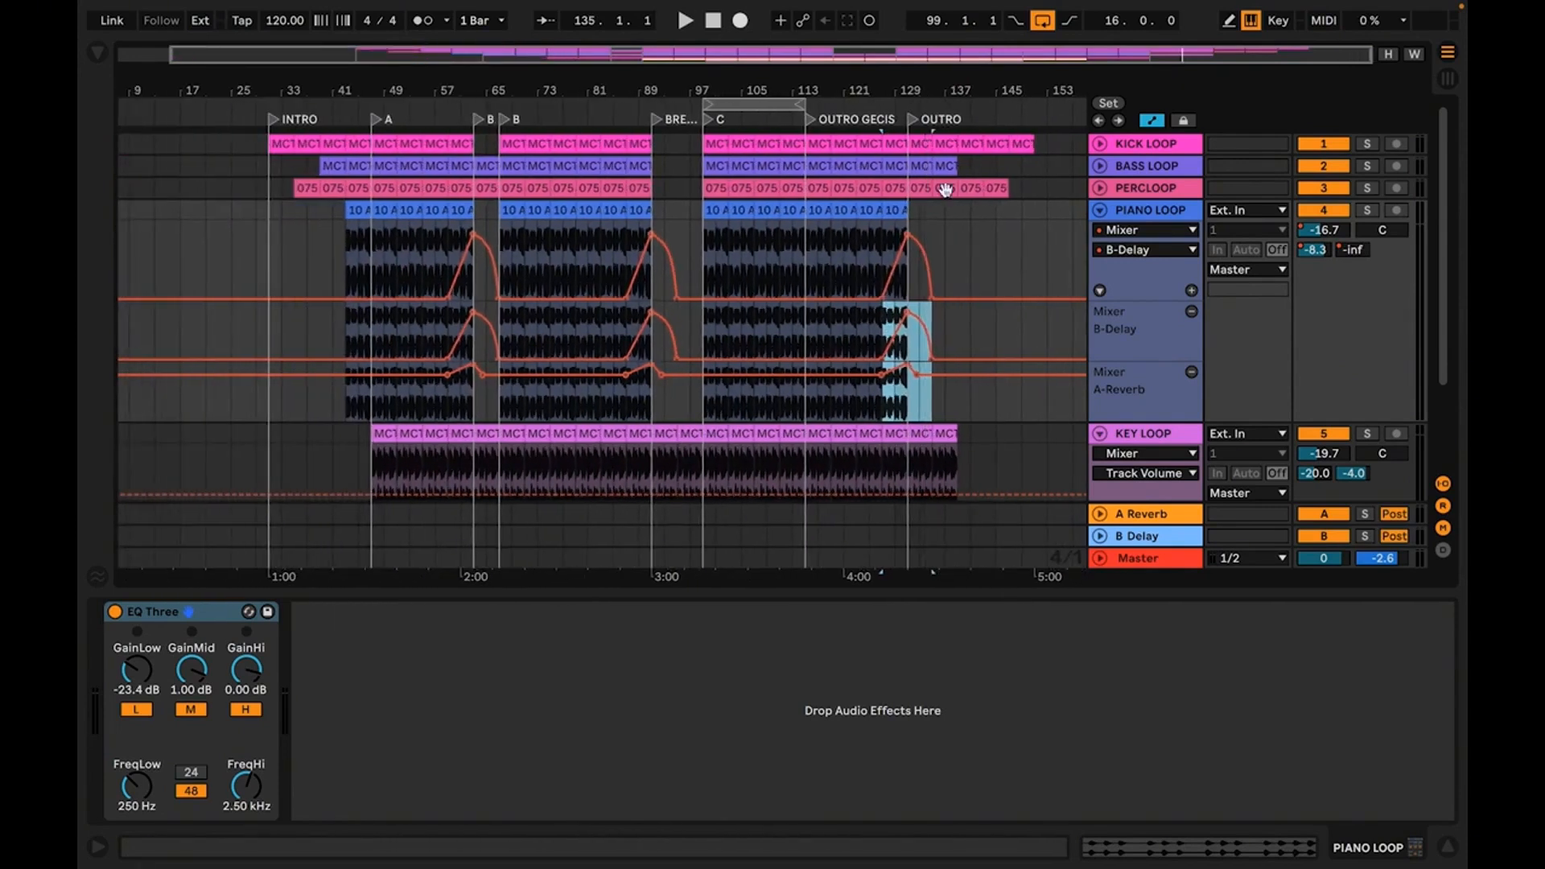
{"action": "left_click", "coordinate": [1099, 291]}
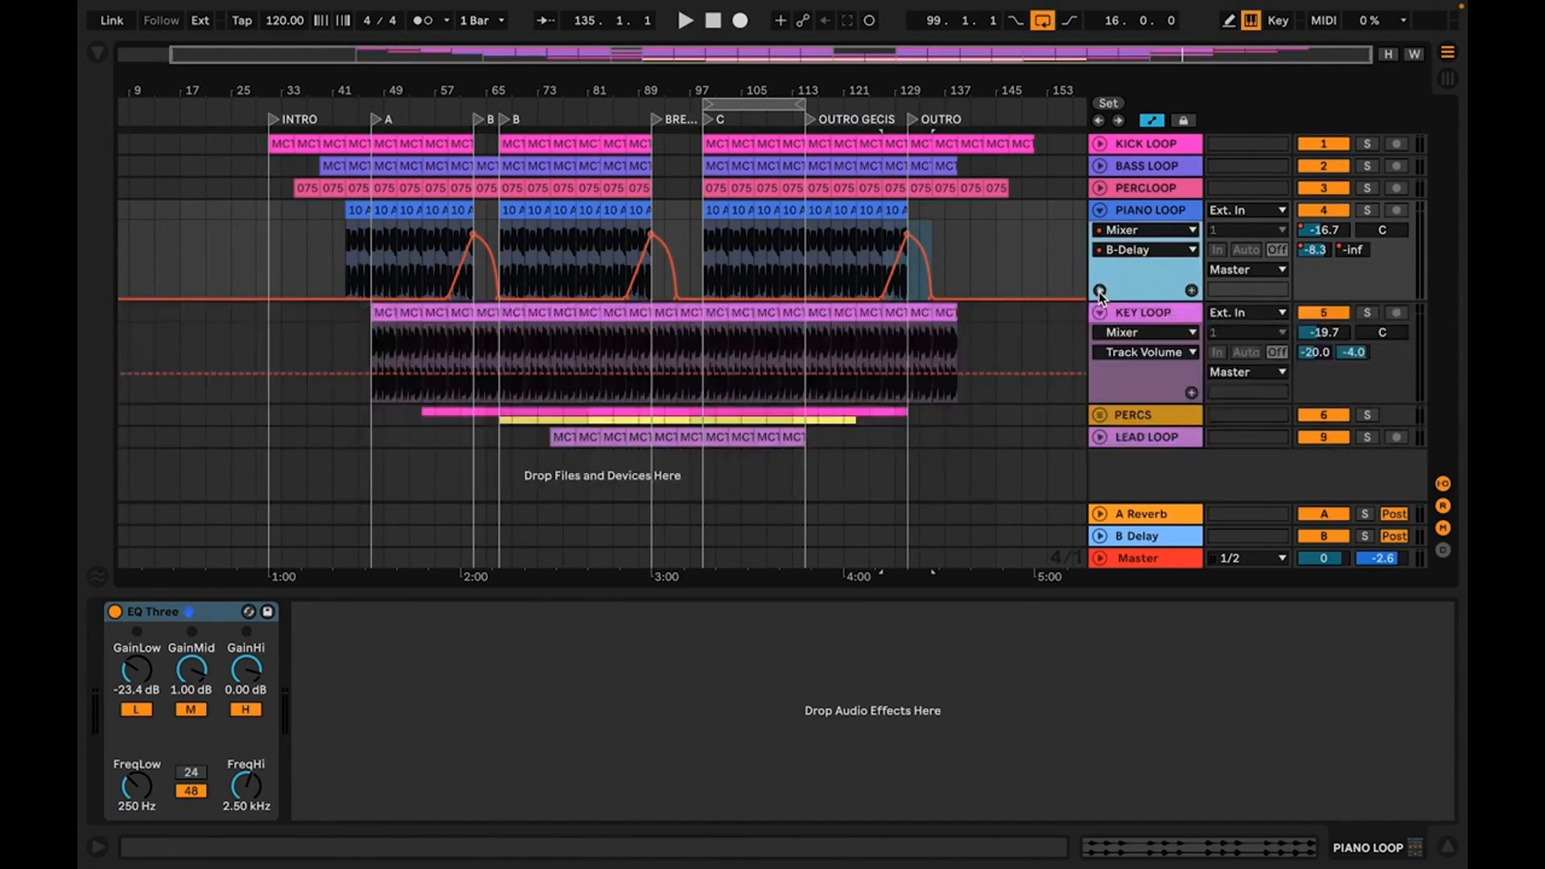
{"action": "left_click", "coordinate": [1098, 292]}
Play the transition into the OUTRO with the device view hidden, and stop after the KEY LOOP clips end
{"action": "key", "text": "space"}
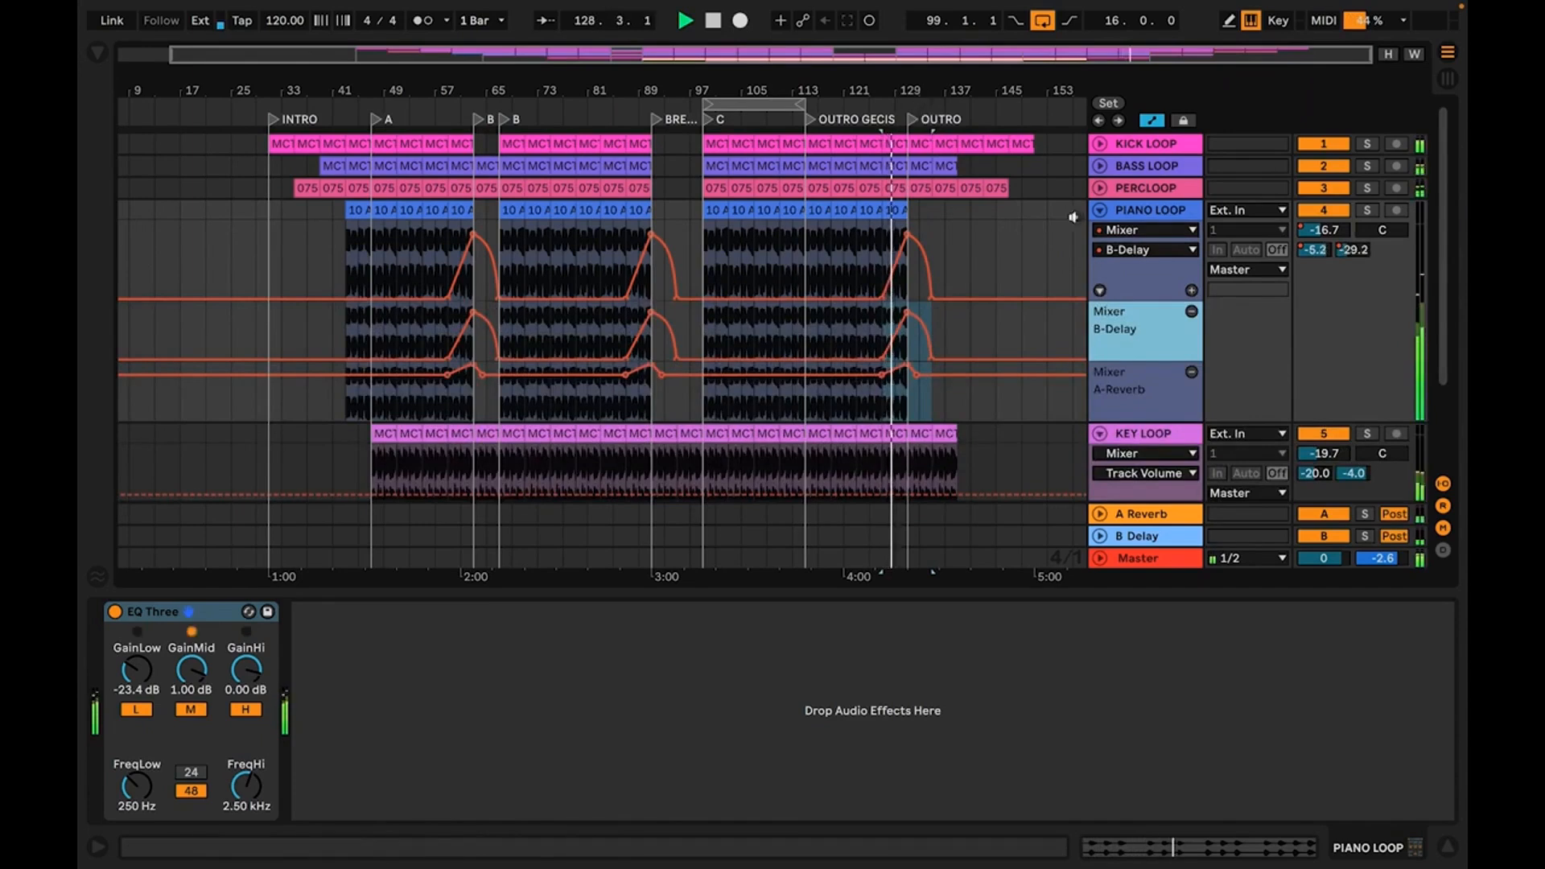
{"action": "left_click", "coordinate": [1448, 850]}
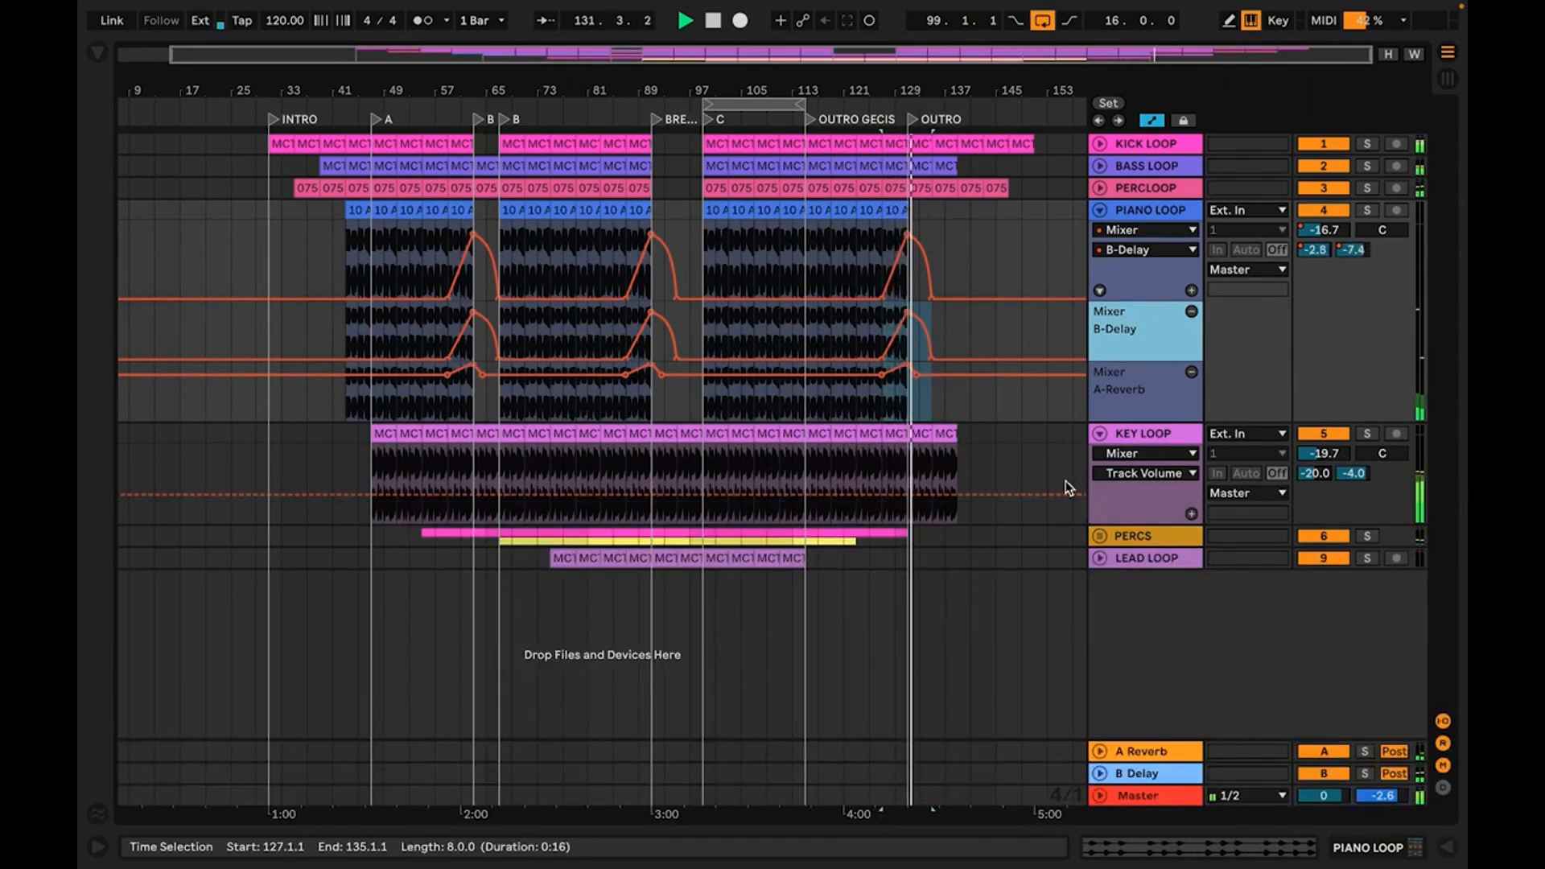
{"action": "left_click_drag", "start_coordinate": [941, 84], "coordinate": [882, 190]}
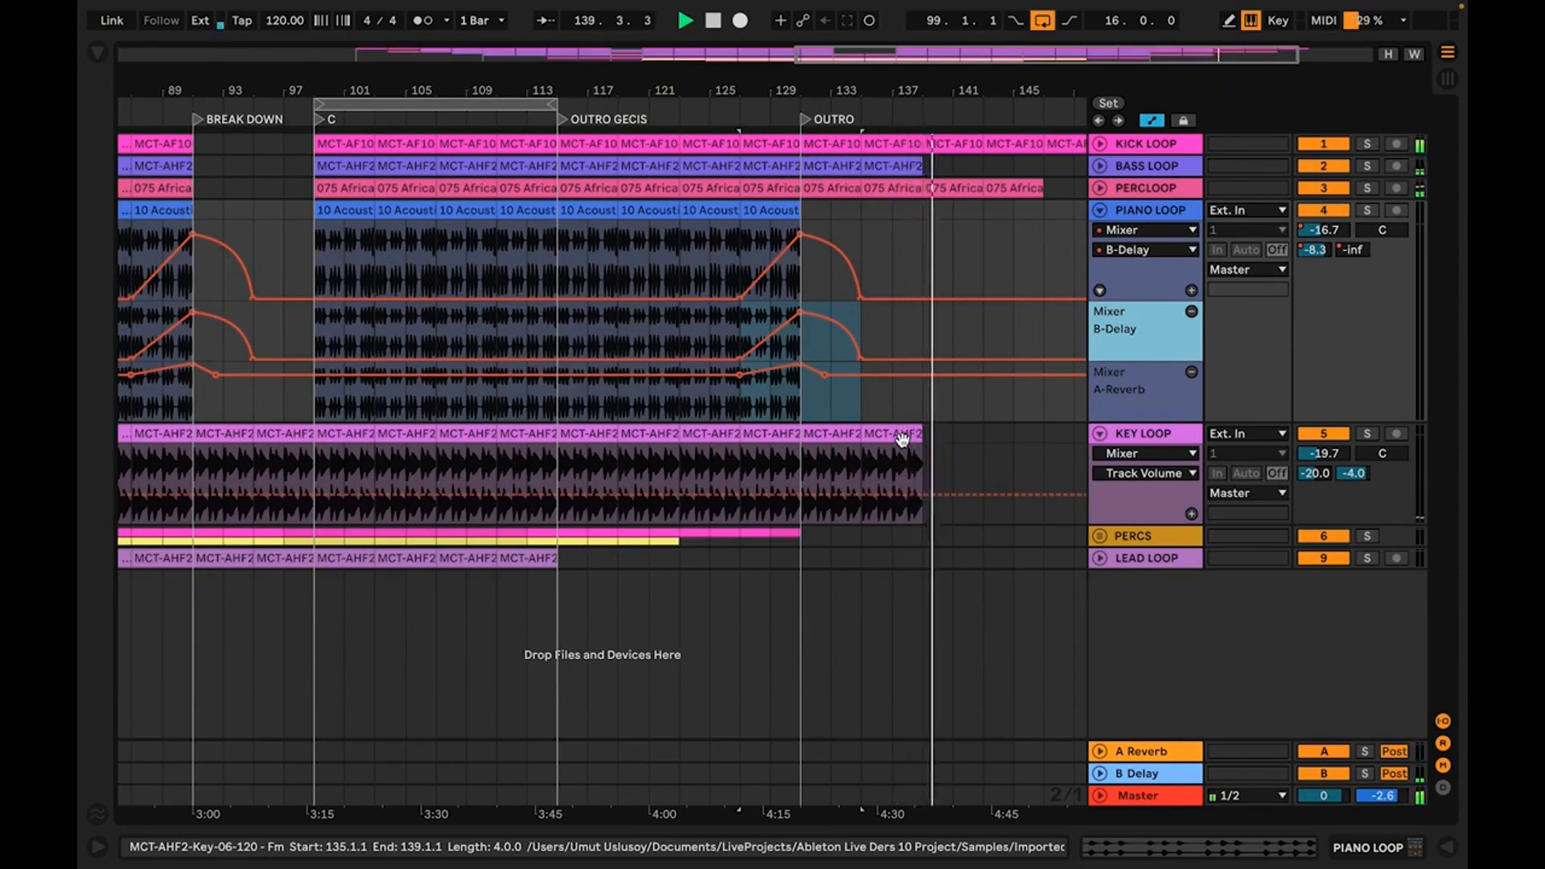
{"action": "key", "text": "space"}
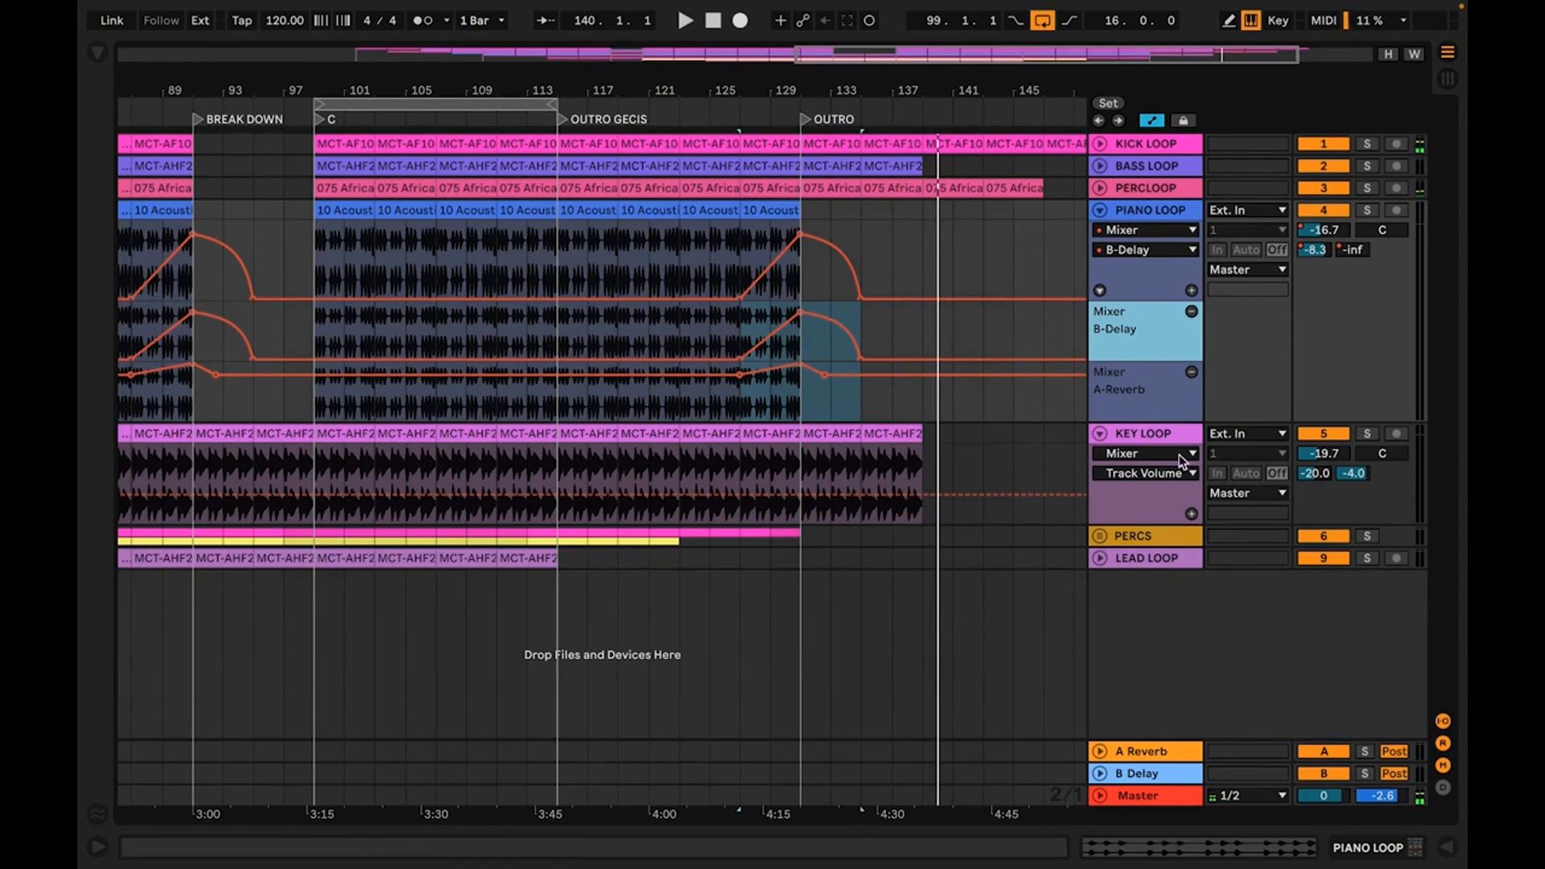
Show the KEY LOOP A-Reverb and B-Delay send automation in separate new lanes
{"action": "right_click", "coordinate": [1312, 475]}
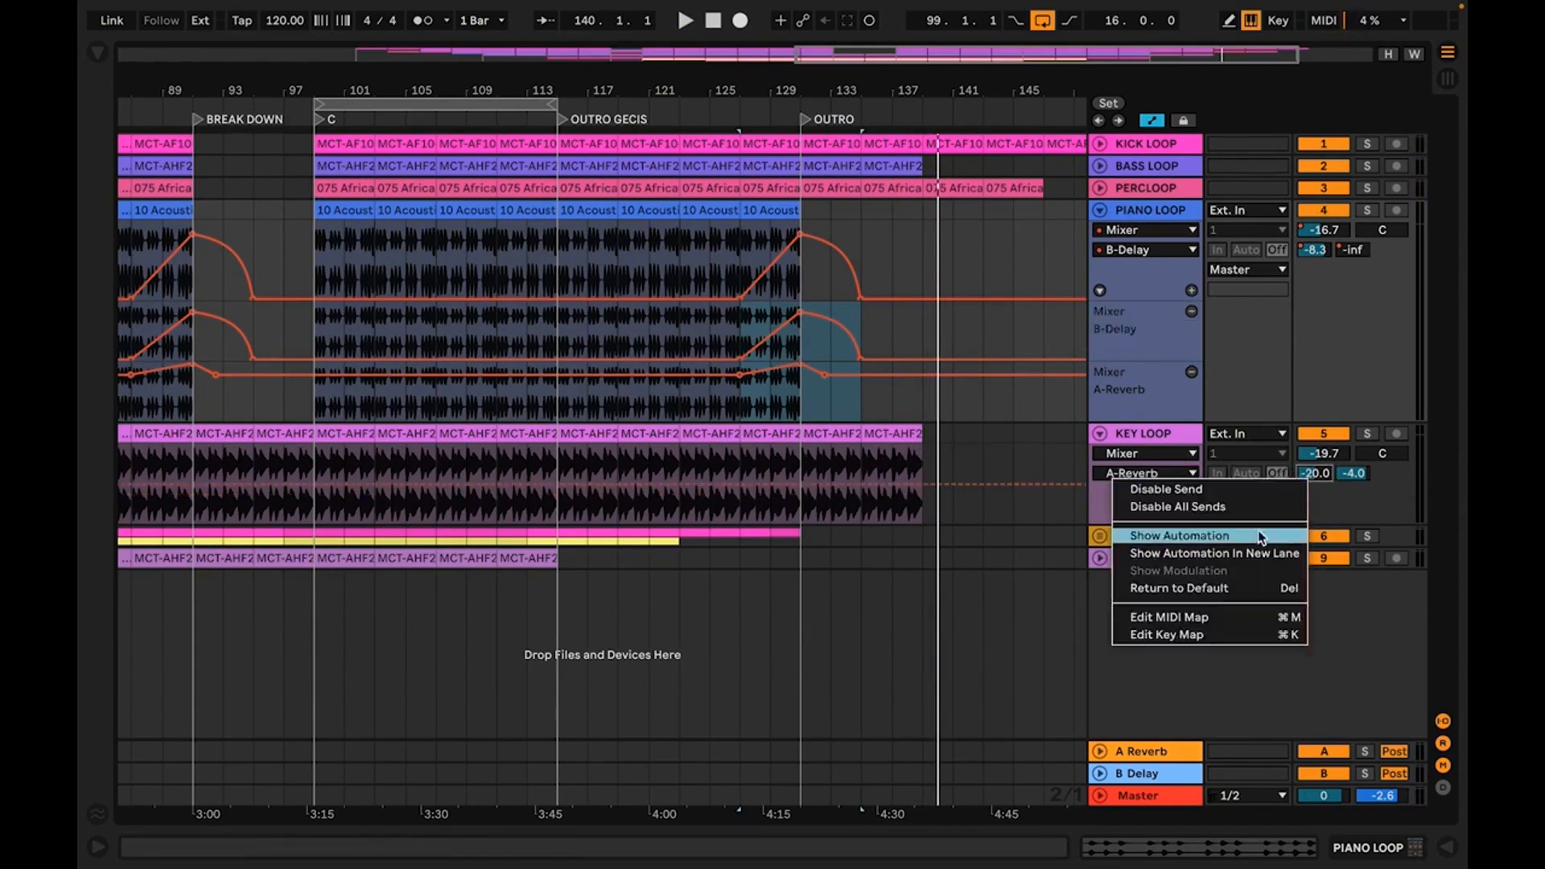
{"action": "left_click", "coordinate": [1262, 554]}
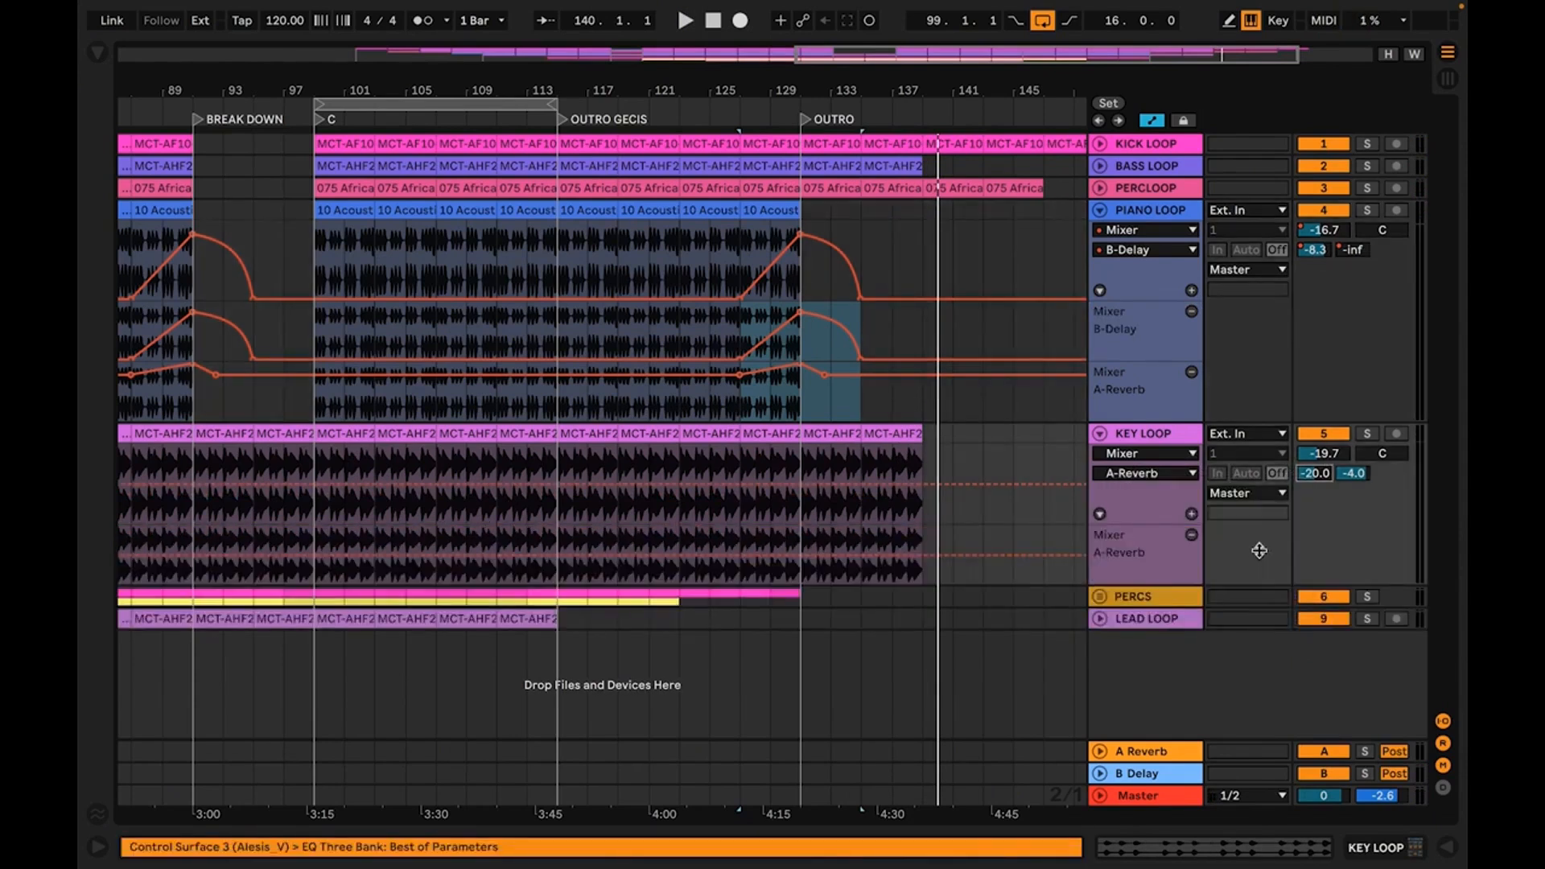
{"action": "right_click", "coordinate": [1355, 474]}
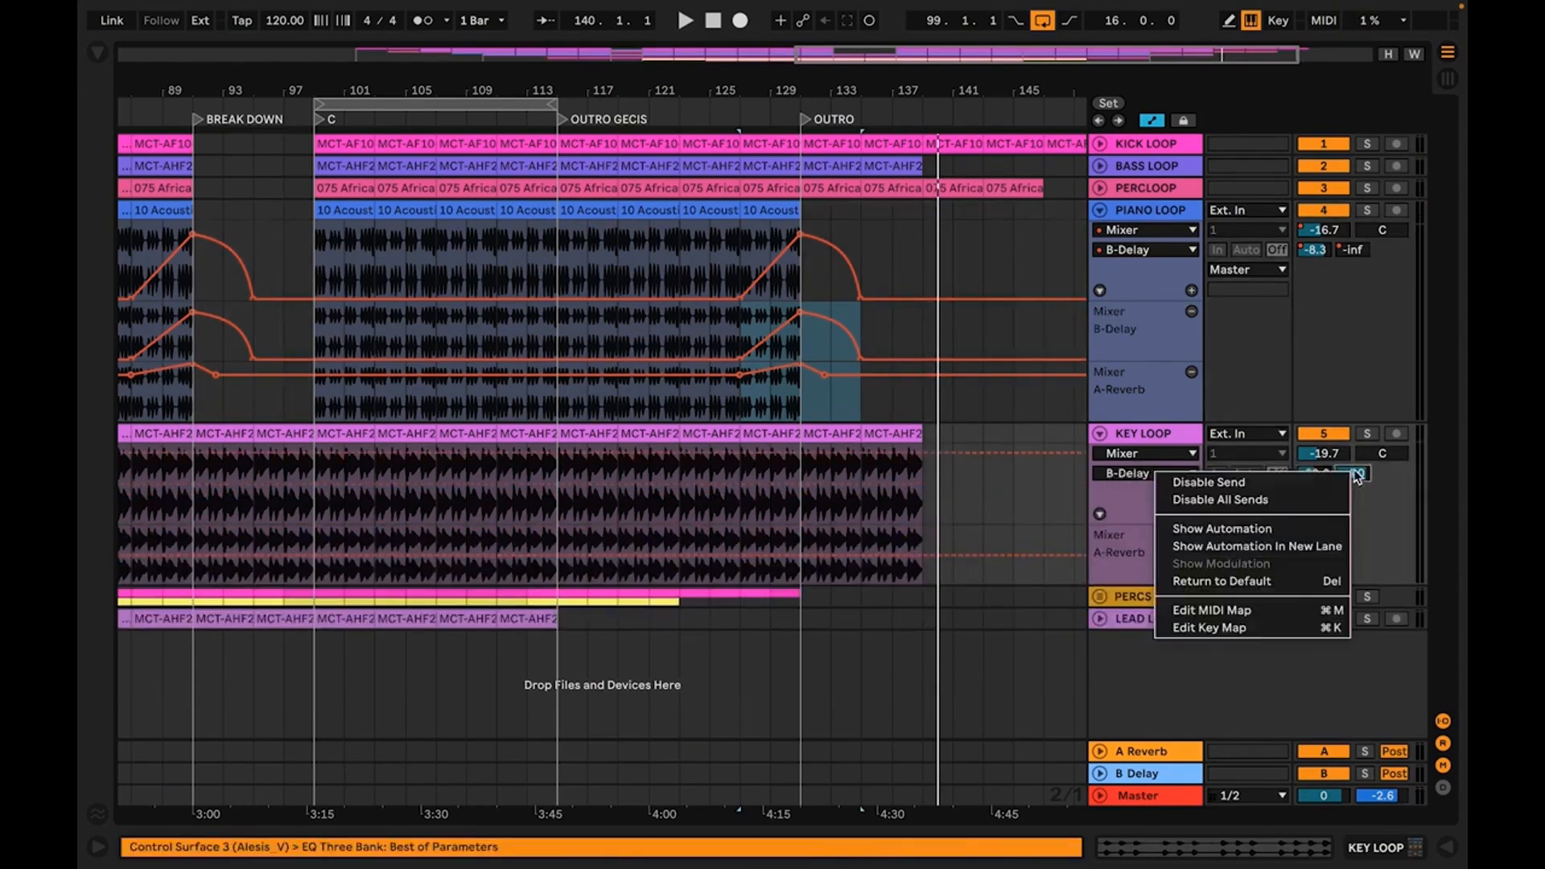
{"action": "left_click", "coordinate": [1288, 547]}
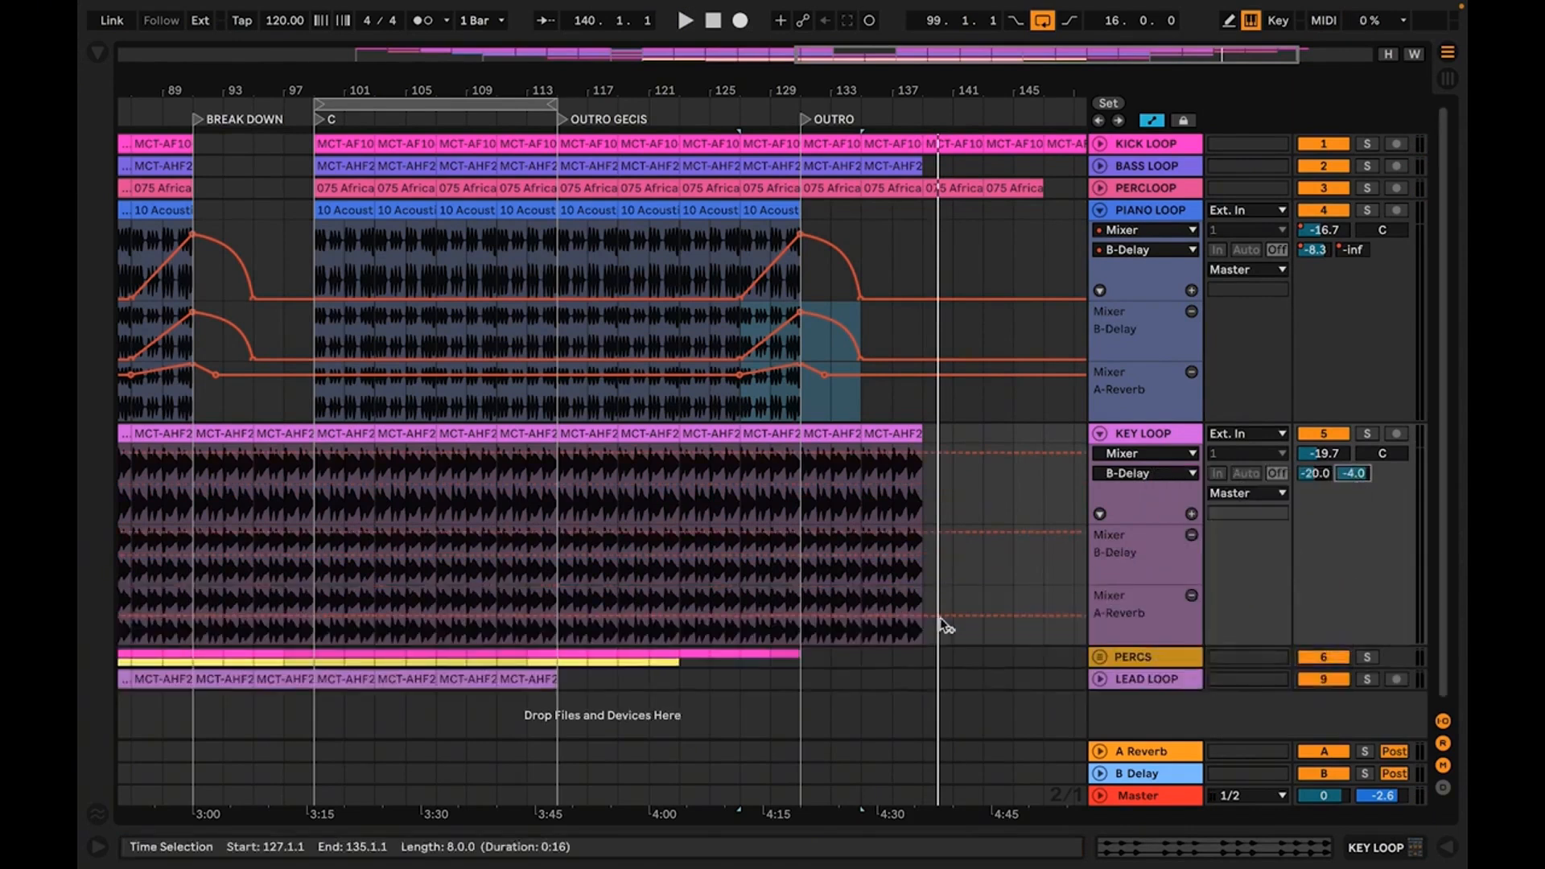
Ramp KEY LOOP's sends from the OUTRO marker to the end of its clips, B-Delay up to 0 dB and A-Reverb to -4.0 dB
{"action": "left_click", "coordinate": [801, 617]}
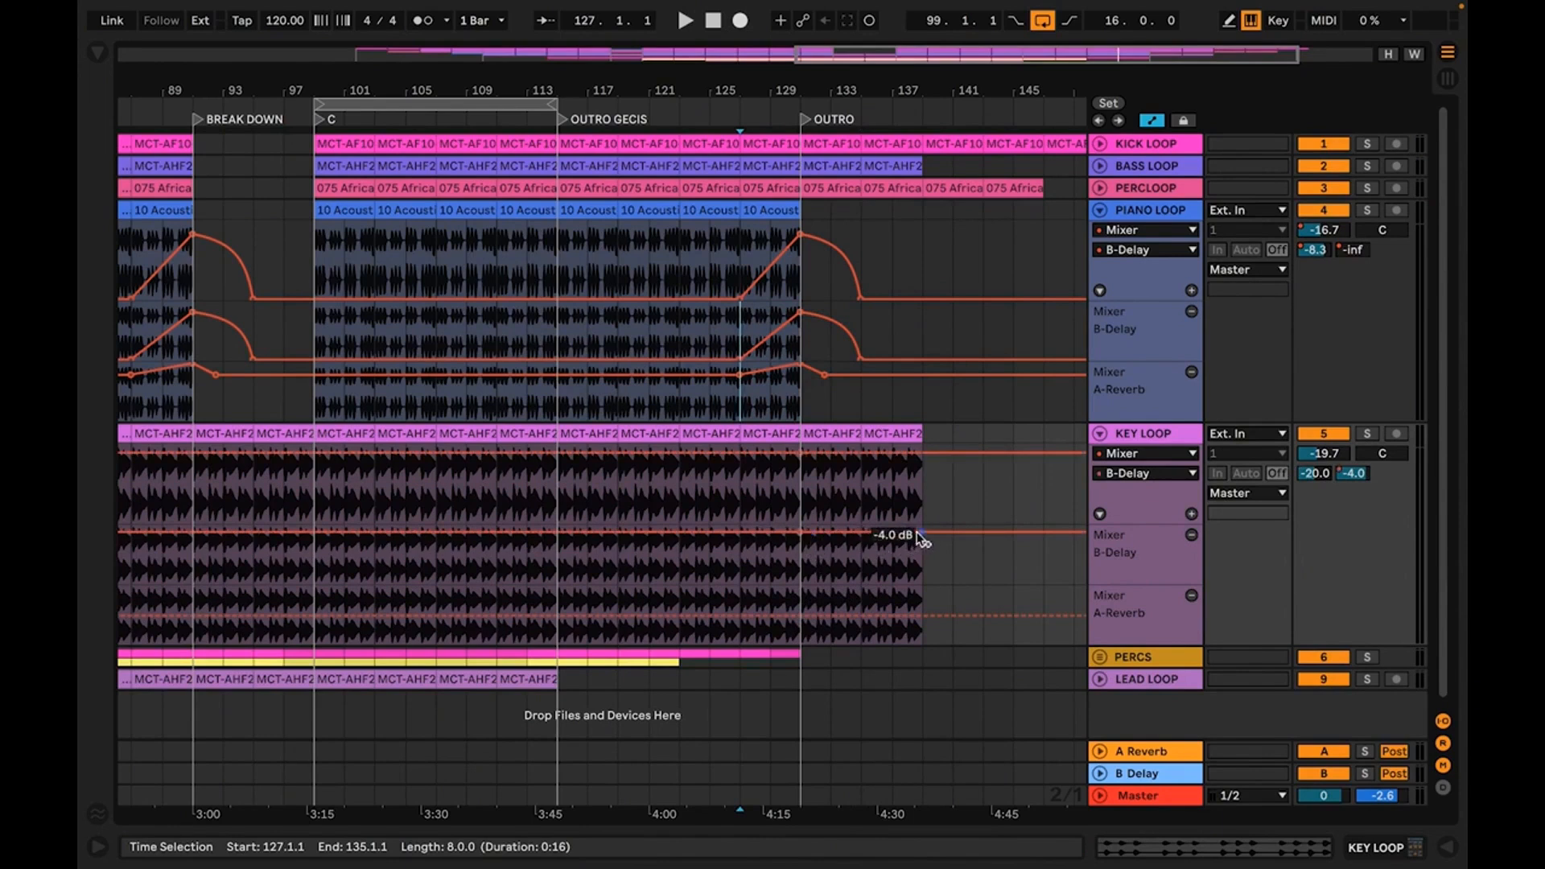
{"action": "left_click_drag", "start_coordinate": [922, 534], "coordinate": [921, 527]}
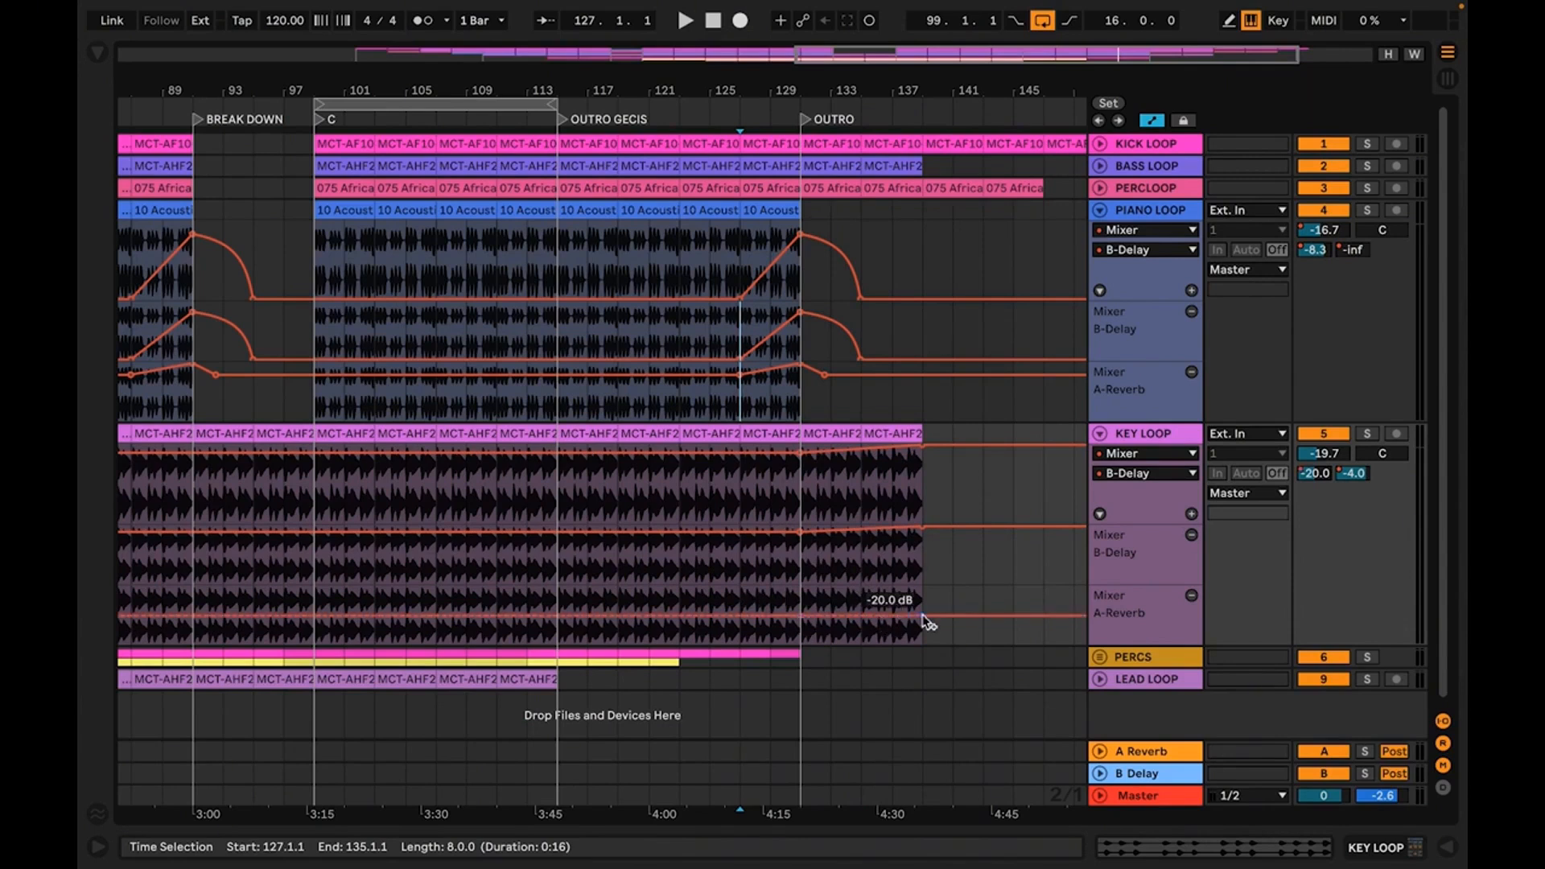
{"action": "left_click_drag", "start_coordinate": [923, 616], "coordinate": [921, 593]}
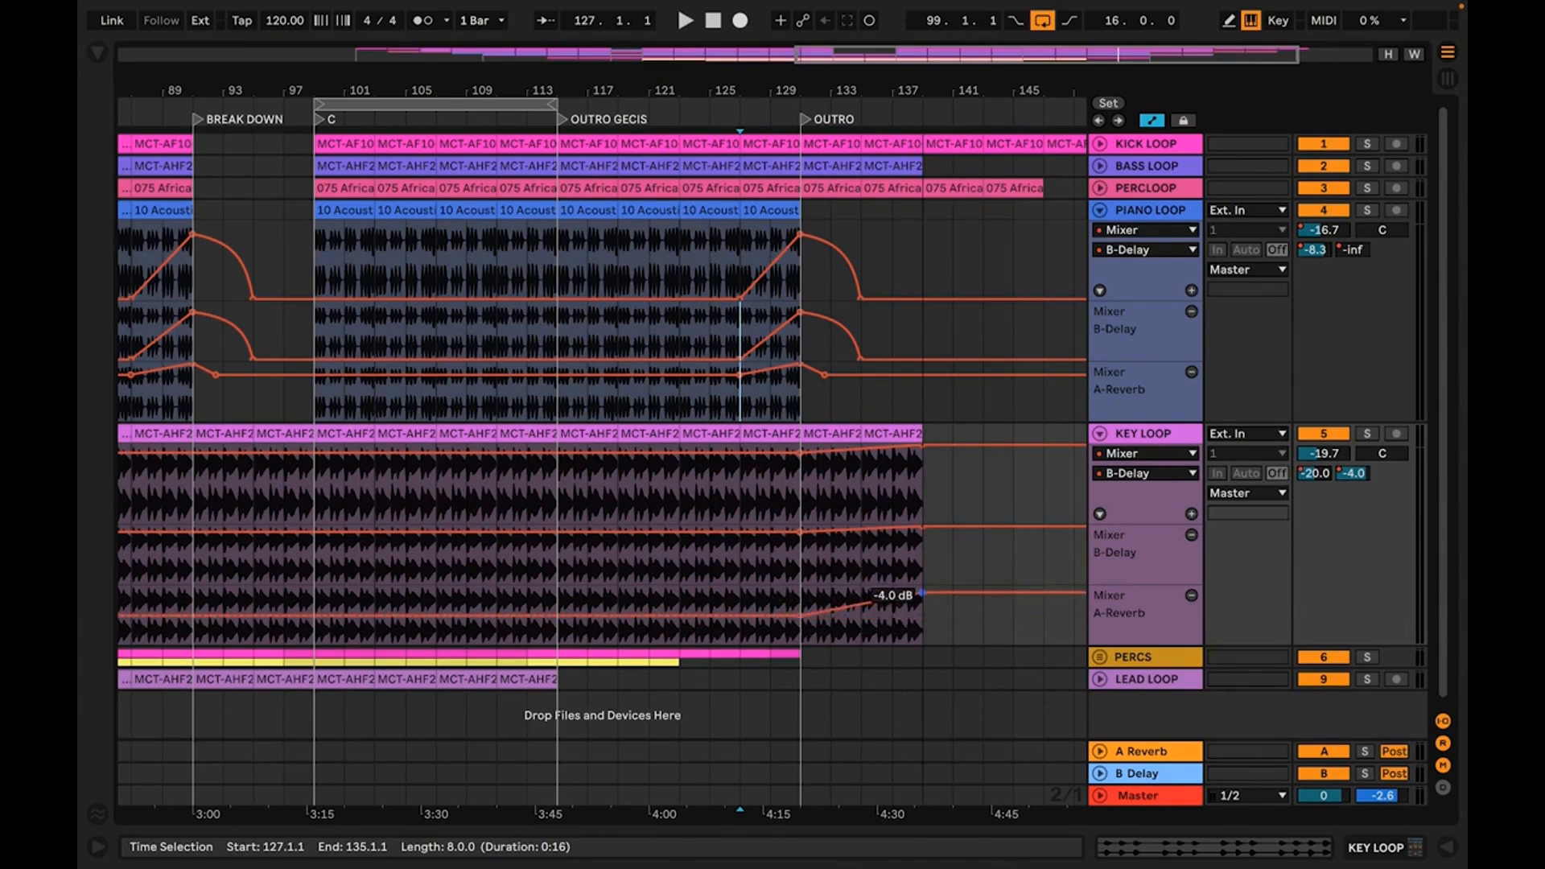
Play the OUTRO from its first KEY LOOP clip to hear the send ramps, and stop after the clips end
{"action": "left_click", "coordinate": [825, 435]}
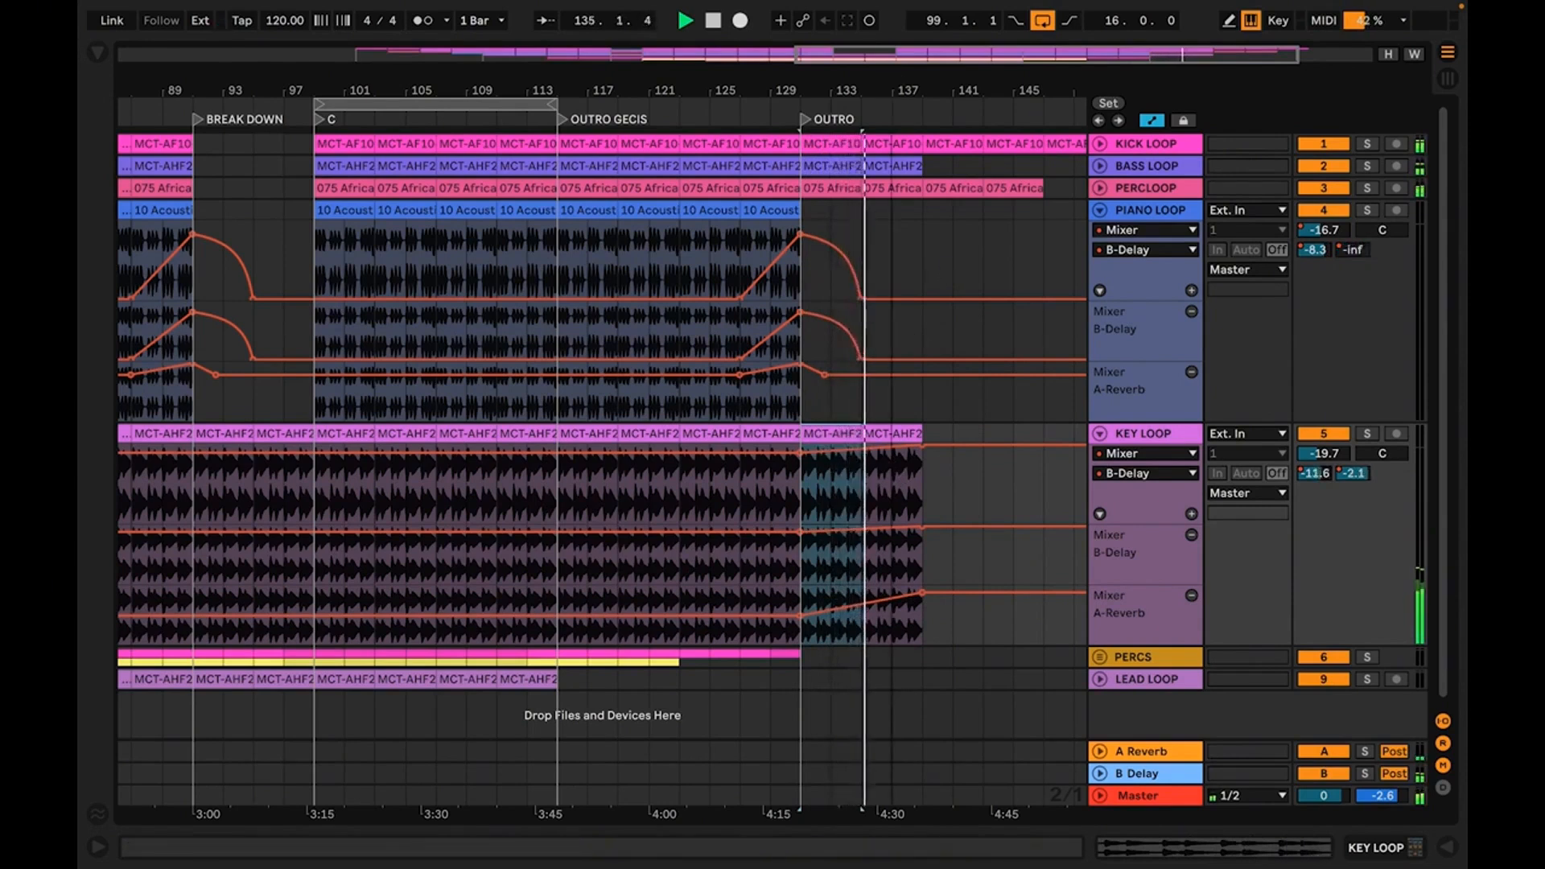
{"action": "scroll", "coordinate": [893, 434], "scroll_direction": "down", "scroll_amount": 5}
{"action": "scroll", "coordinate": [894, 92], "scroll_direction": "down", "scroll_amount": 2}
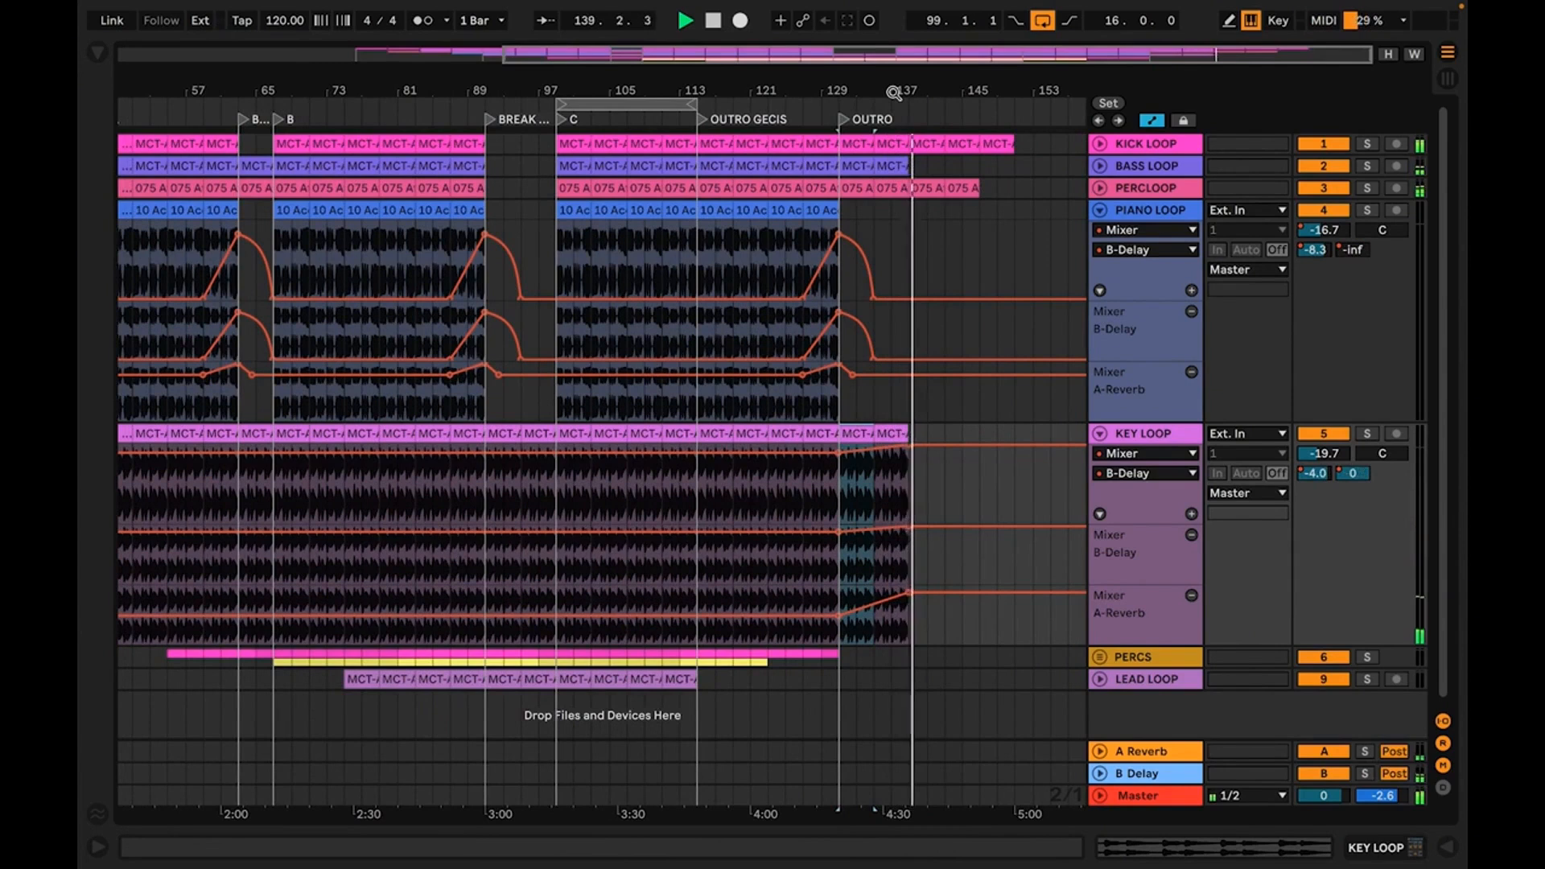
{"action": "left_click_drag", "start_coordinate": [899, 92], "coordinate": [958, 94]}
{"action": "key", "text": "space"}
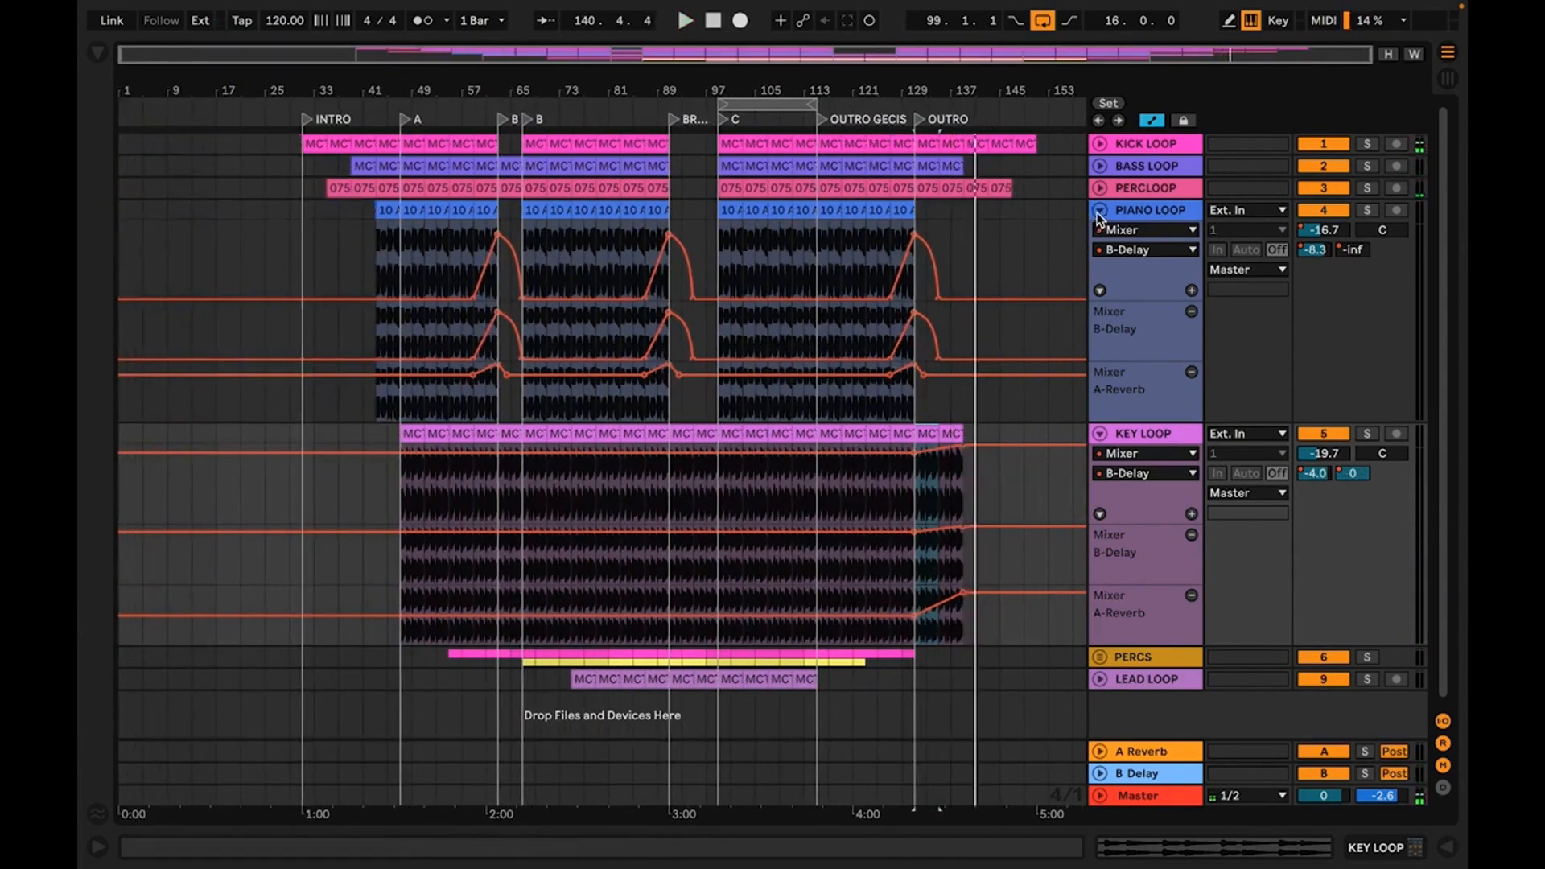
Fold the PIANO LOOP and KEY LOOP tracks, and unfold LEAD LOOP with its A-Reverb send automation in a new lane
{"action": "left_click", "coordinate": [1099, 212]}
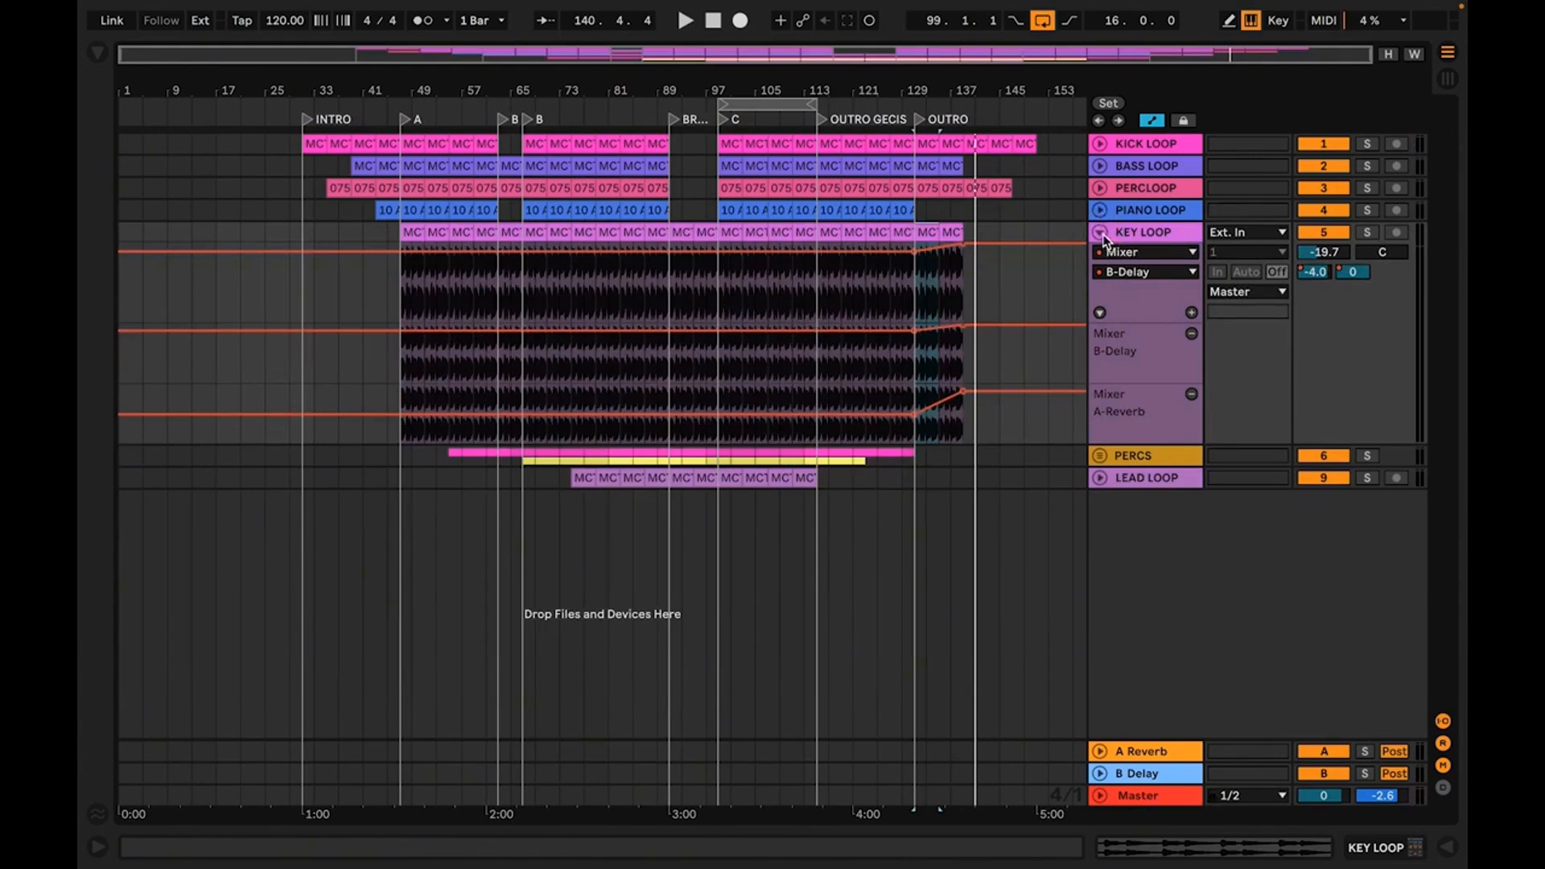
{"action": "left_click", "coordinate": [1100, 233]}
{"action": "left_click", "coordinate": [1125, 280]}
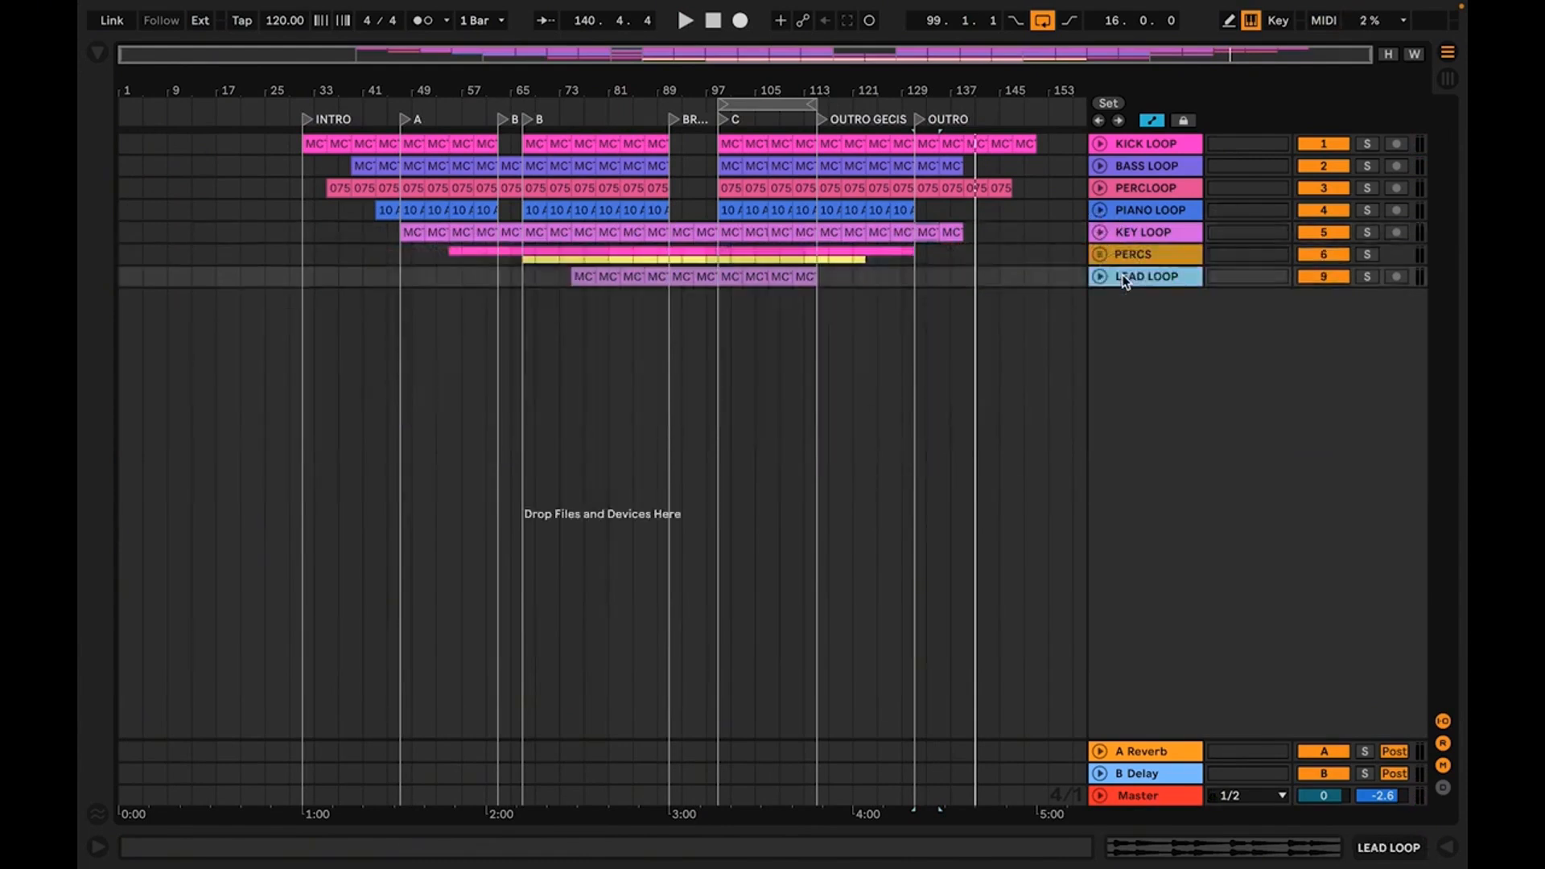
{"action": "left_click", "coordinate": [1099, 277]}
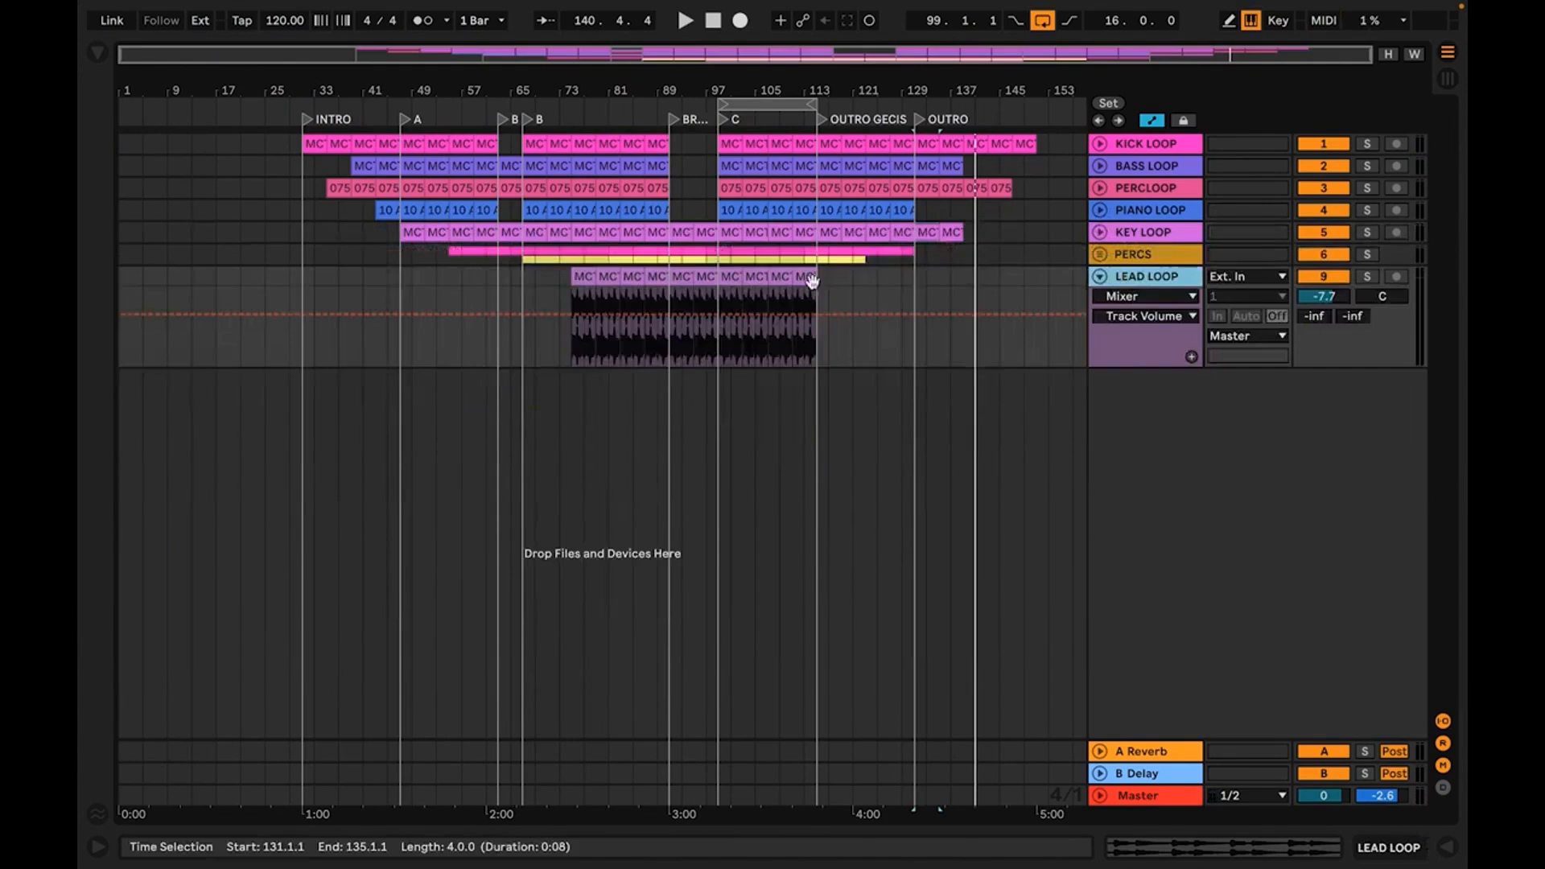
{"action": "right_click", "coordinate": [1314, 320]}
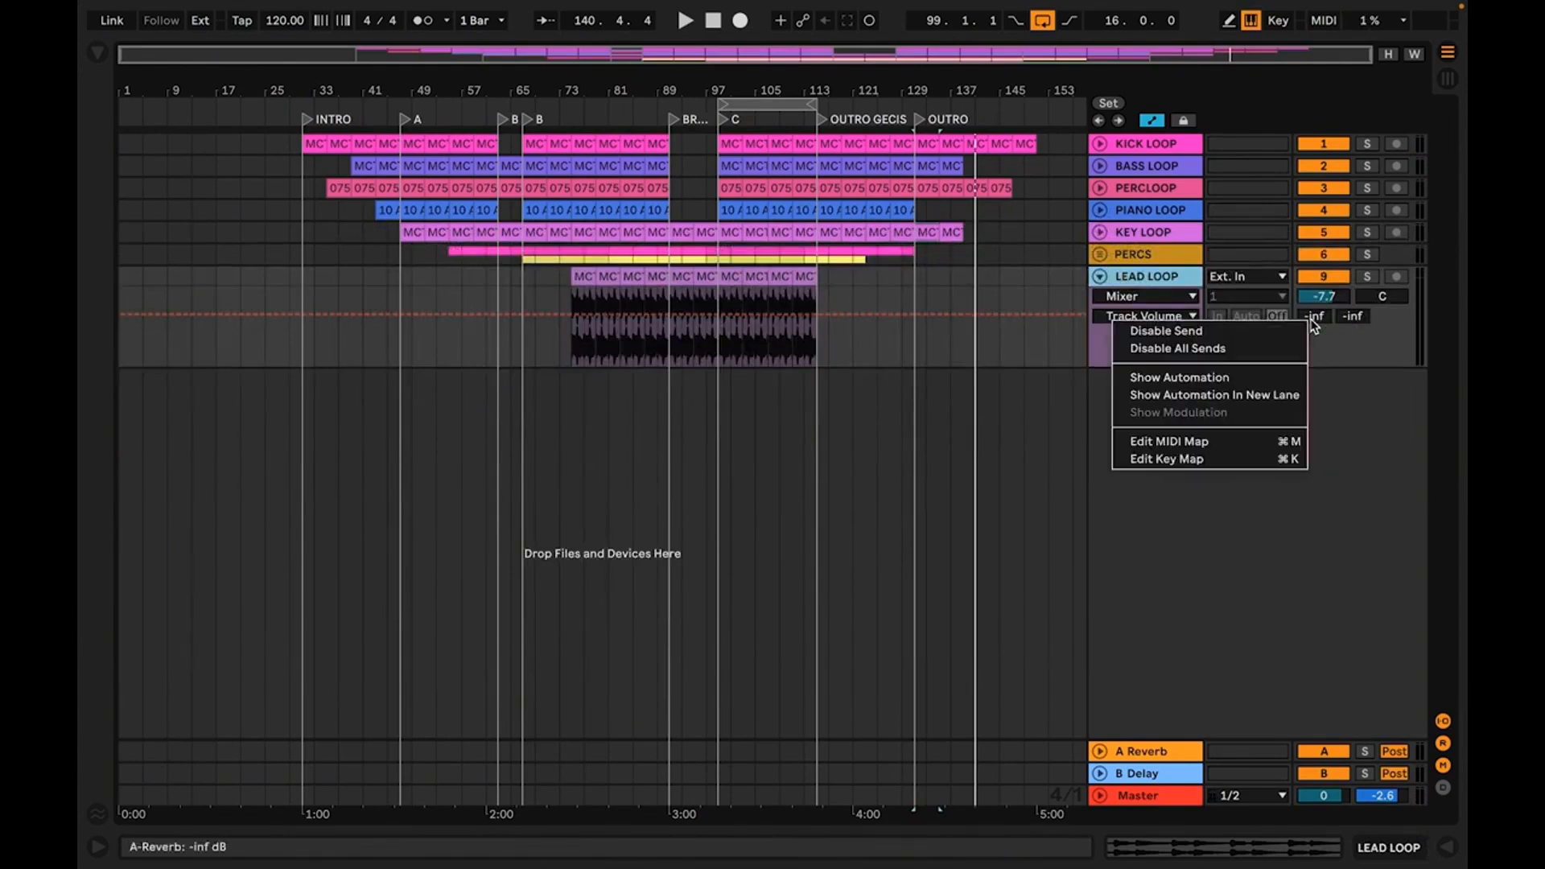
{"action": "left_click", "coordinate": [1235, 395]}
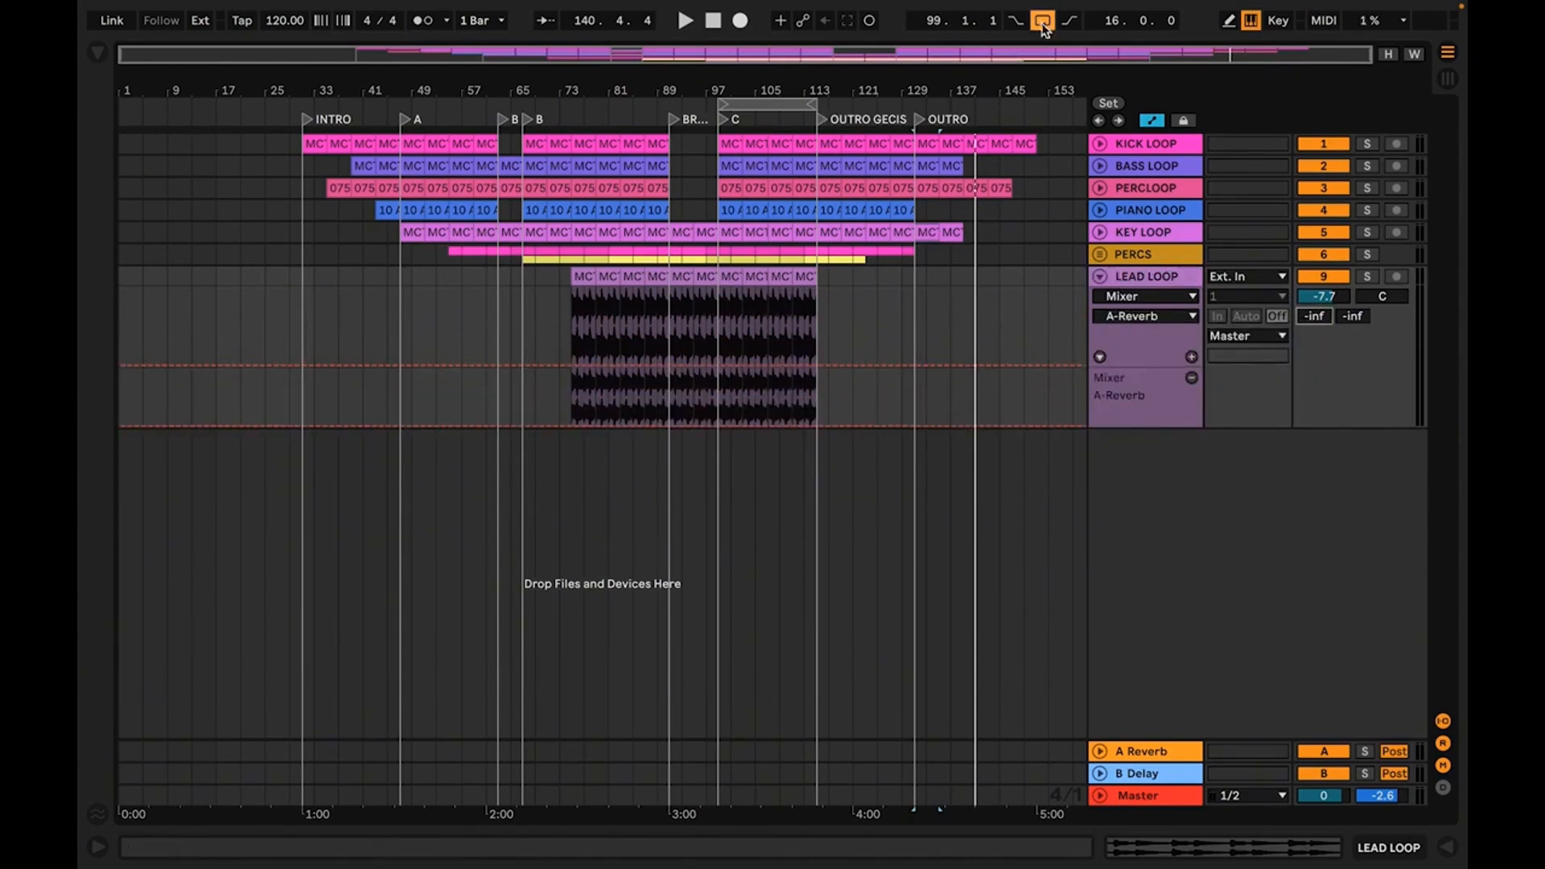
Turn off the arrangement loop and play LEAD LOOP from bar 113 into OUTRO GECIS
{"action": "left_click_drag", "start_coordinate": [799, 90], "coordinate": [799, 193]}
{"action": "left_click", "coordinate": [836, 309]}
{"action": "key", "text": "space"}
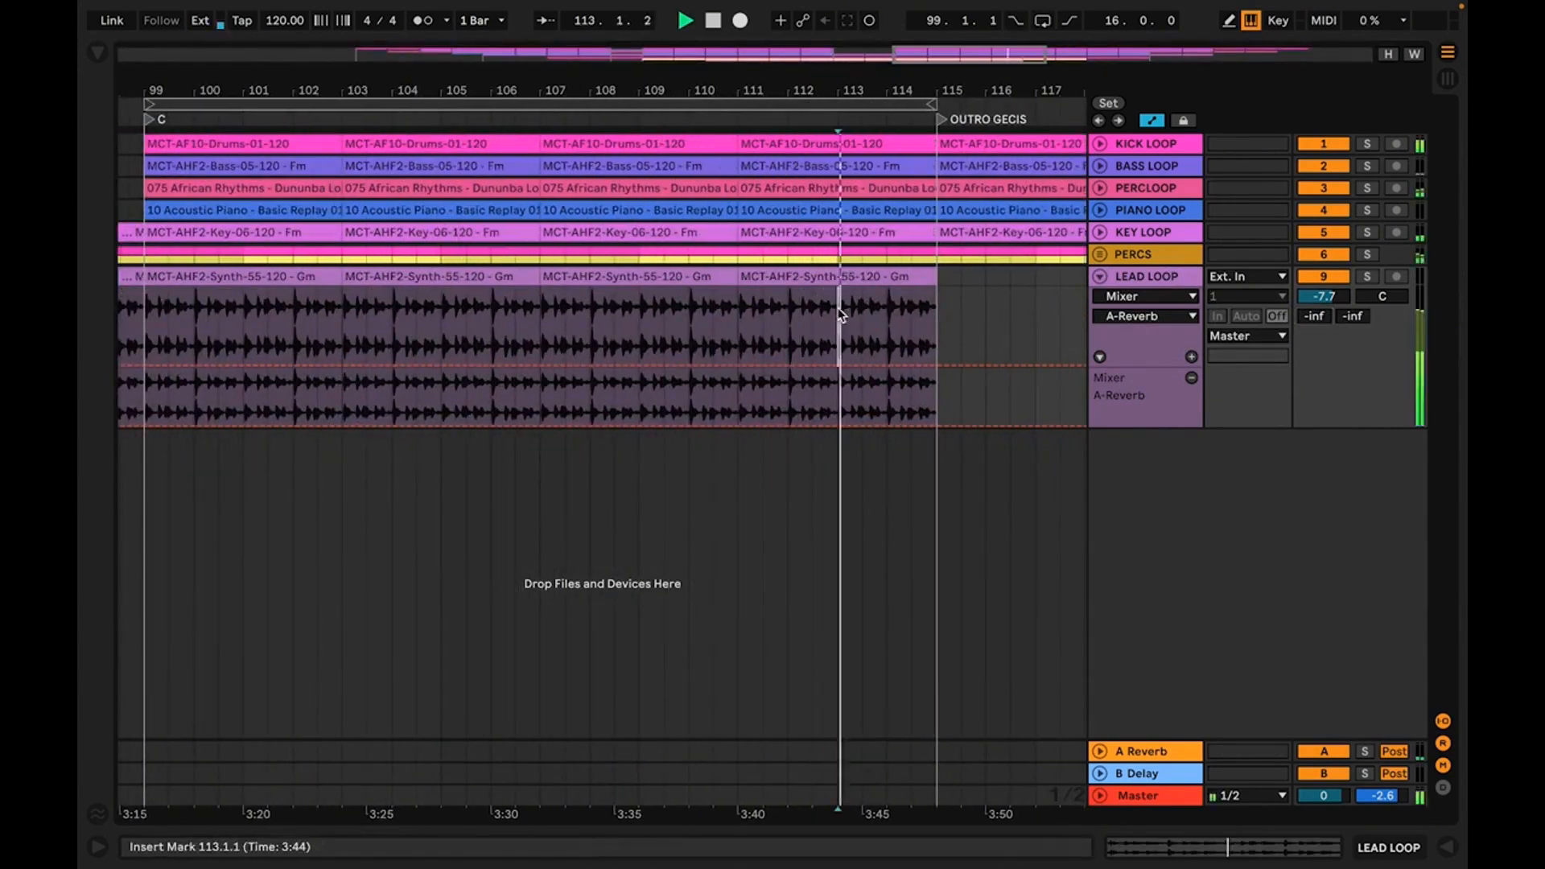
Ramp LEAD LOOP's A-Reverb send from bar 113 up to -4.0 dB at bar 115, and play the transition
{"action": "left_click", "coordinate": [837, 364]}
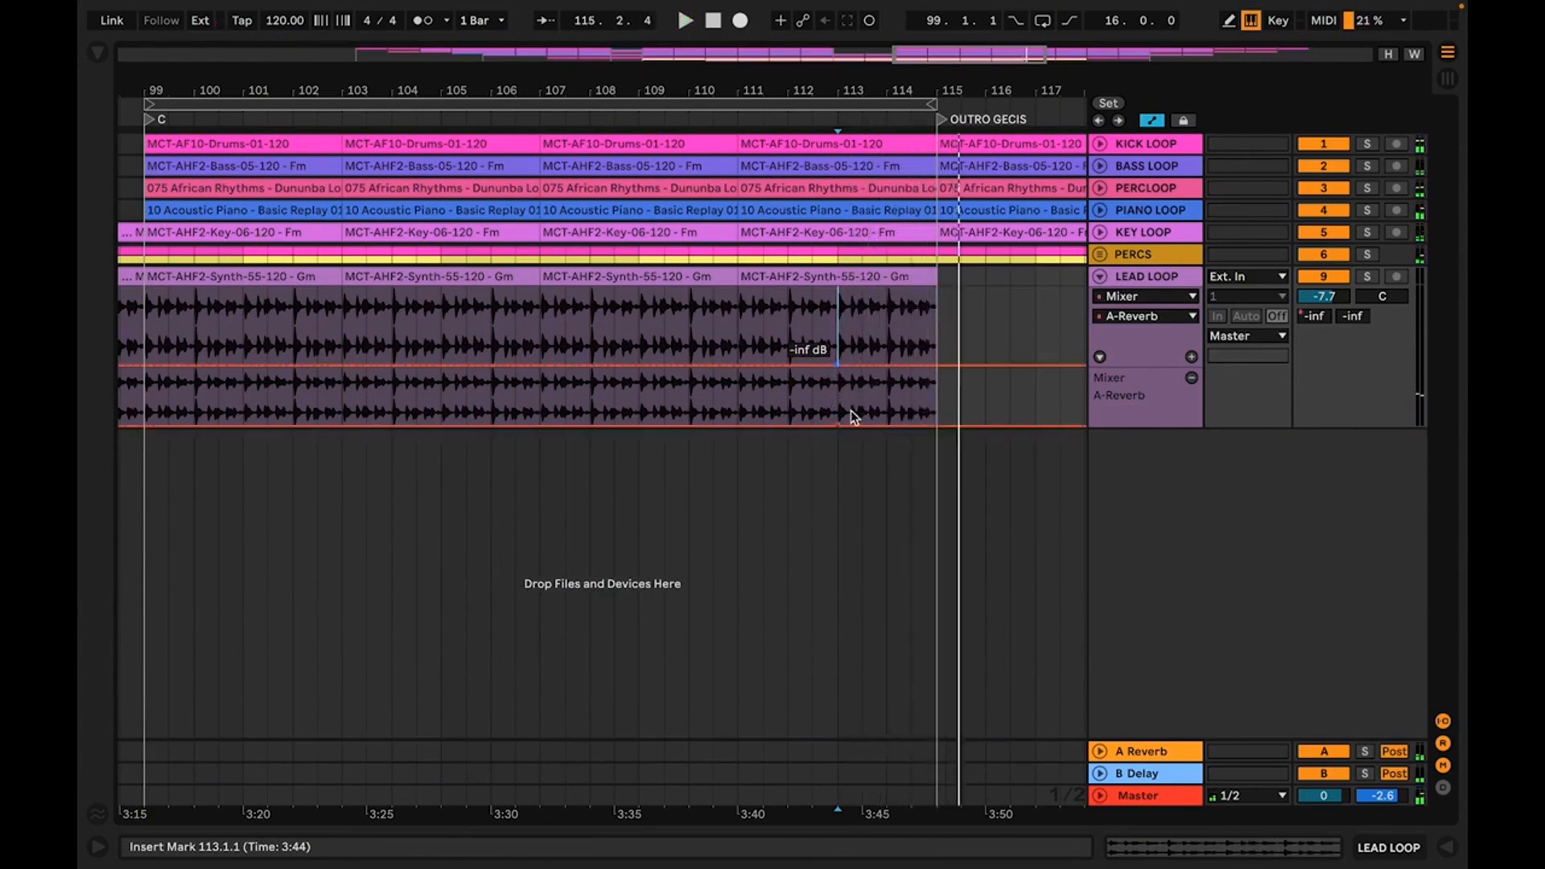
{"action": "left_click_drag", "start_coordinate": [938, 426], "coordinate": [938, 380]}
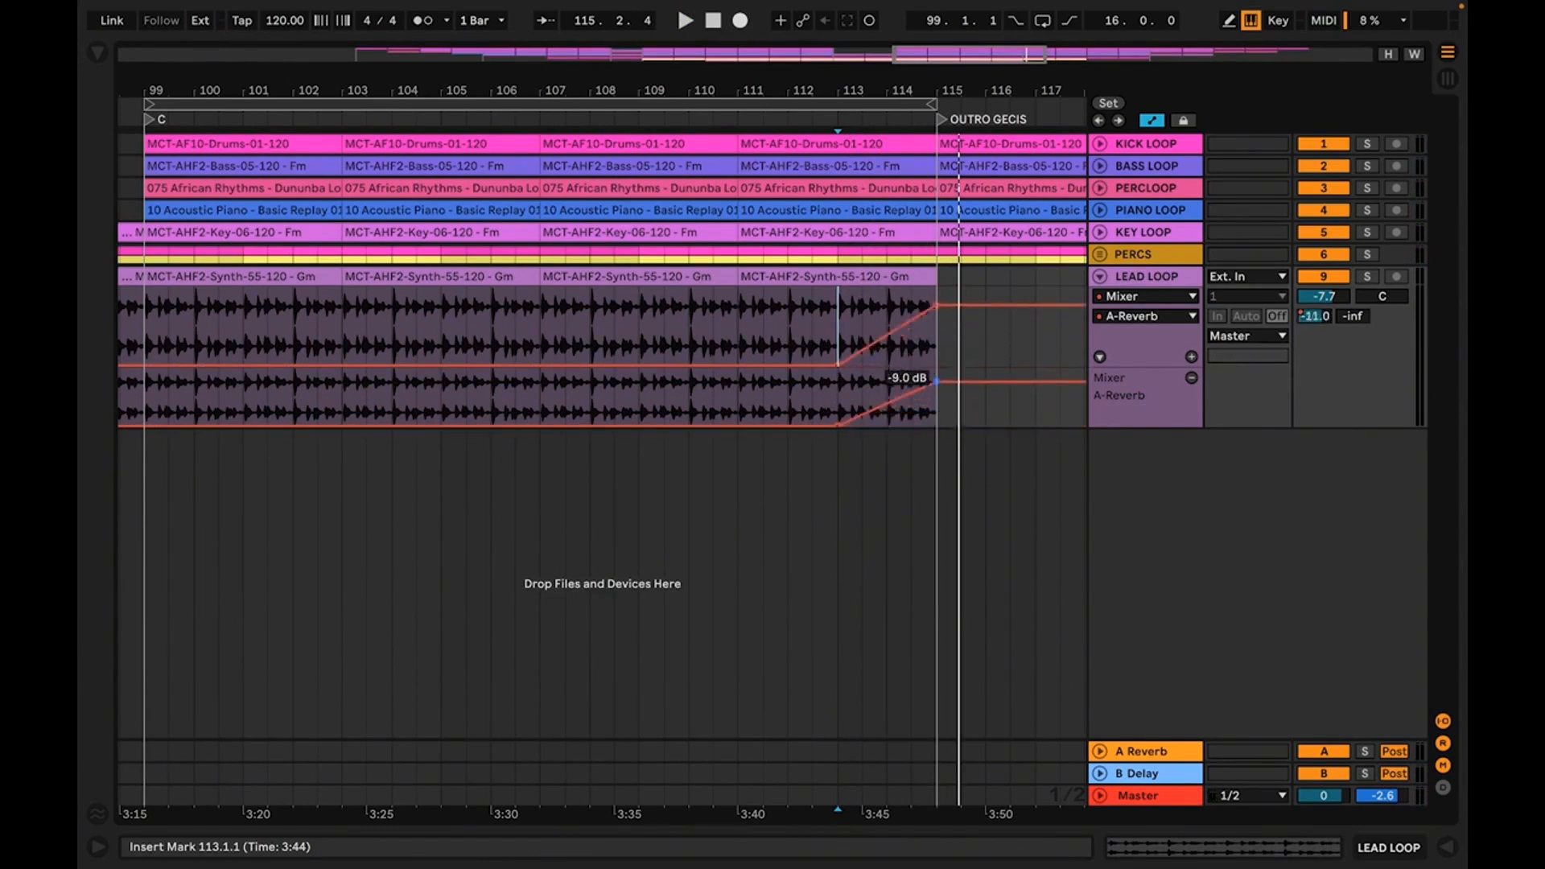
{"action": "key", "text": "space"}
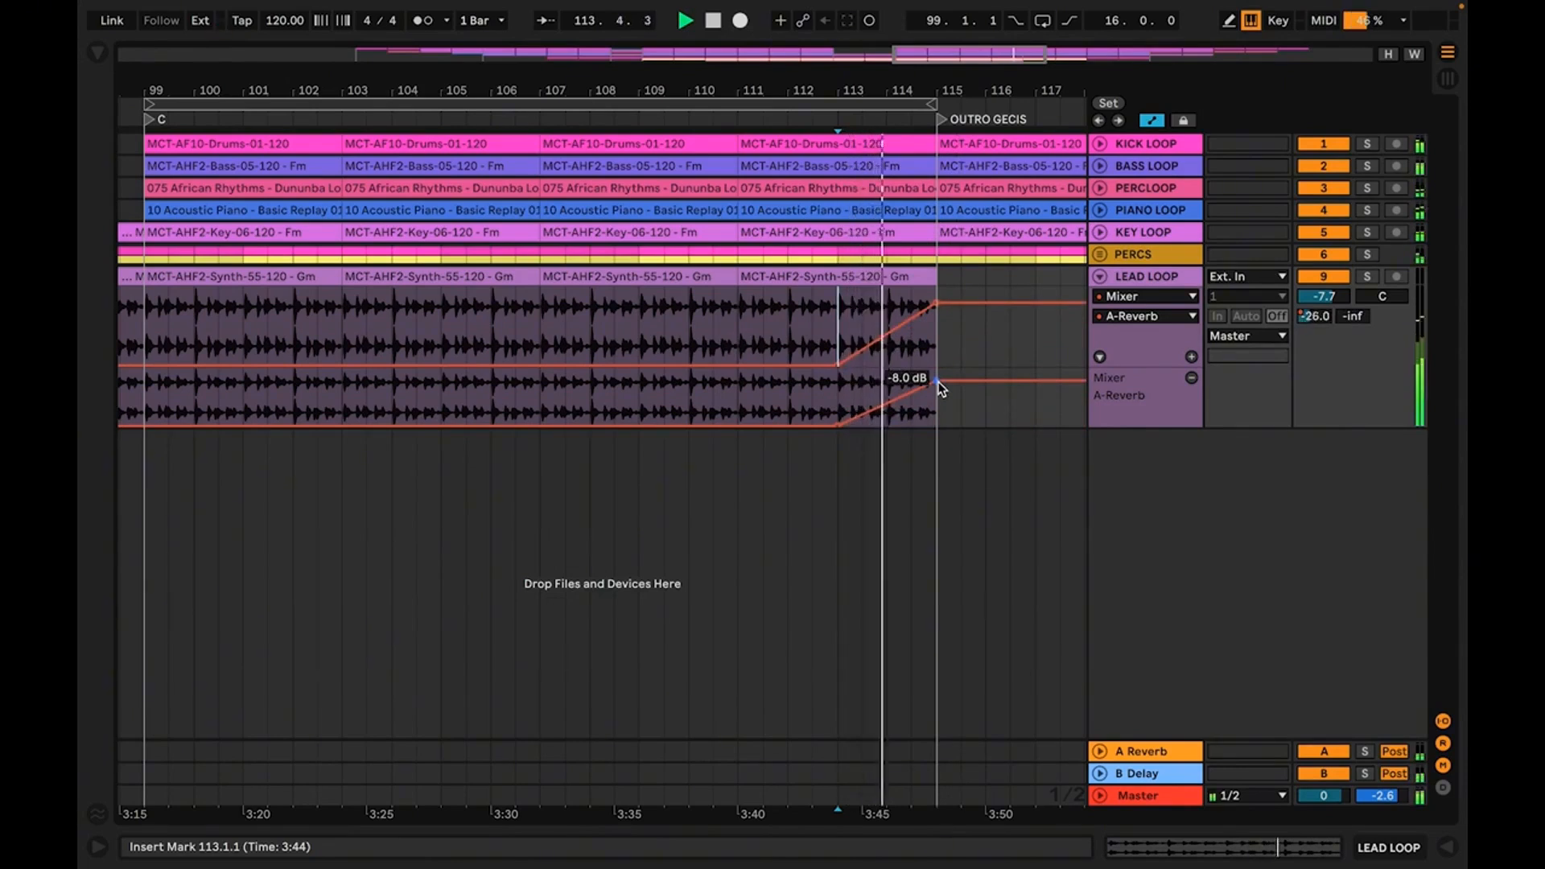
{"action": "left_click_drag", "start_coordinate": [938, 384], "coordinate": [935, 376]}
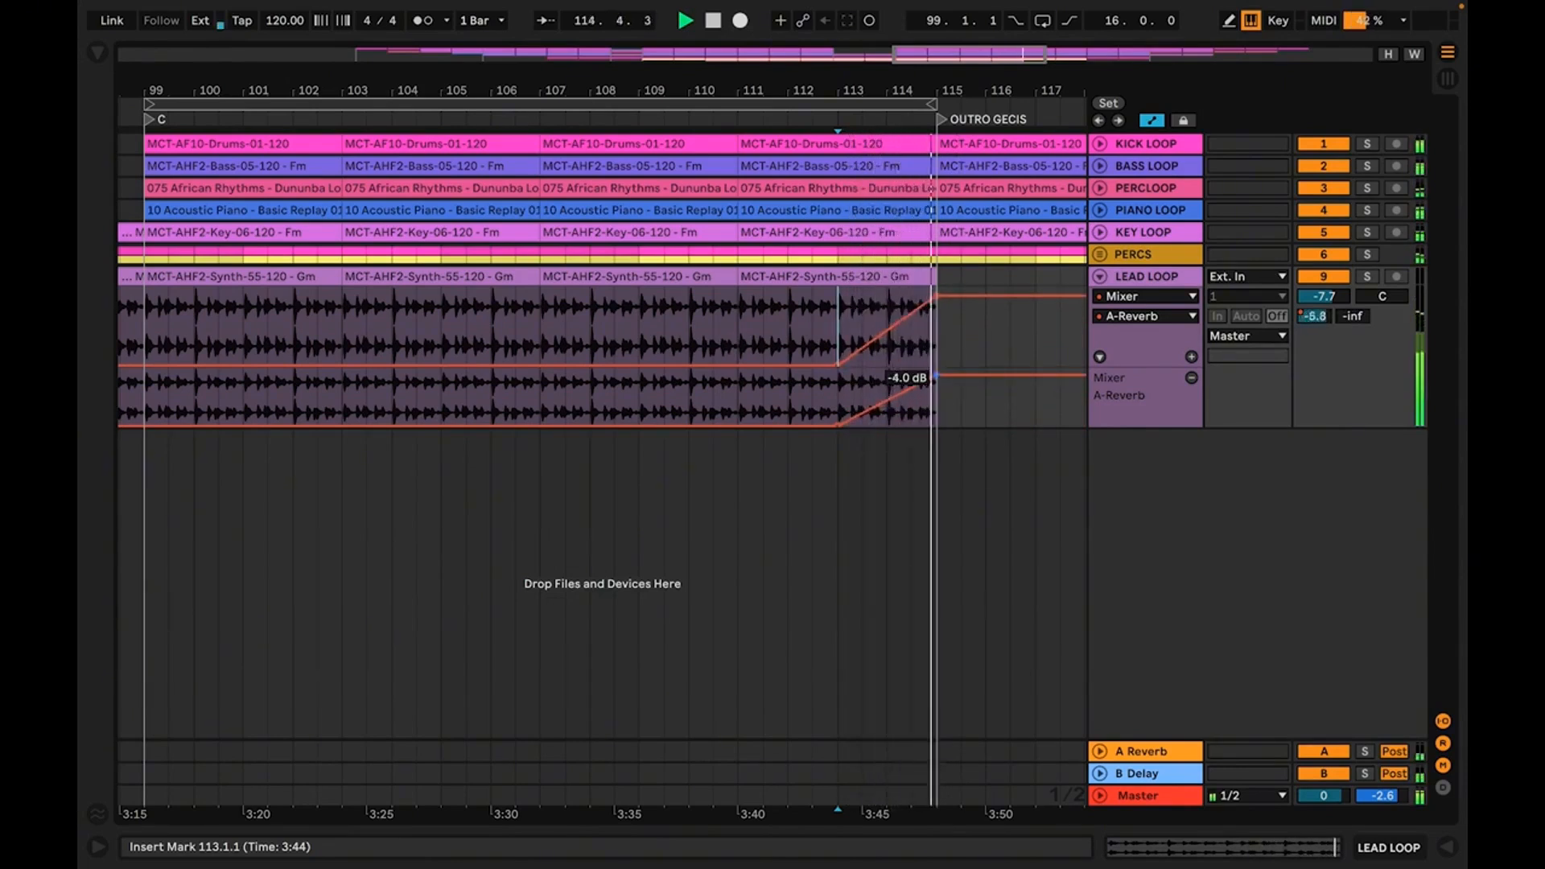
Show the LEAD LOOP B-Delay send automation in a separate new lane
{"action": "right_click", "coordinate": [1358, 319]}
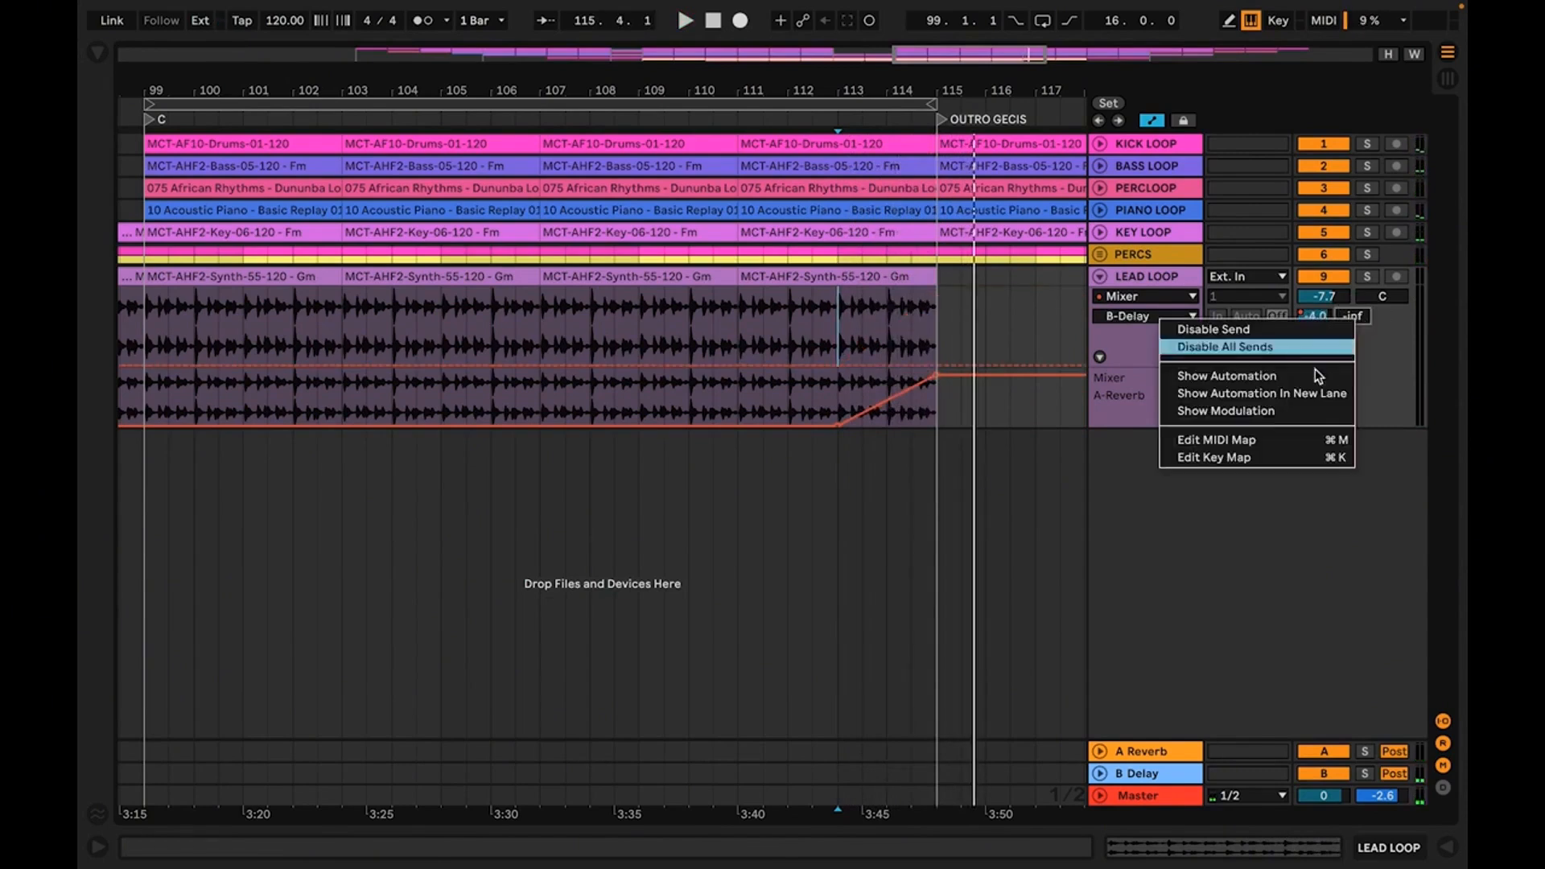
{"action": "left_click", "coordinate": [1303, 393]}
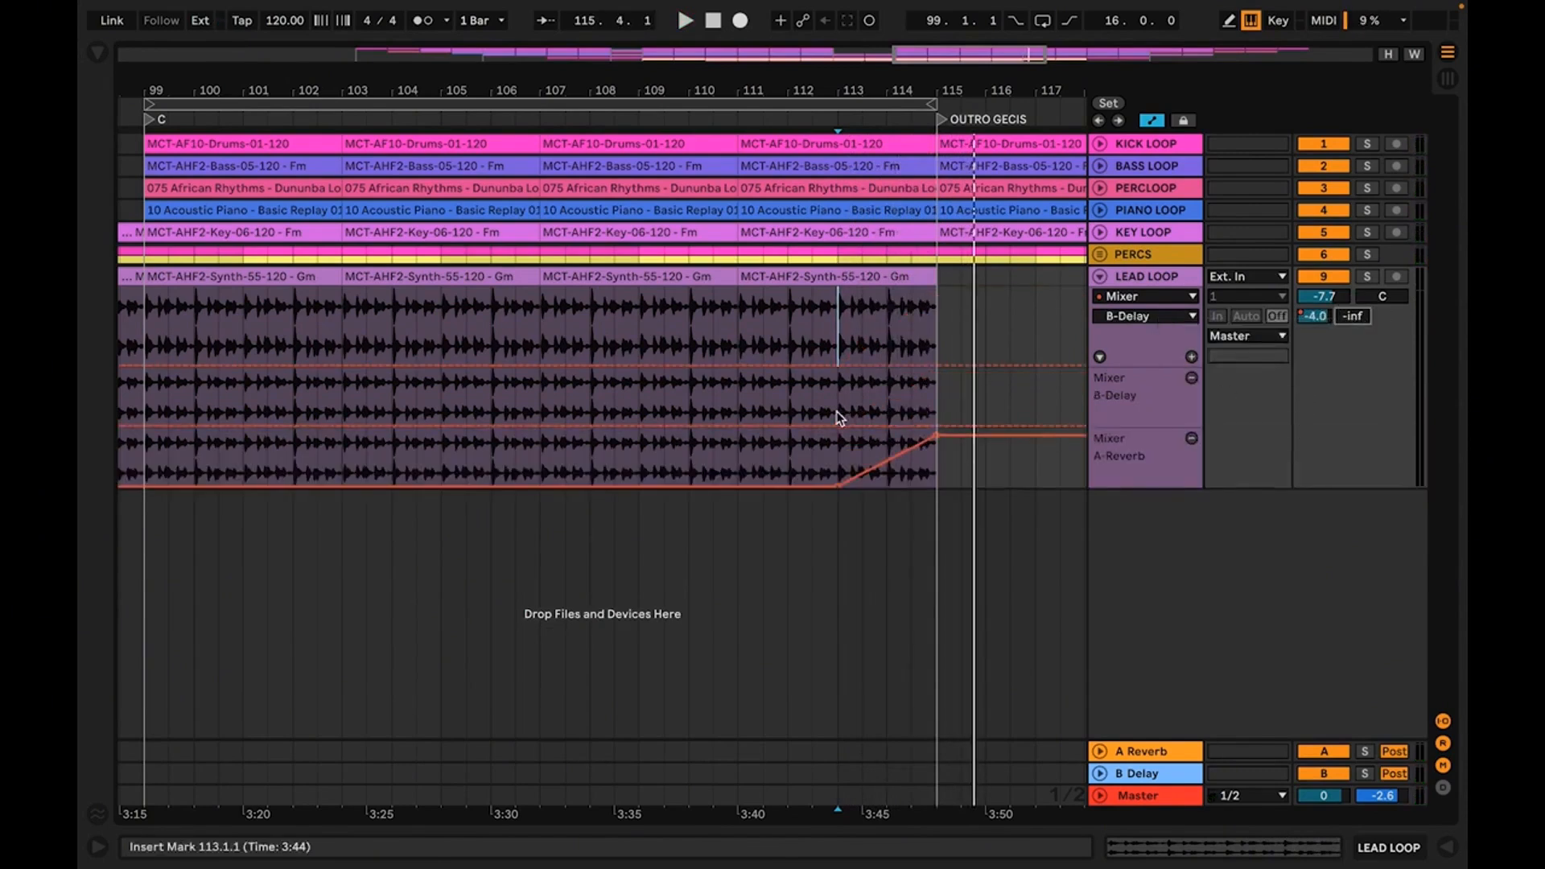